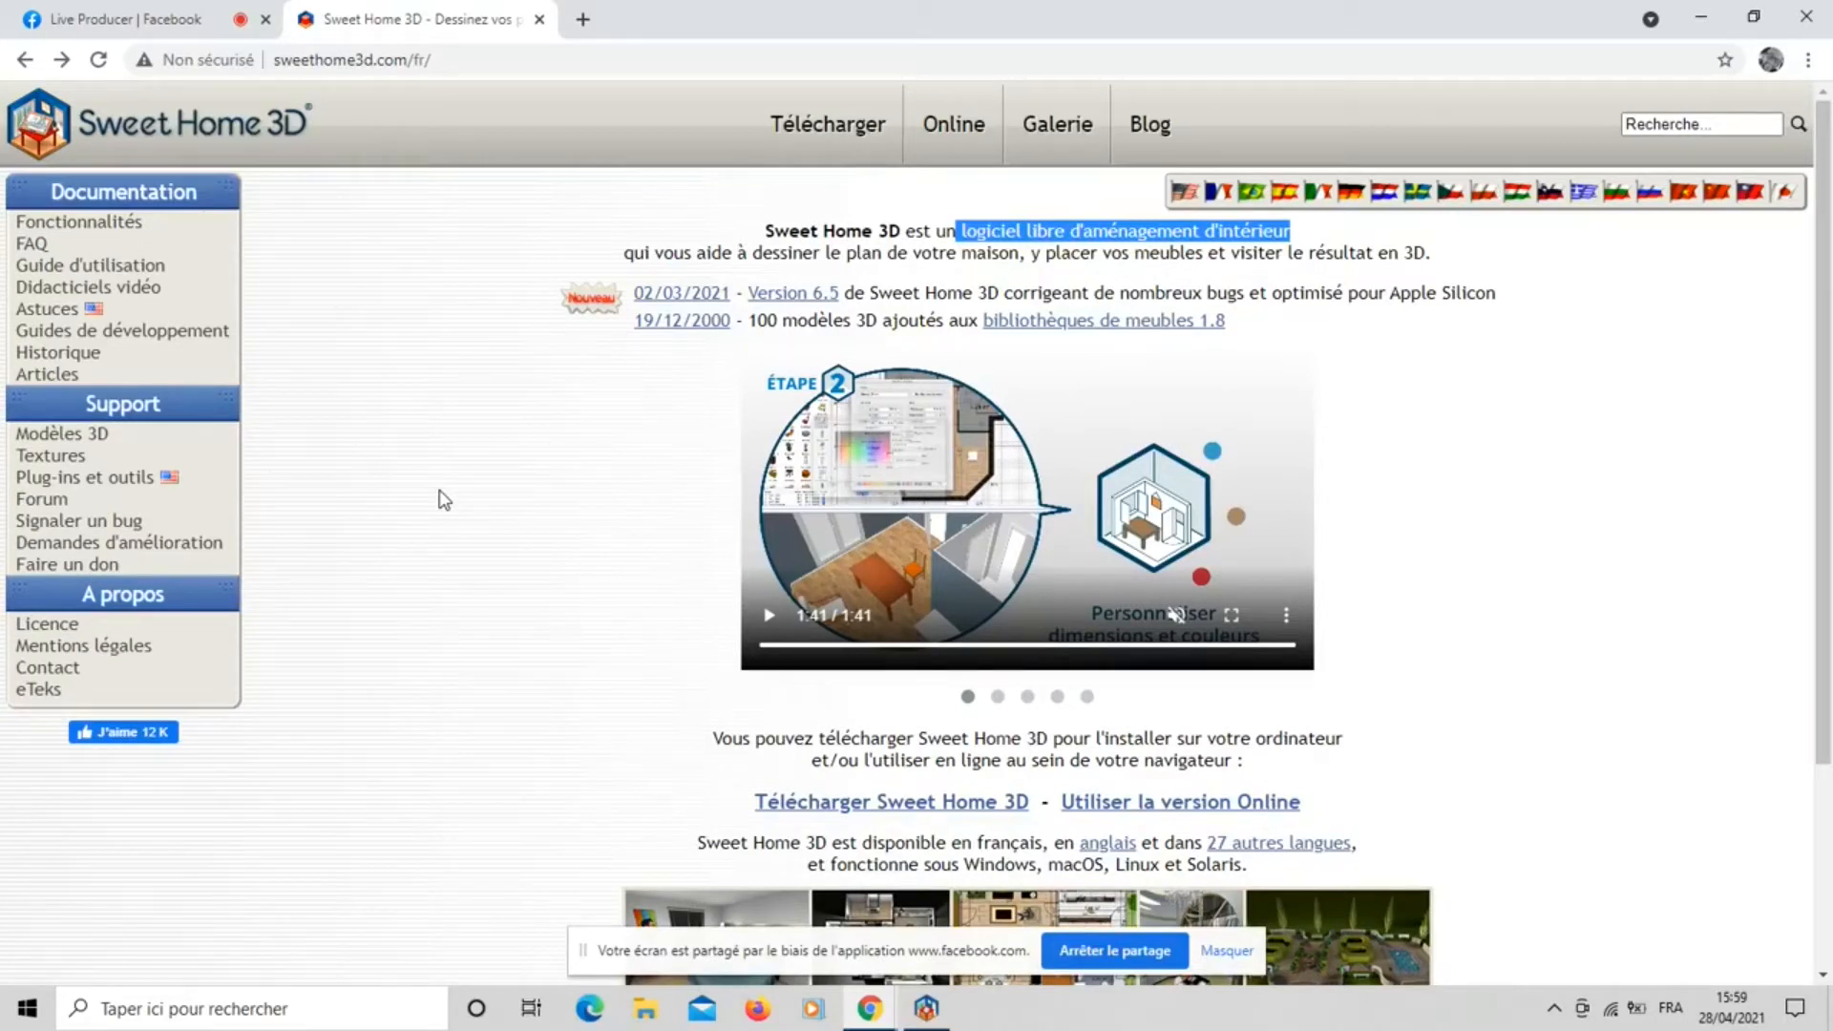
Open the Sweet Home 3D download page and examine the site's downloadable 3D model libraries.
left_click(837, 138)
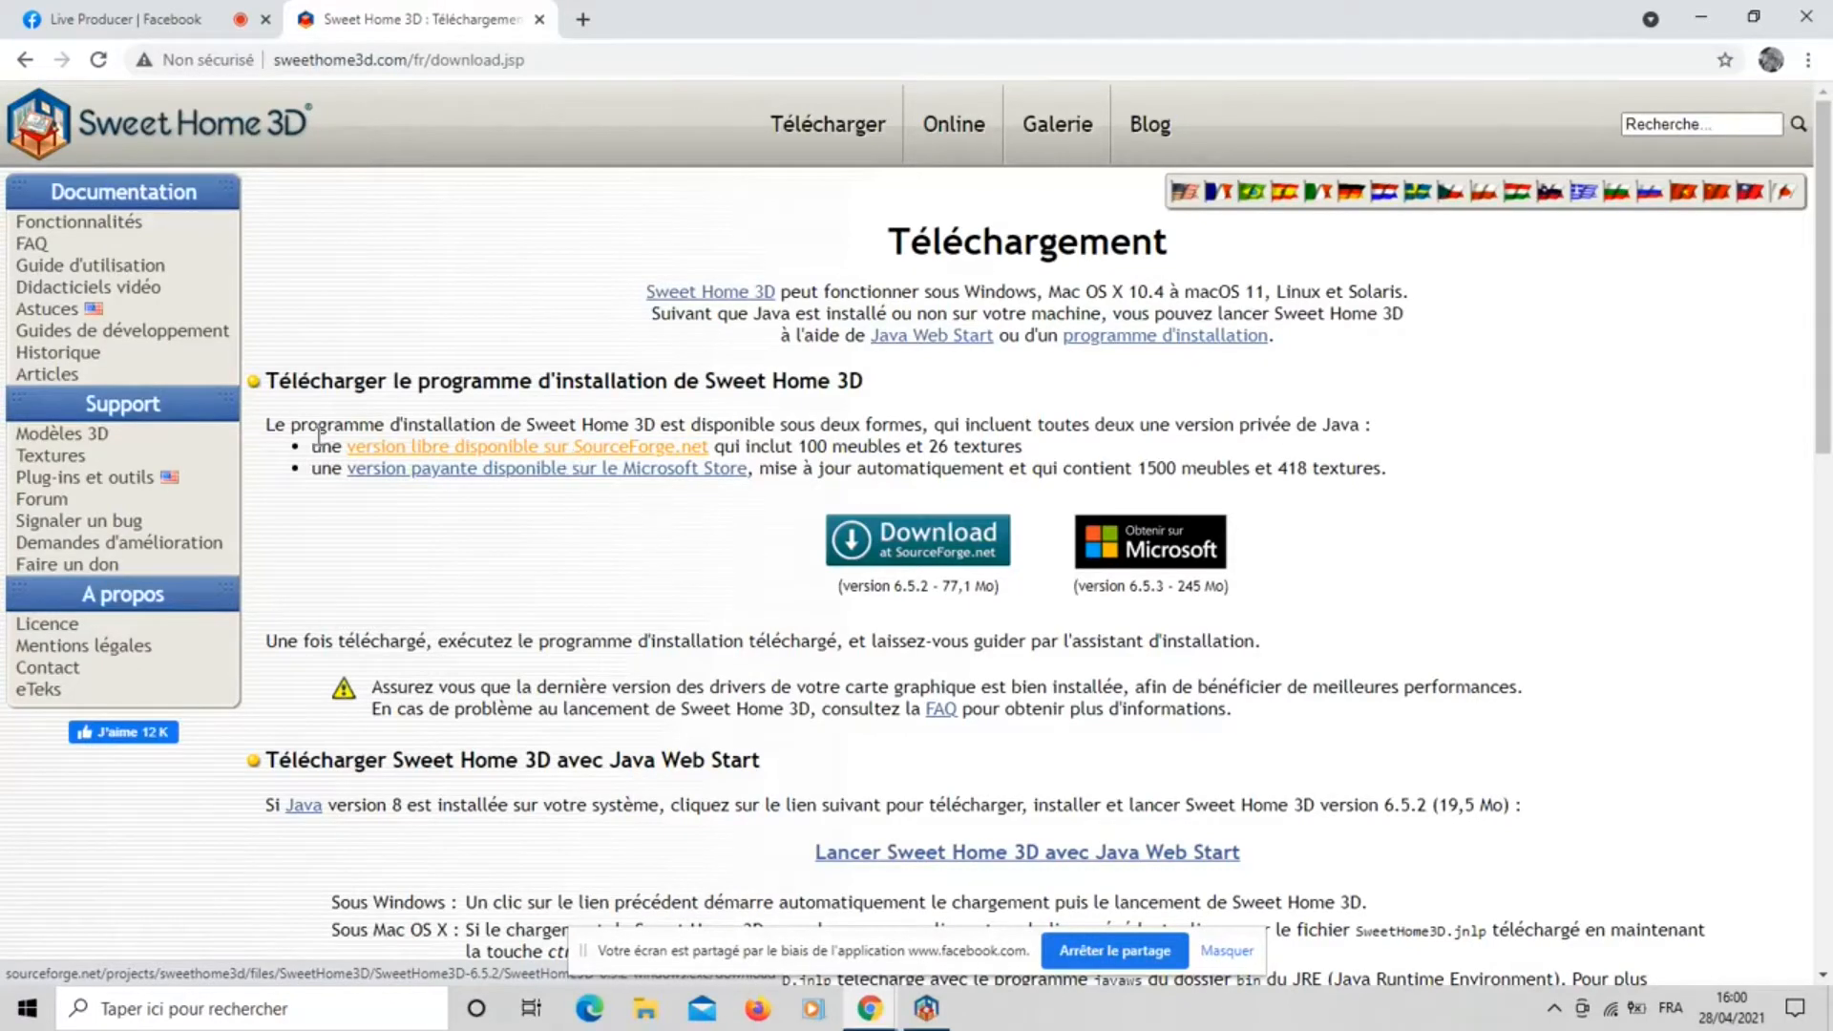
left_click(59, 441)
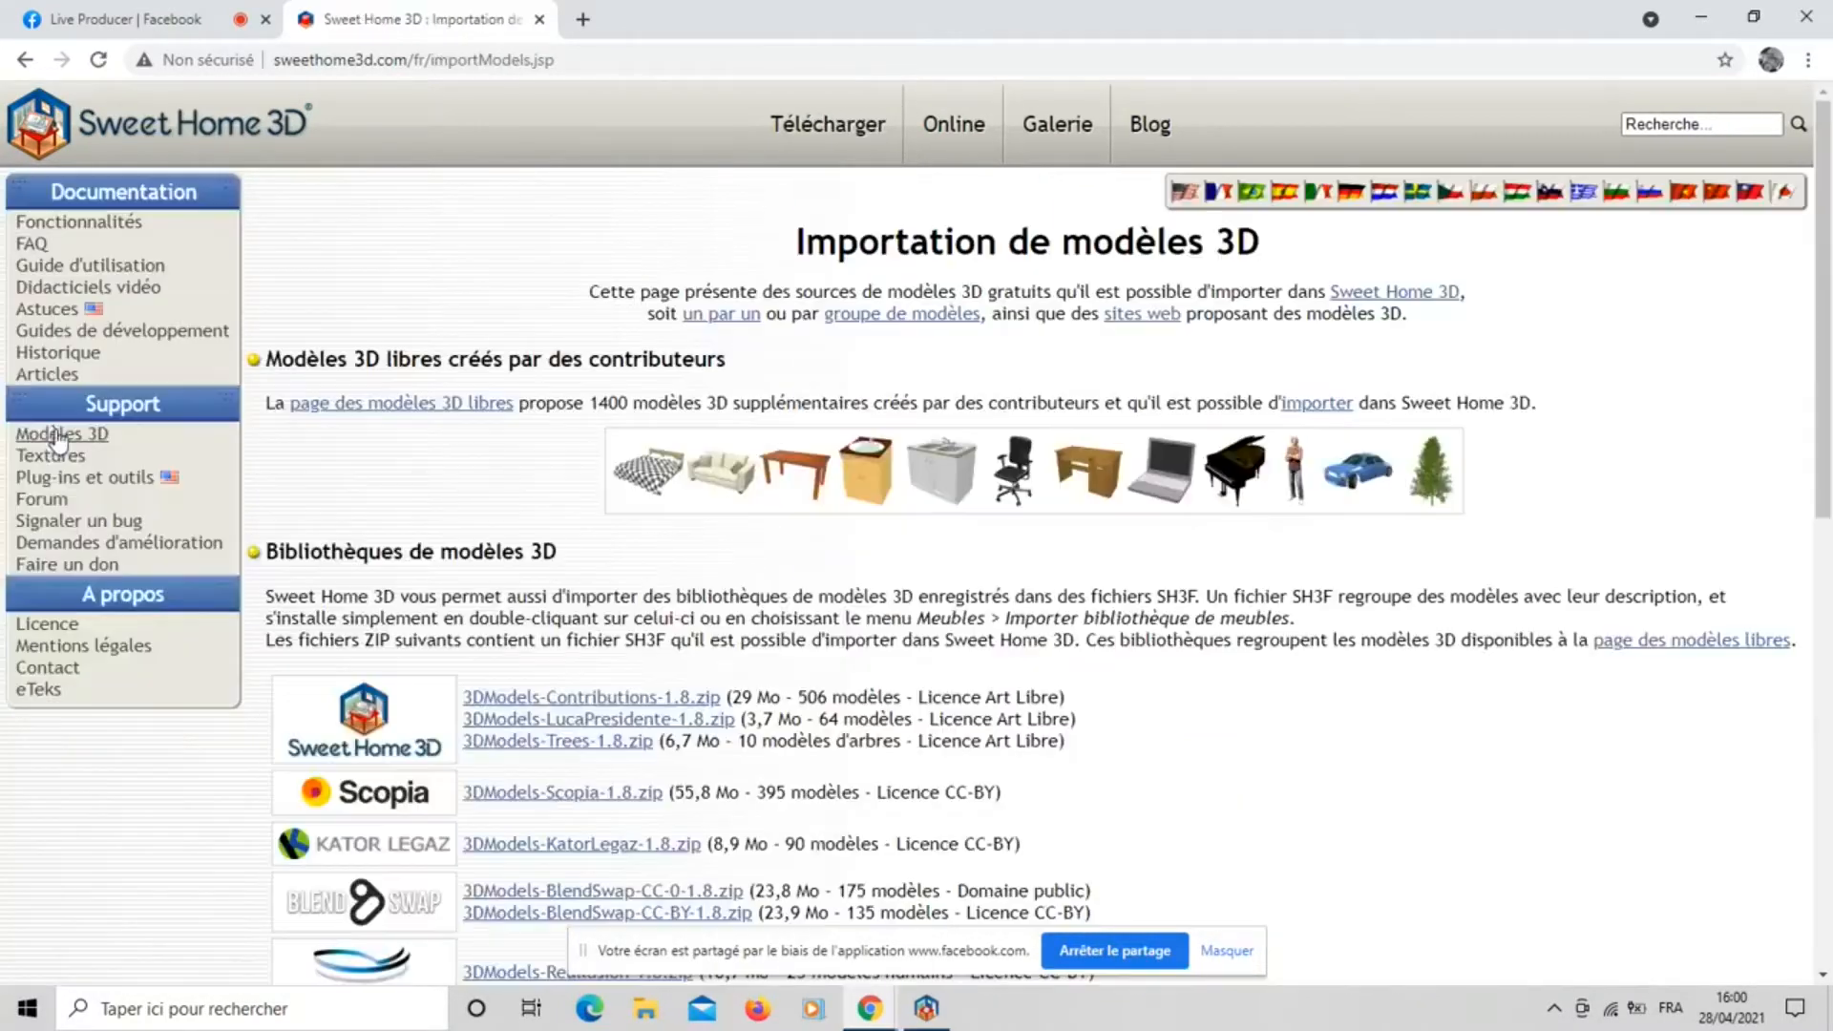
scroll(408, 597, "down", 1)
scroll(407, 597, "down", 2)
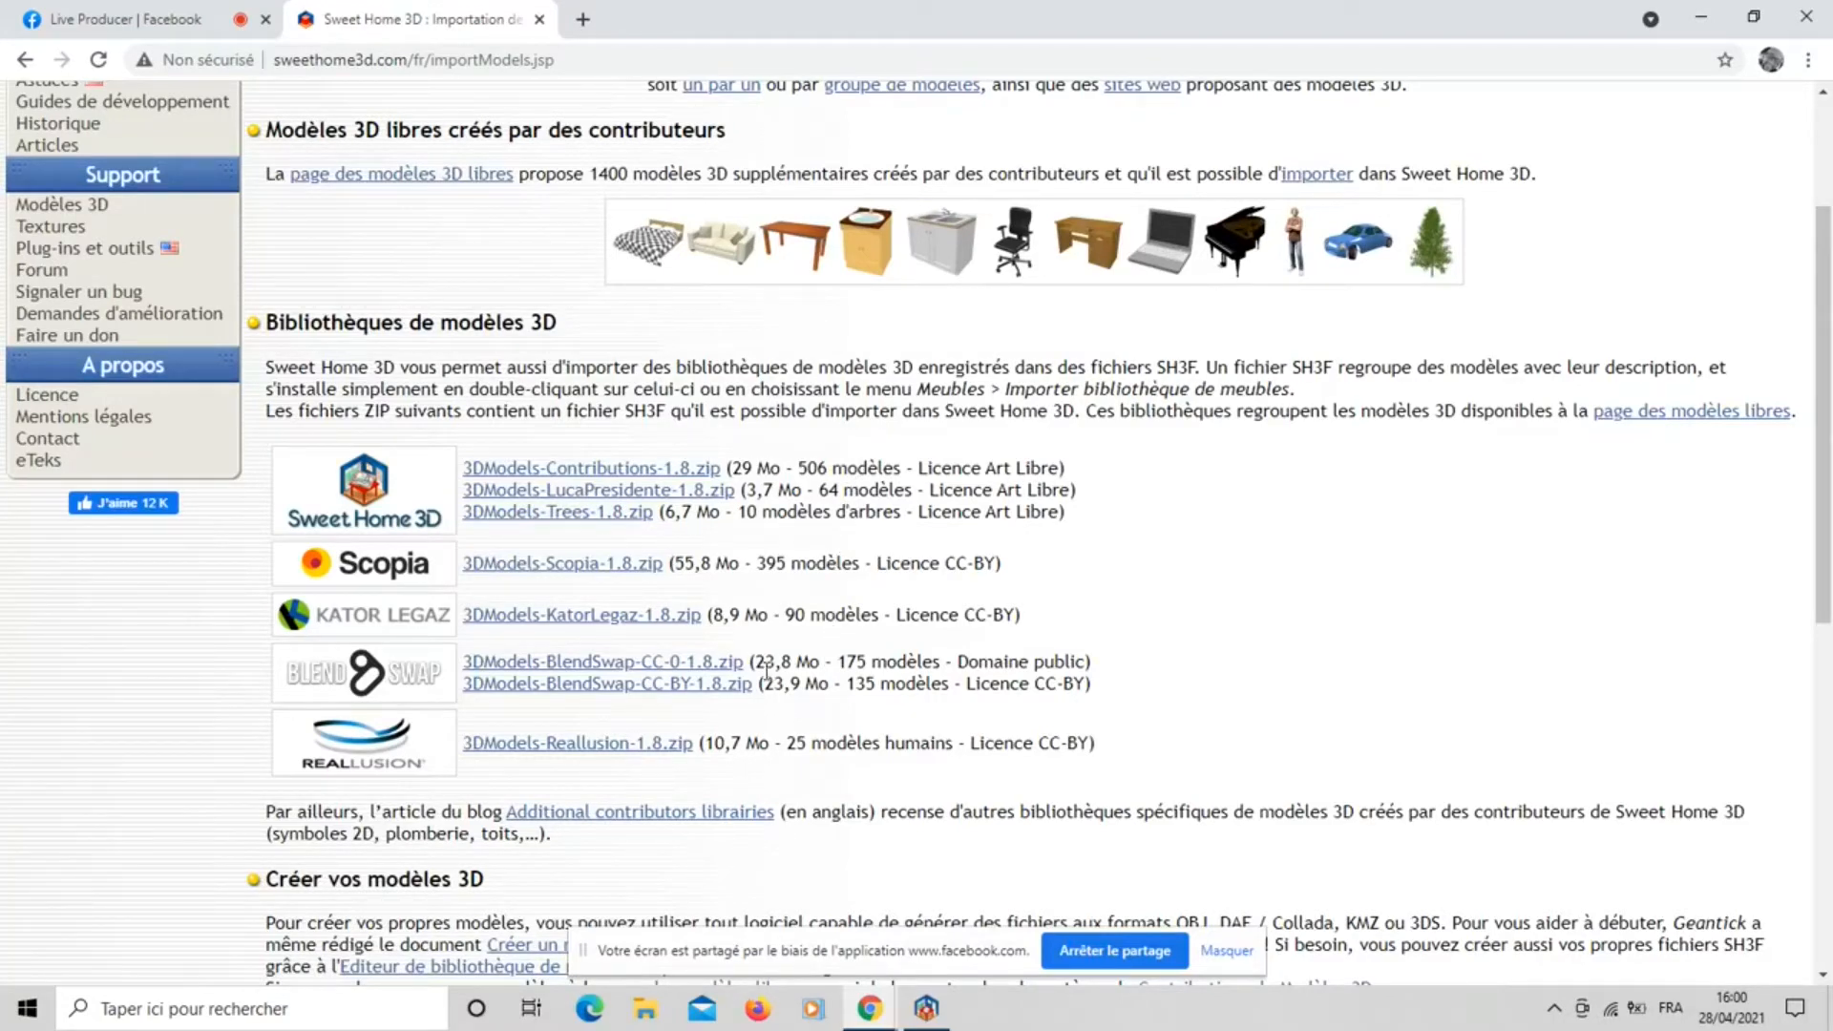
scroll(573, 754, "up", 3)
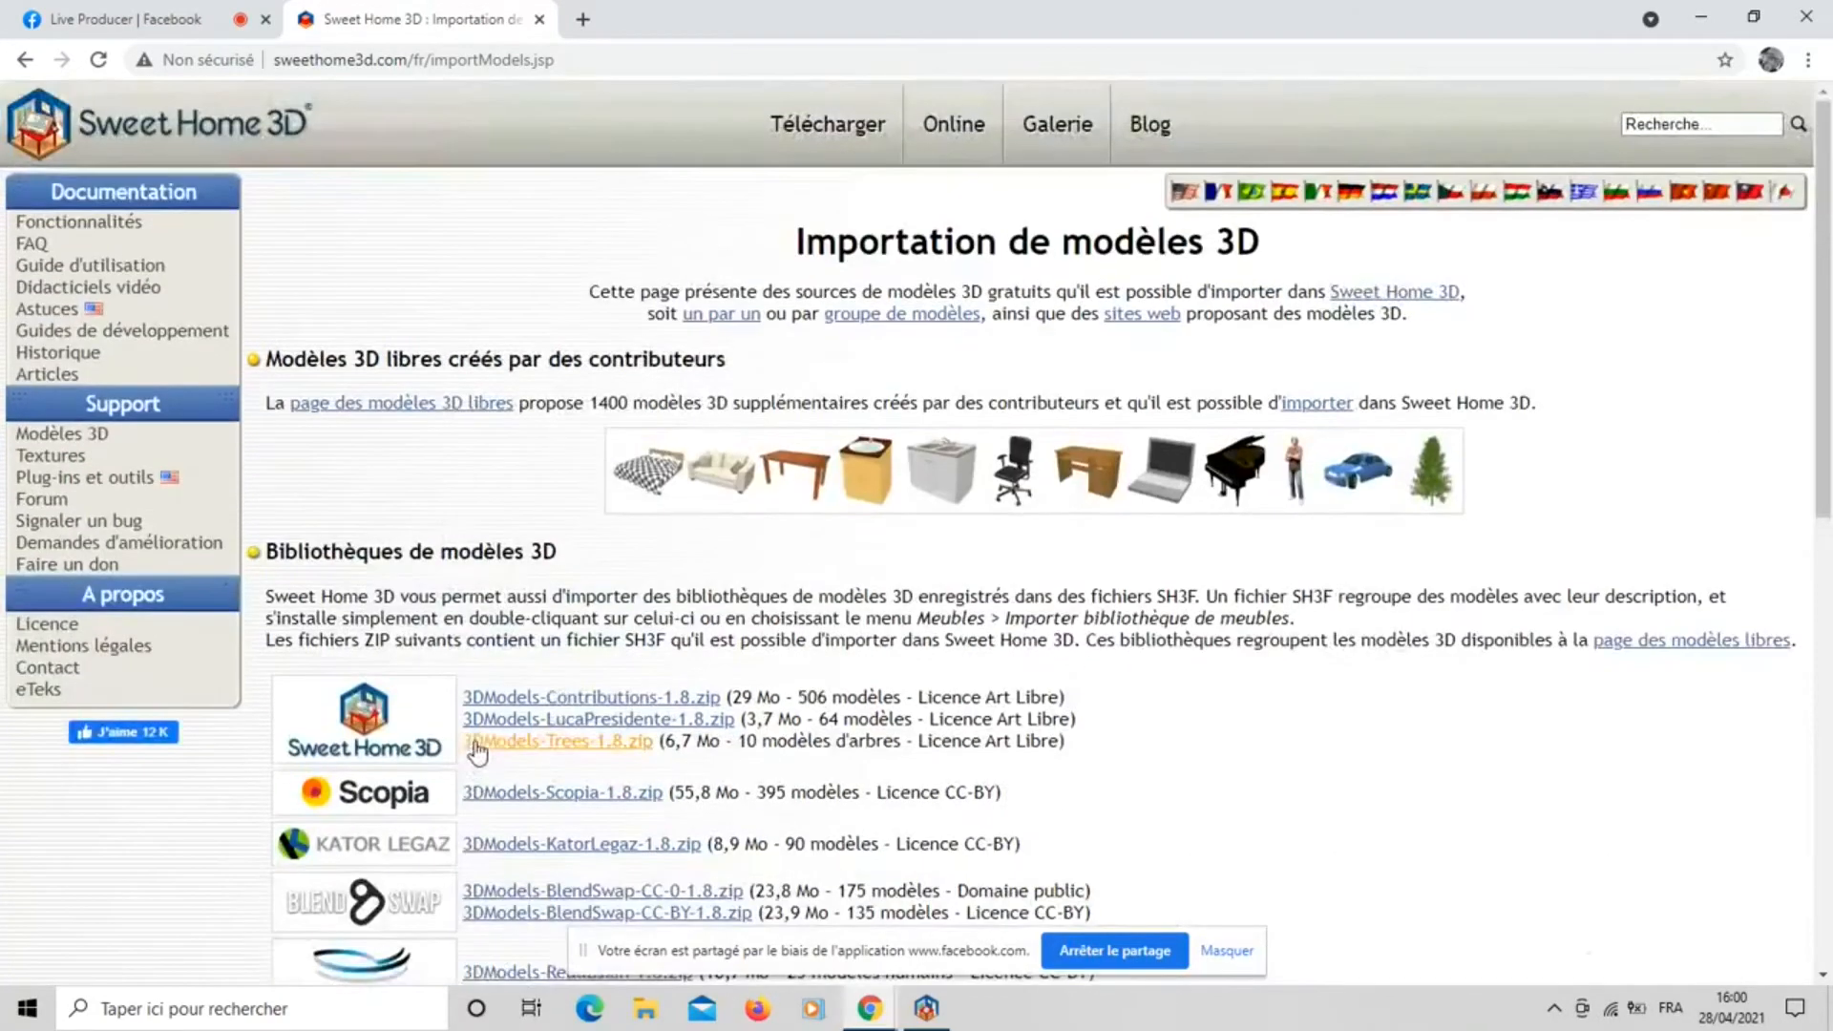
Examine the texture libraries and the list of websites offering textures on the texture import page.
left_click(77, 459)
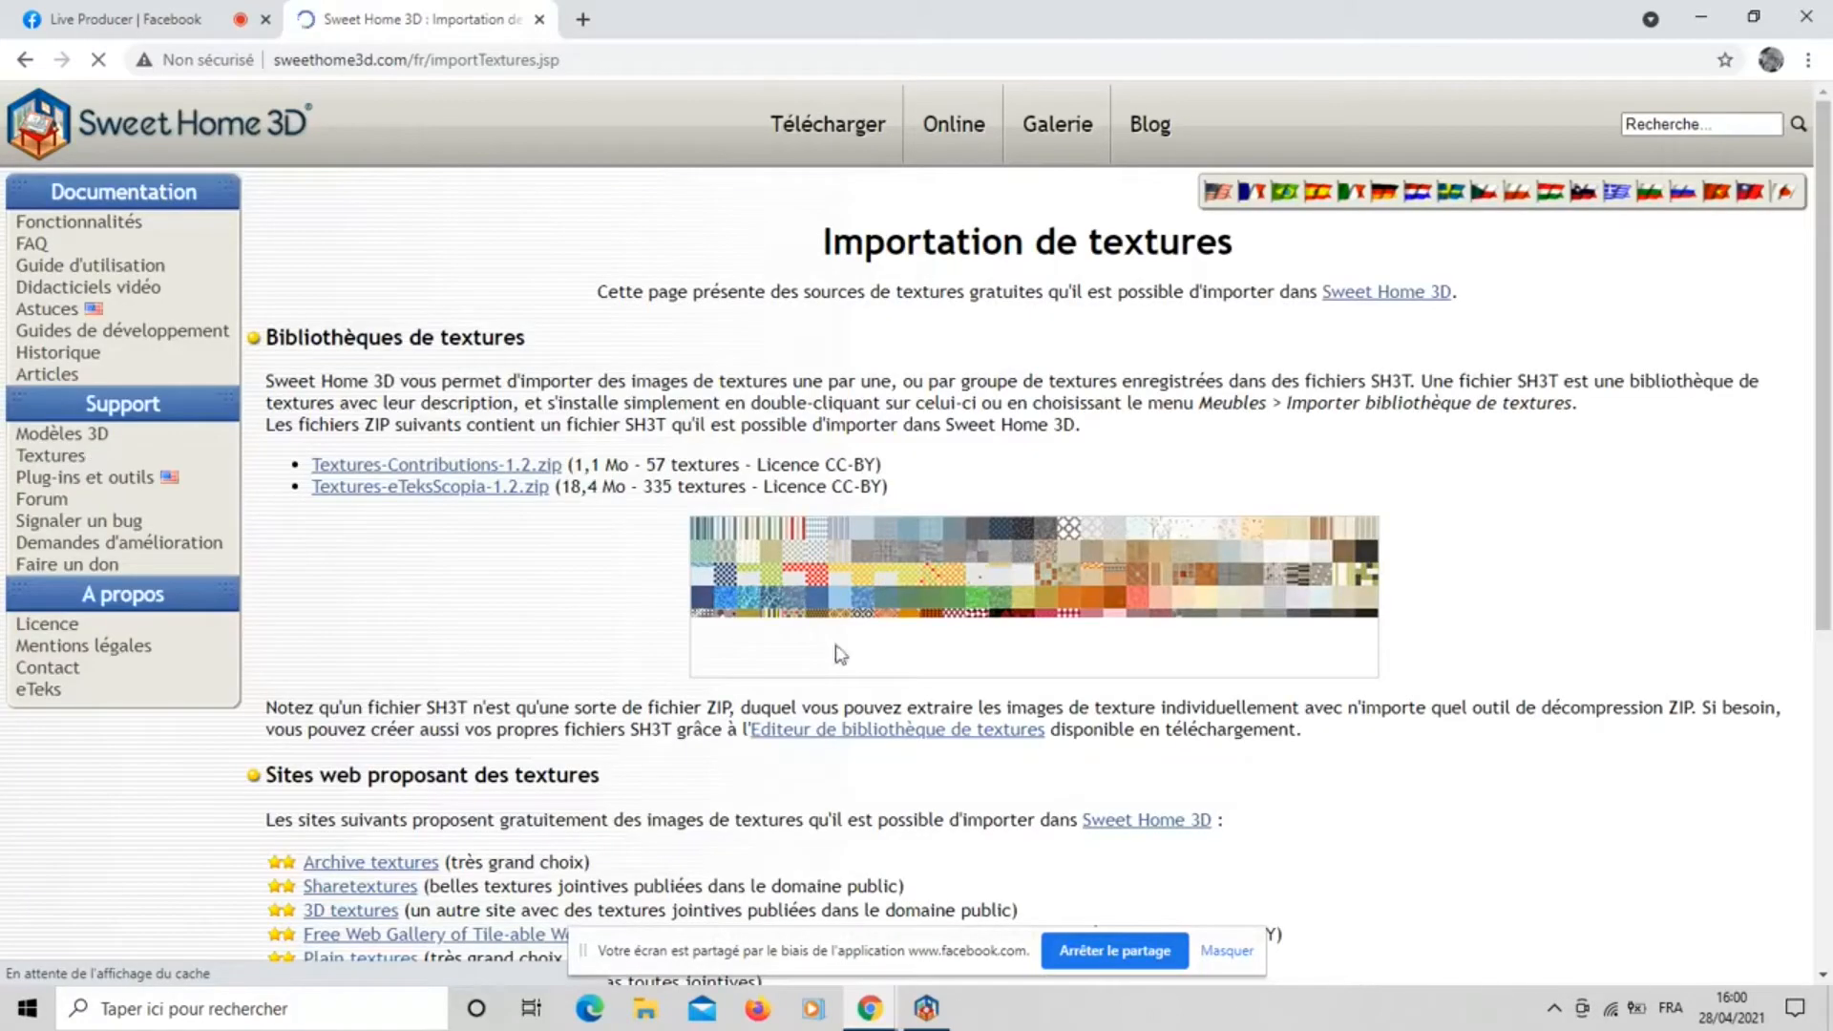
scroll(586, 513, "down", 3)
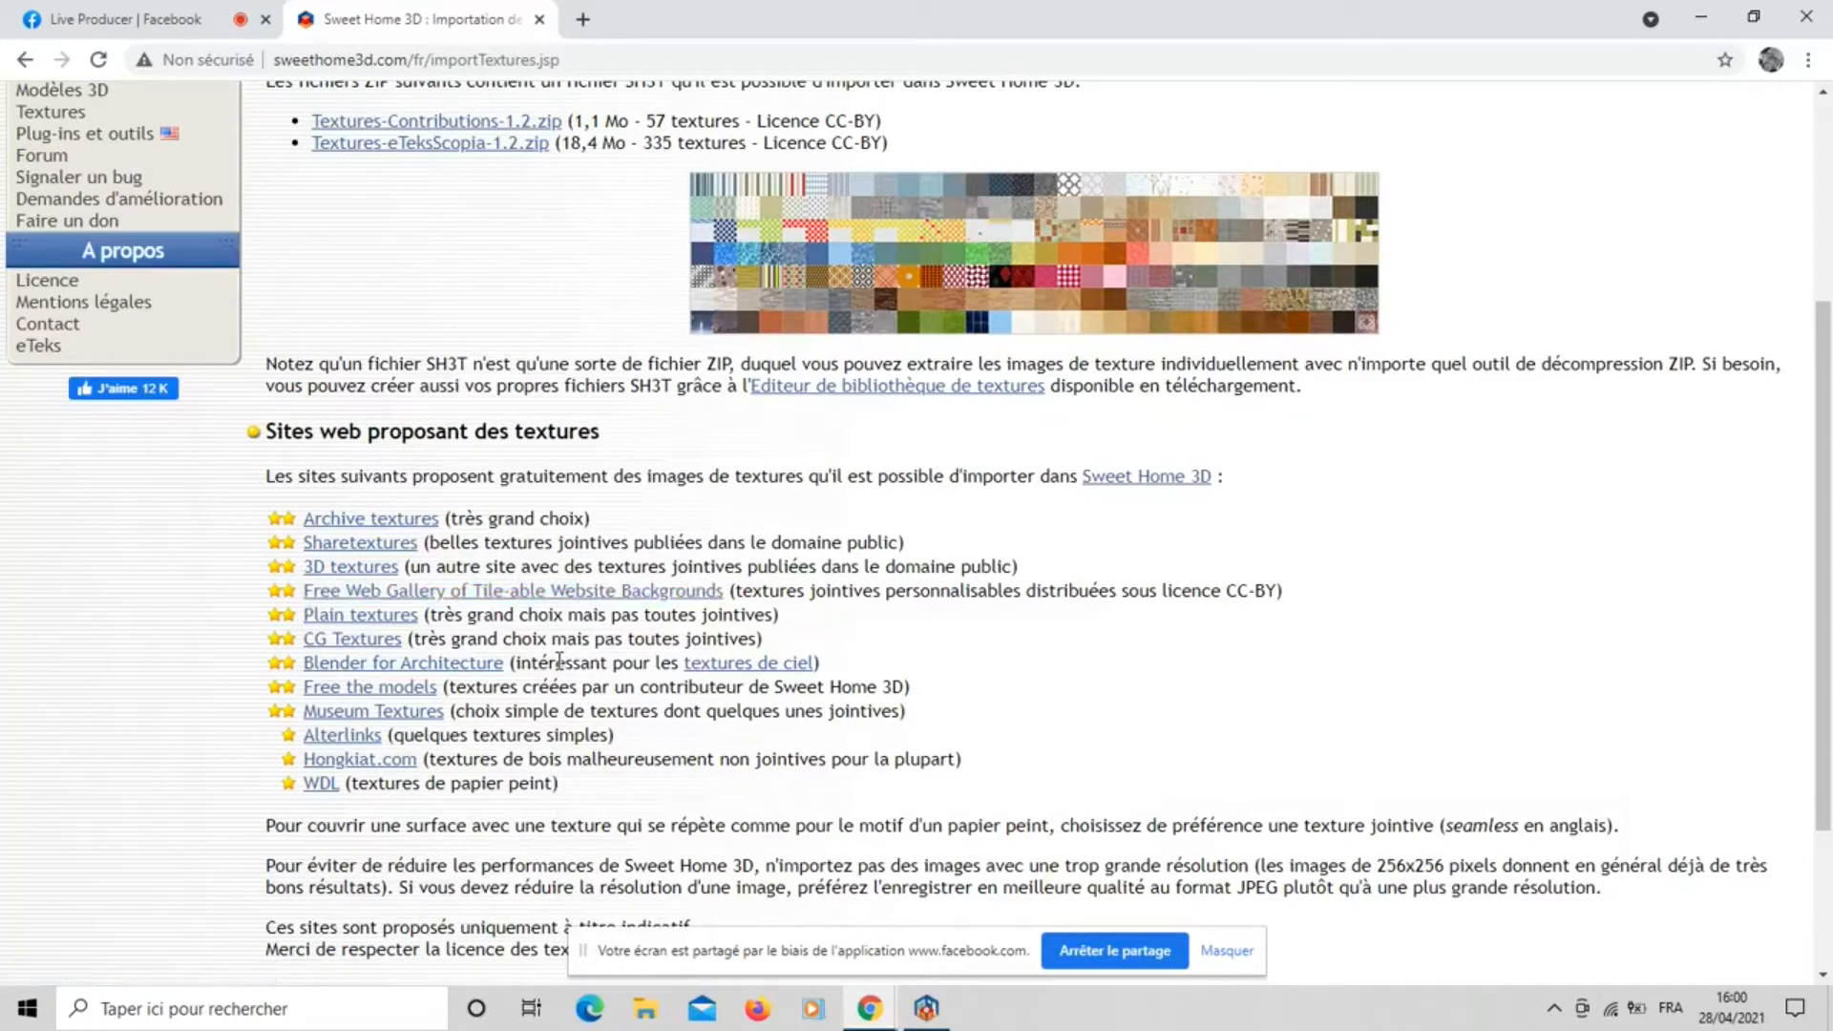
scroll(541, 659, "up", 3)
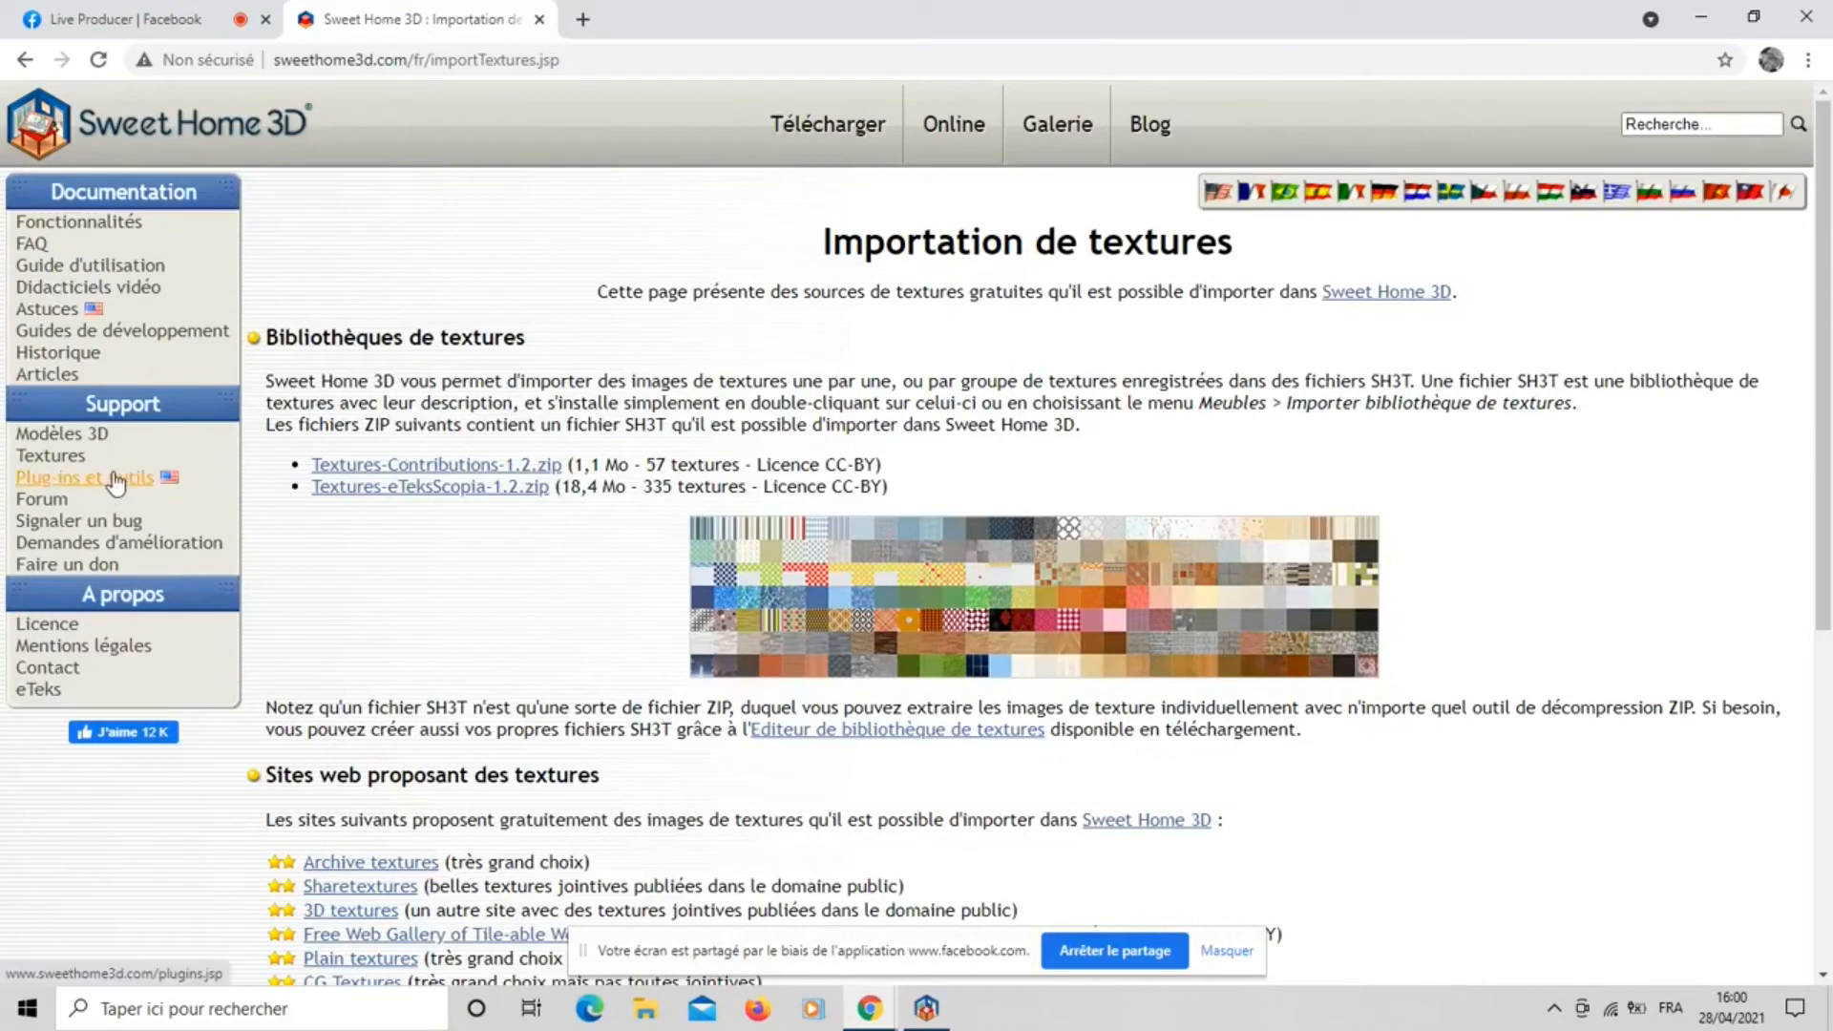
Examine the table of available plug-ins and tools, and open the user's guide.
left_click(114, 478)
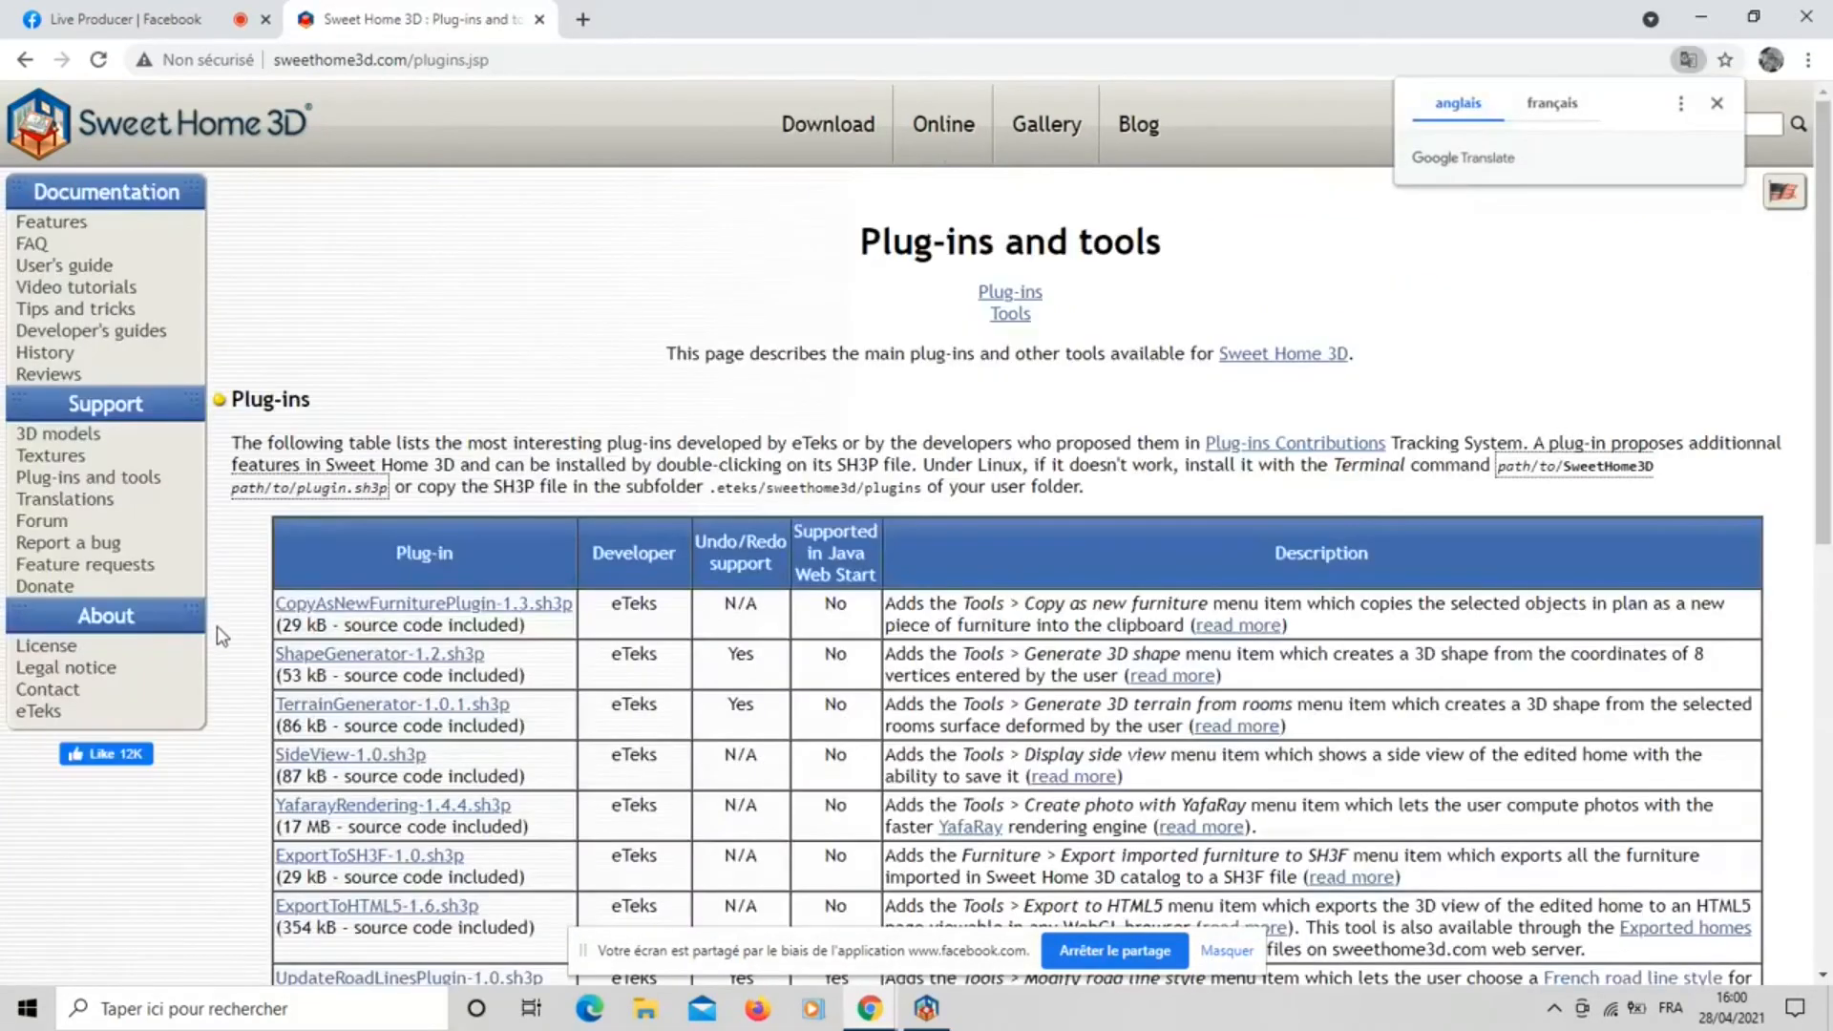
scroll(547, 694, "down", 1)
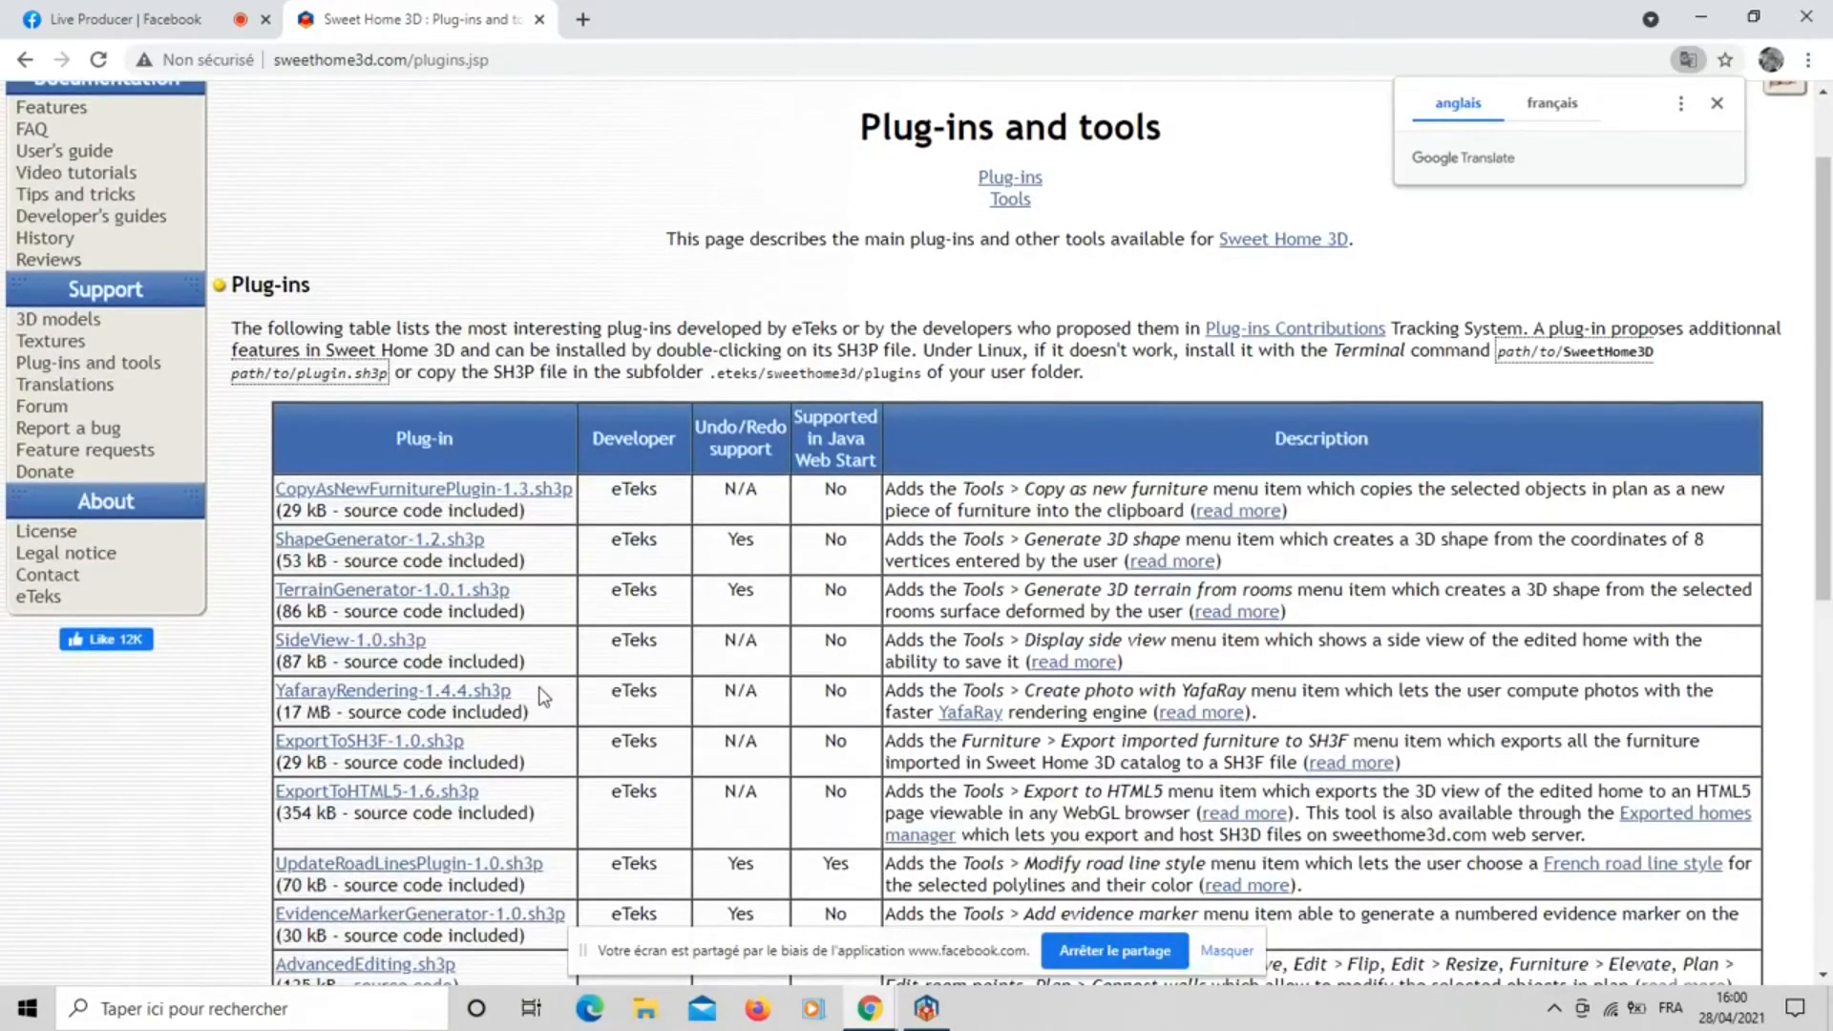
scroll(541, 697, "down", 3)
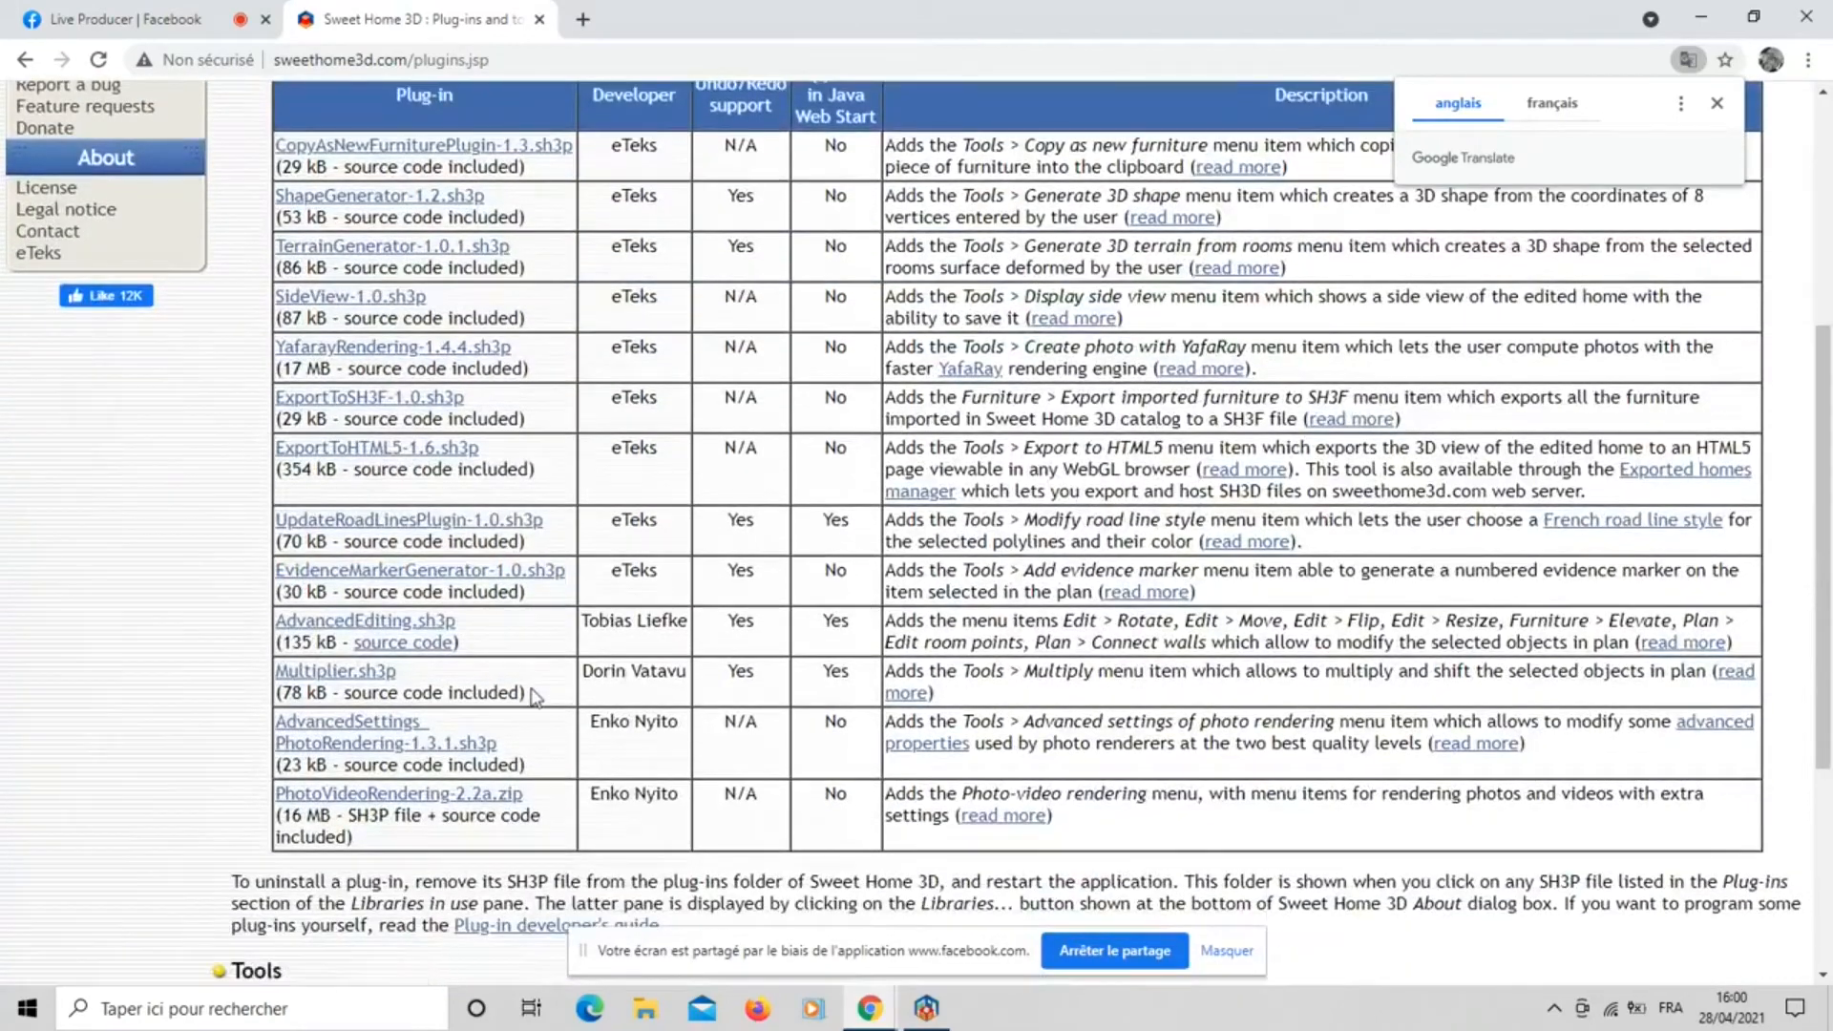
scroll(530, 707, "up", 4)
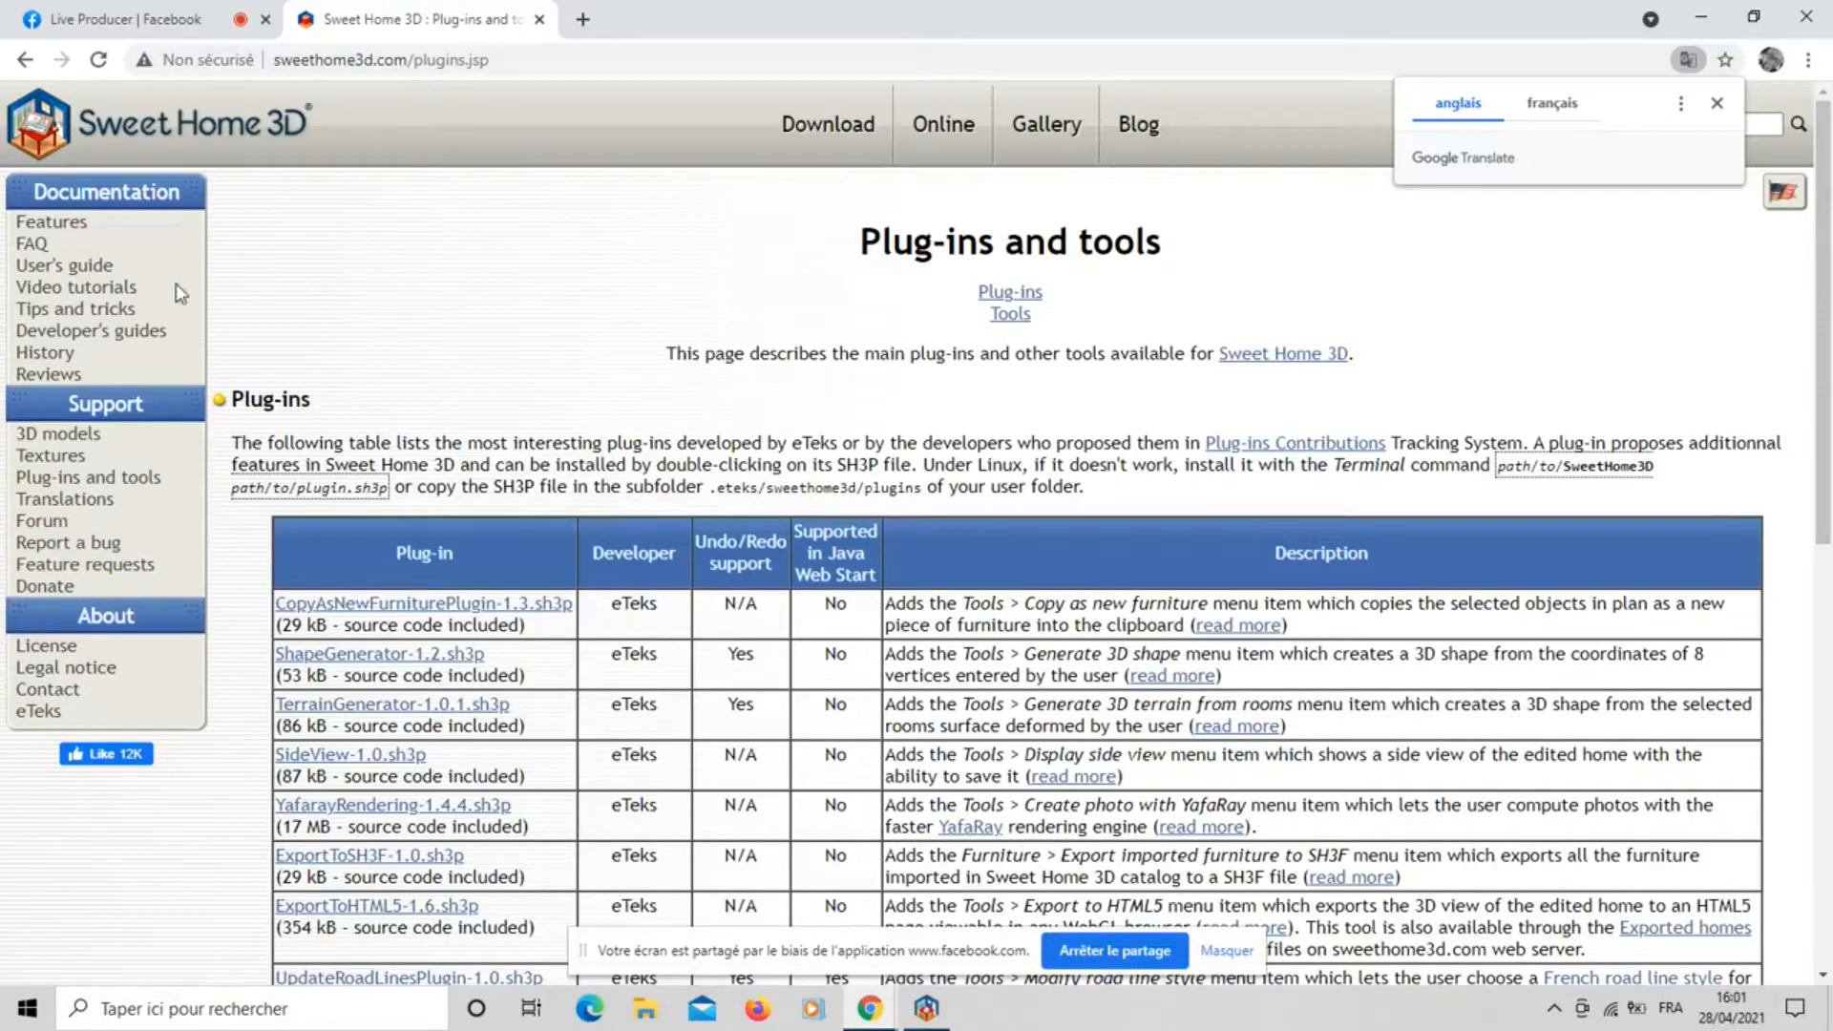
left_click(87, 263)
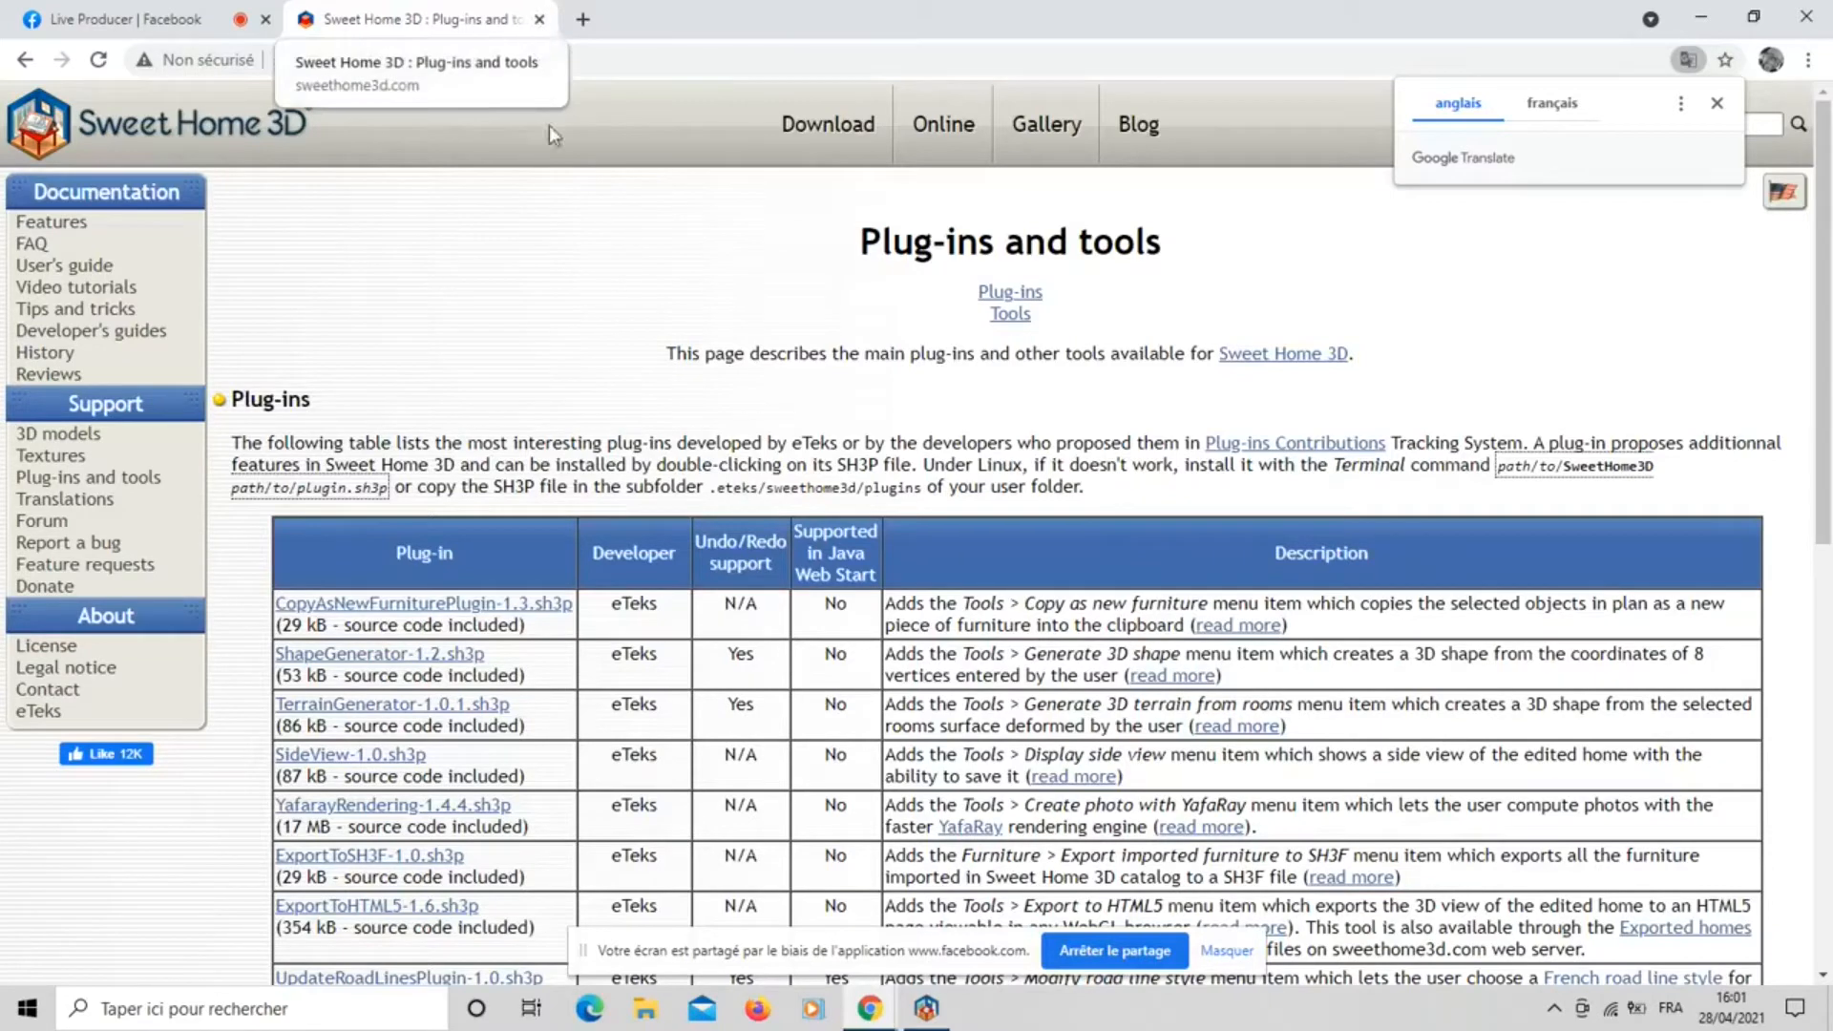
Switch to the Sweet Home 3D application, view the demo homes for a new project and look for other demos online.
left_click(926, 1009)
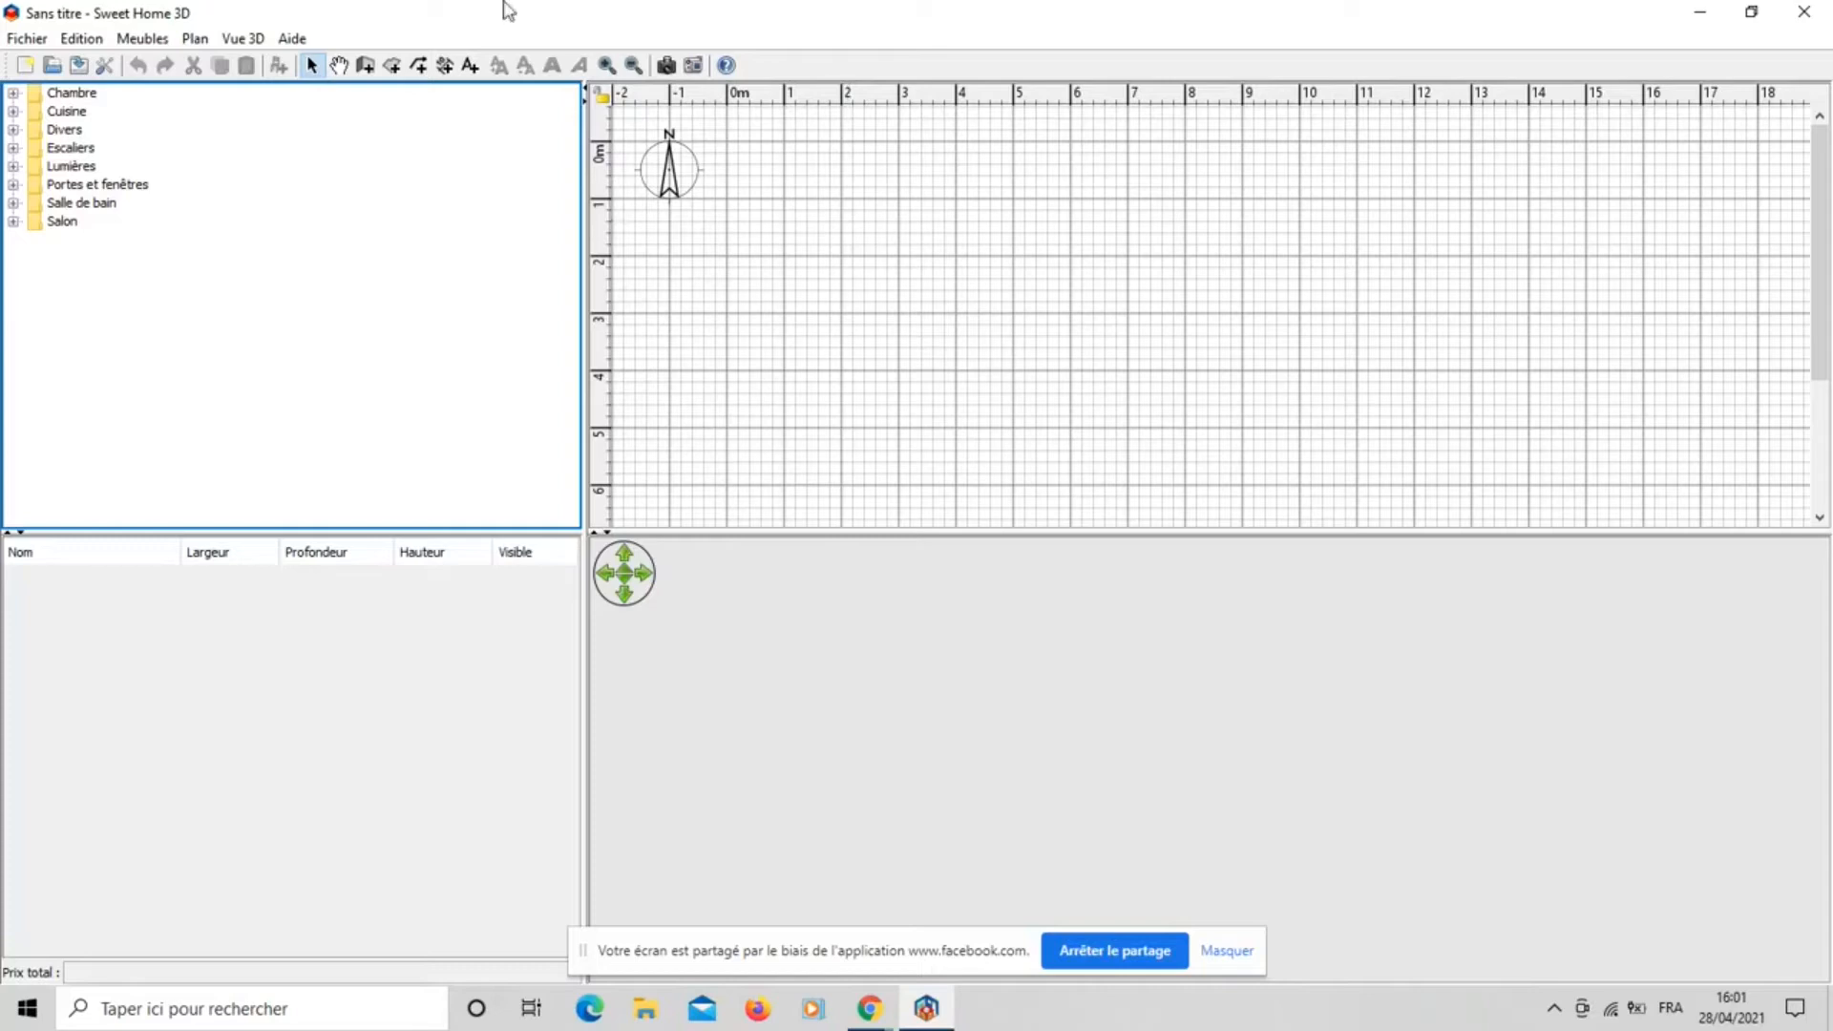
left_click(32, 40)
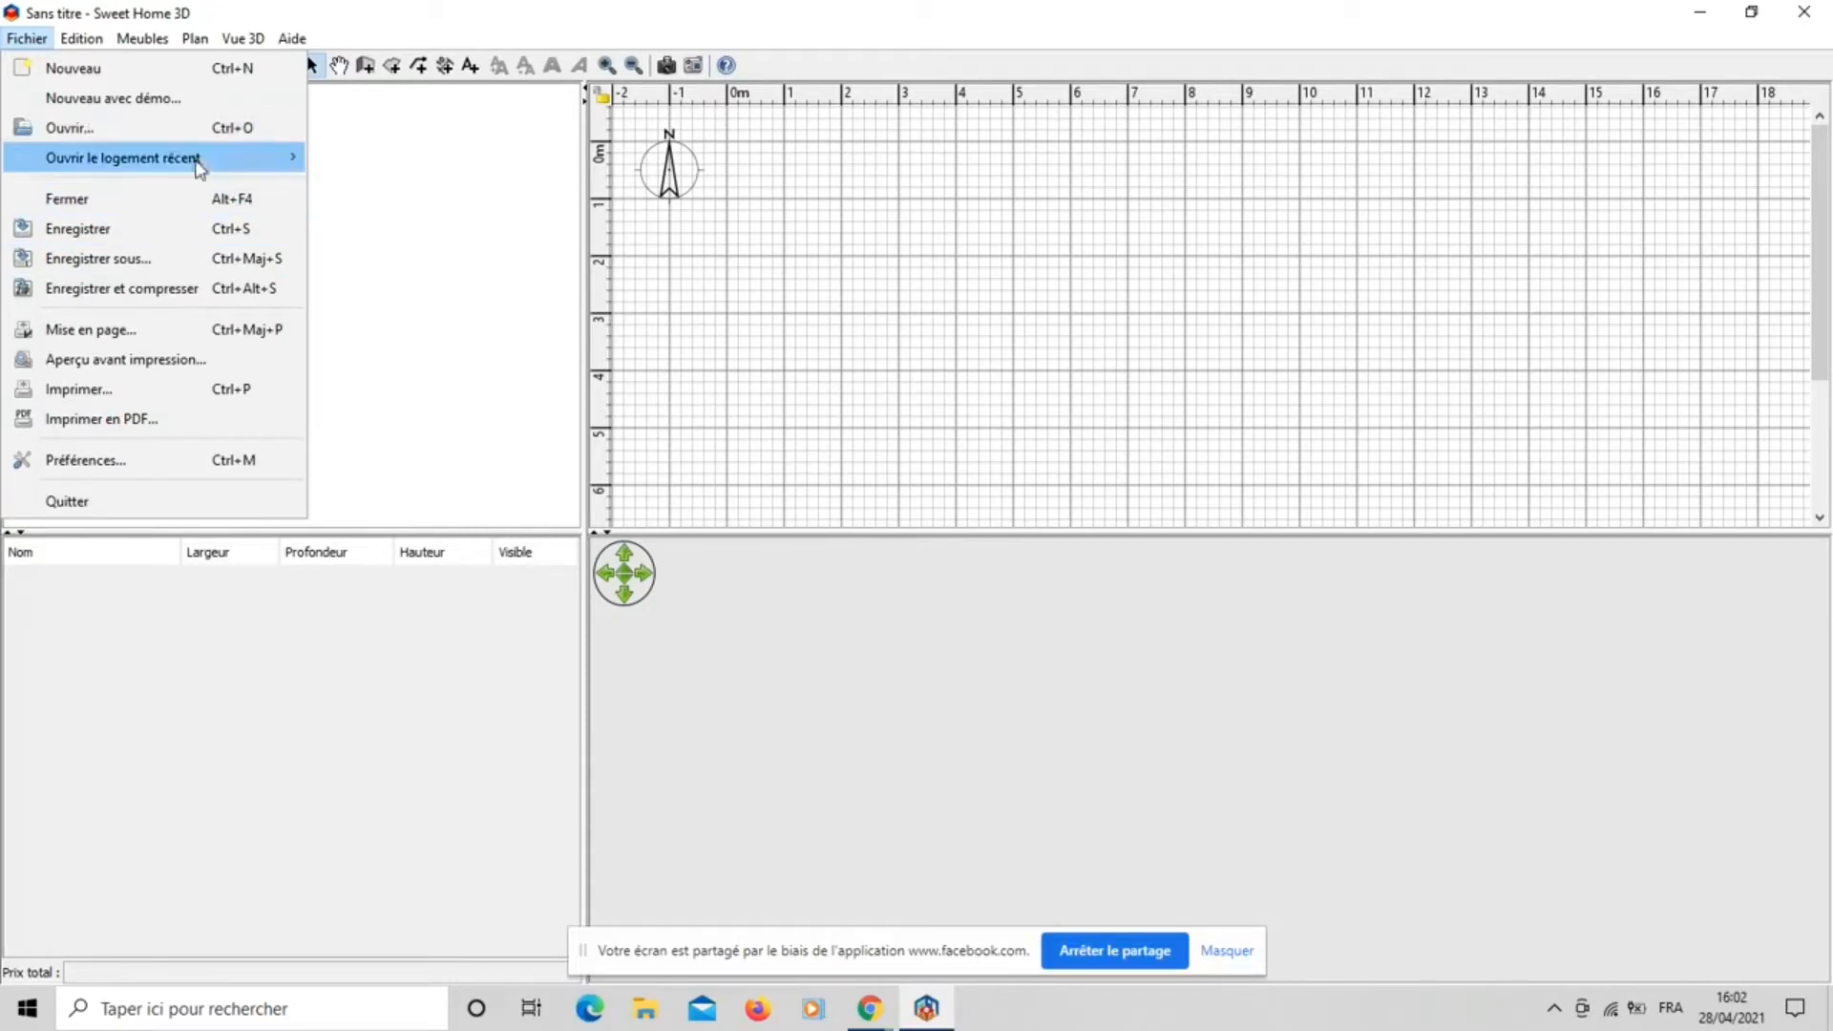
mouse_move(194, 162)
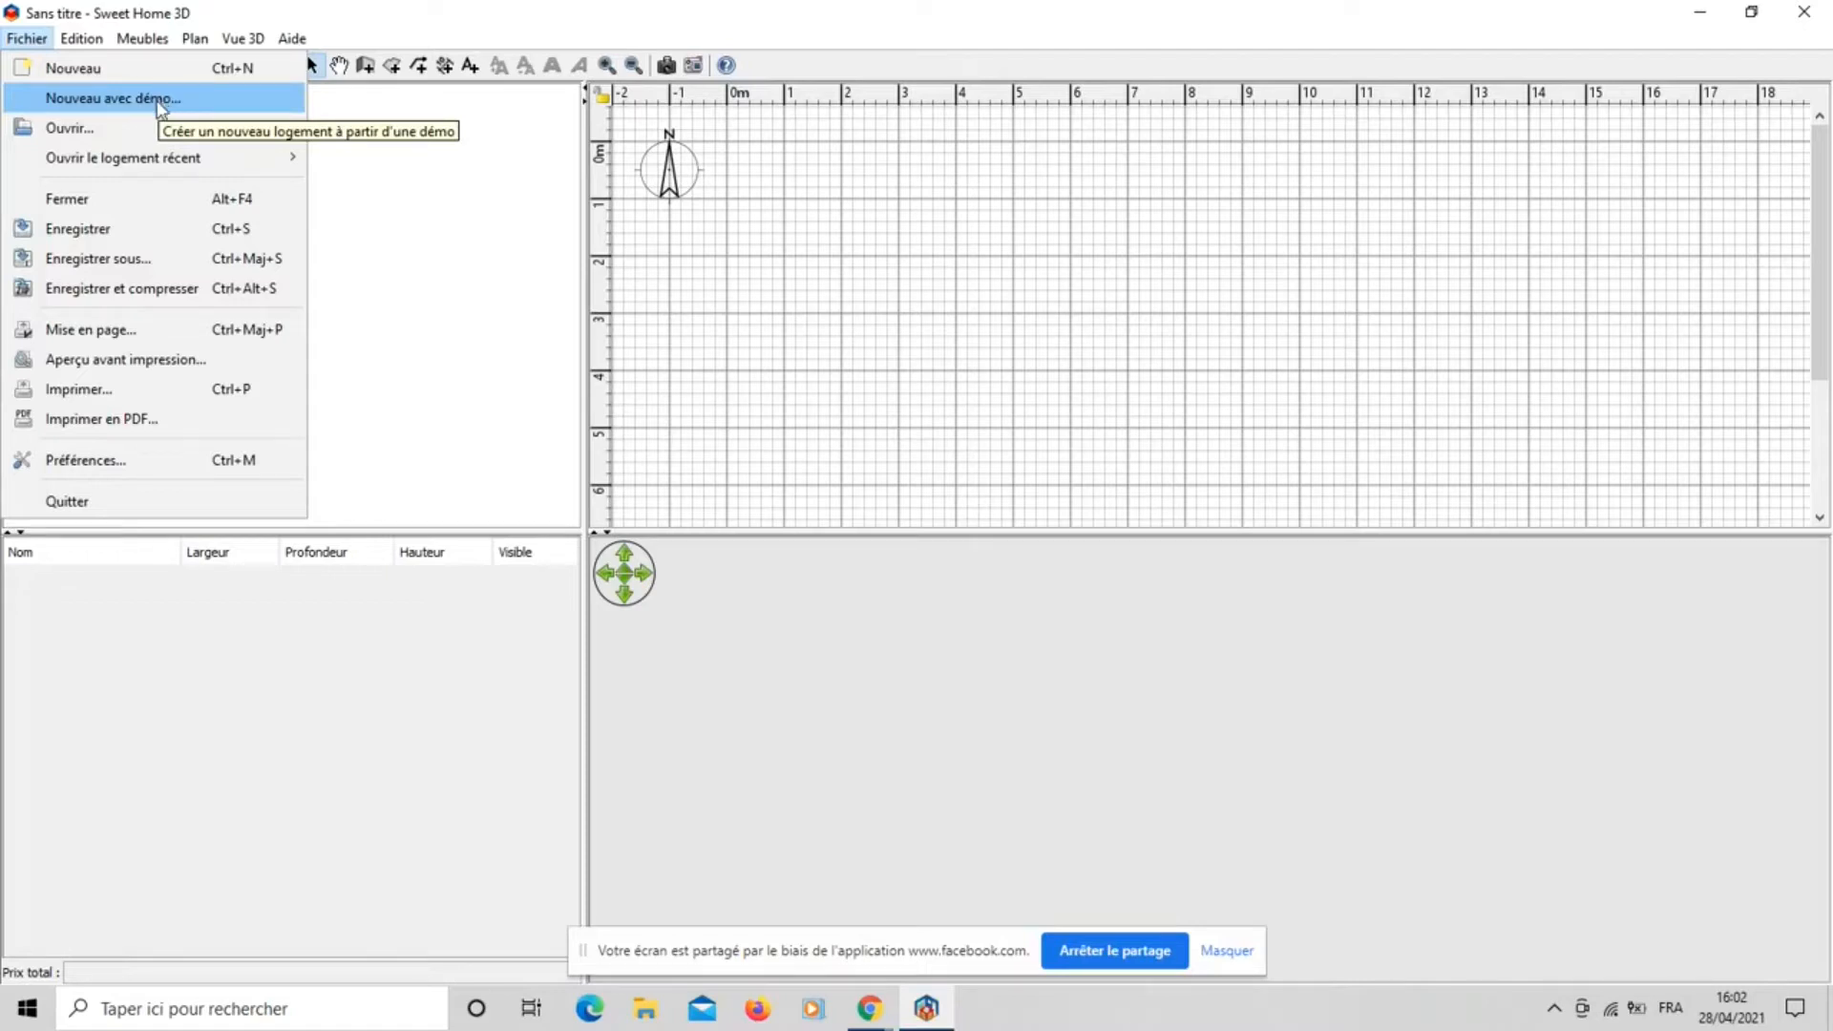
left_click(101, 99)
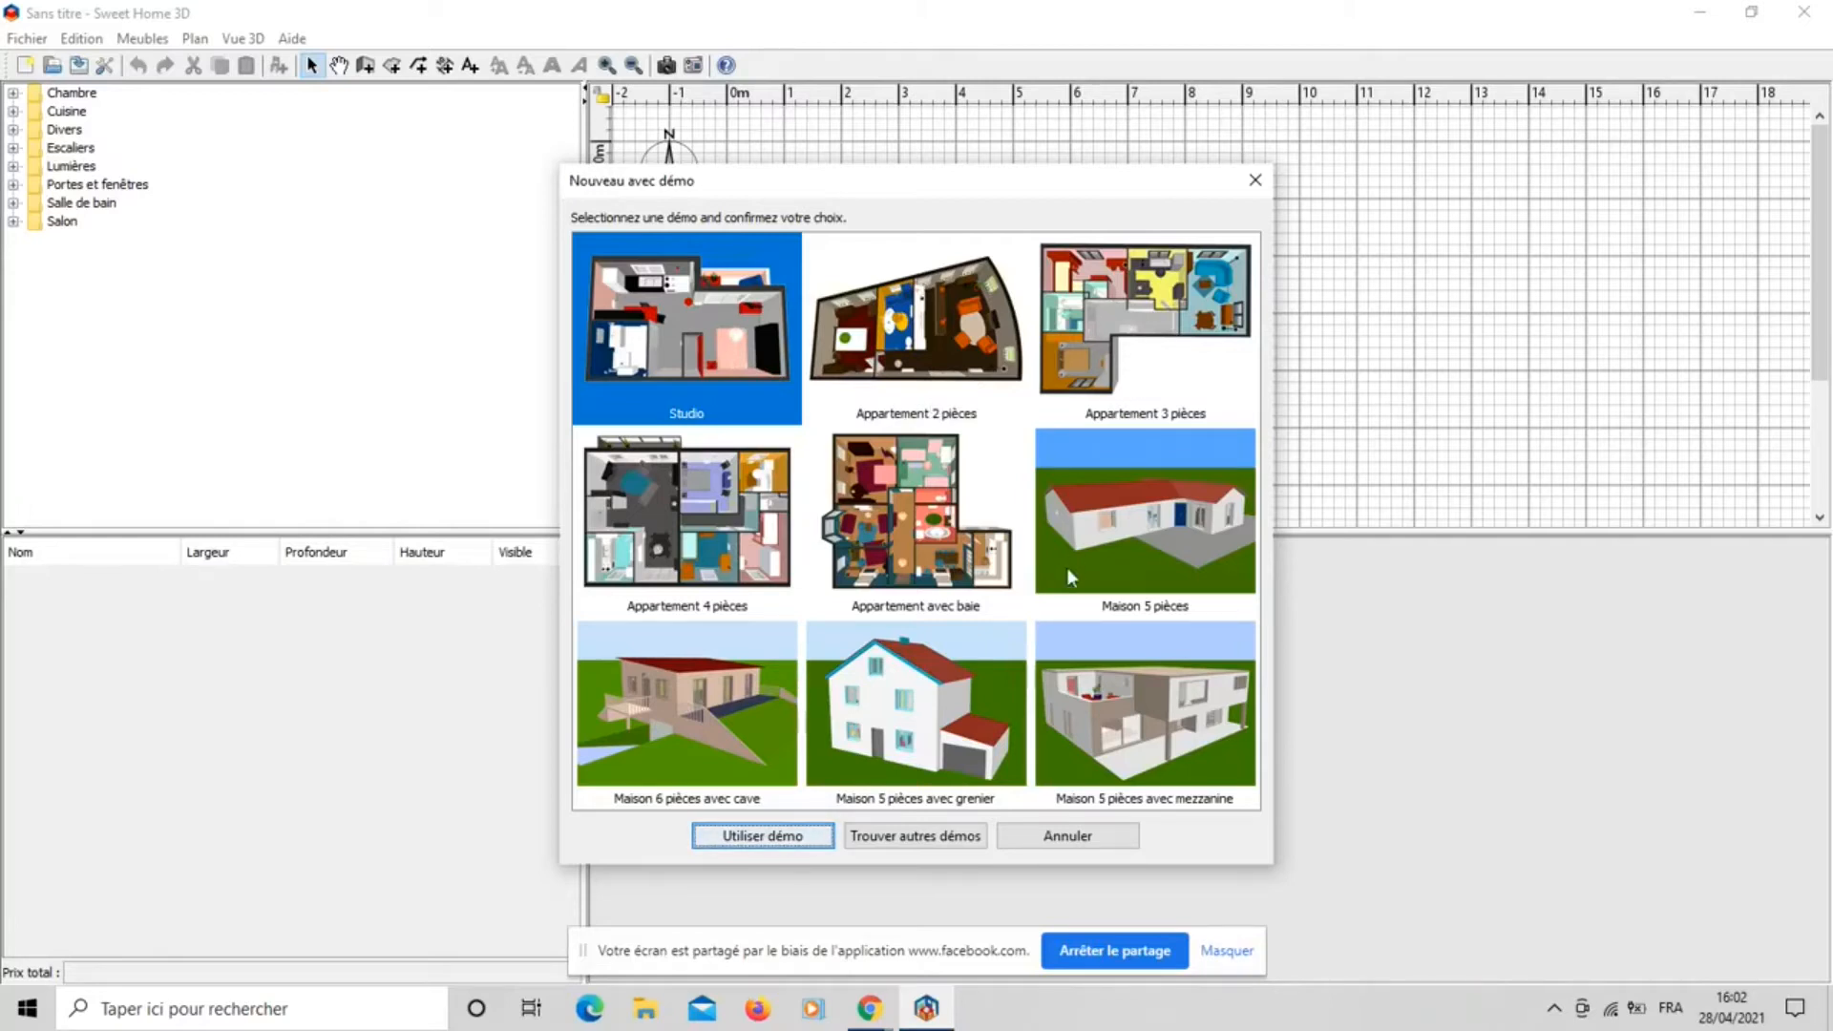
left_click(912, 838)
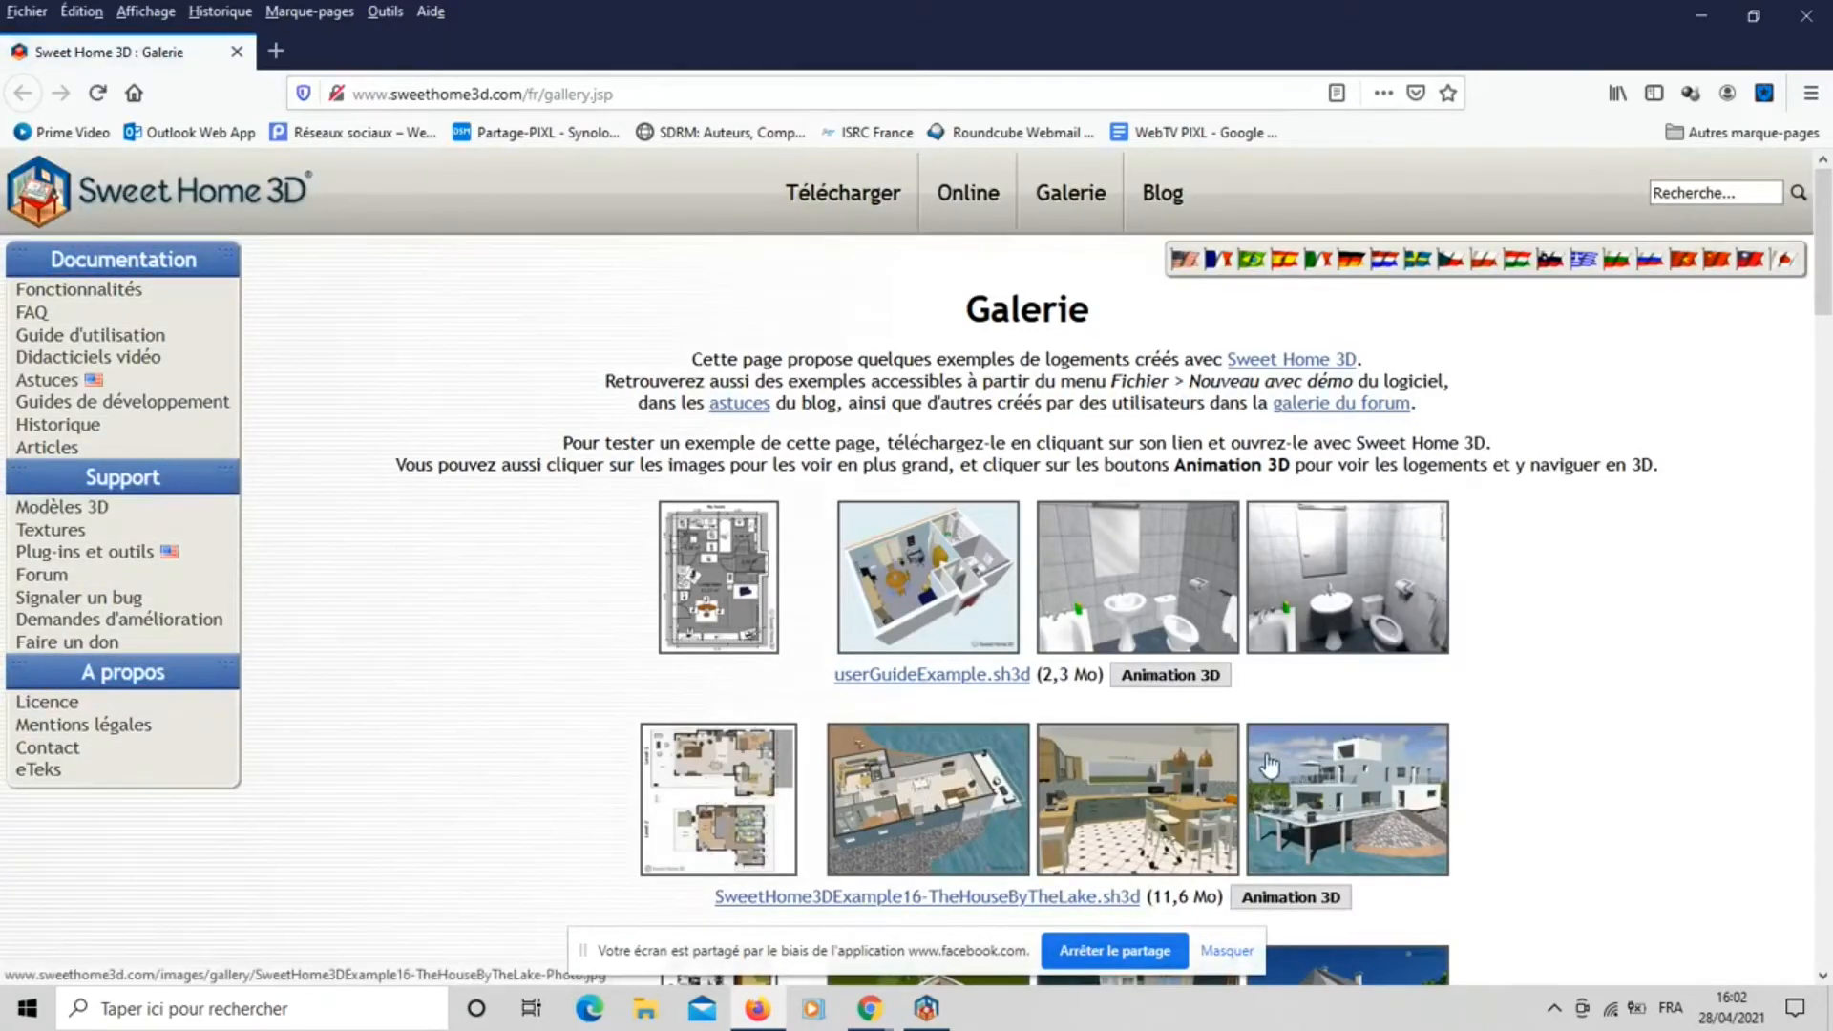
Examine the example homes in the online gallery and return to the Sweet Home 3D application.
scroll(1265, 764, "down", 3)
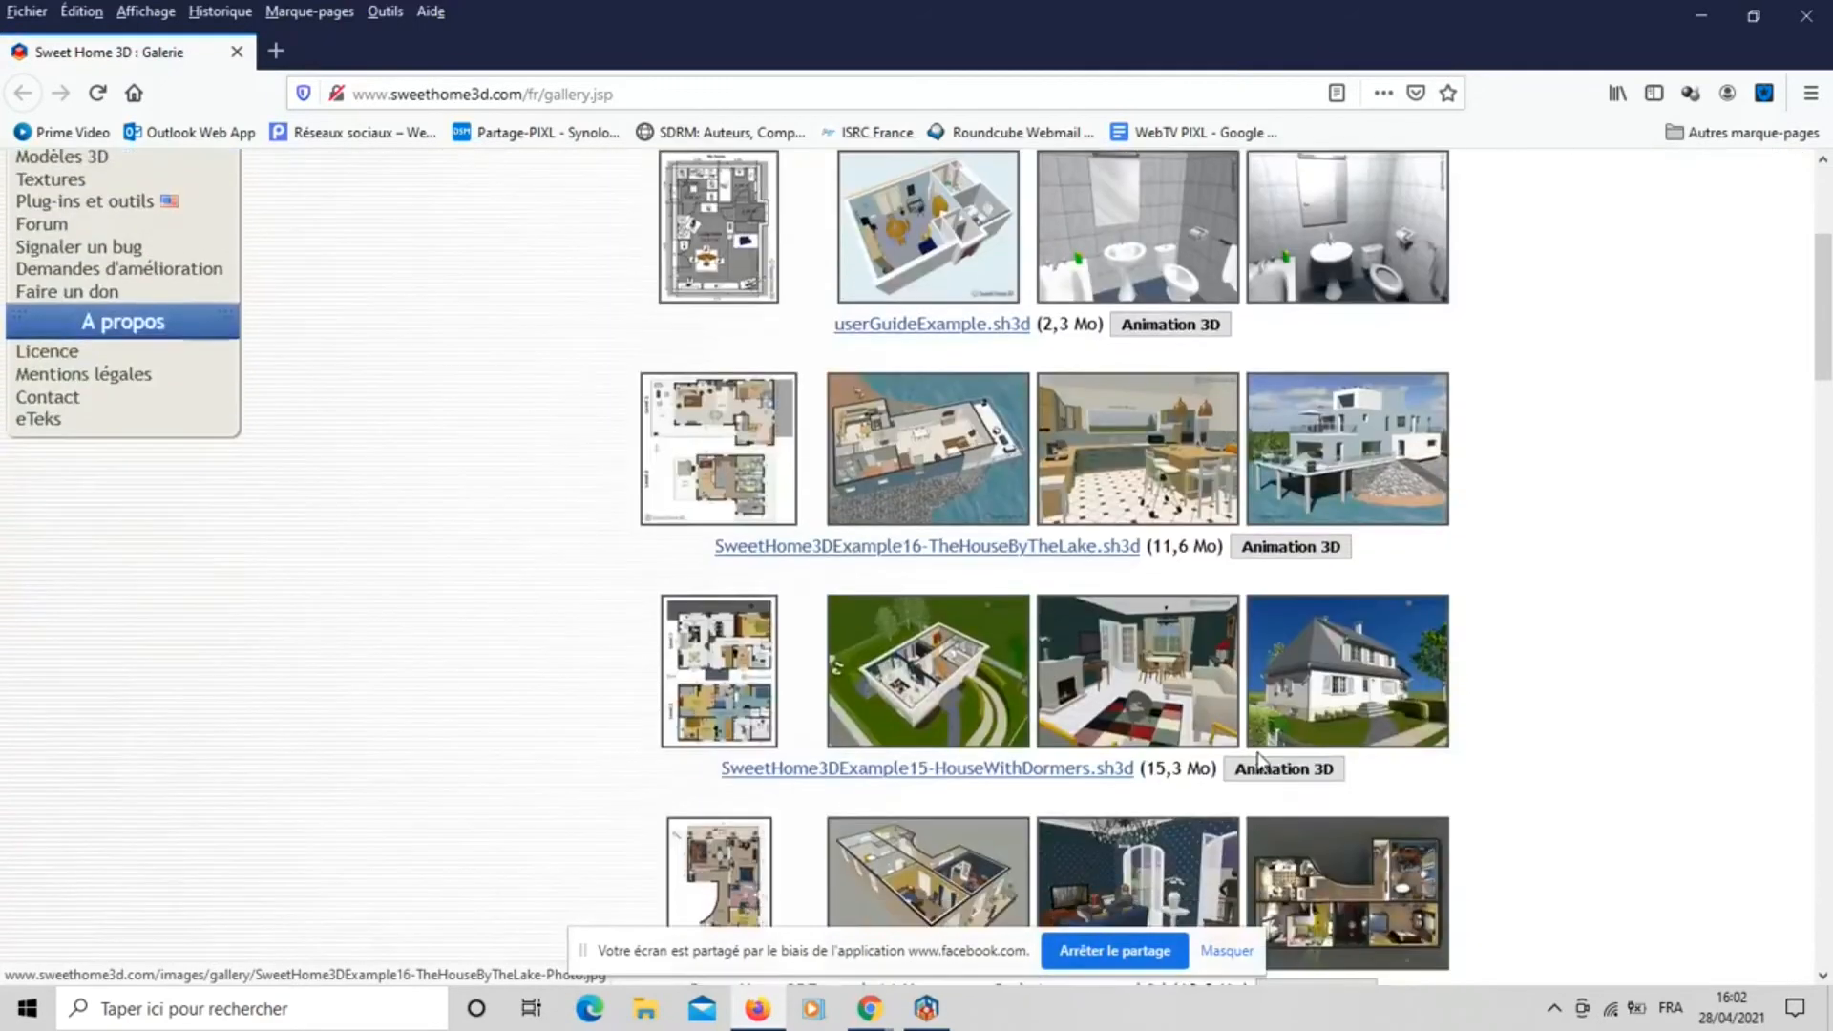
scroll(1260, 762, "down", 2)
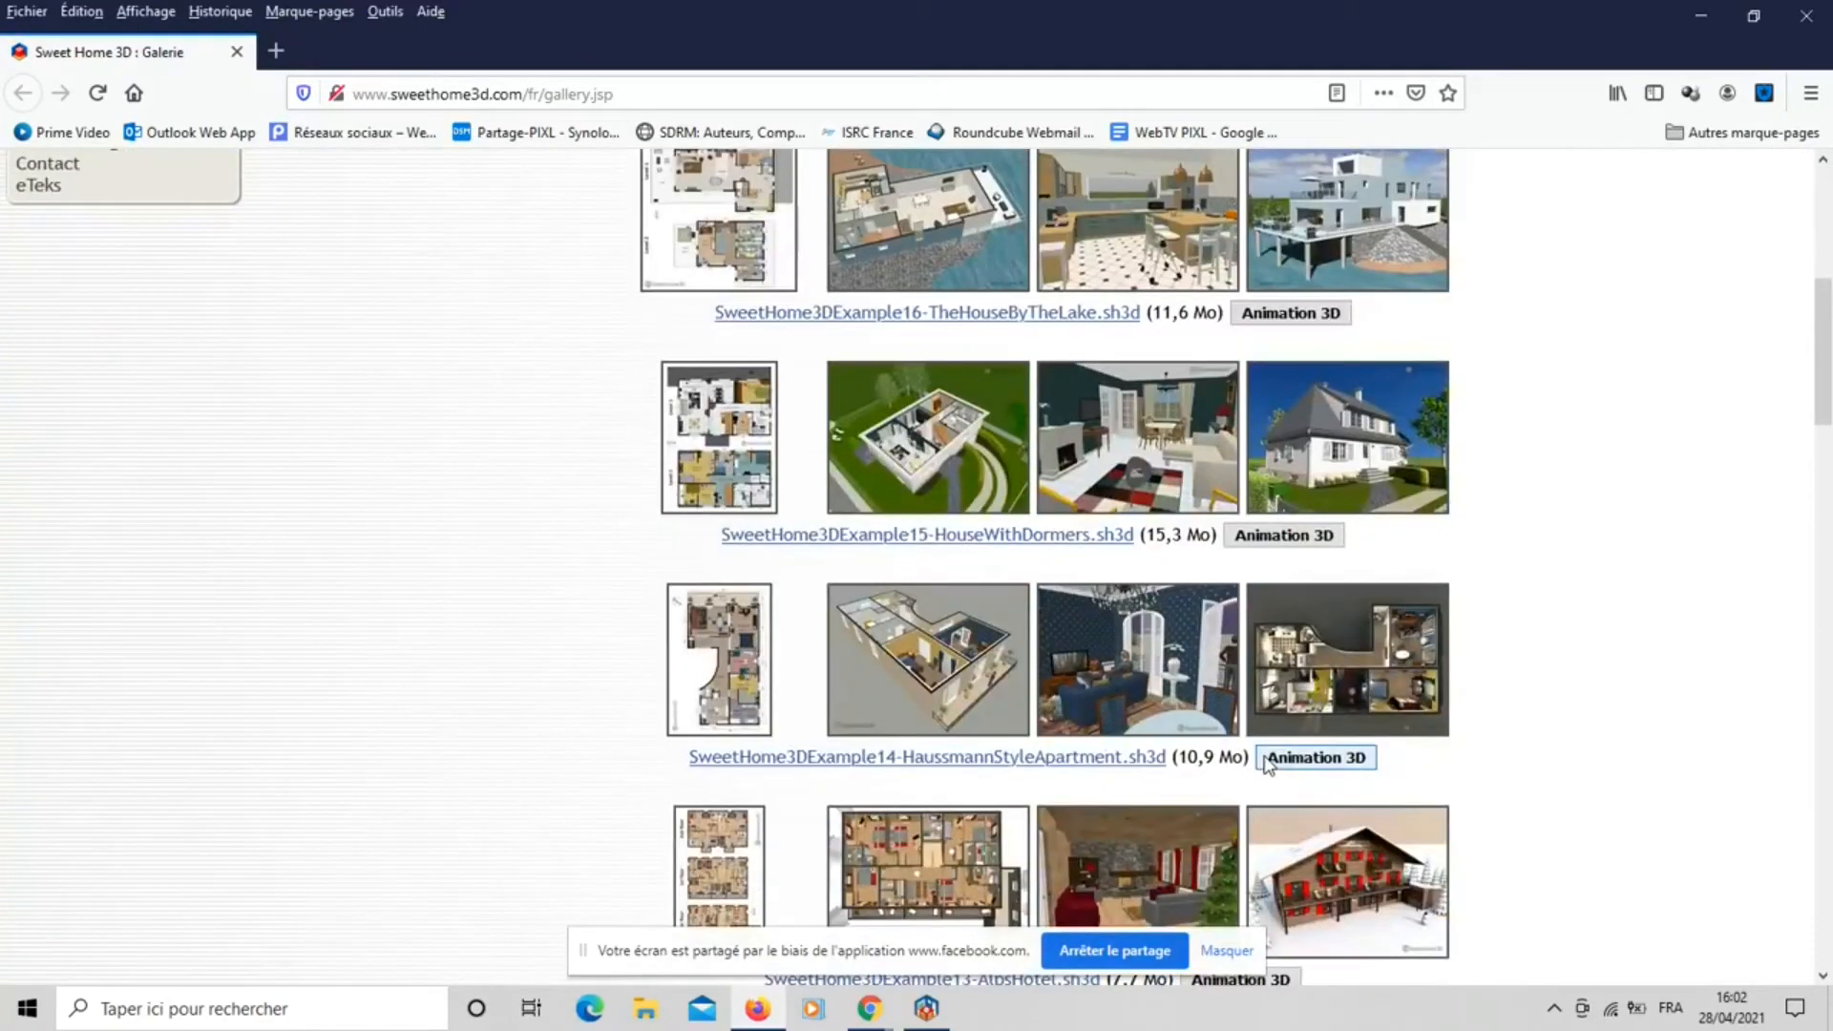
scroll(1271, 716, "down", 3)
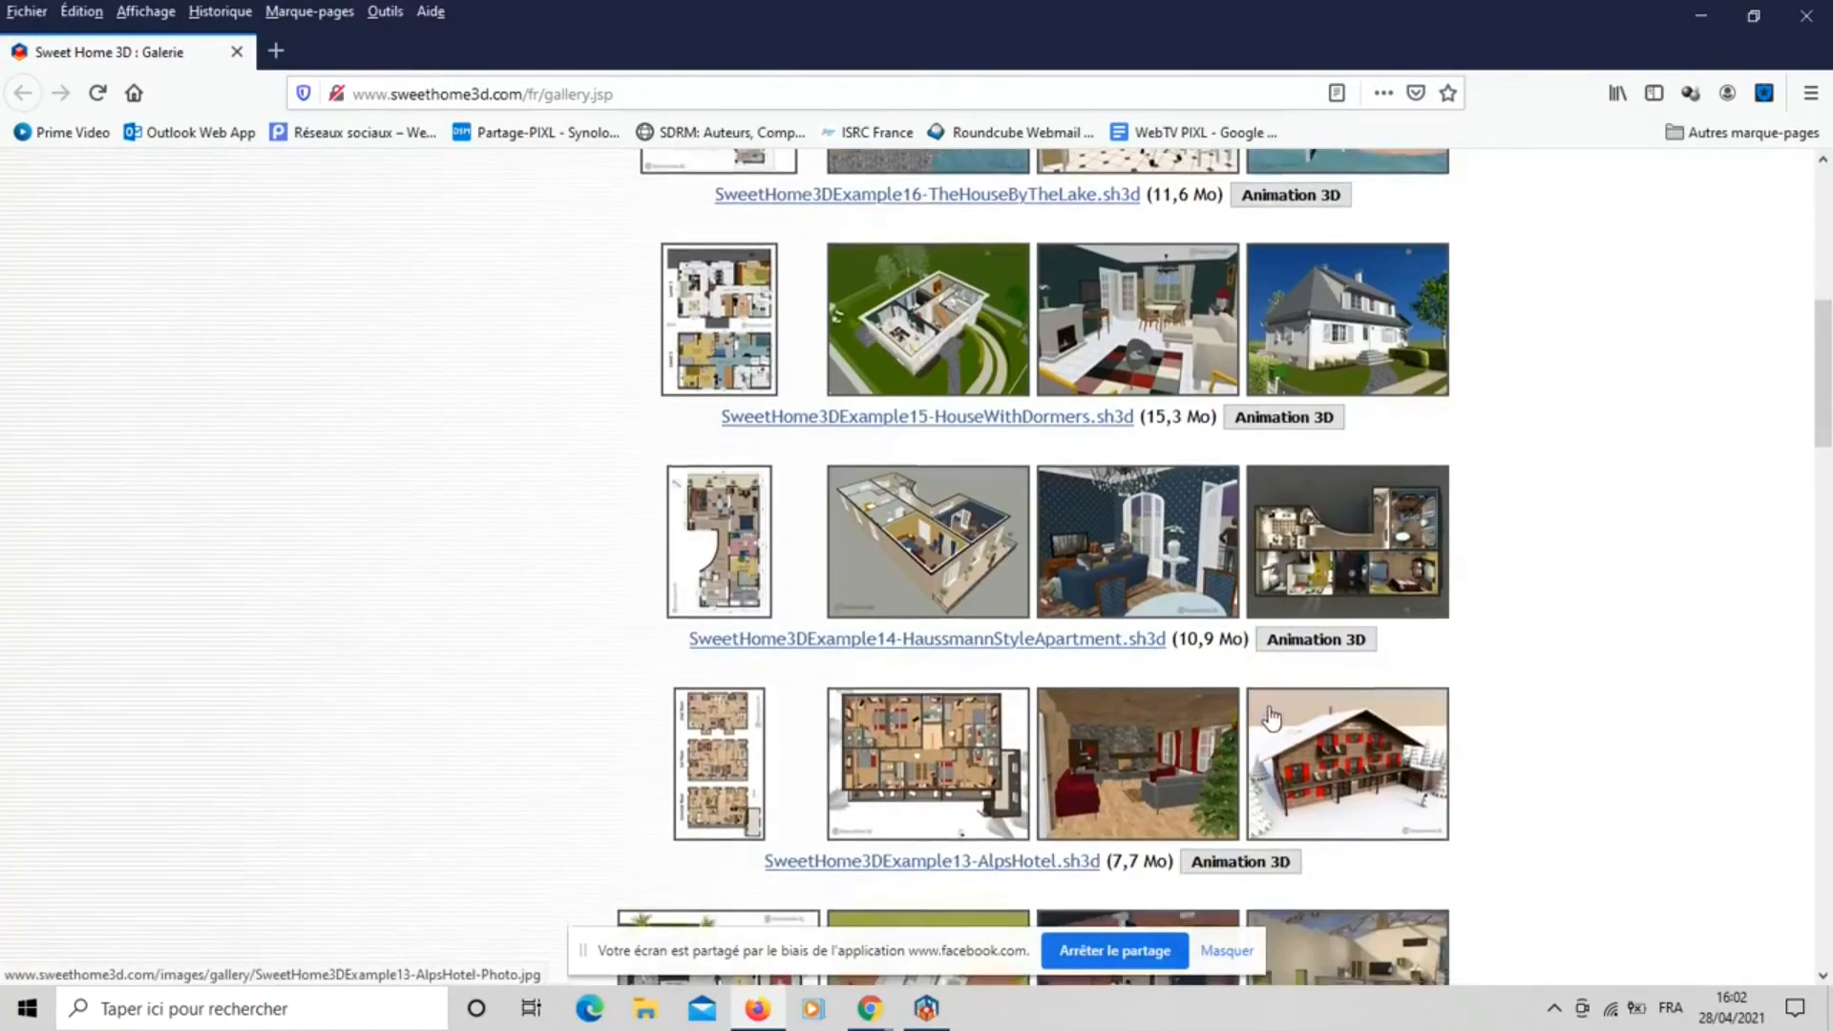
scroll(1272, 718, "down", 1)
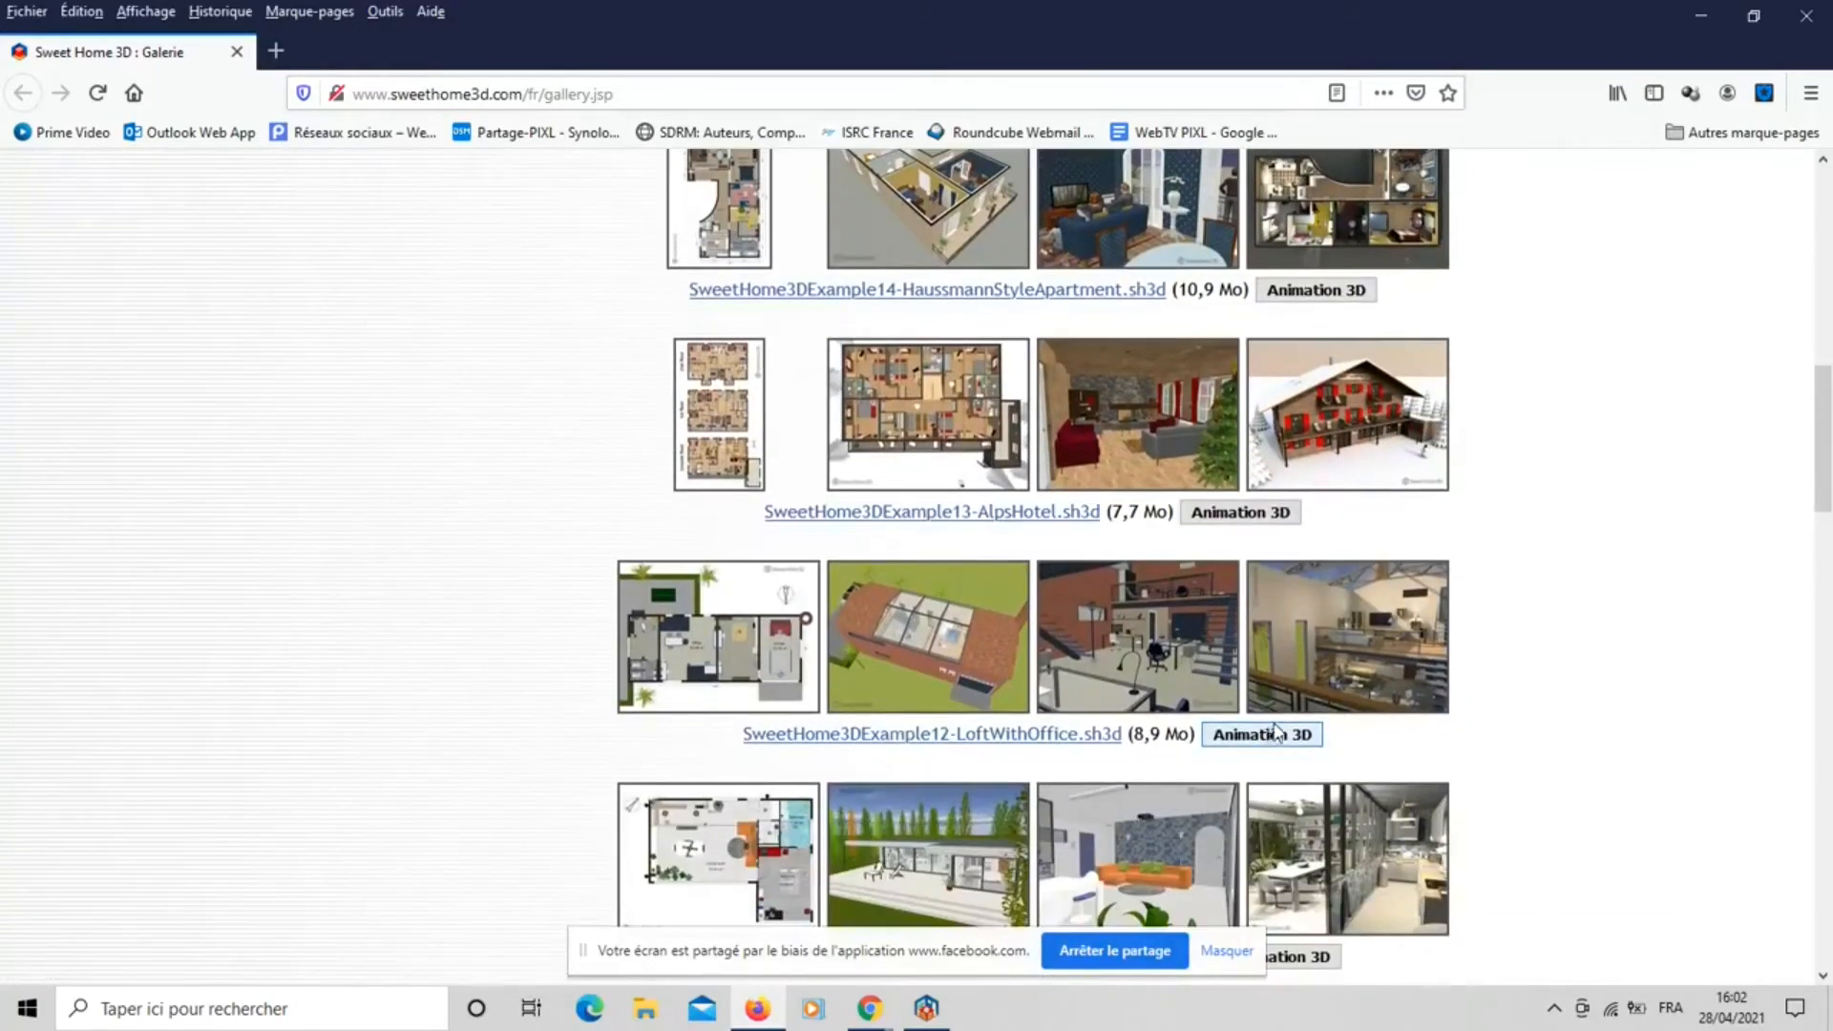
scroll(1254, 646, "down", 2)
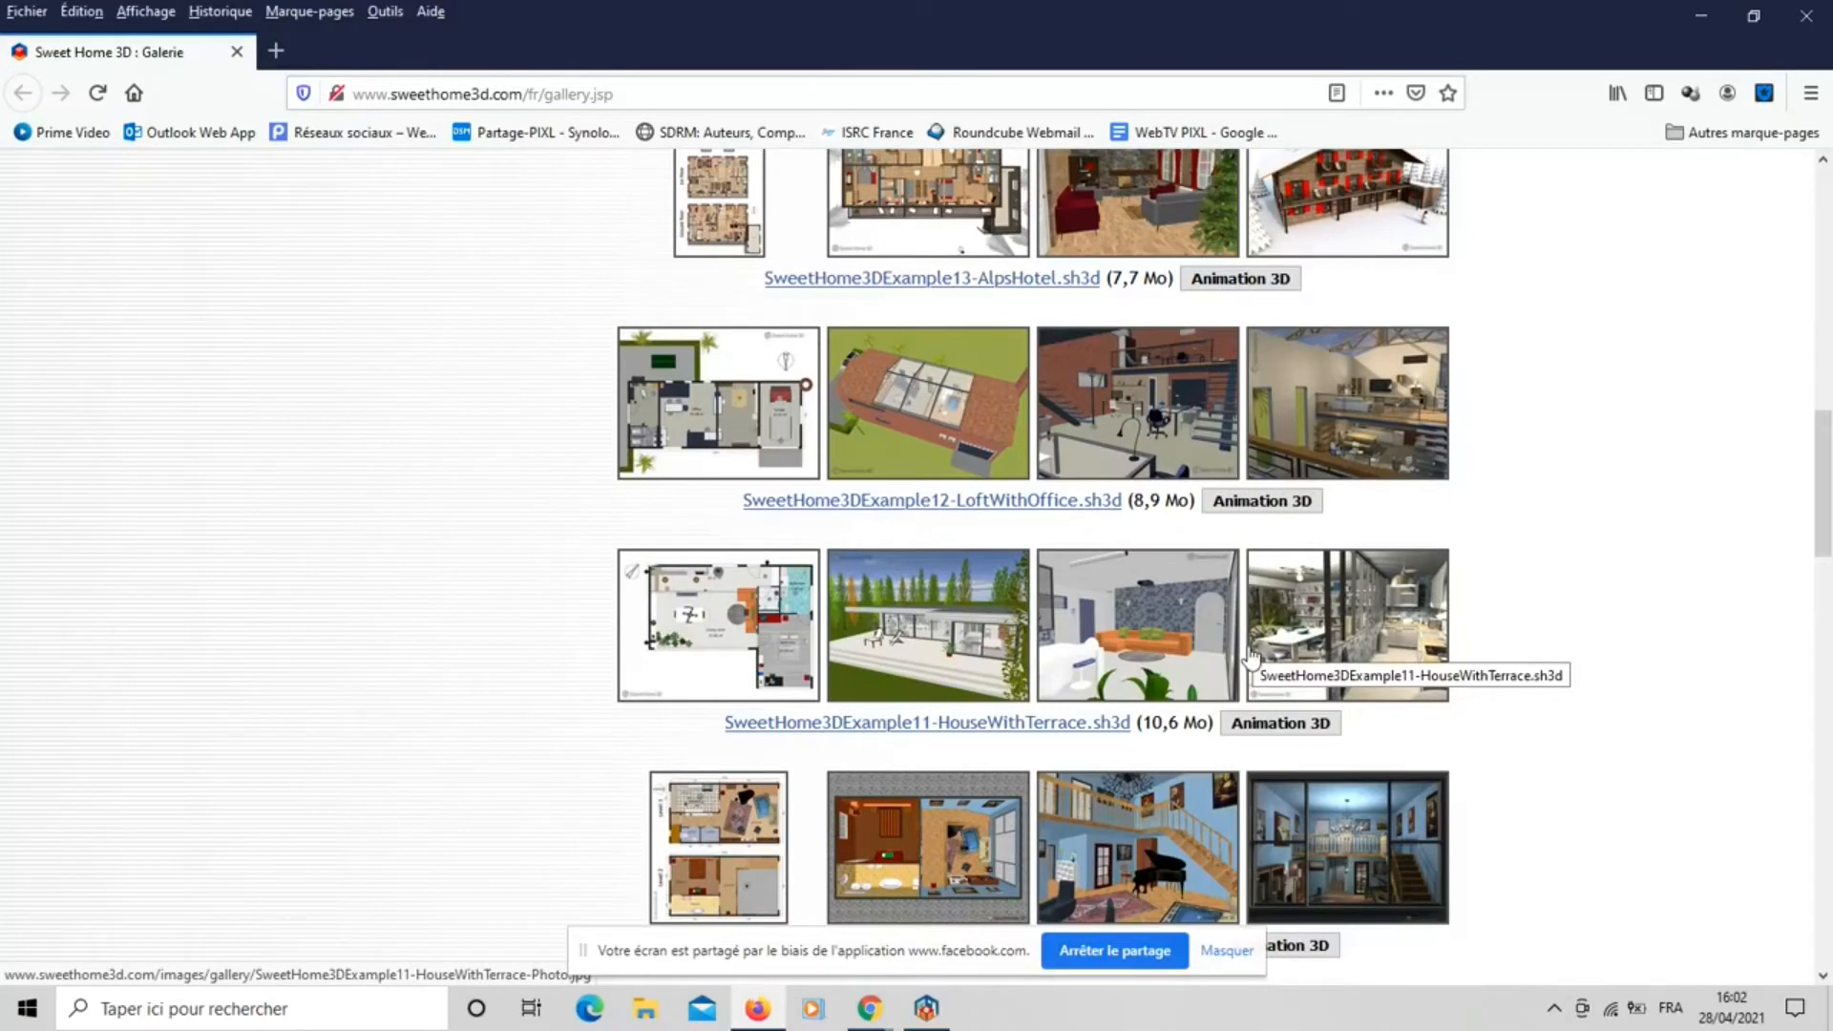
scroll(1253, 650, "up", 1)
scroll(1251, 653, "down", 6)
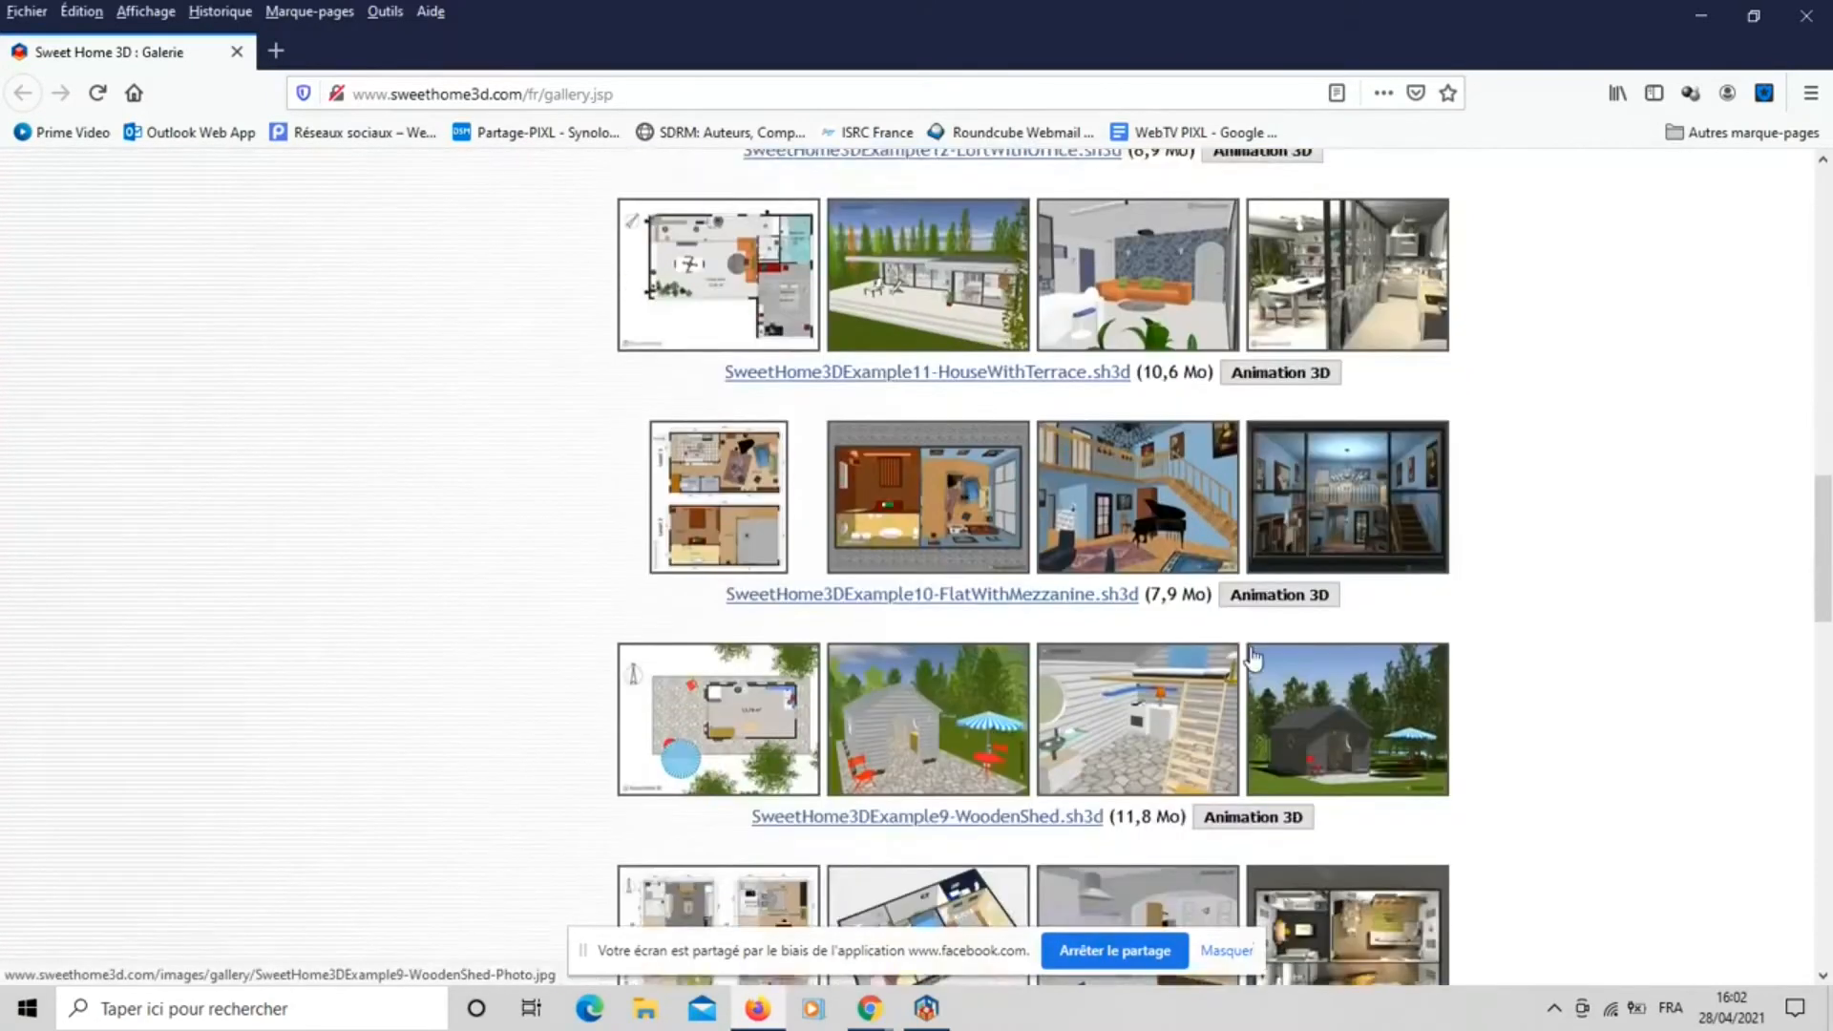
scroll(1253, 656, "down", 2)
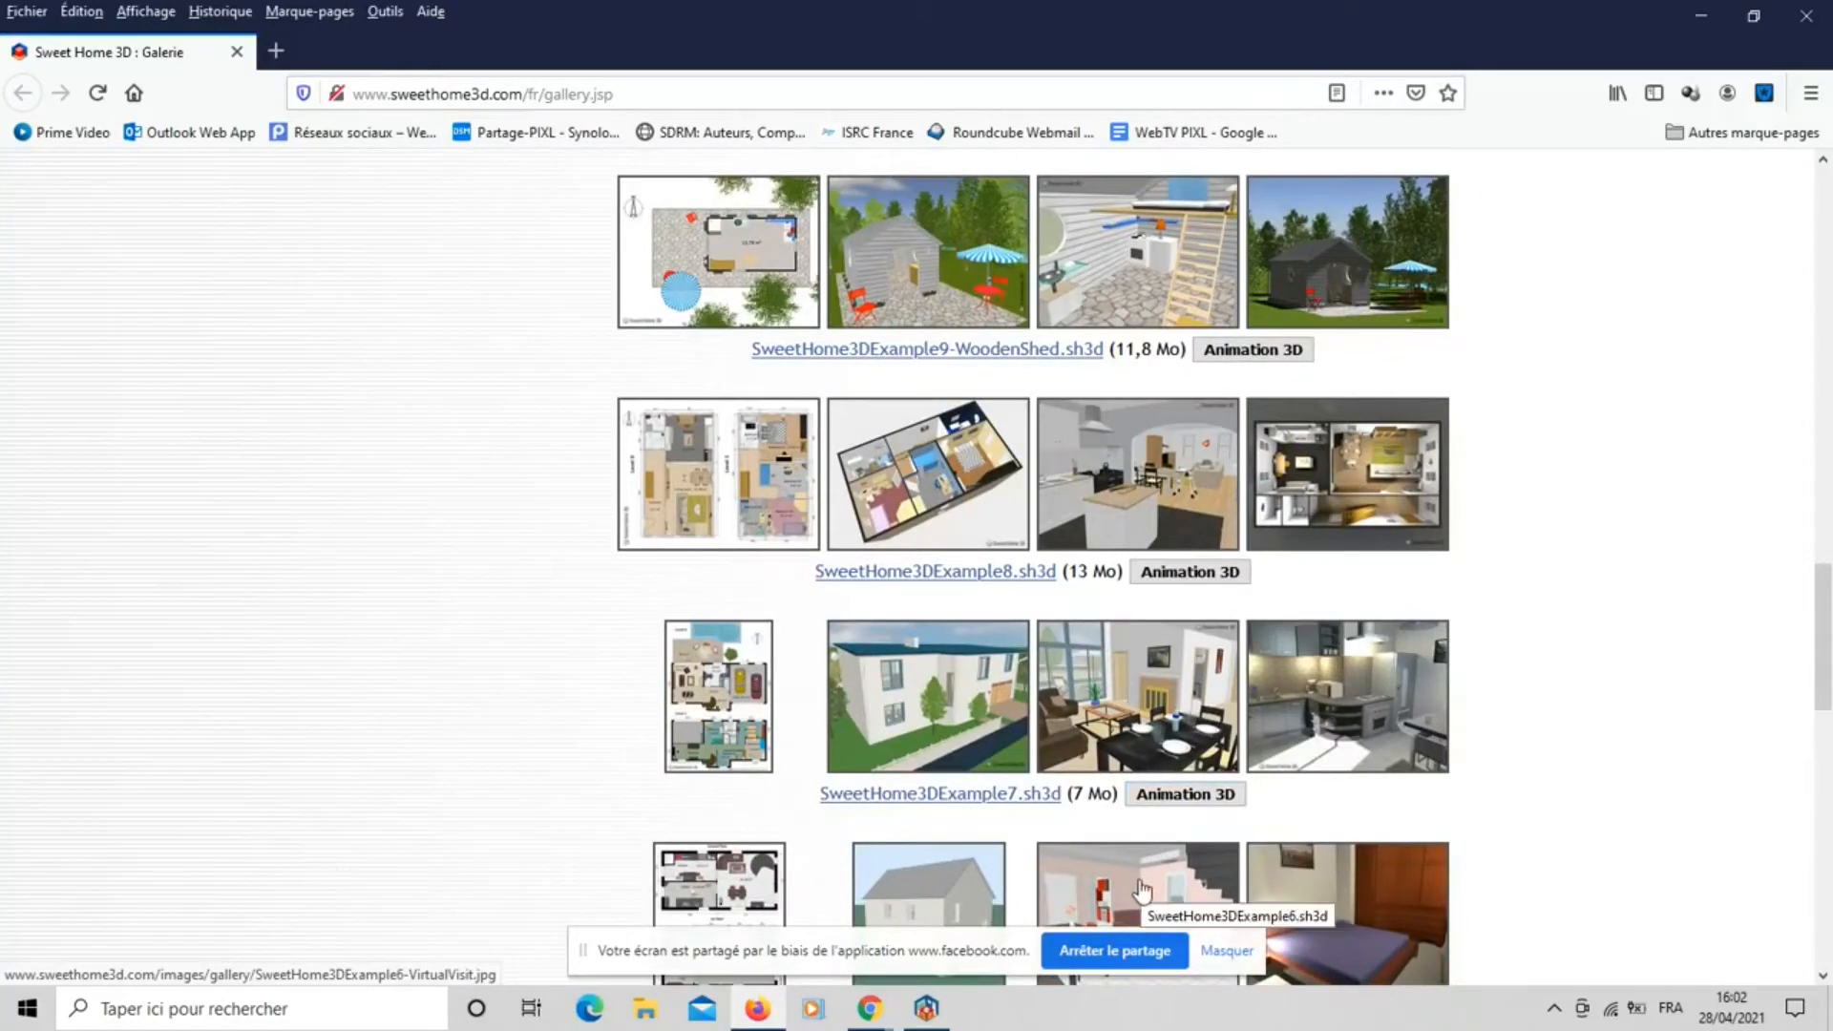
scroll(1143, 888, "up", 1)
scroll(1144, 888, "up", 5)
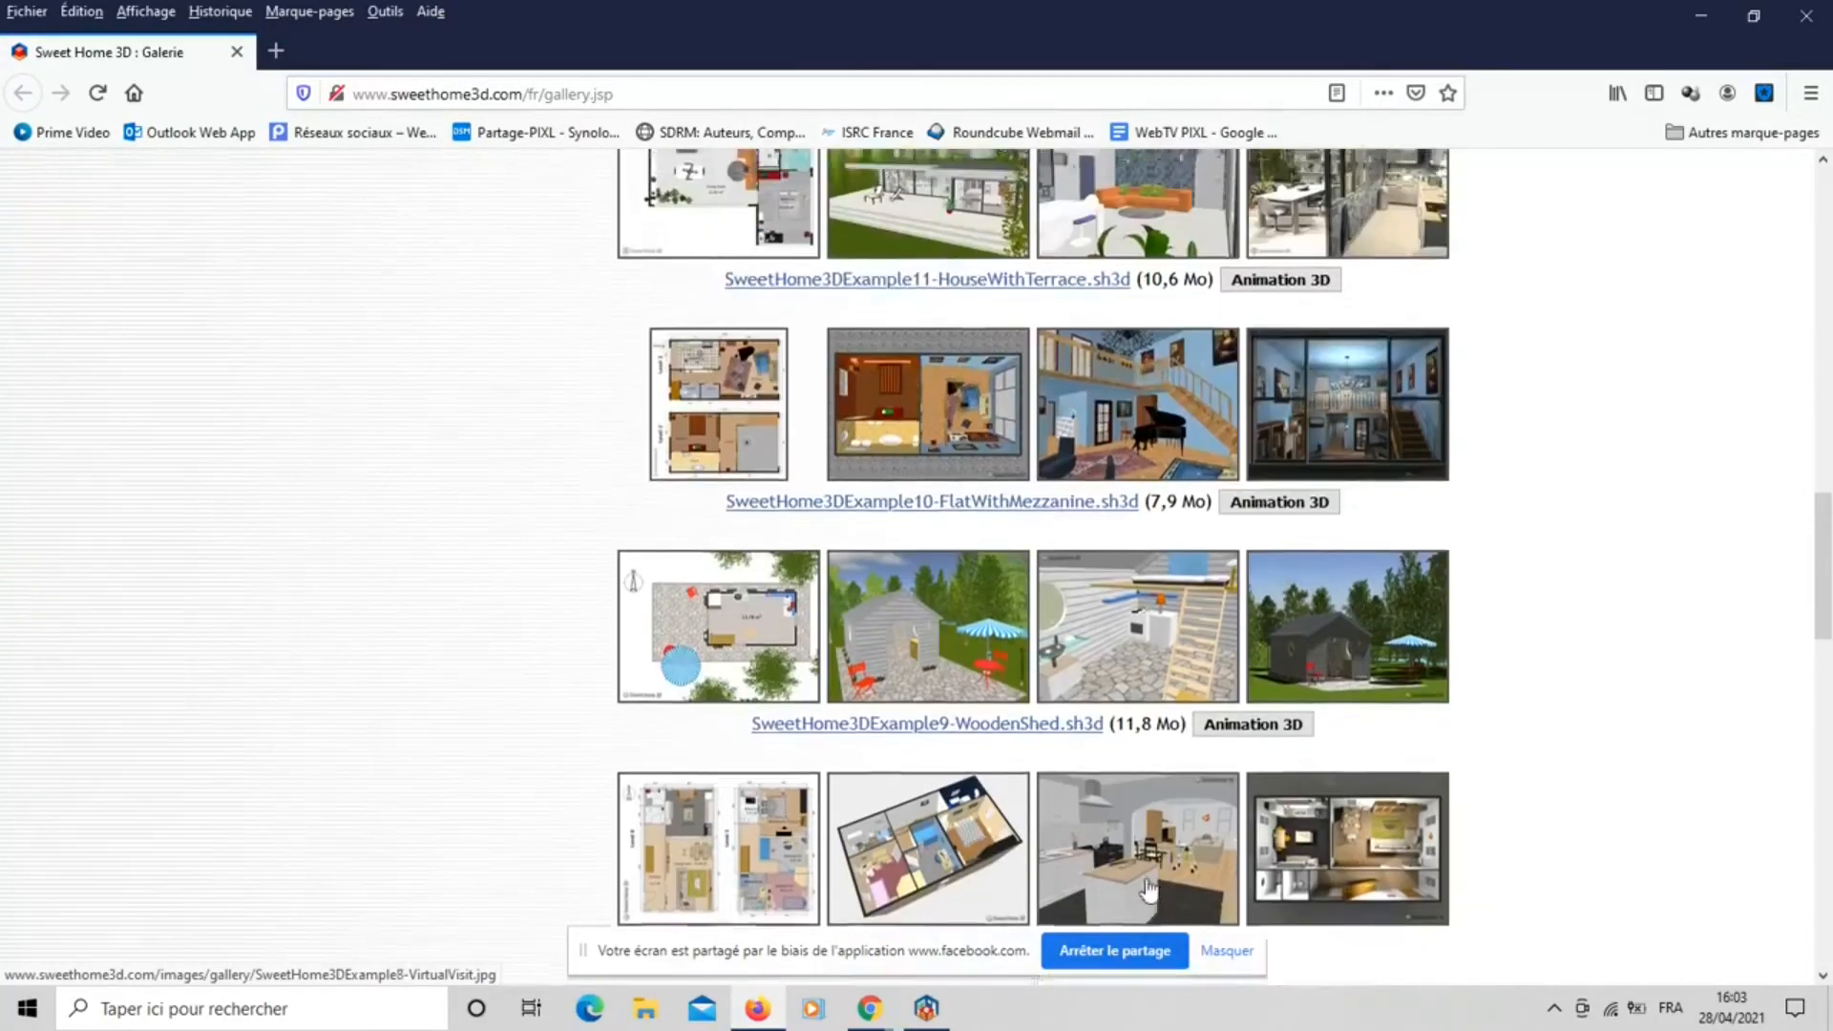
scroll(1146, 889, "up", 15)
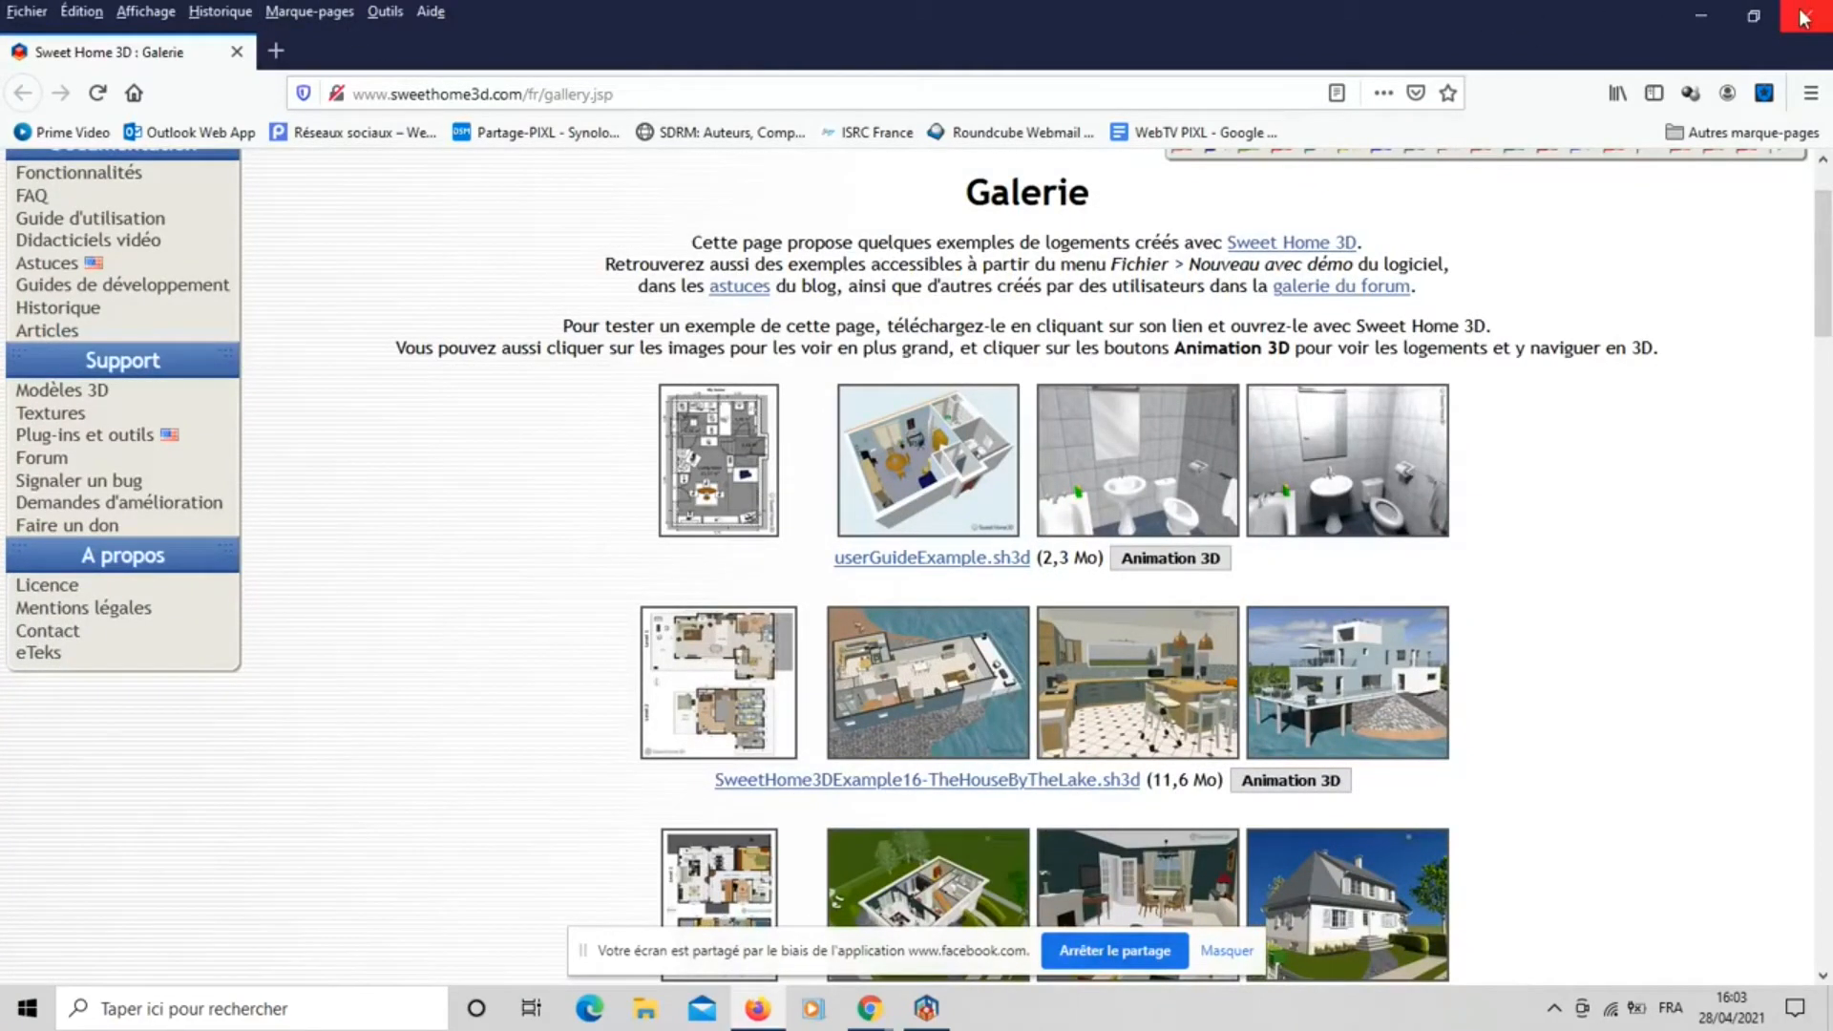
left_click(1701, 18)
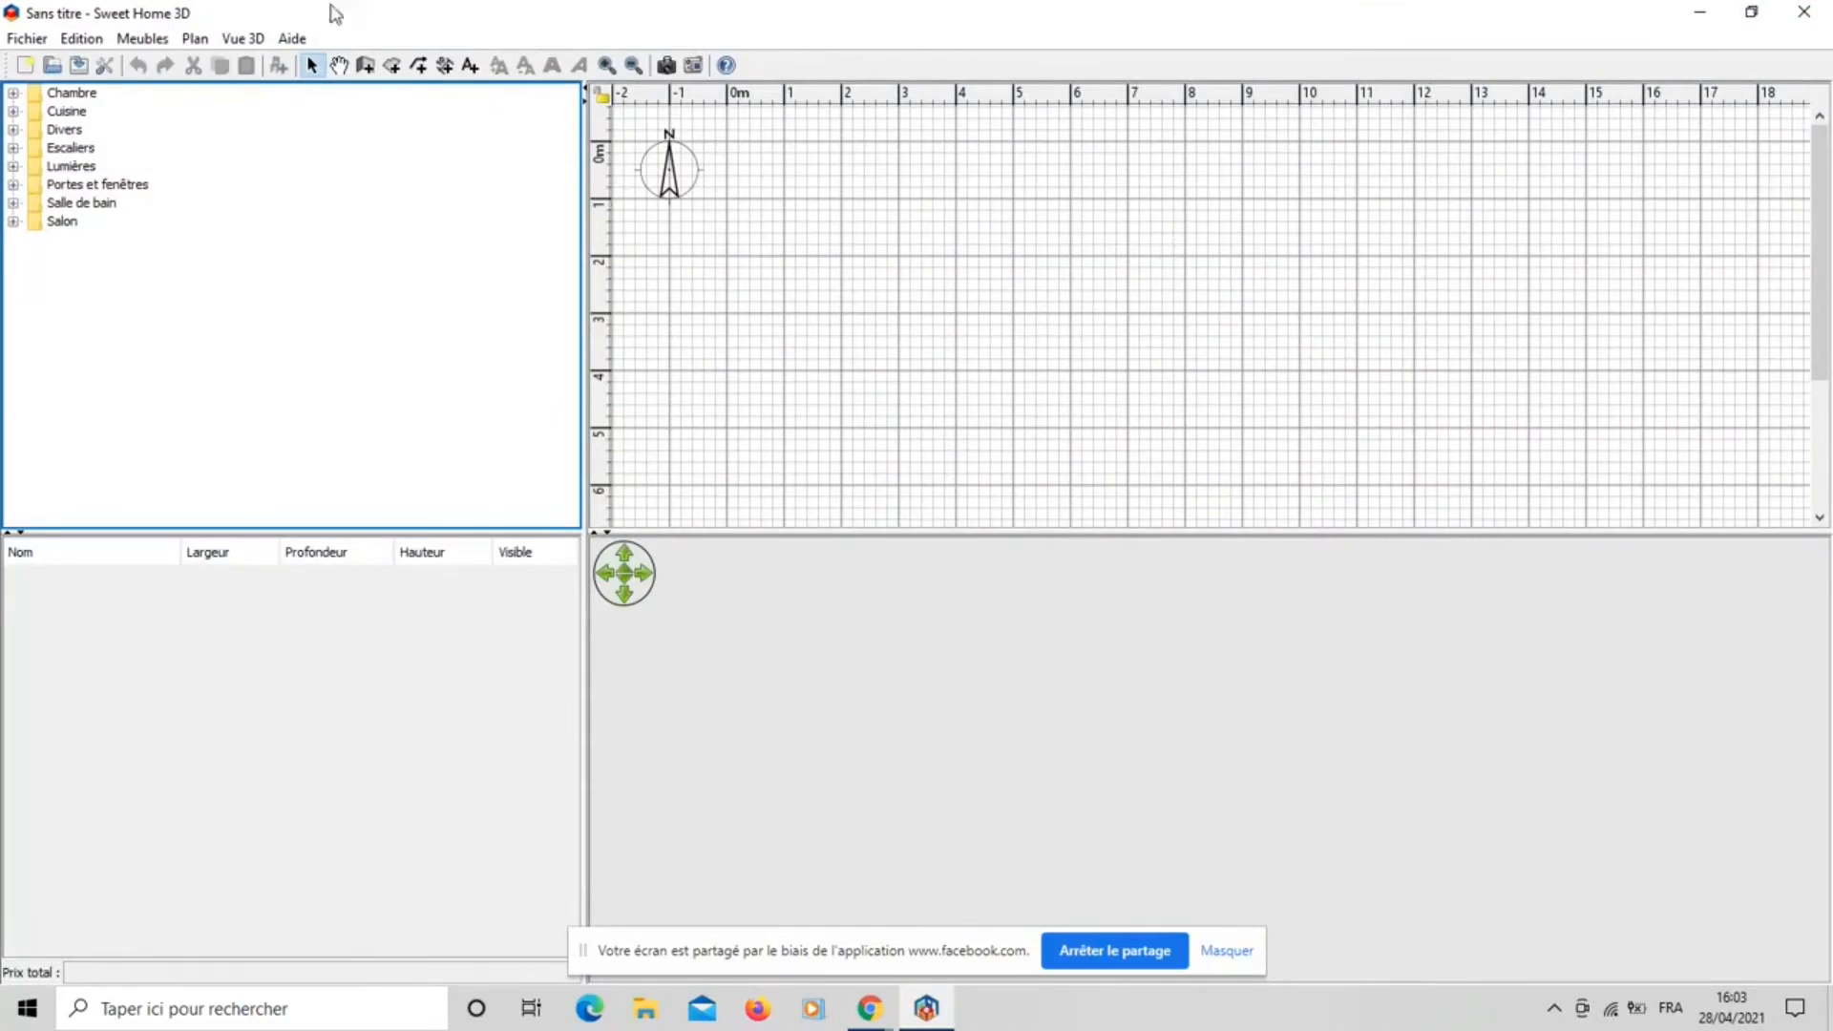
Set the preferences to language Français and unit Mètre.
left_click(38, 40)
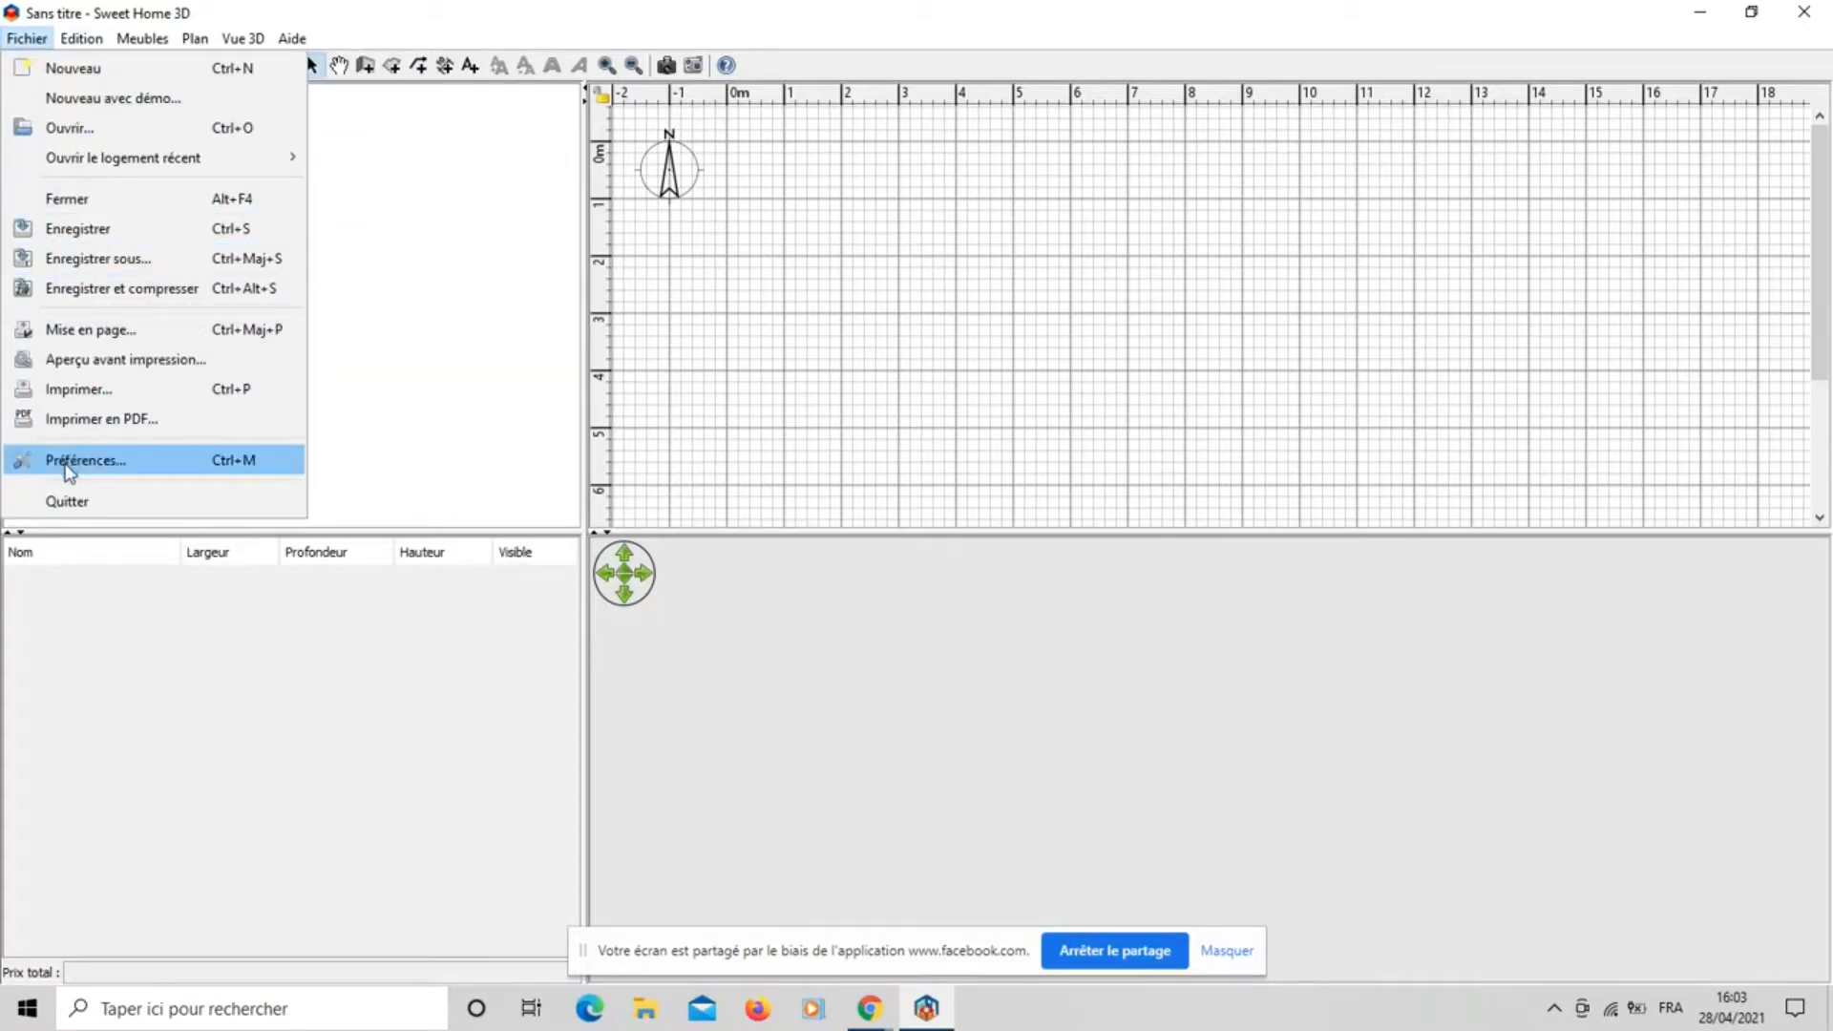
left_click(65, 462)
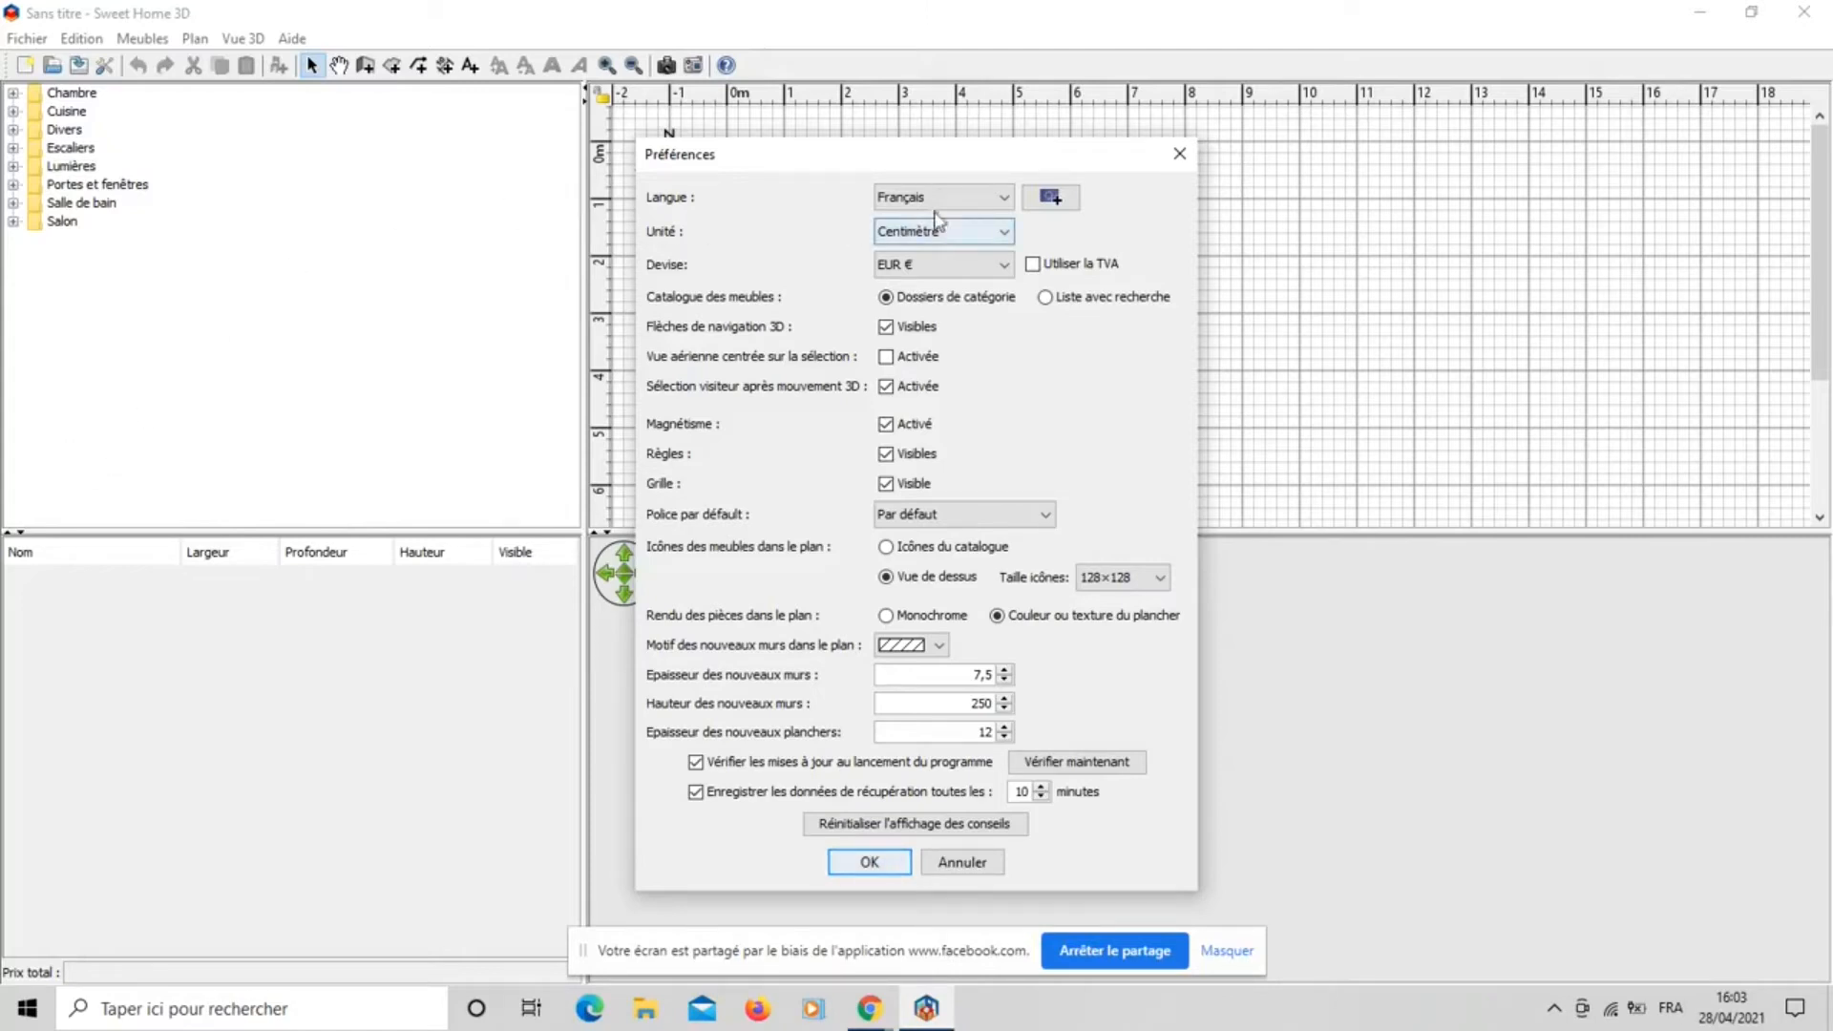
left_click(964, 198)
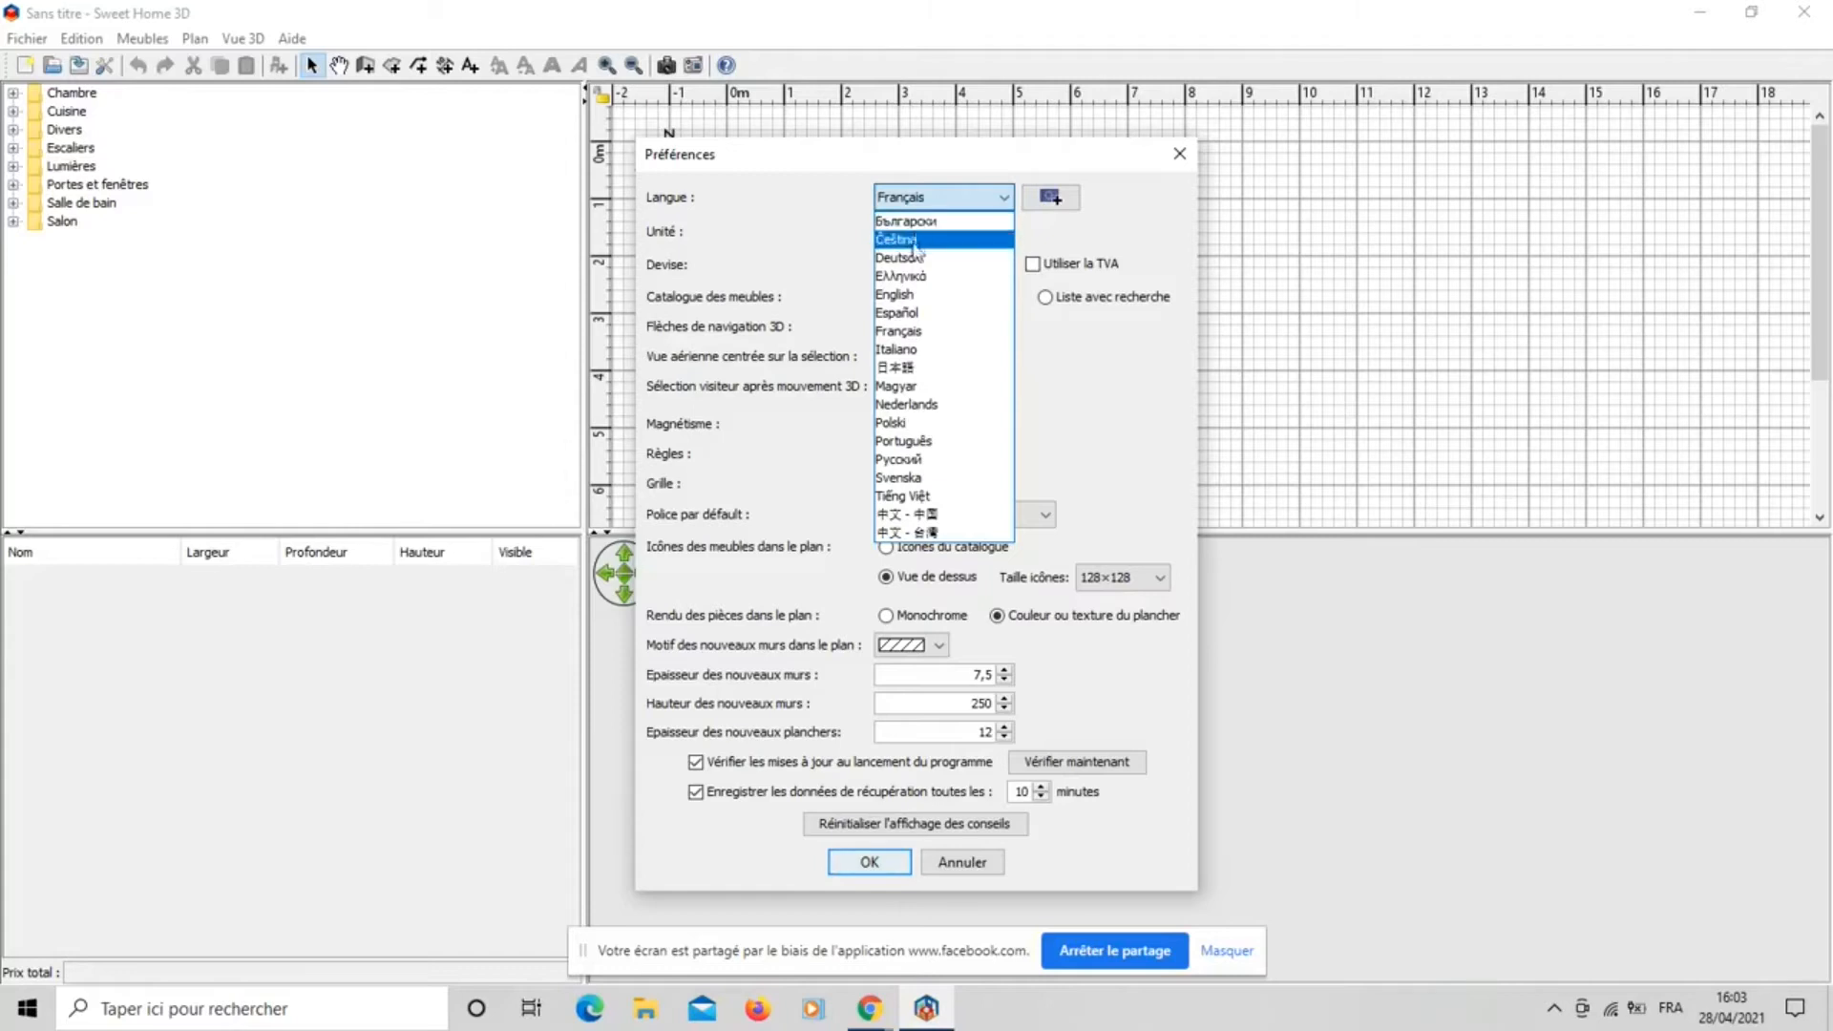
left_click(903, 328)
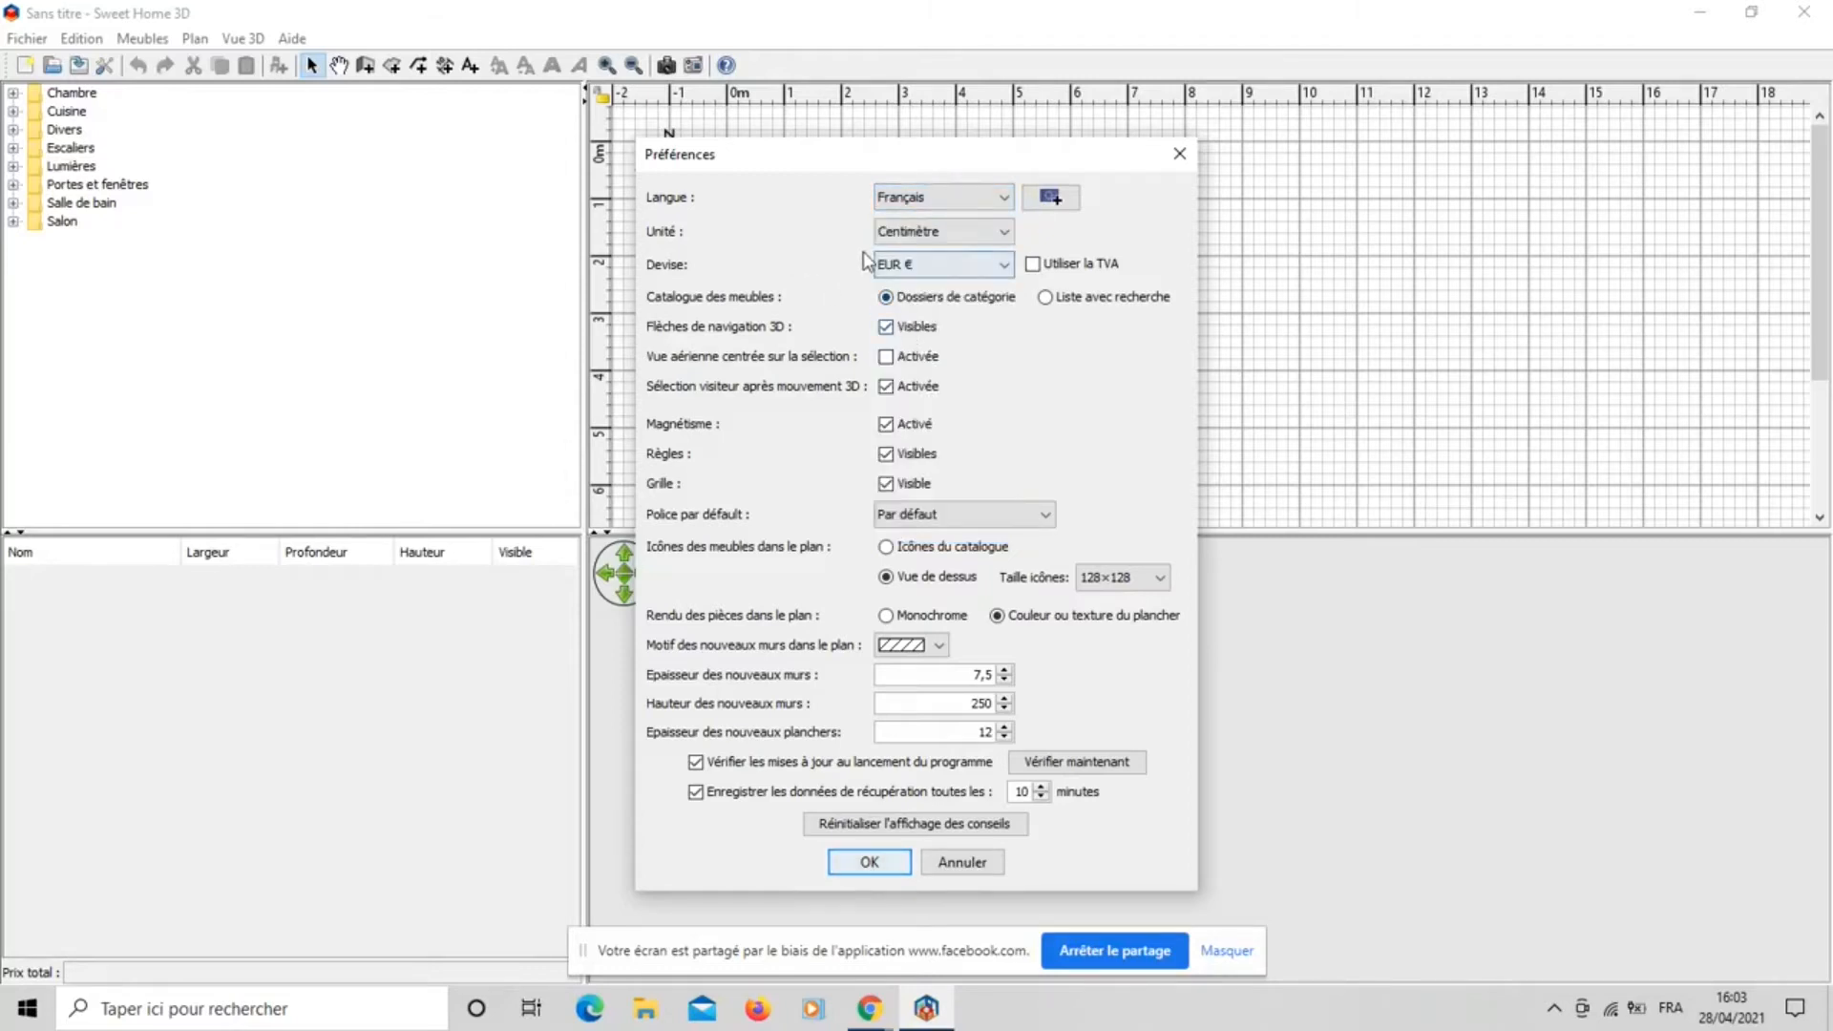
left_click(941, 235)
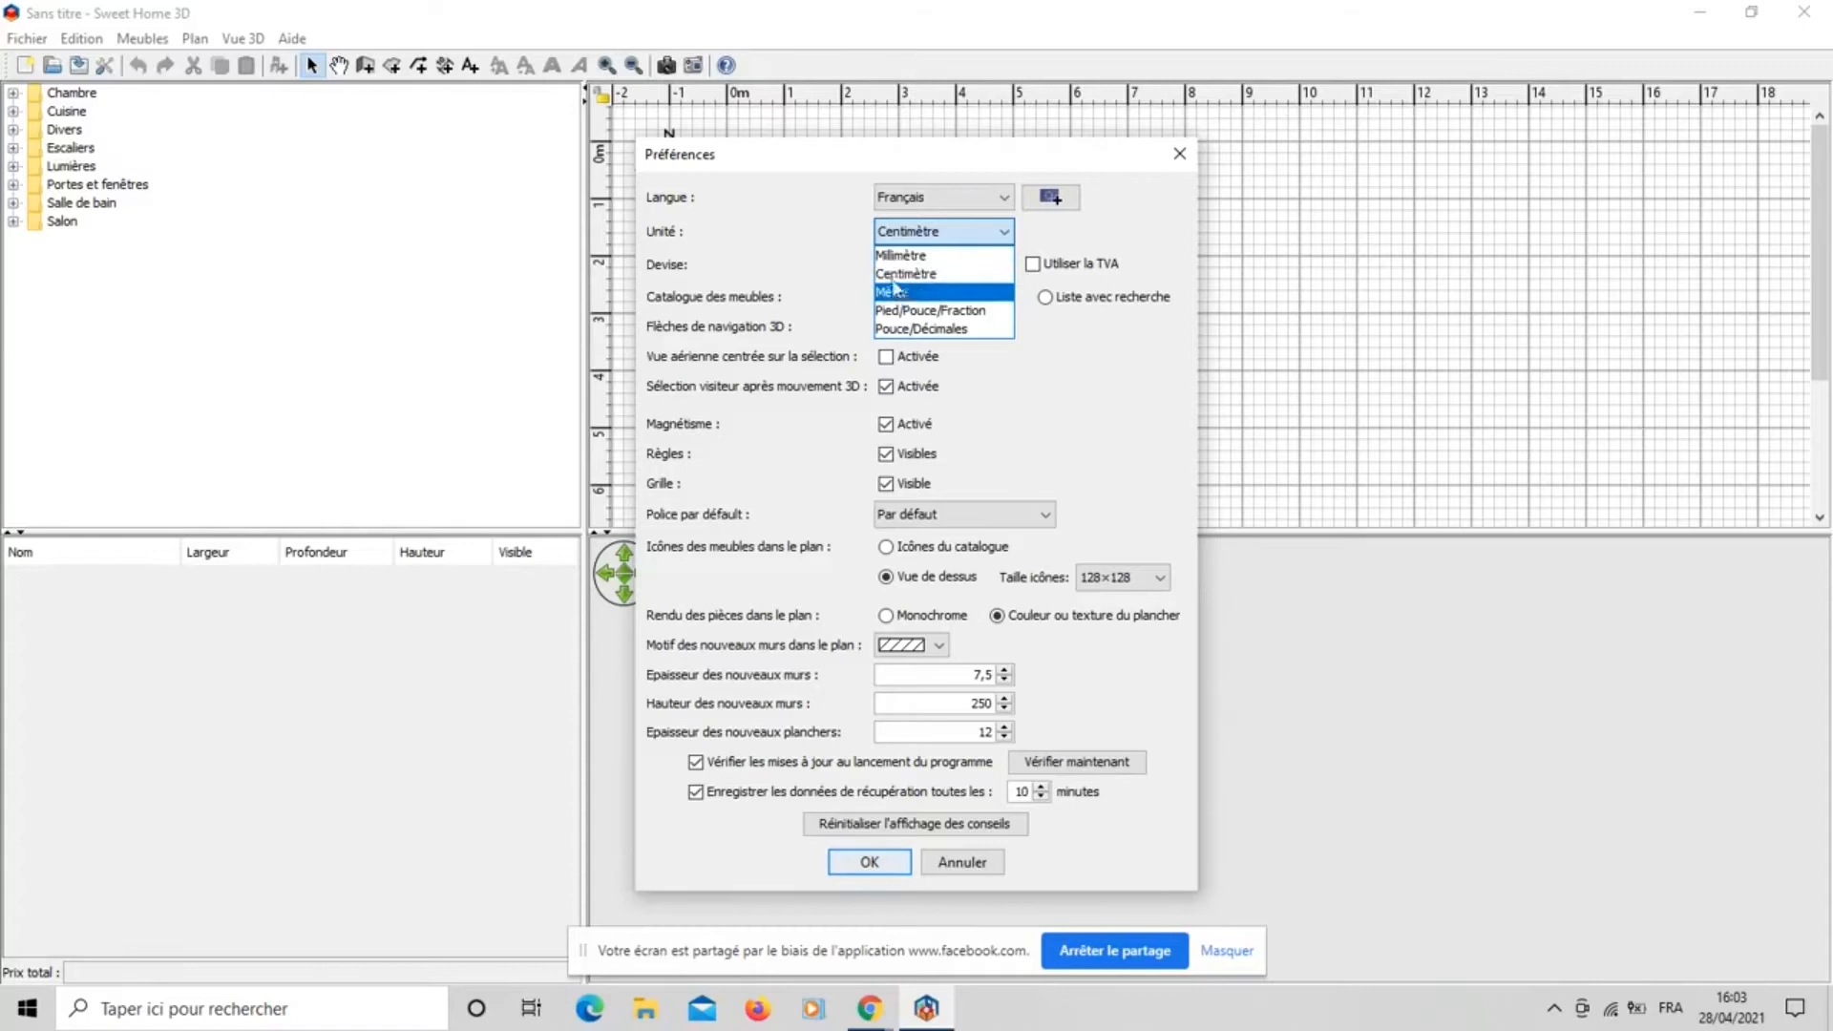
left_click(892, 291)
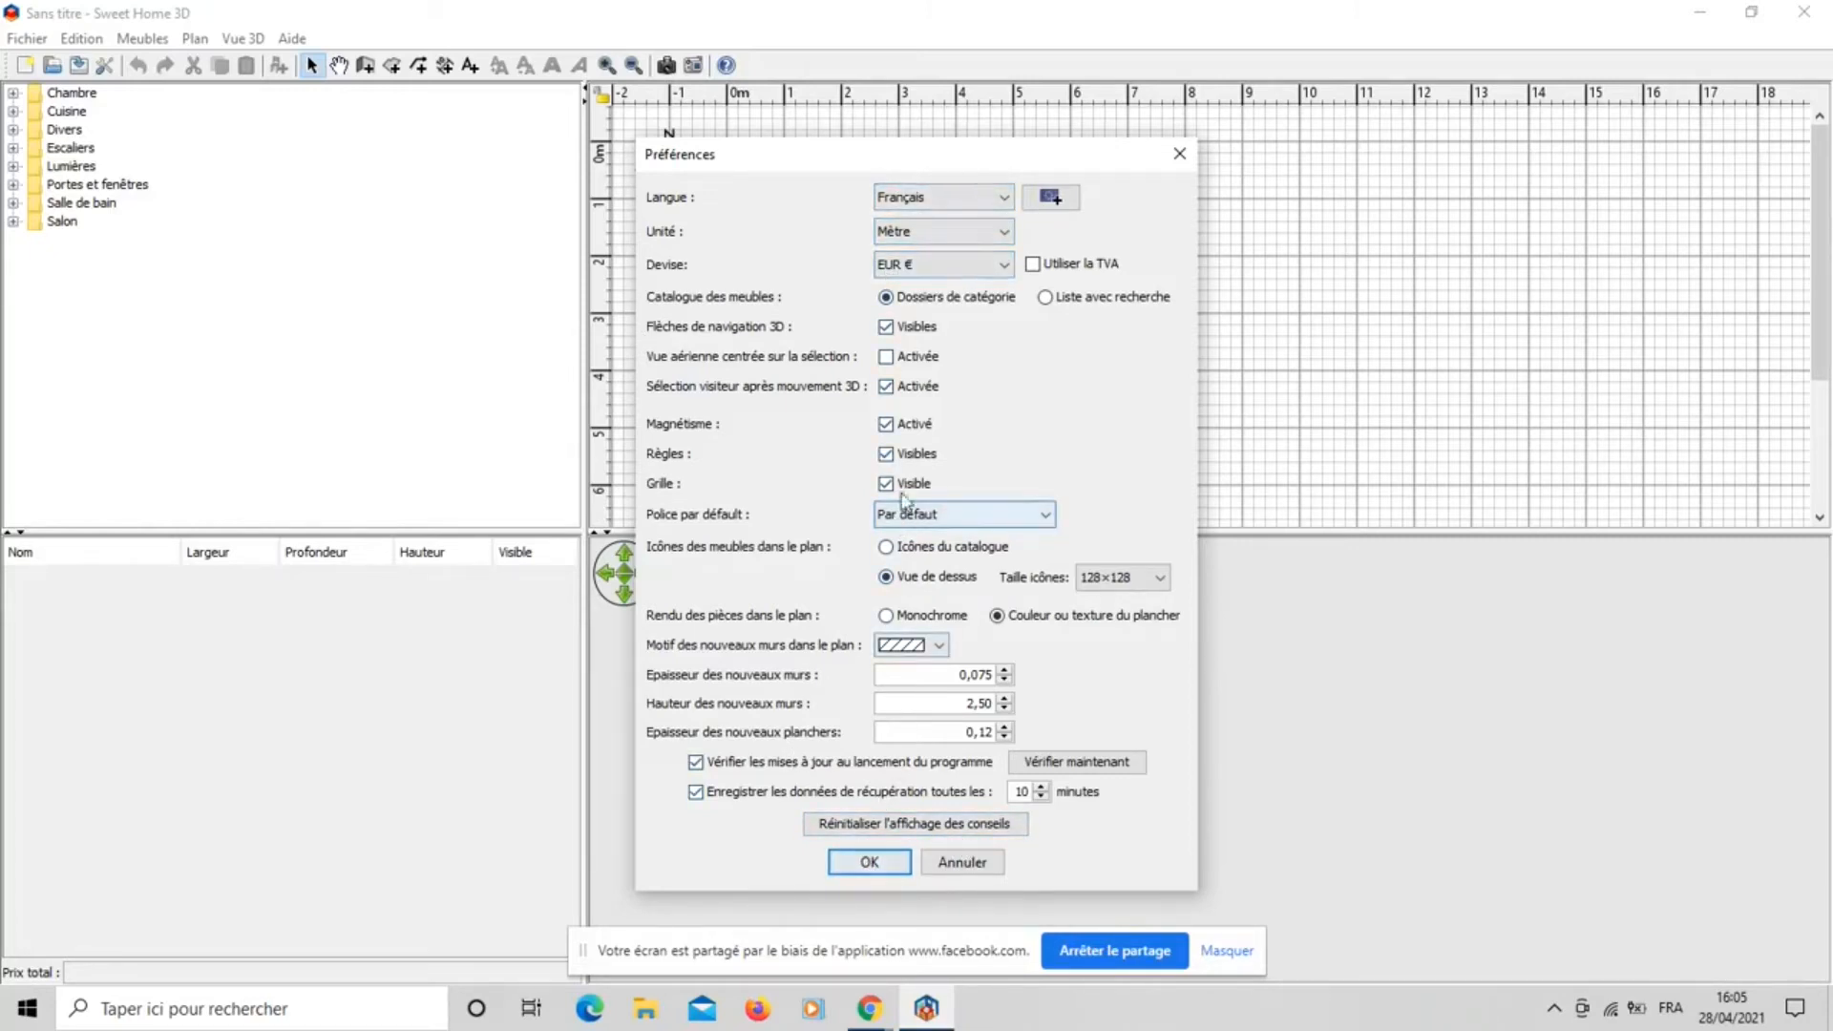
left_click(886, 864)
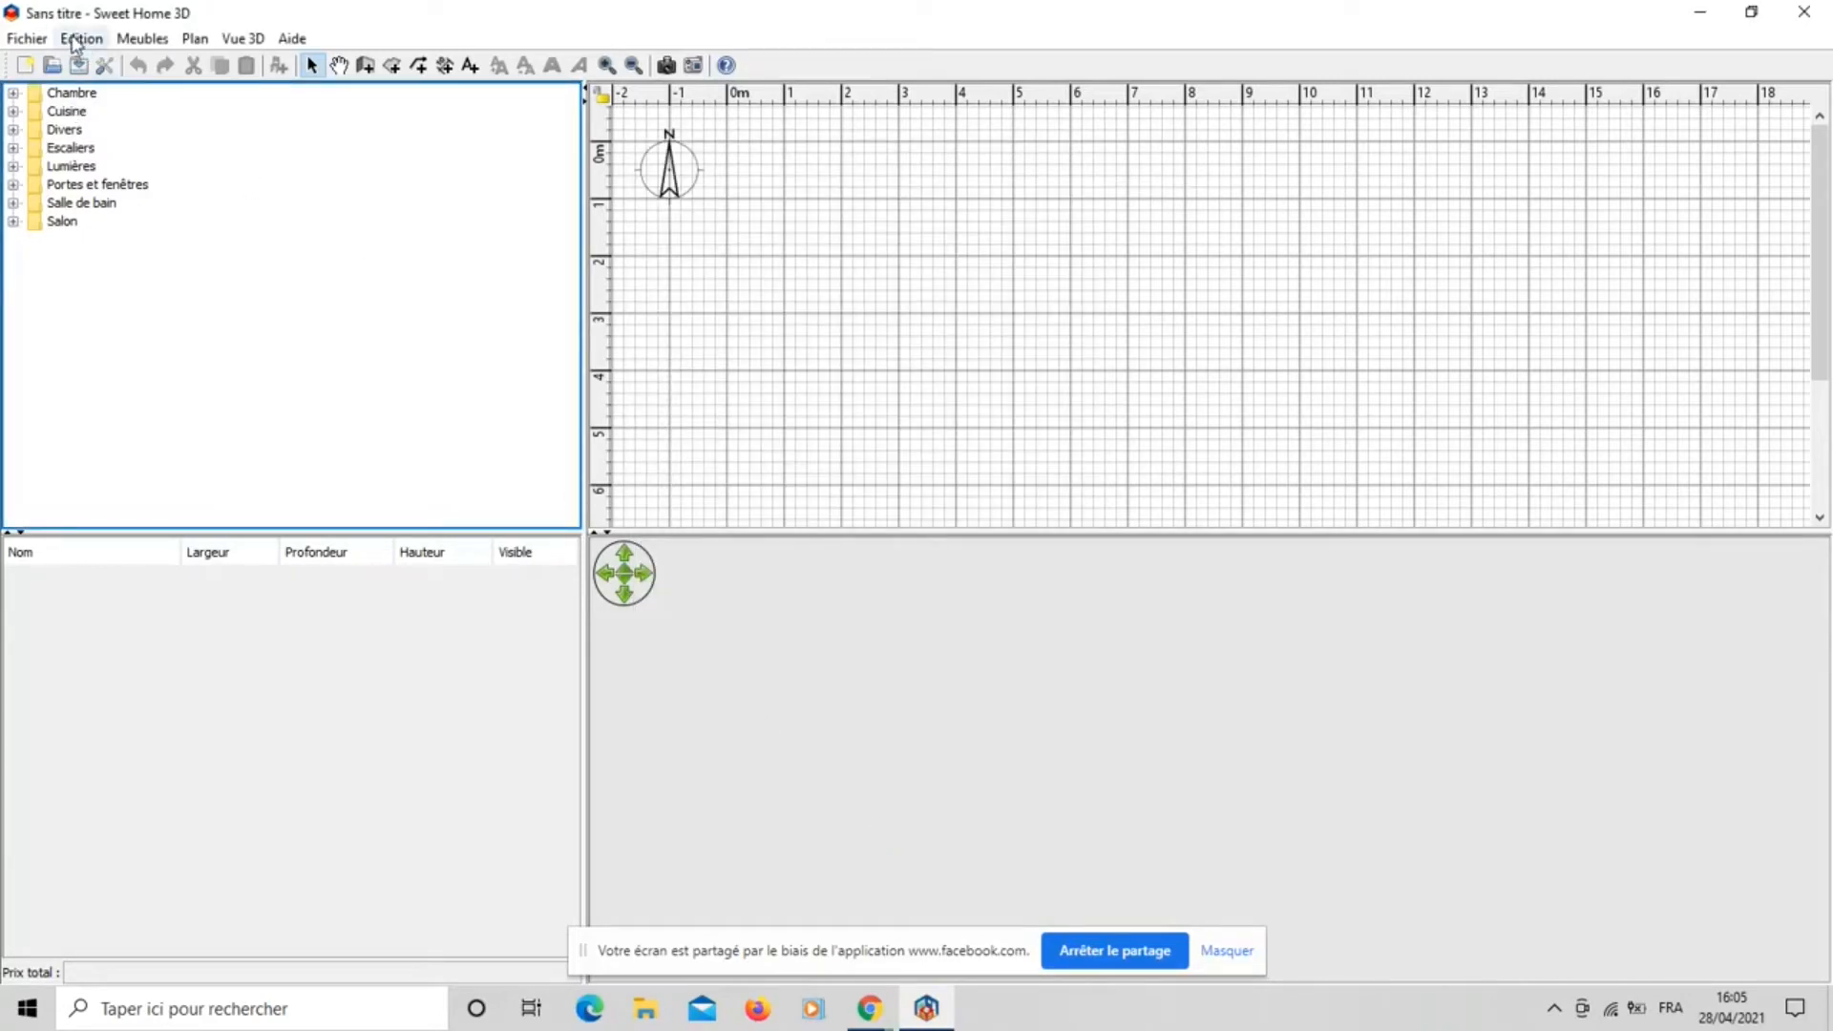
Examine the available editing commands and the furniture commands, including alignment and the import of furniture and texture libraries.
left_click(81, 40)
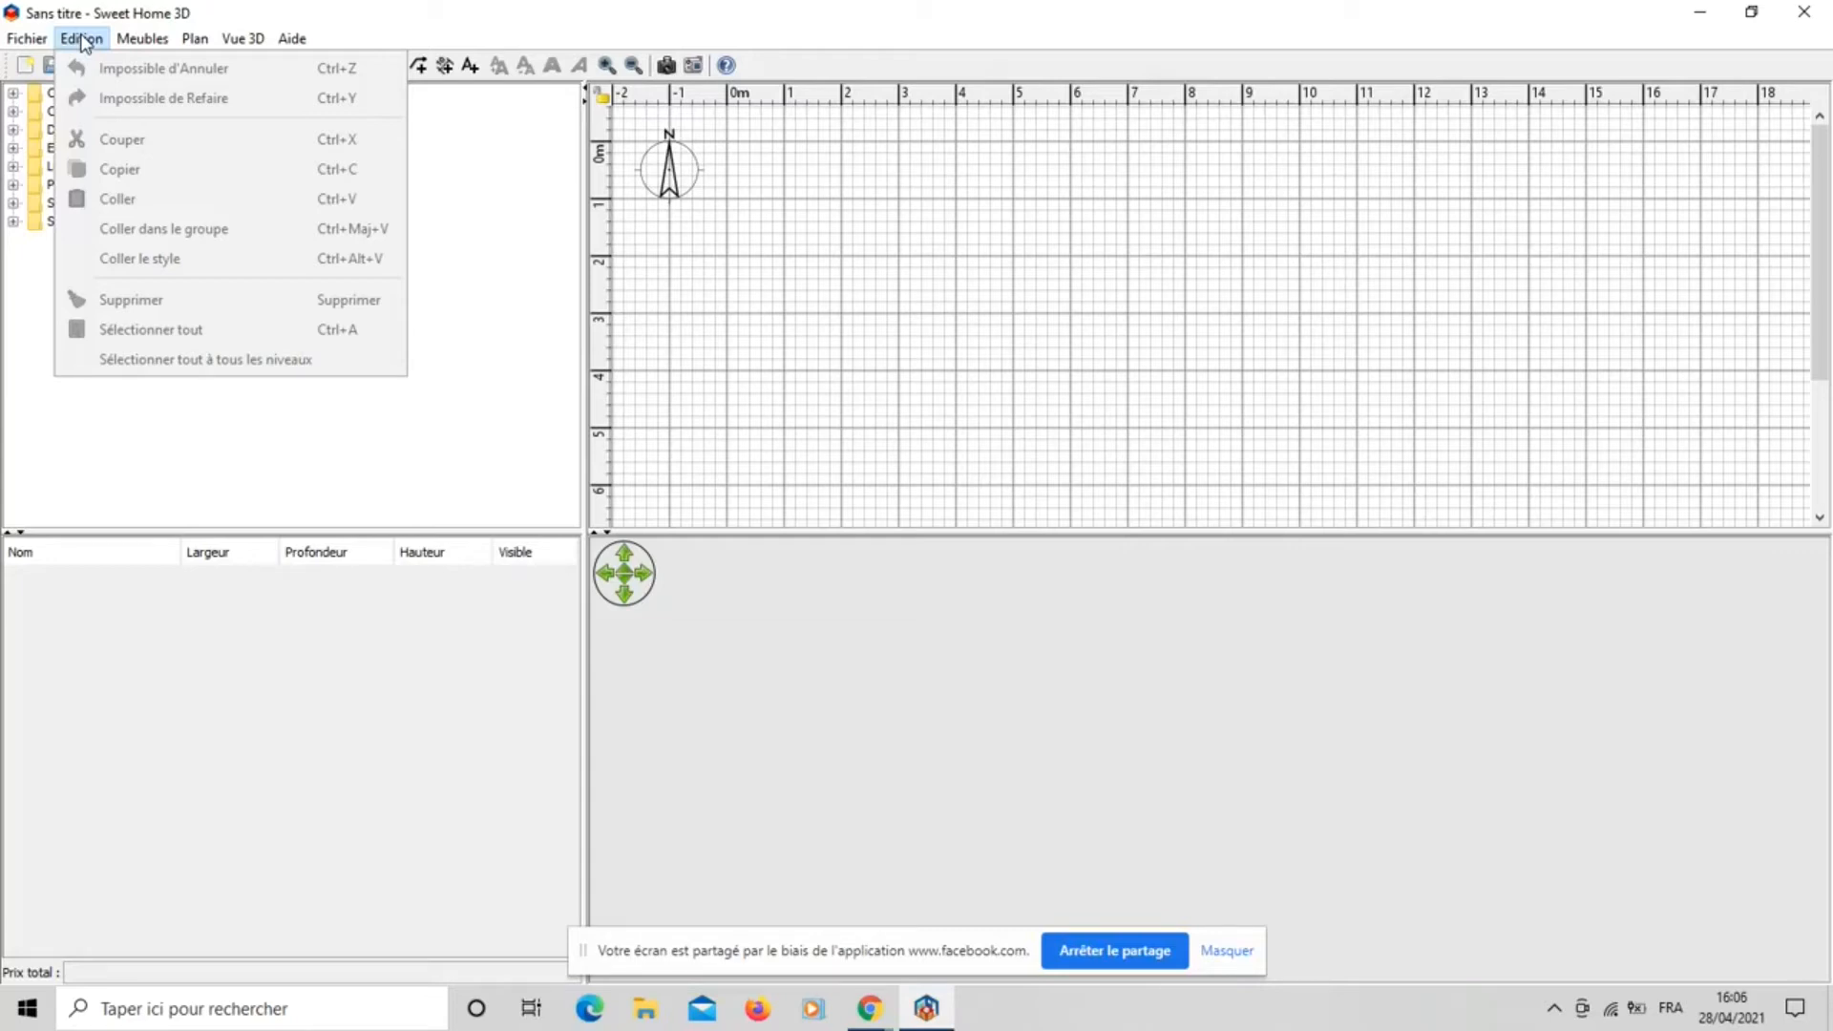
left_click(508, 5)
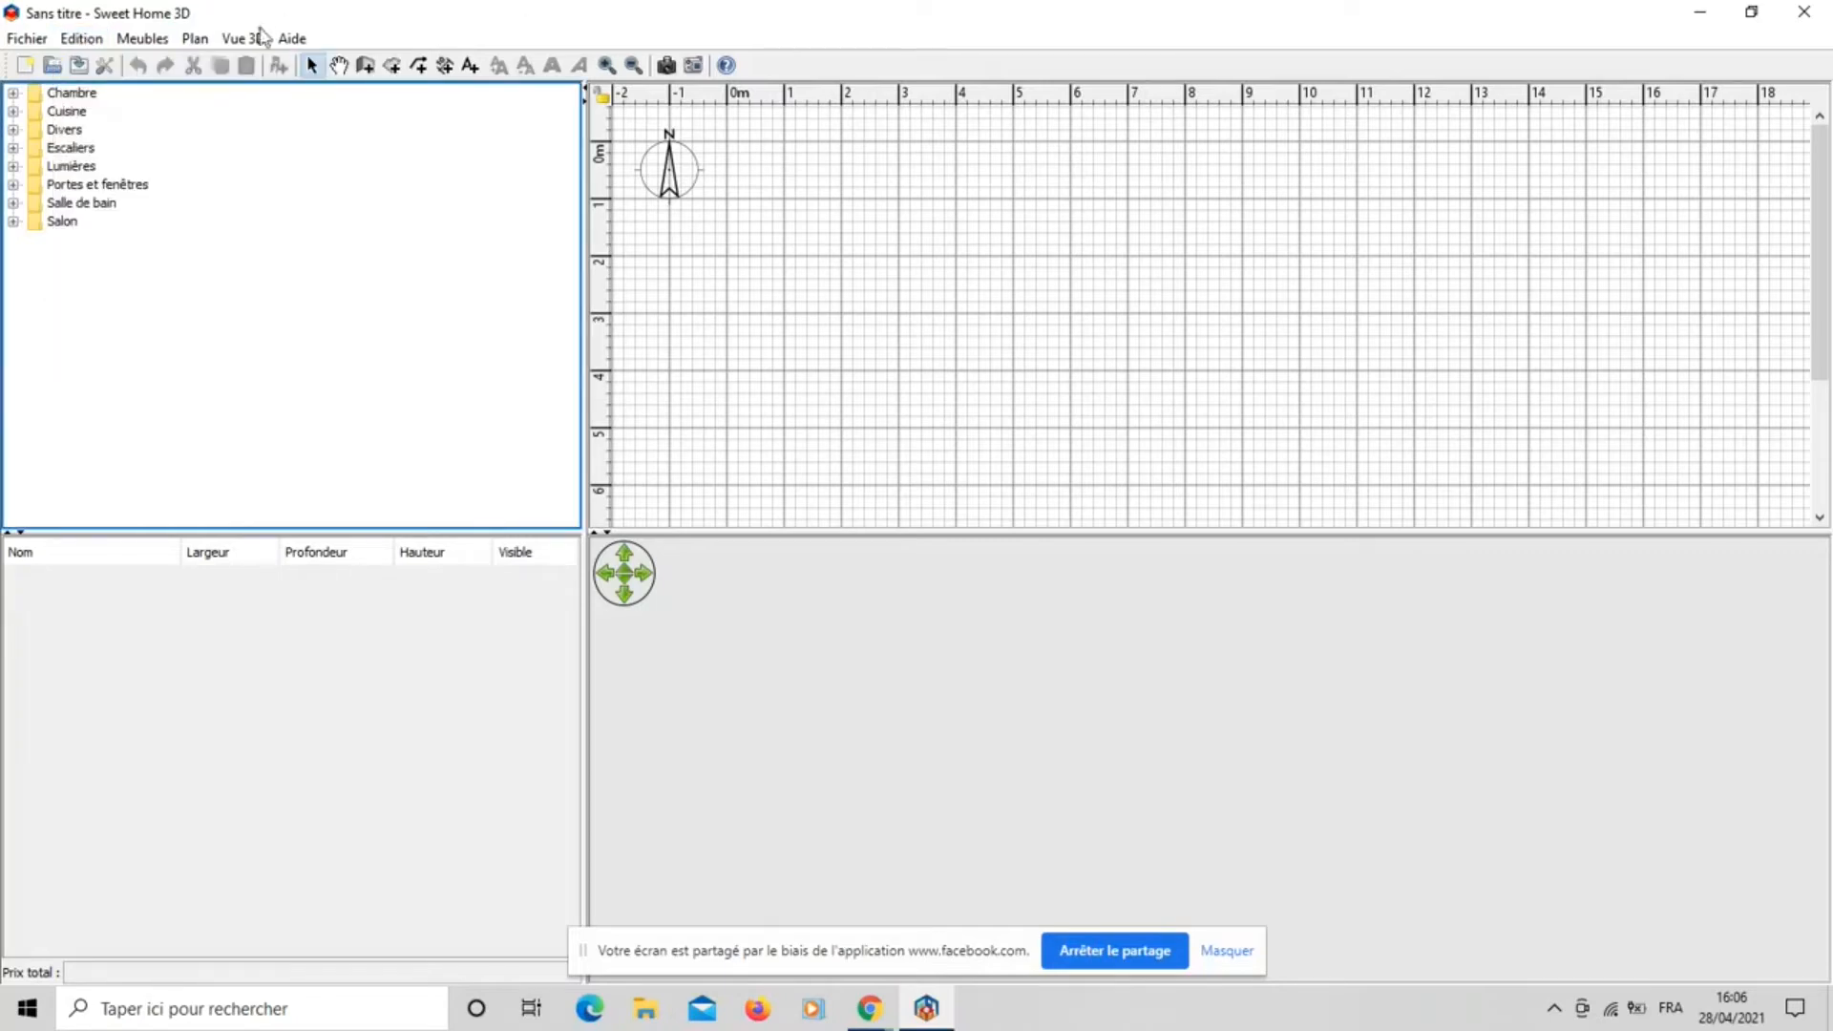
left_click(151, 43)
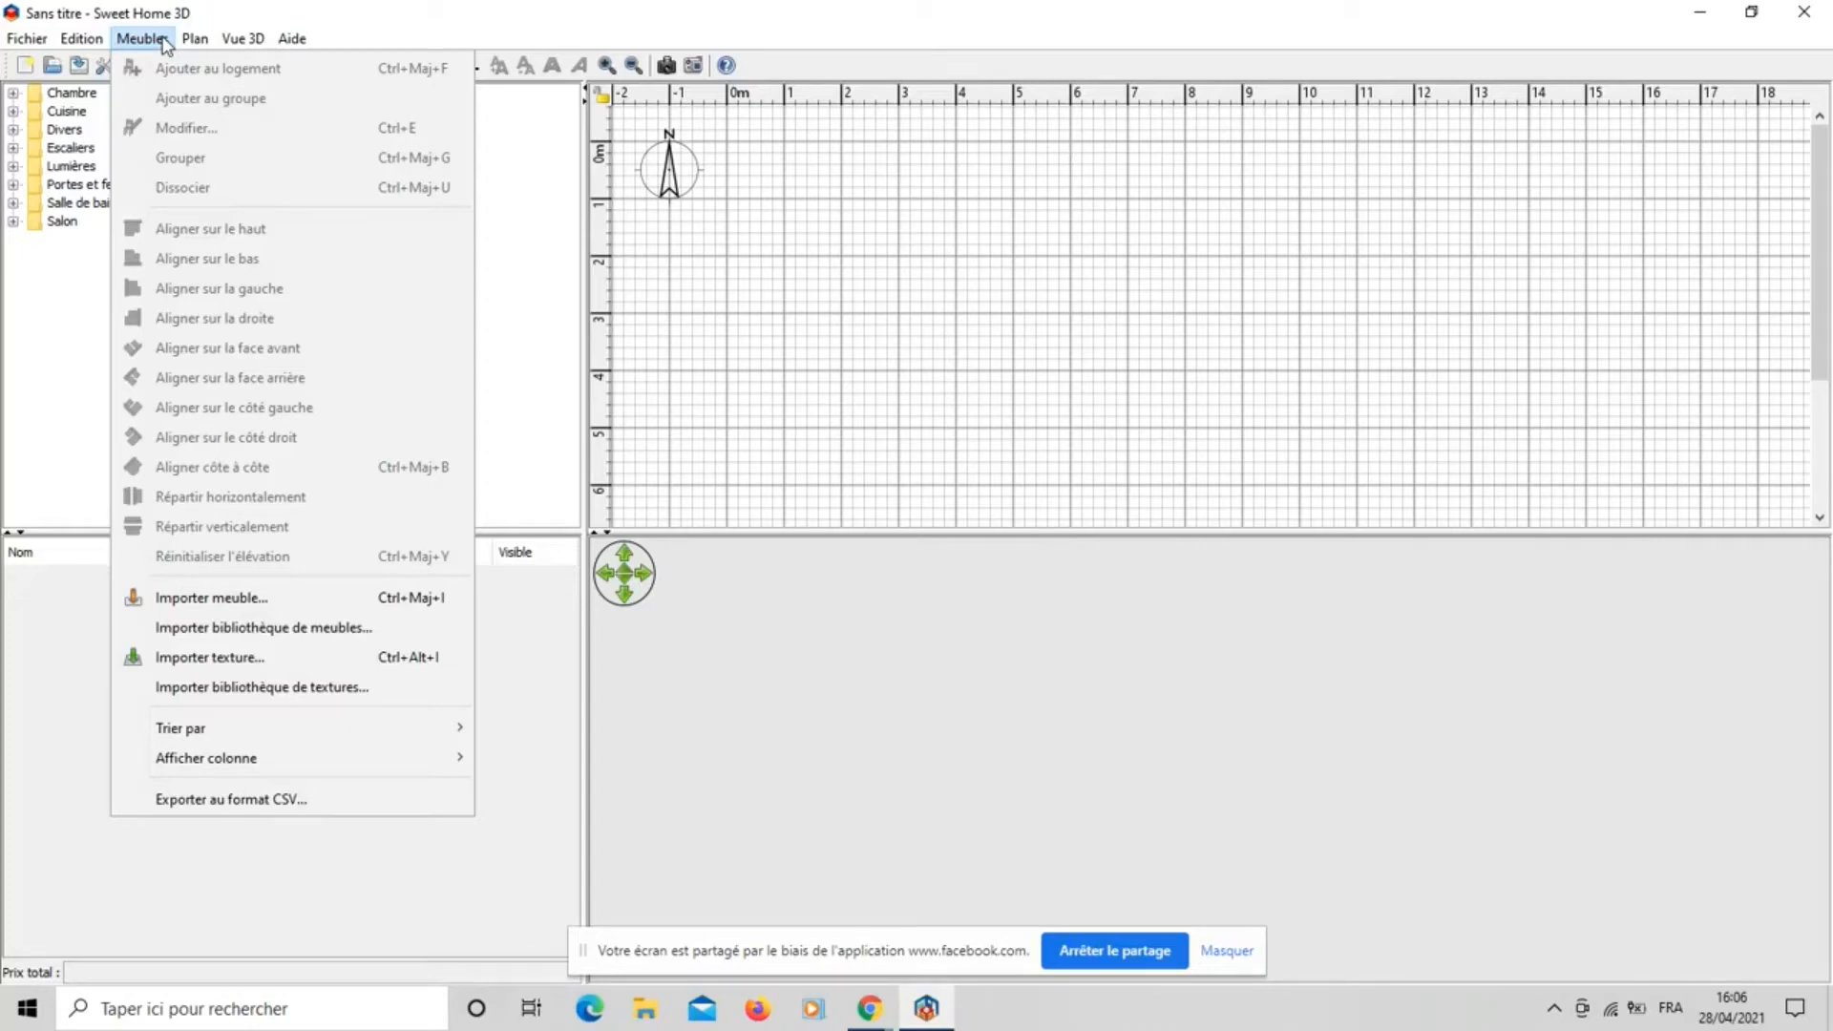
left_click(165, 43)
left_click(195, 38)
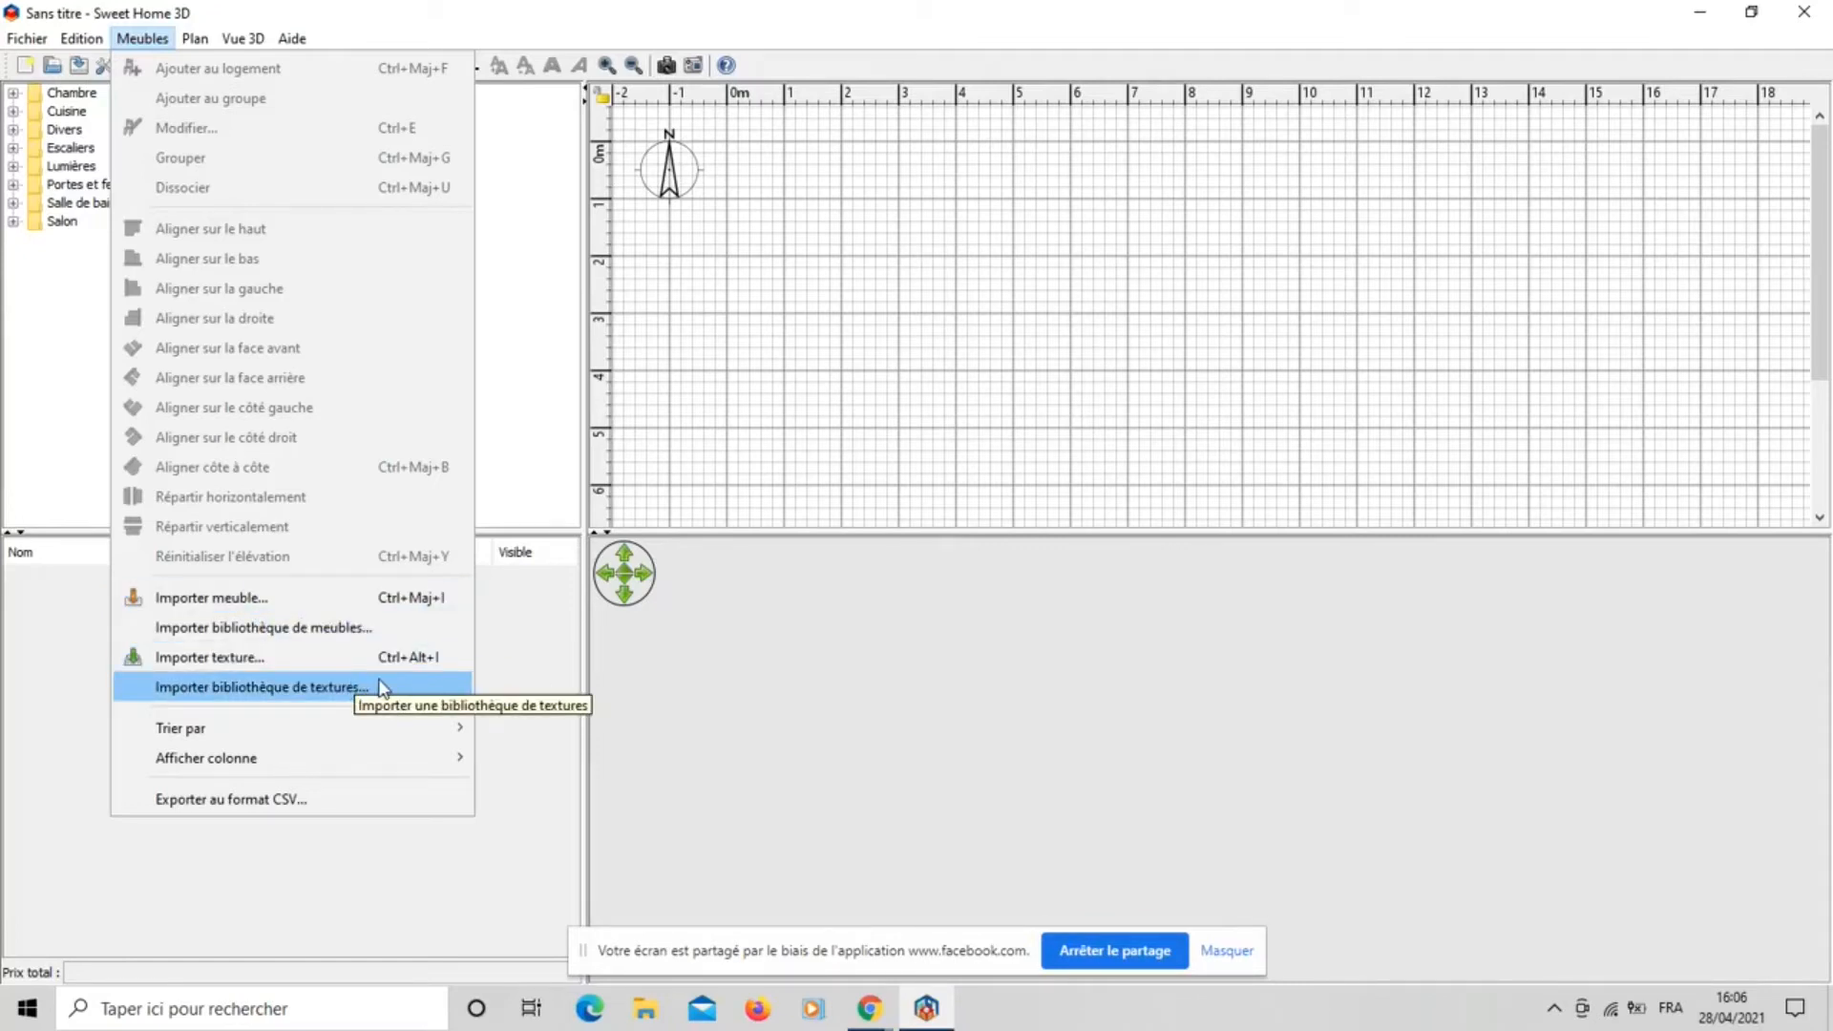
mouse_move(384, 727)
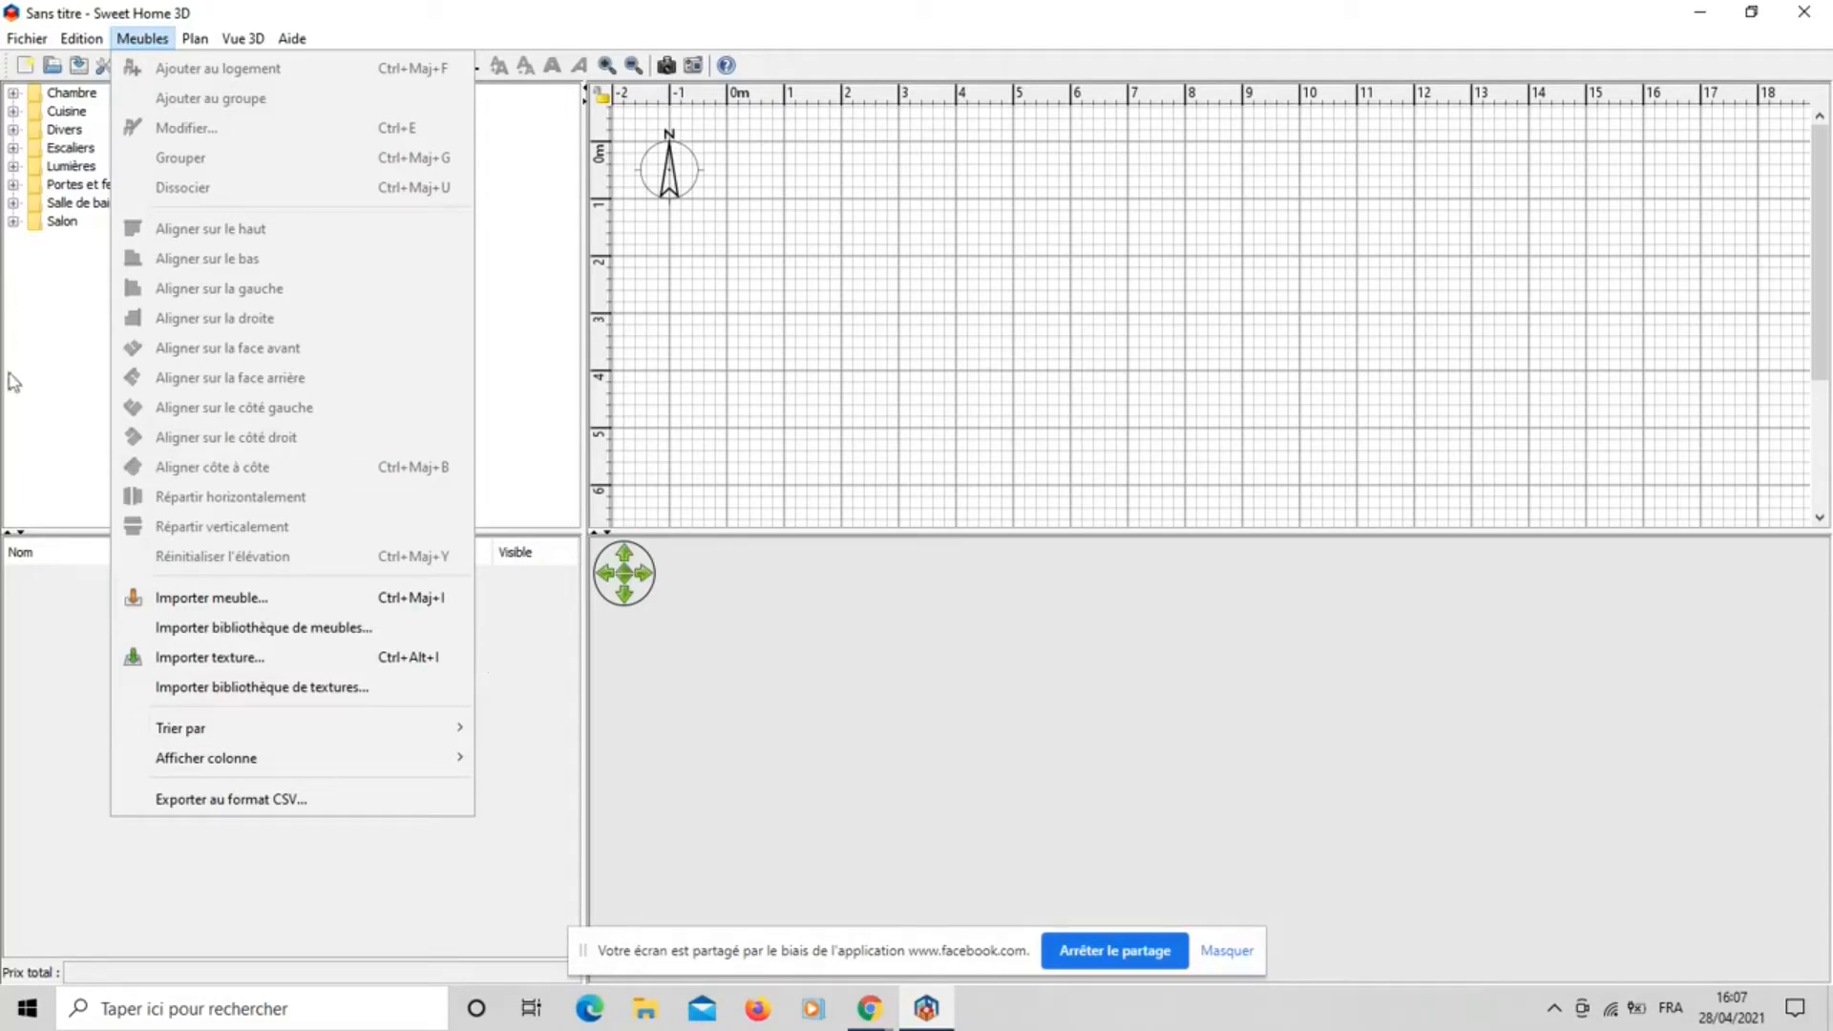
Examine the plan commands for creating walls, rooms and dimensions, importing a background image and managing levels.
left_click(186, 38)
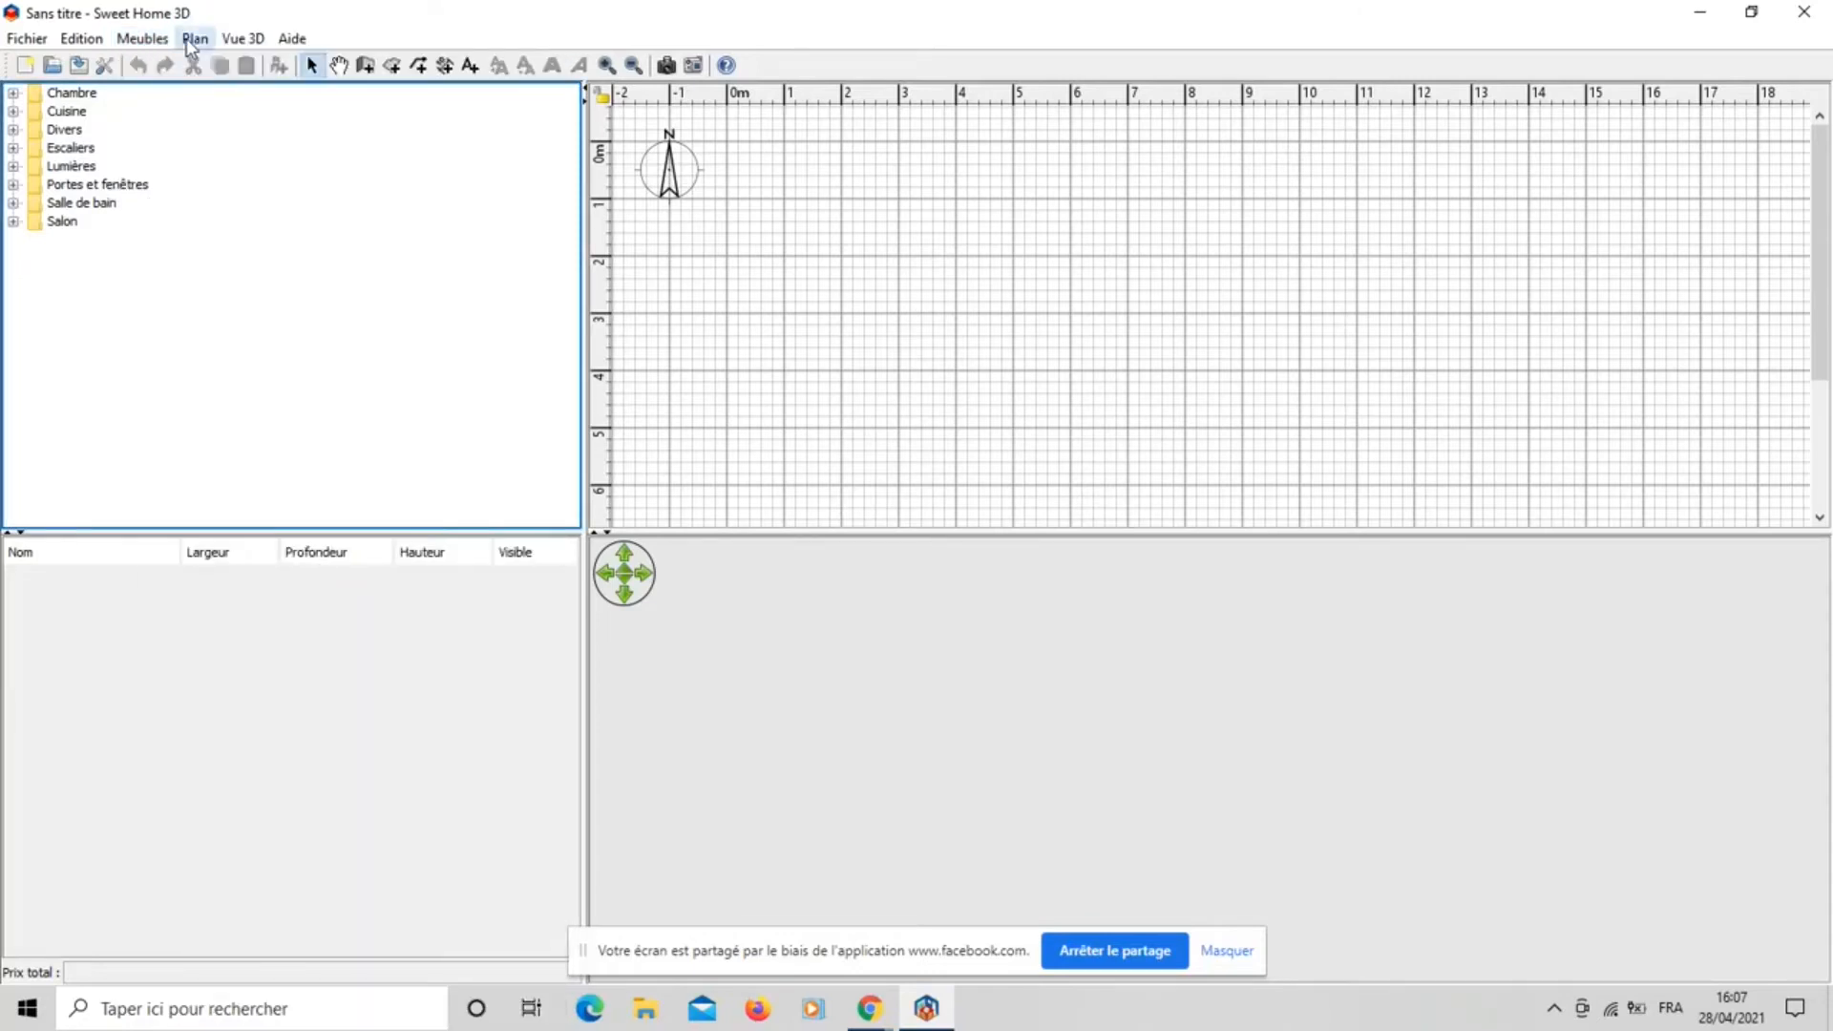
left_click(186, 38)
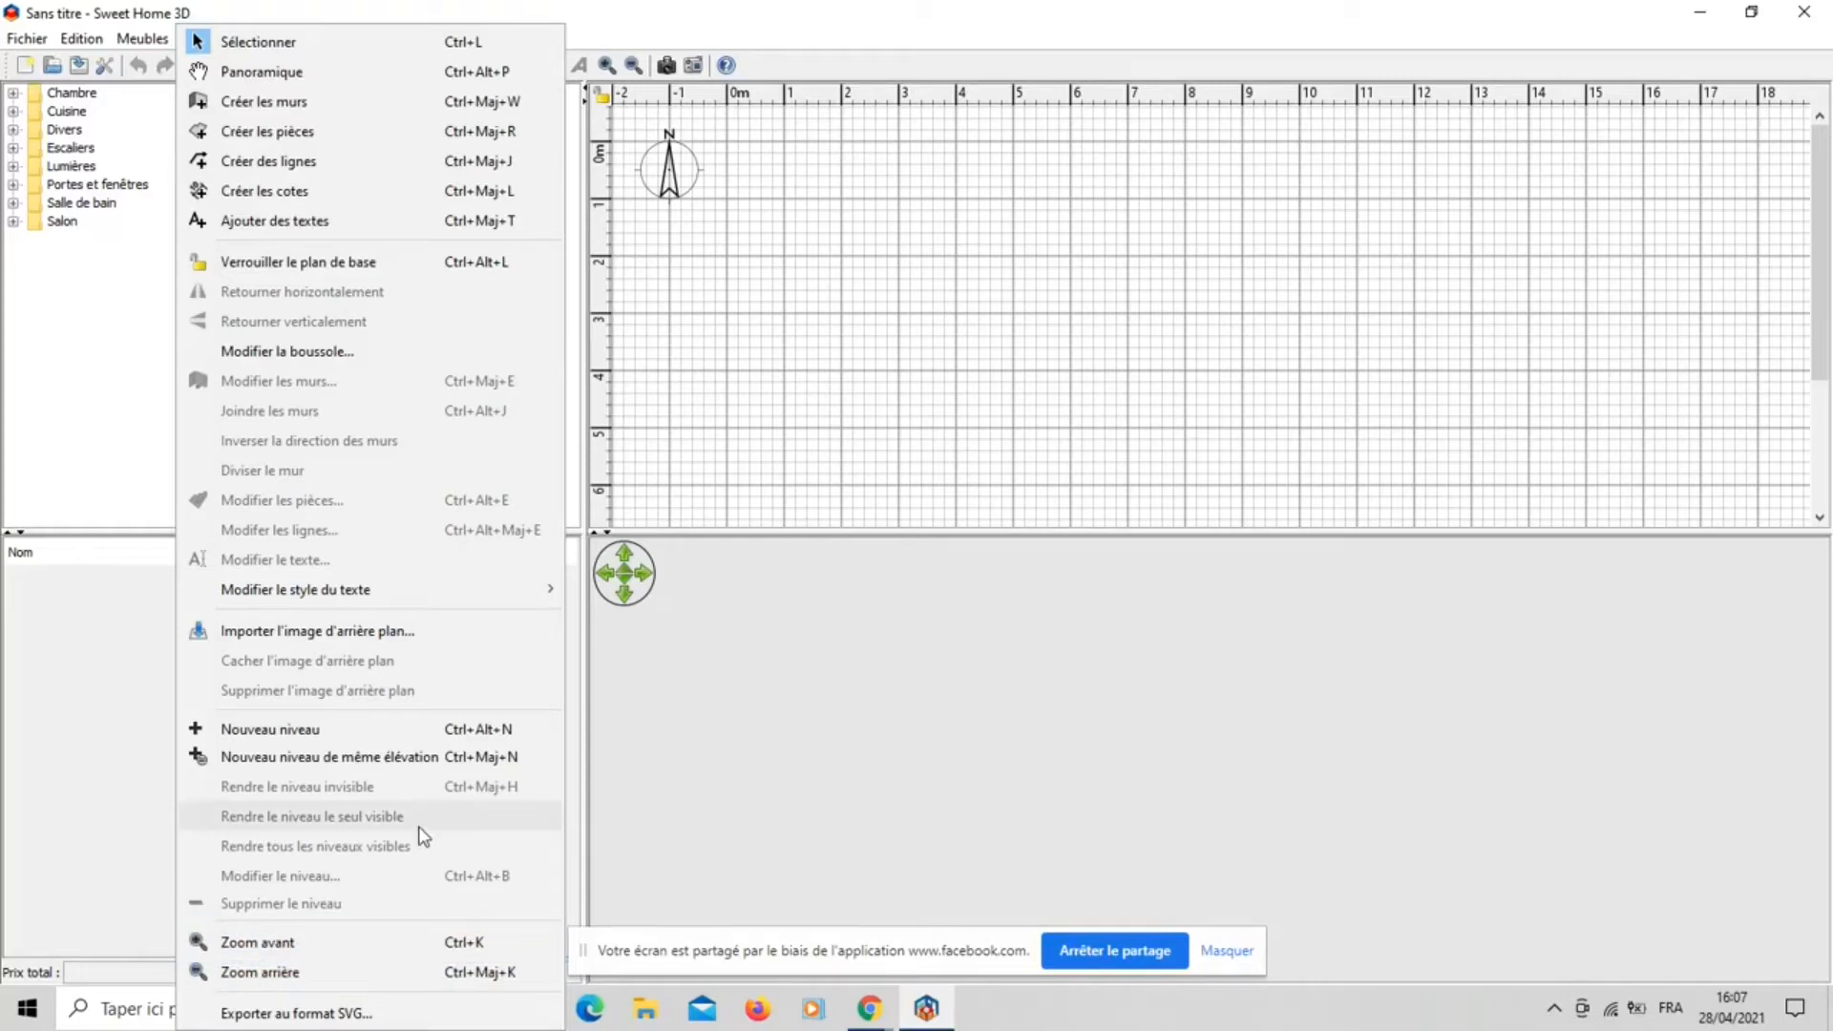
left_click(663, 48)
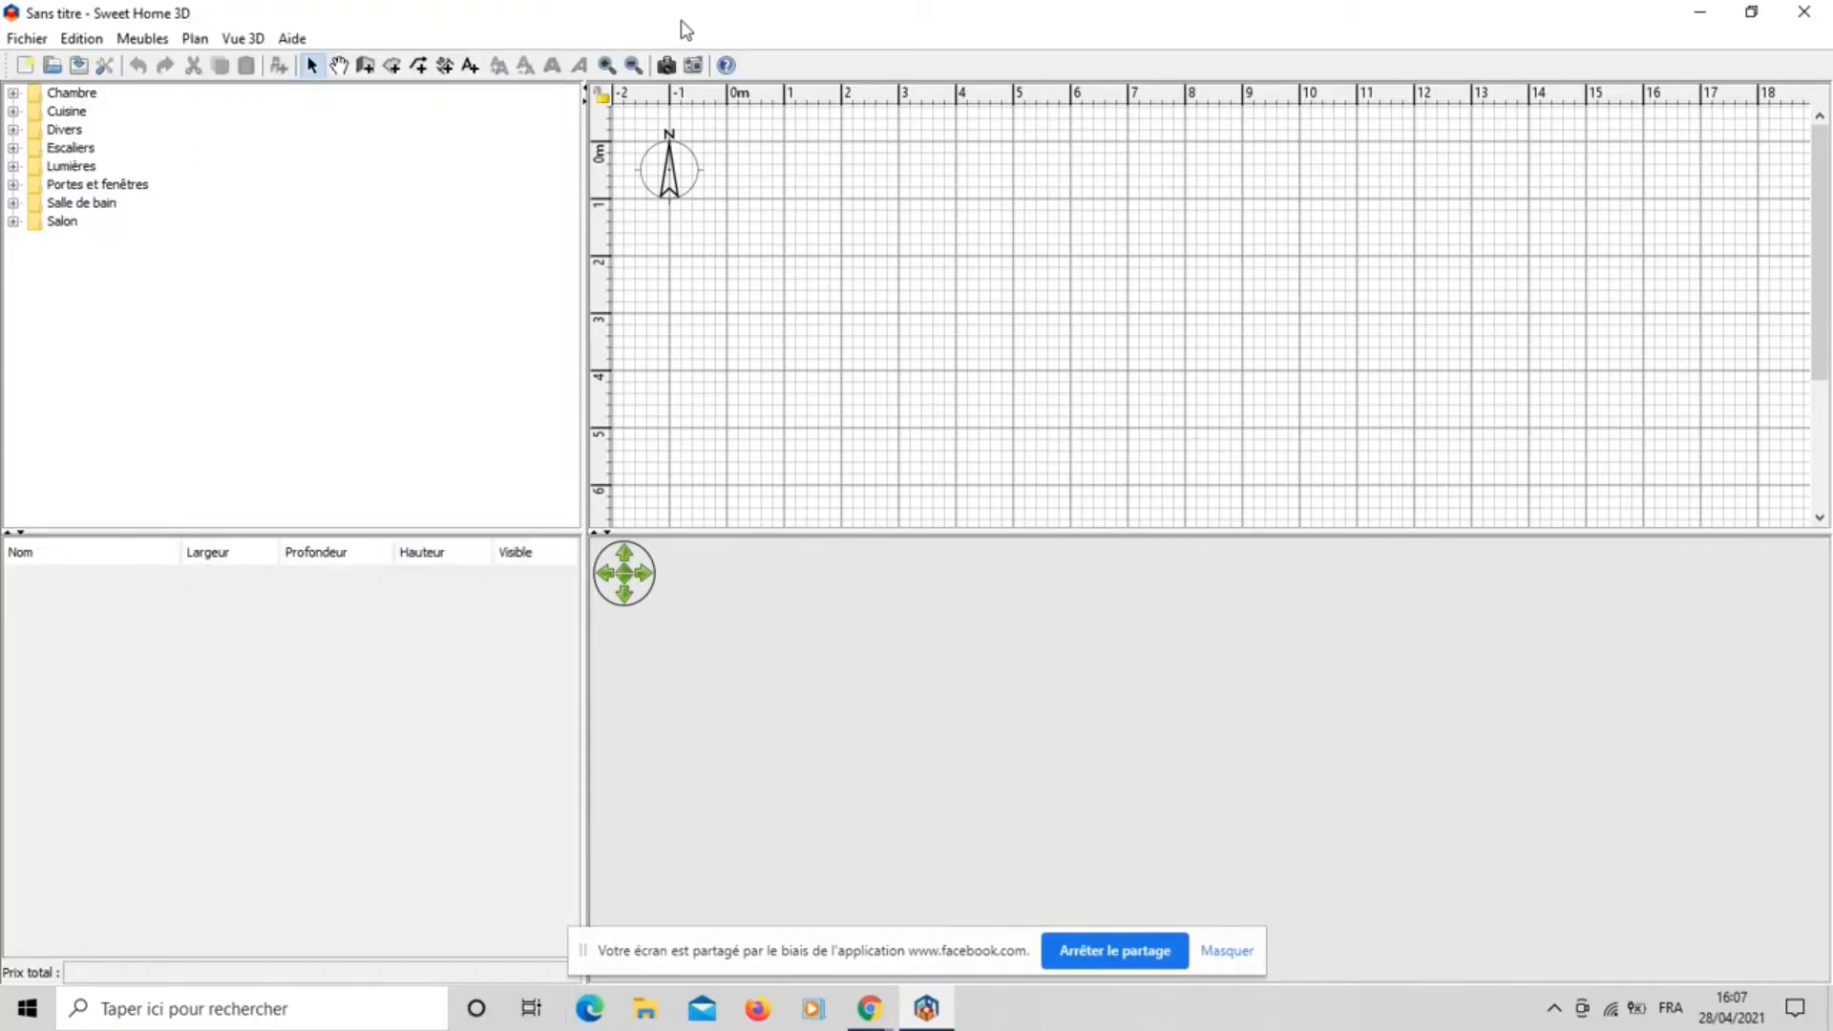
Examine the 3D view commands, from aerial view and virtual visit to photo, video and OBJ export.
left_click(244, 38)
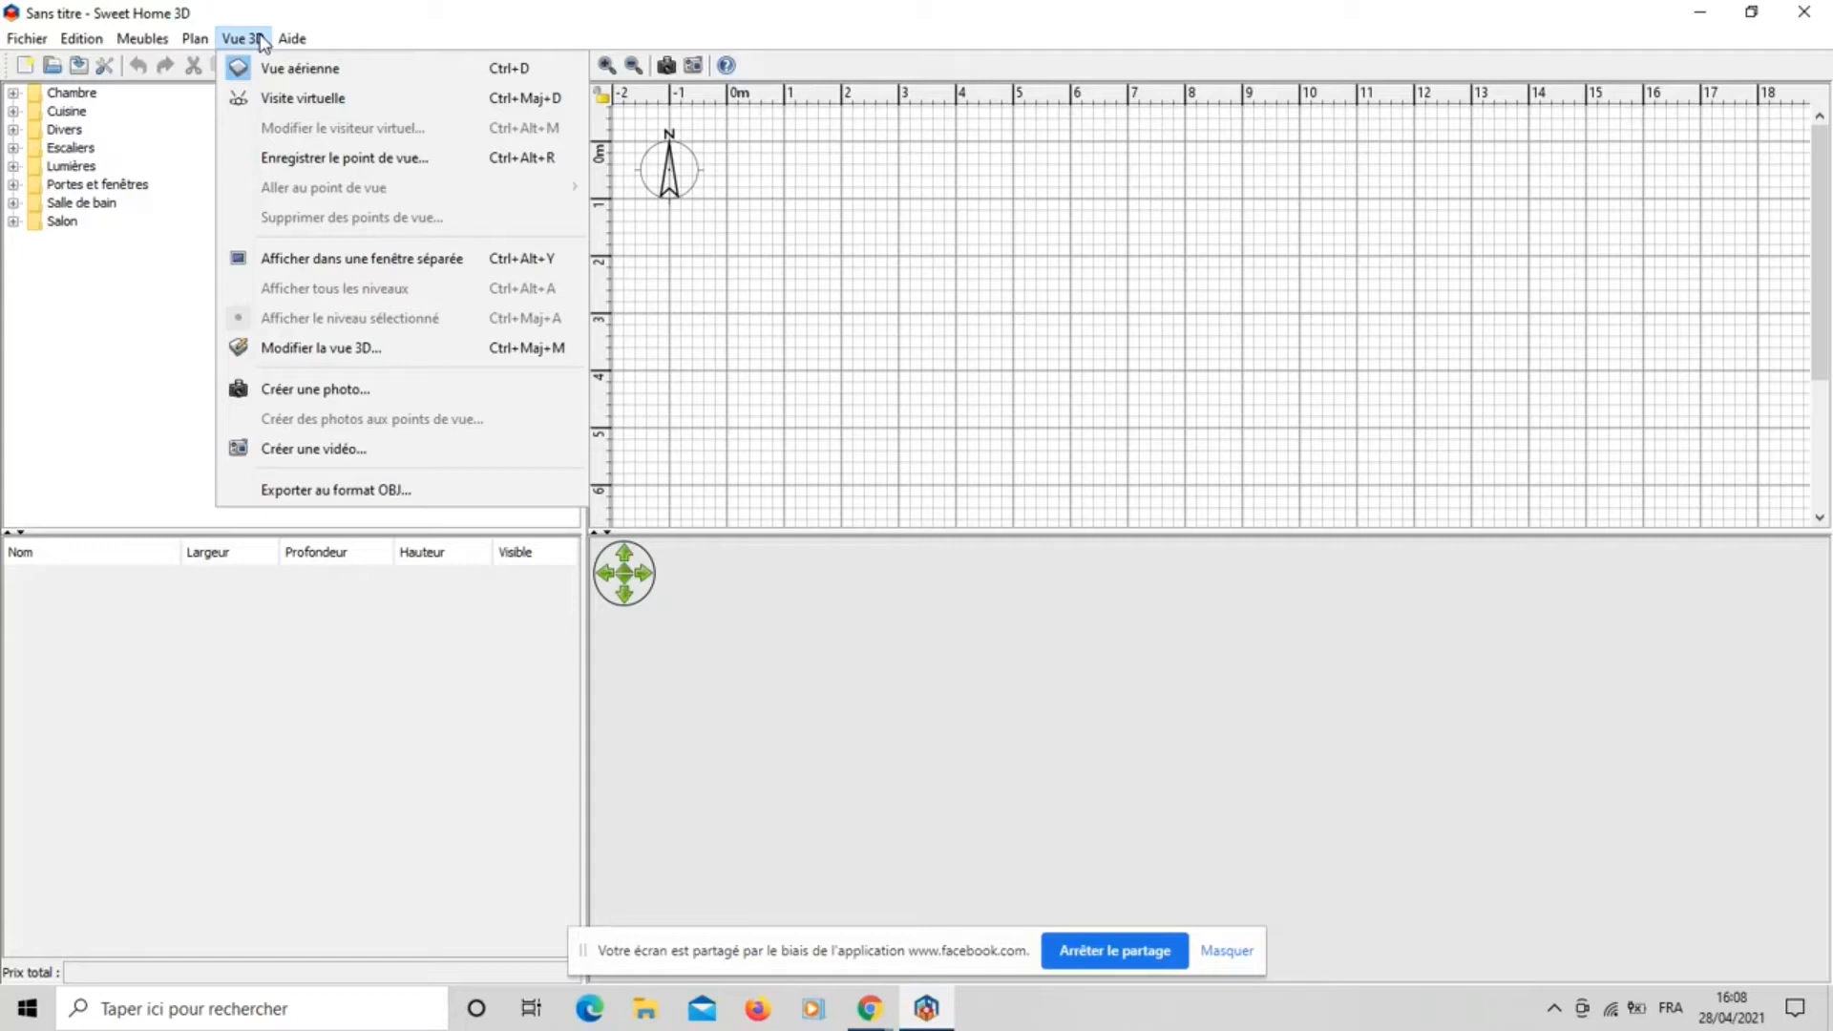
key("Escape")
left_click(264, 42)
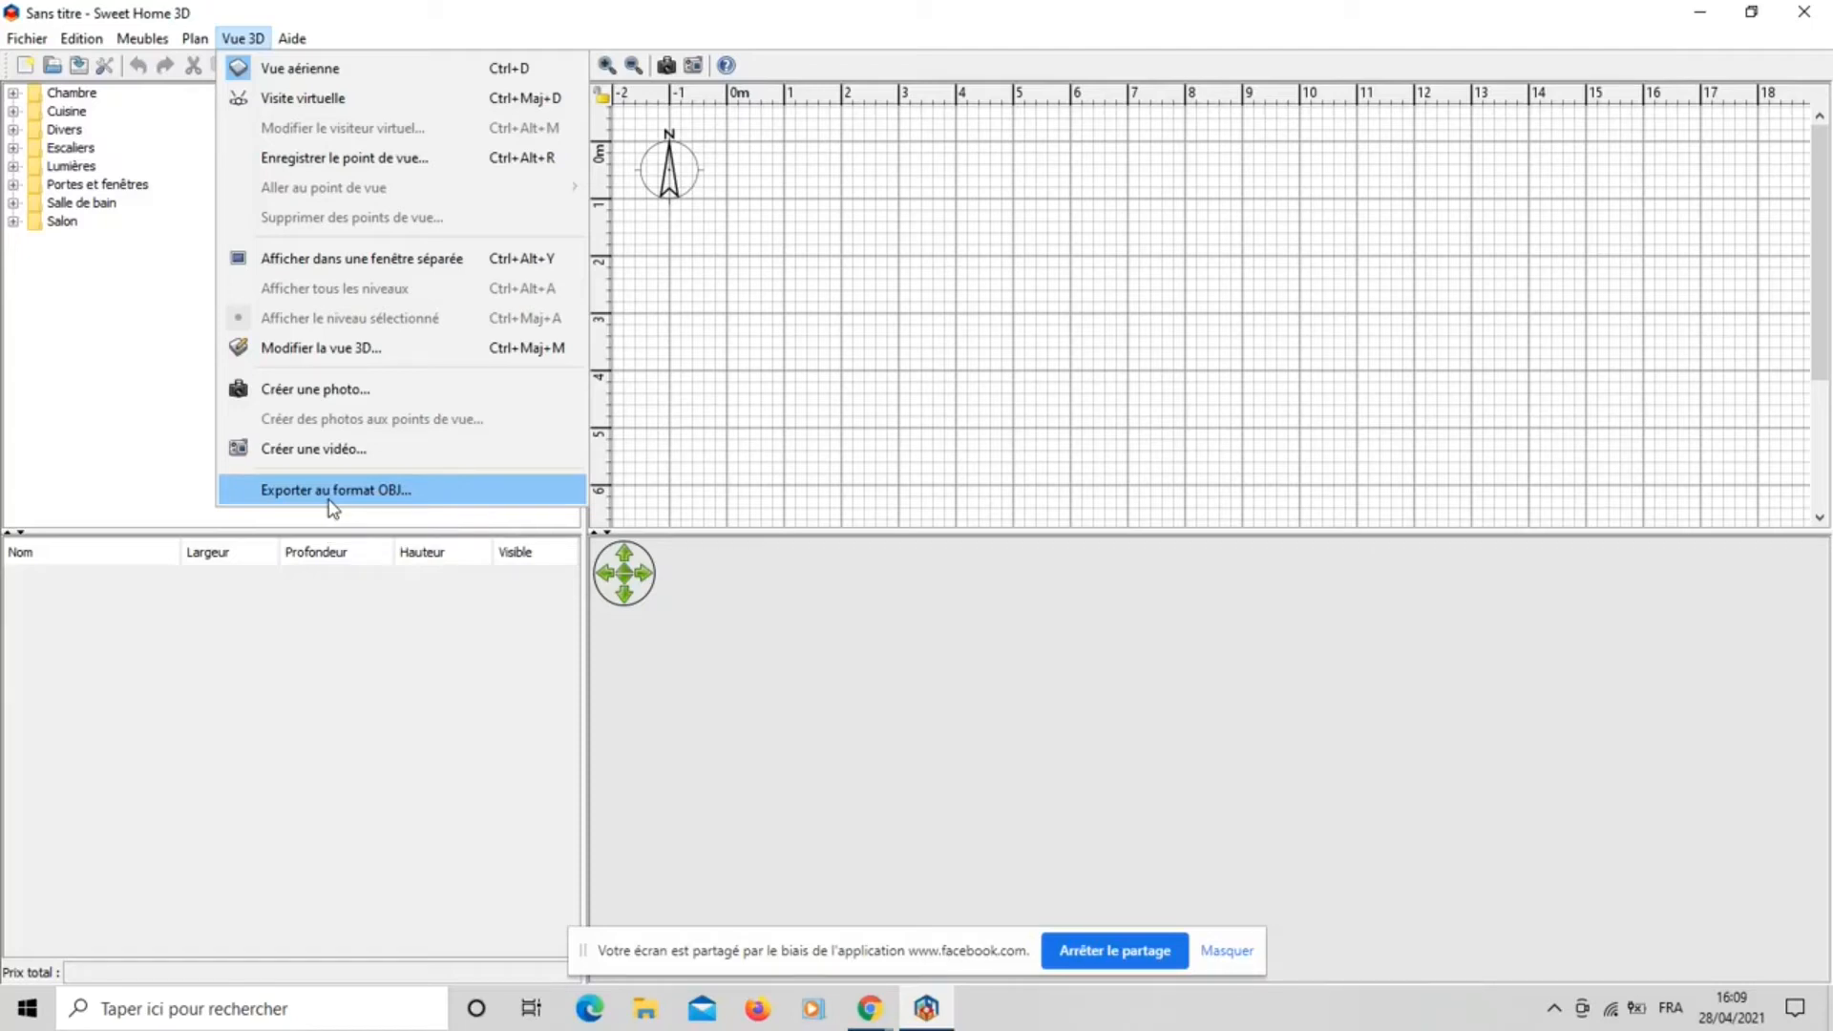
Open the Sweet Home 3D help, view its list of topics and close it.
mouse_move(280, 44)
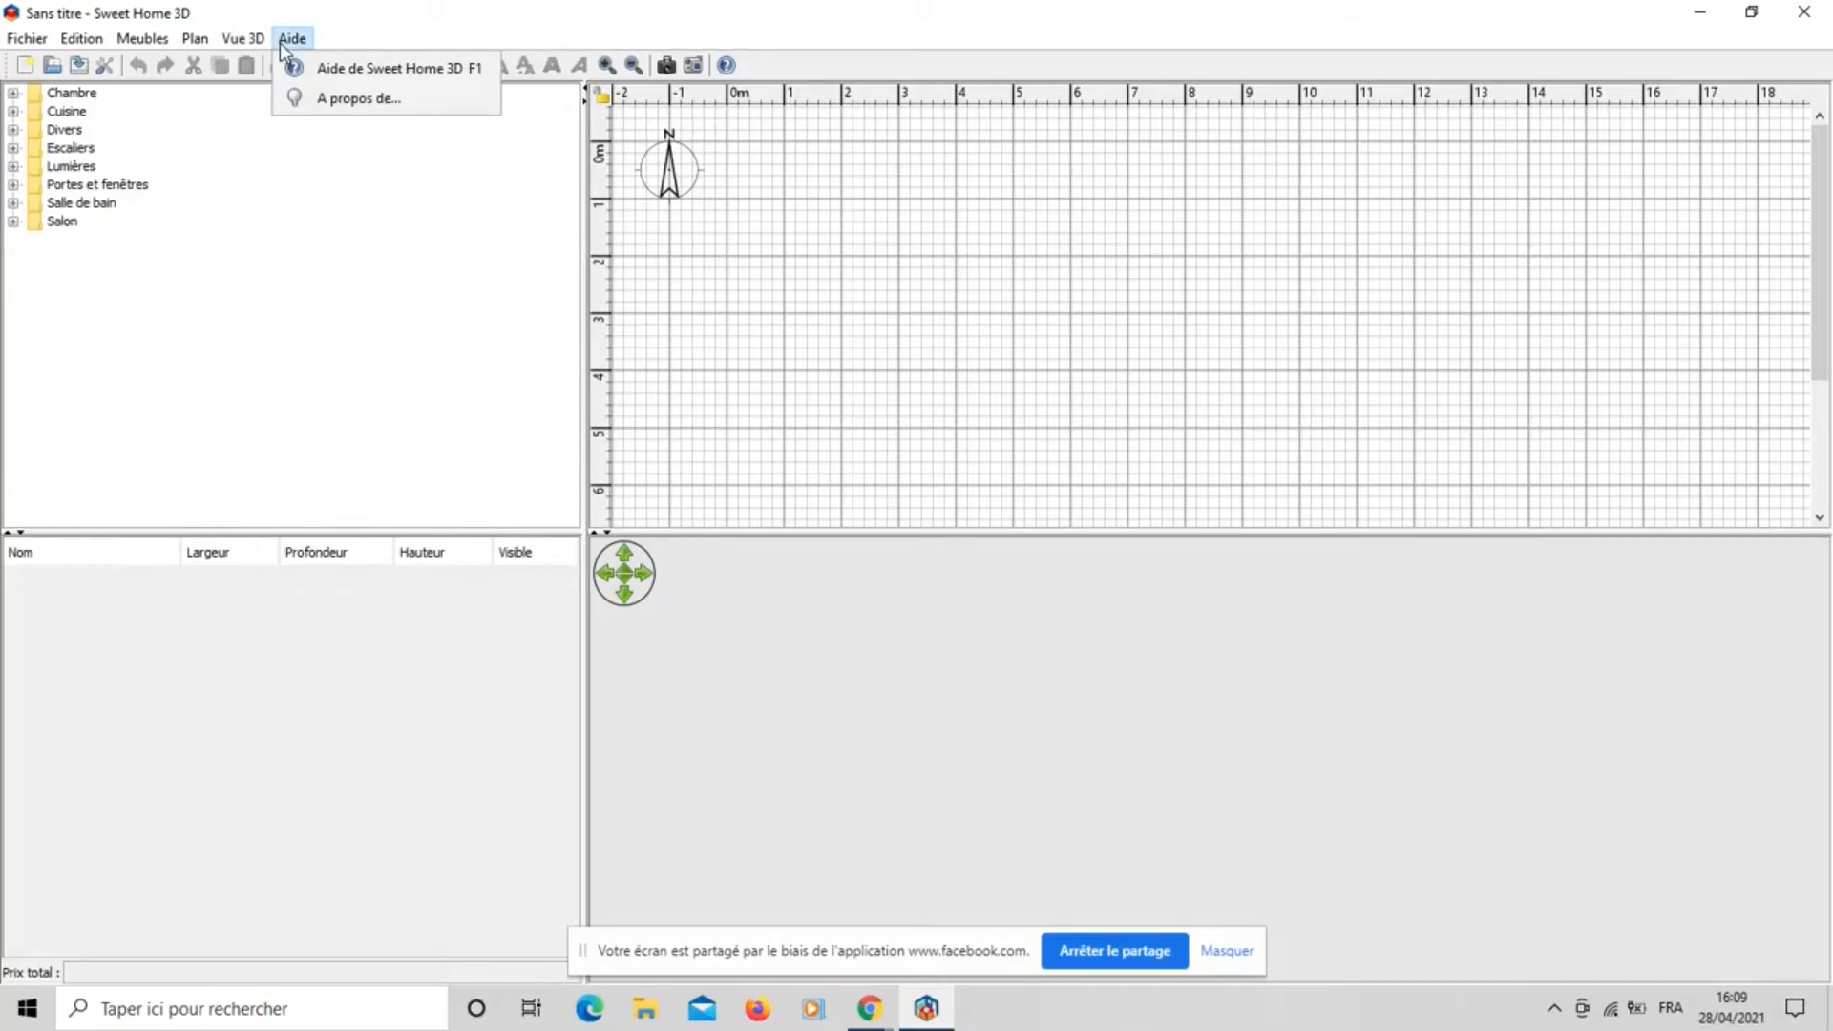
left_click(310, 65)
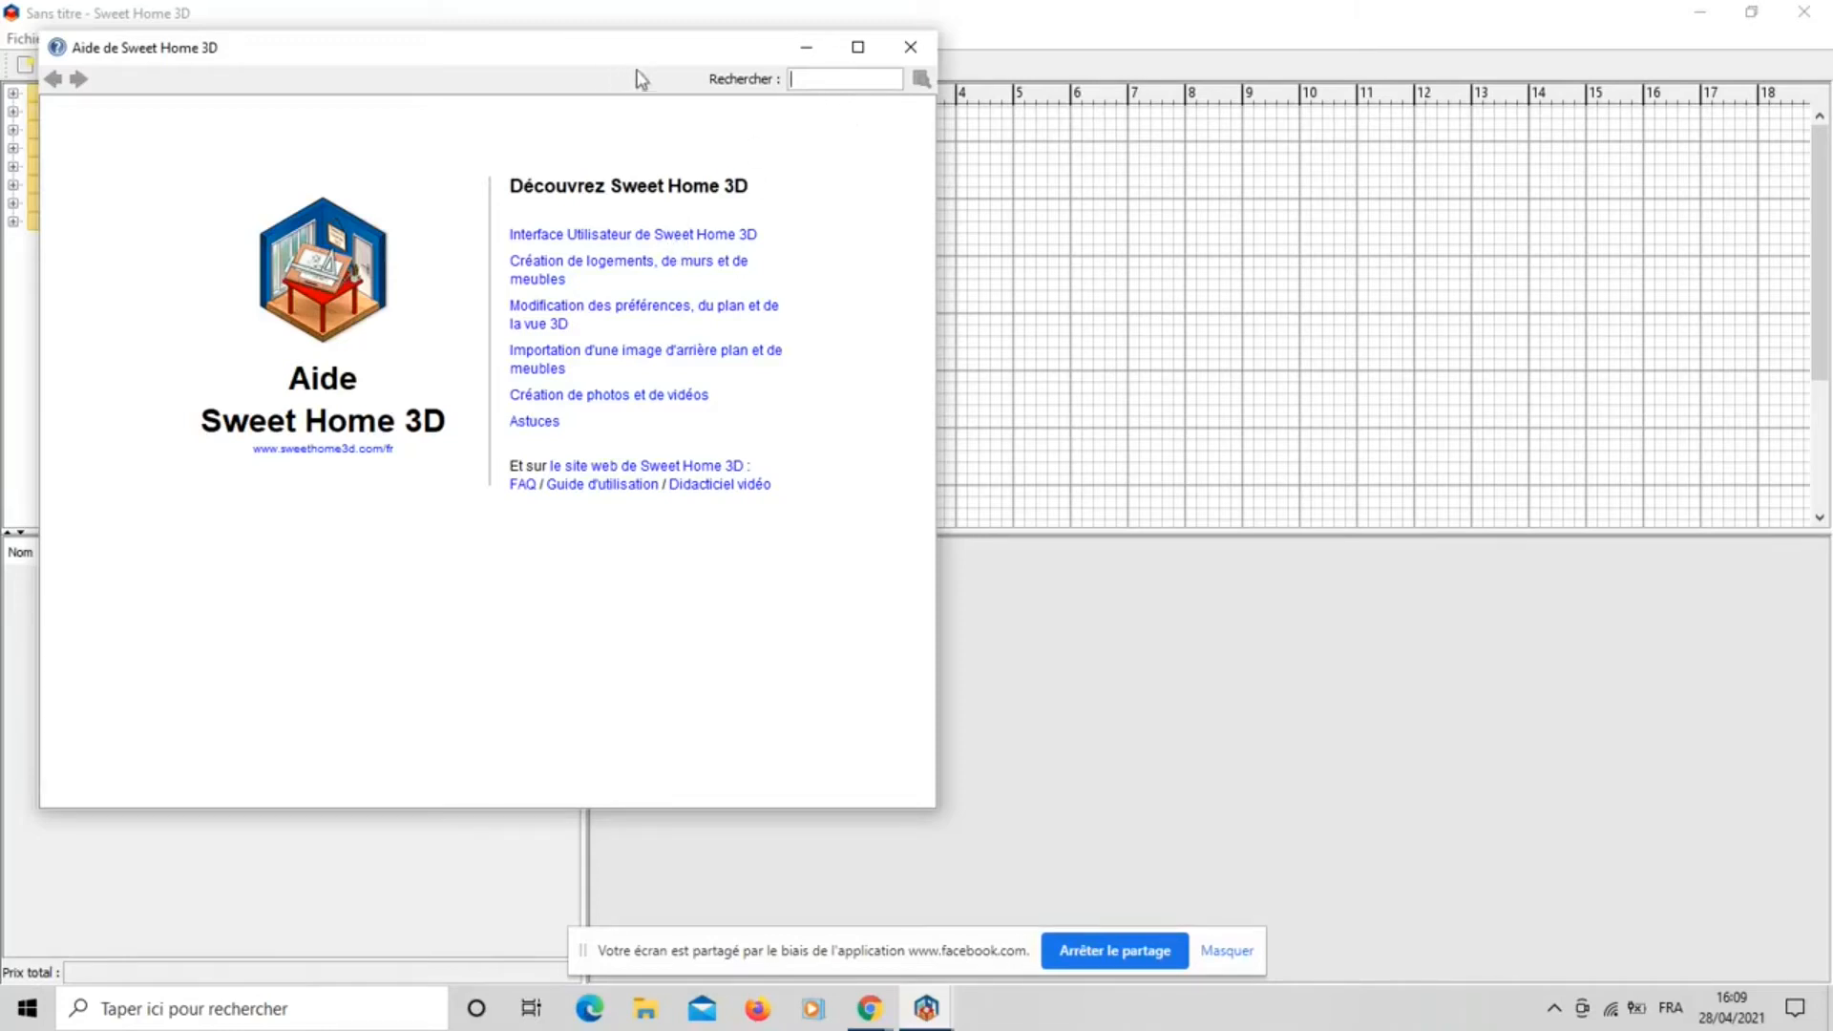
left_click(910, 48)
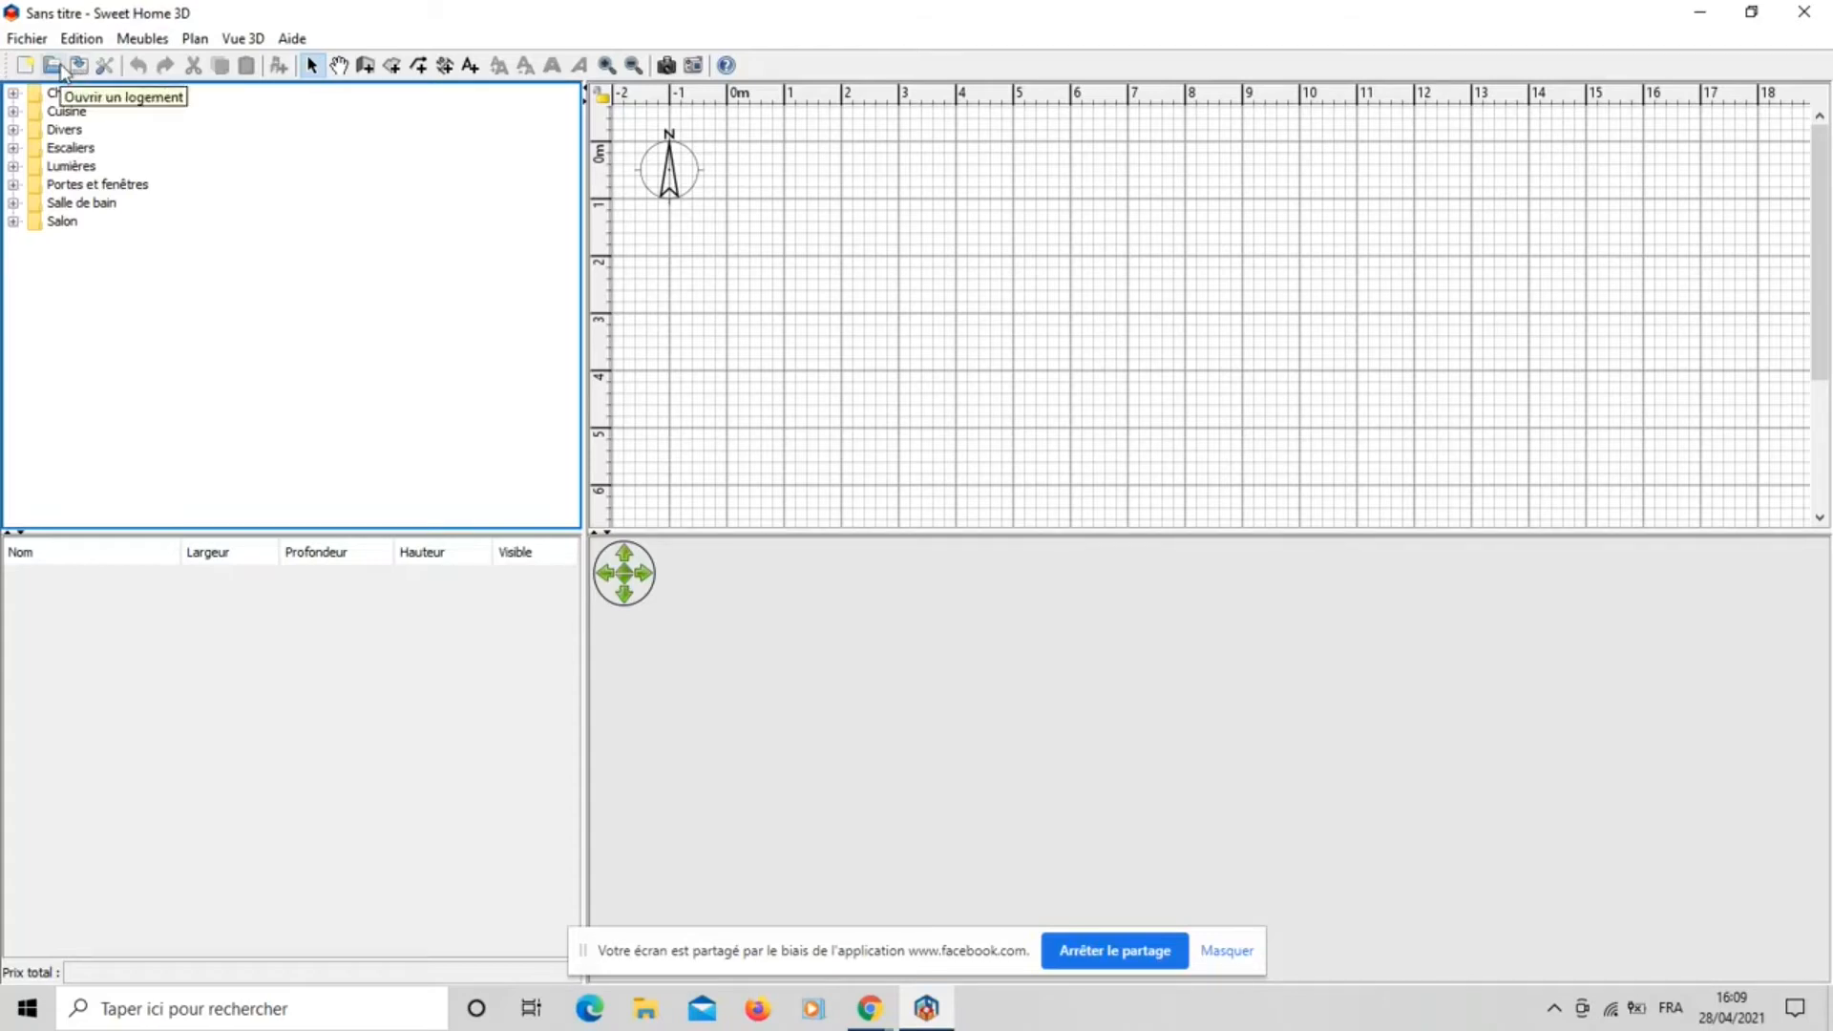
Examine the file commands for opening, saving and printing a home, and view the preferences without changing them.
left_click(43, 38)
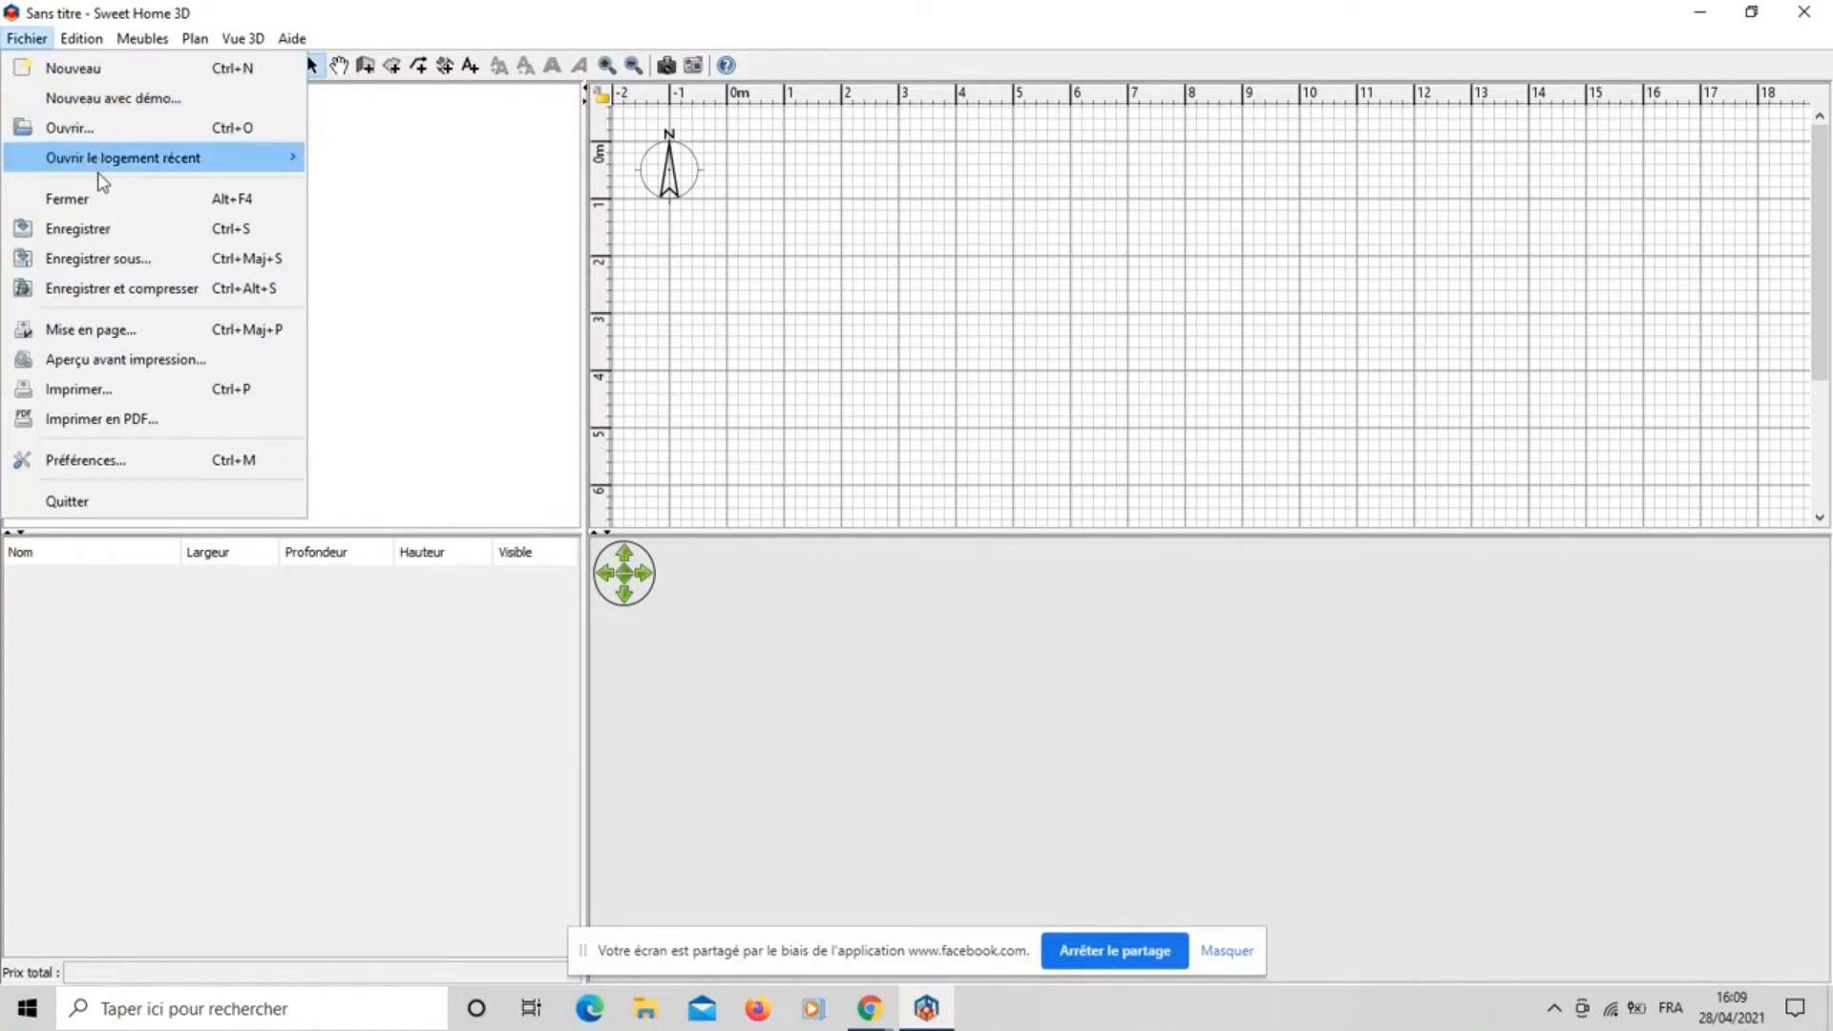
mouse_move(101, 170)
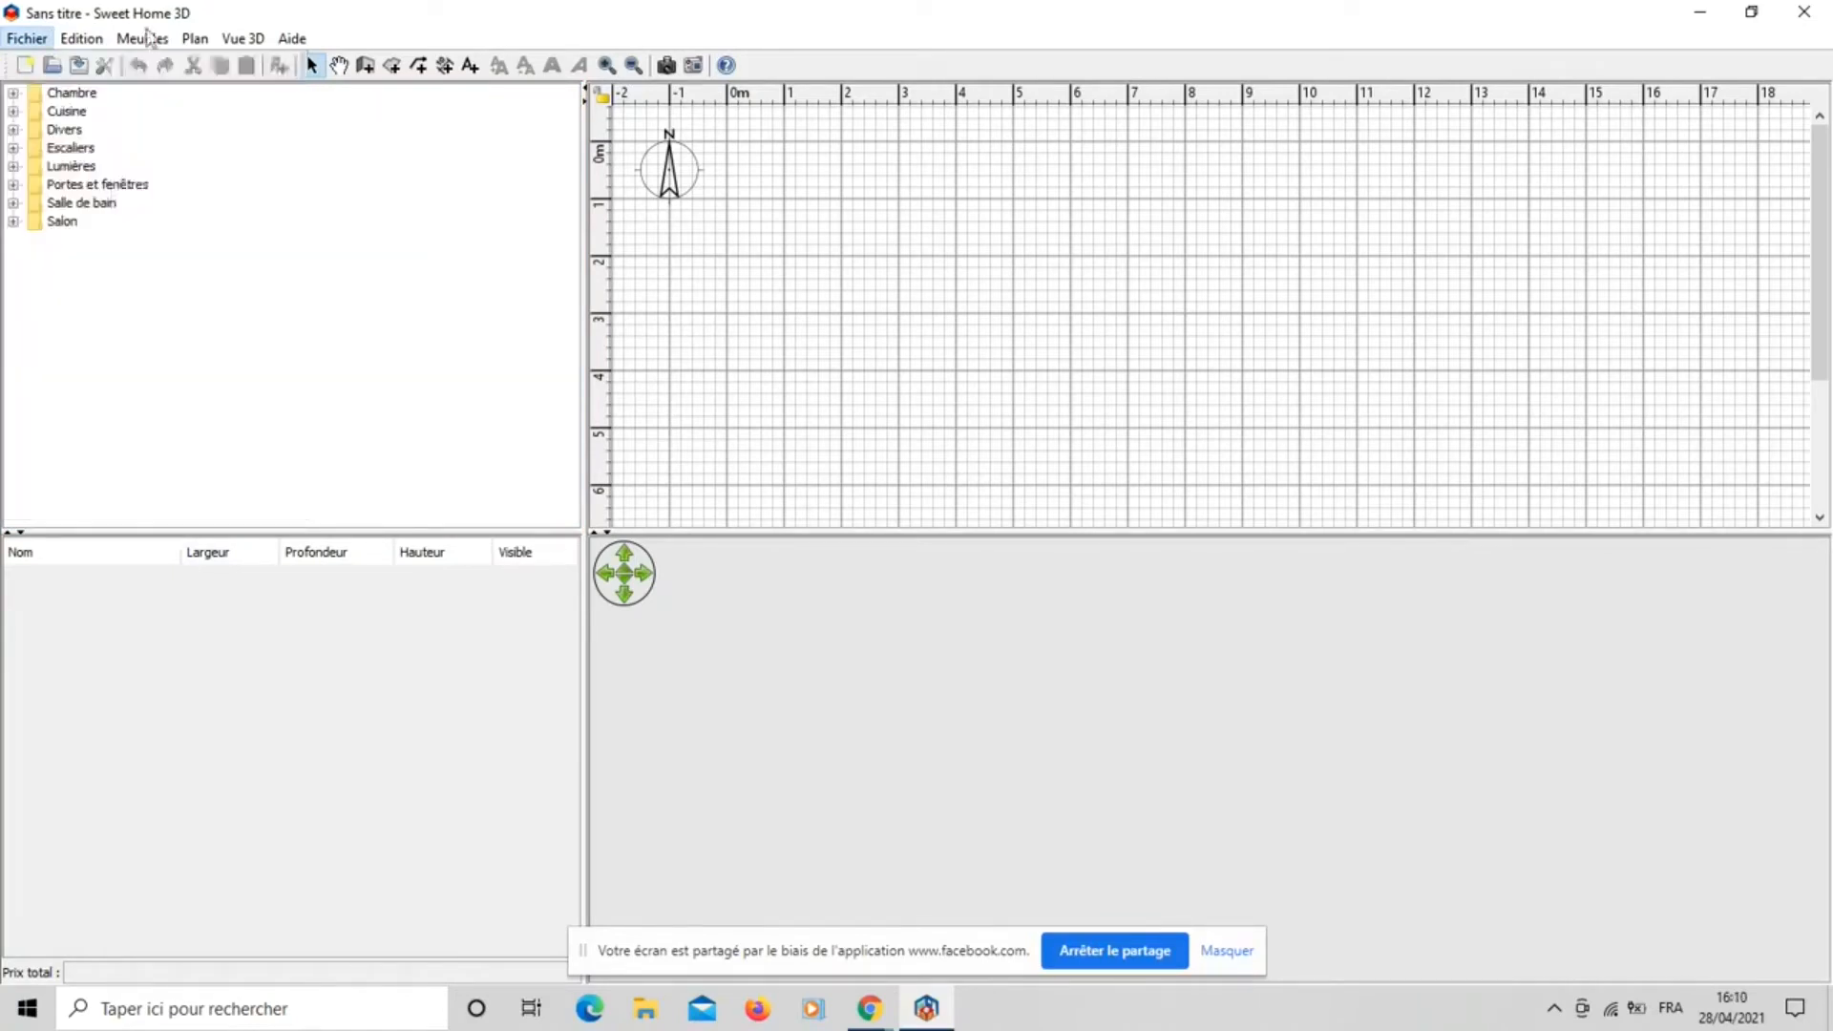
left_click(284, 6)
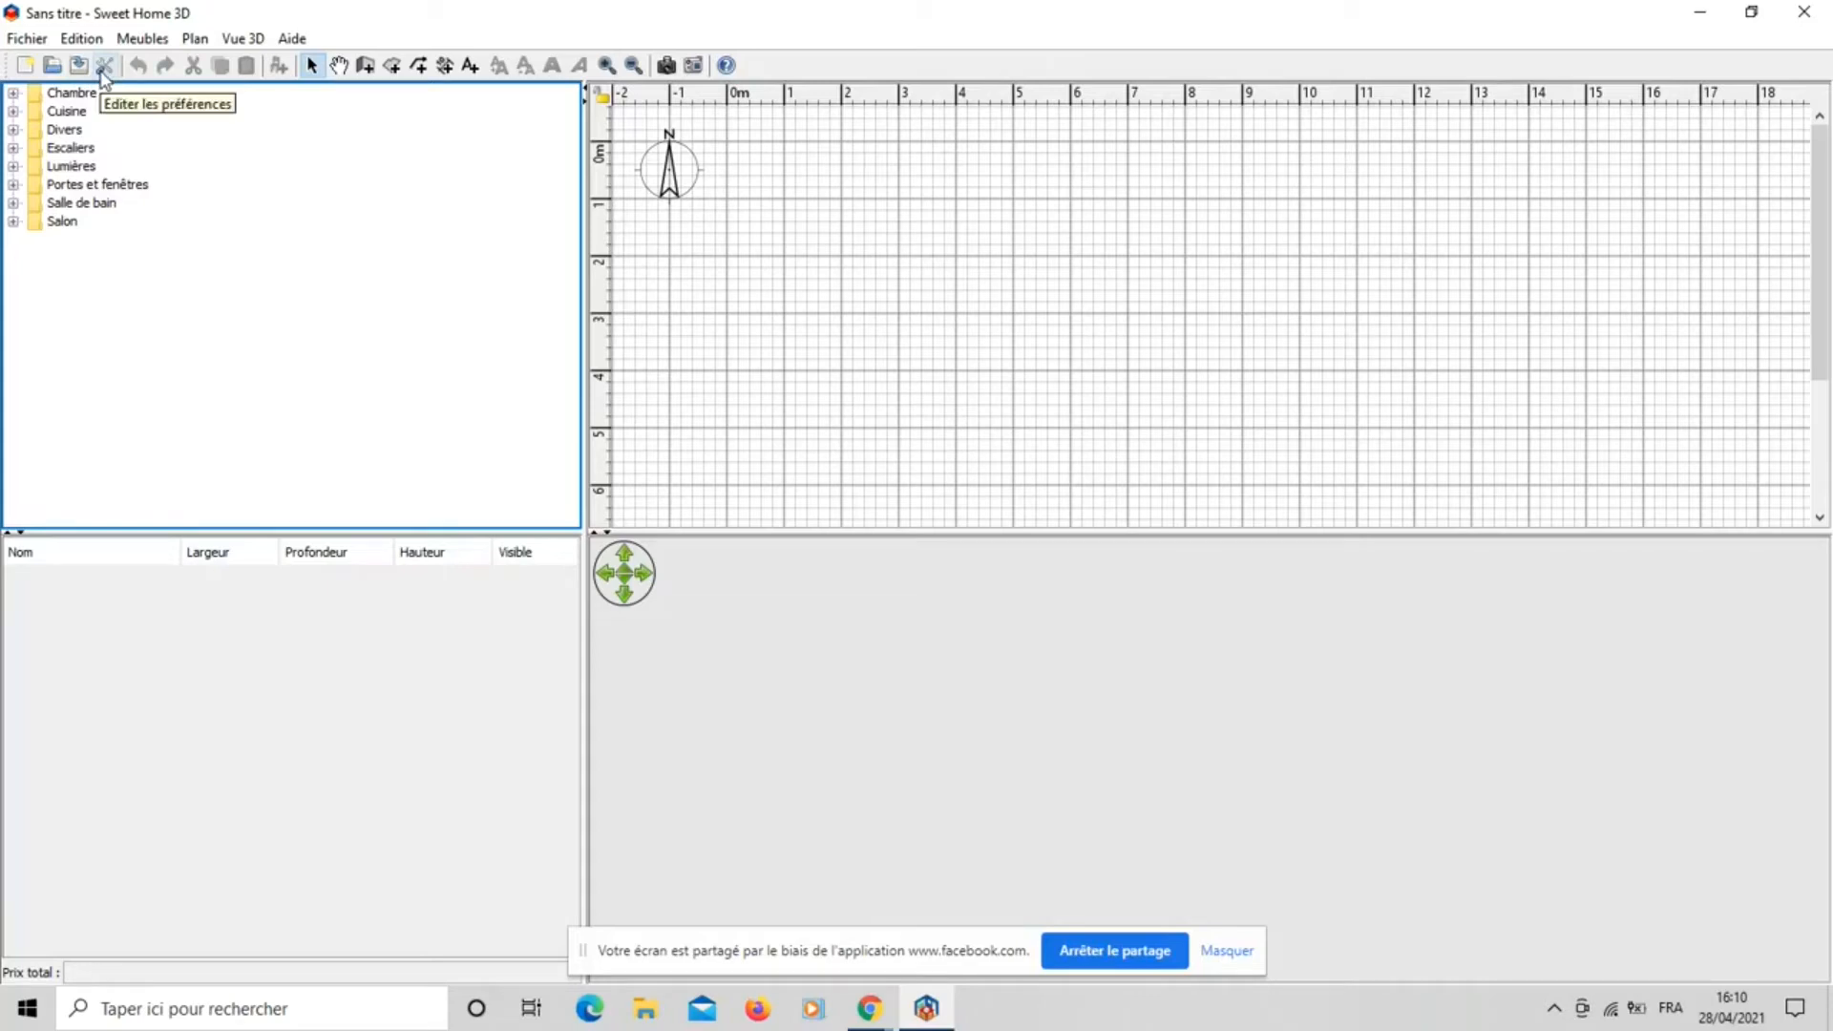
left_click(38, 40)
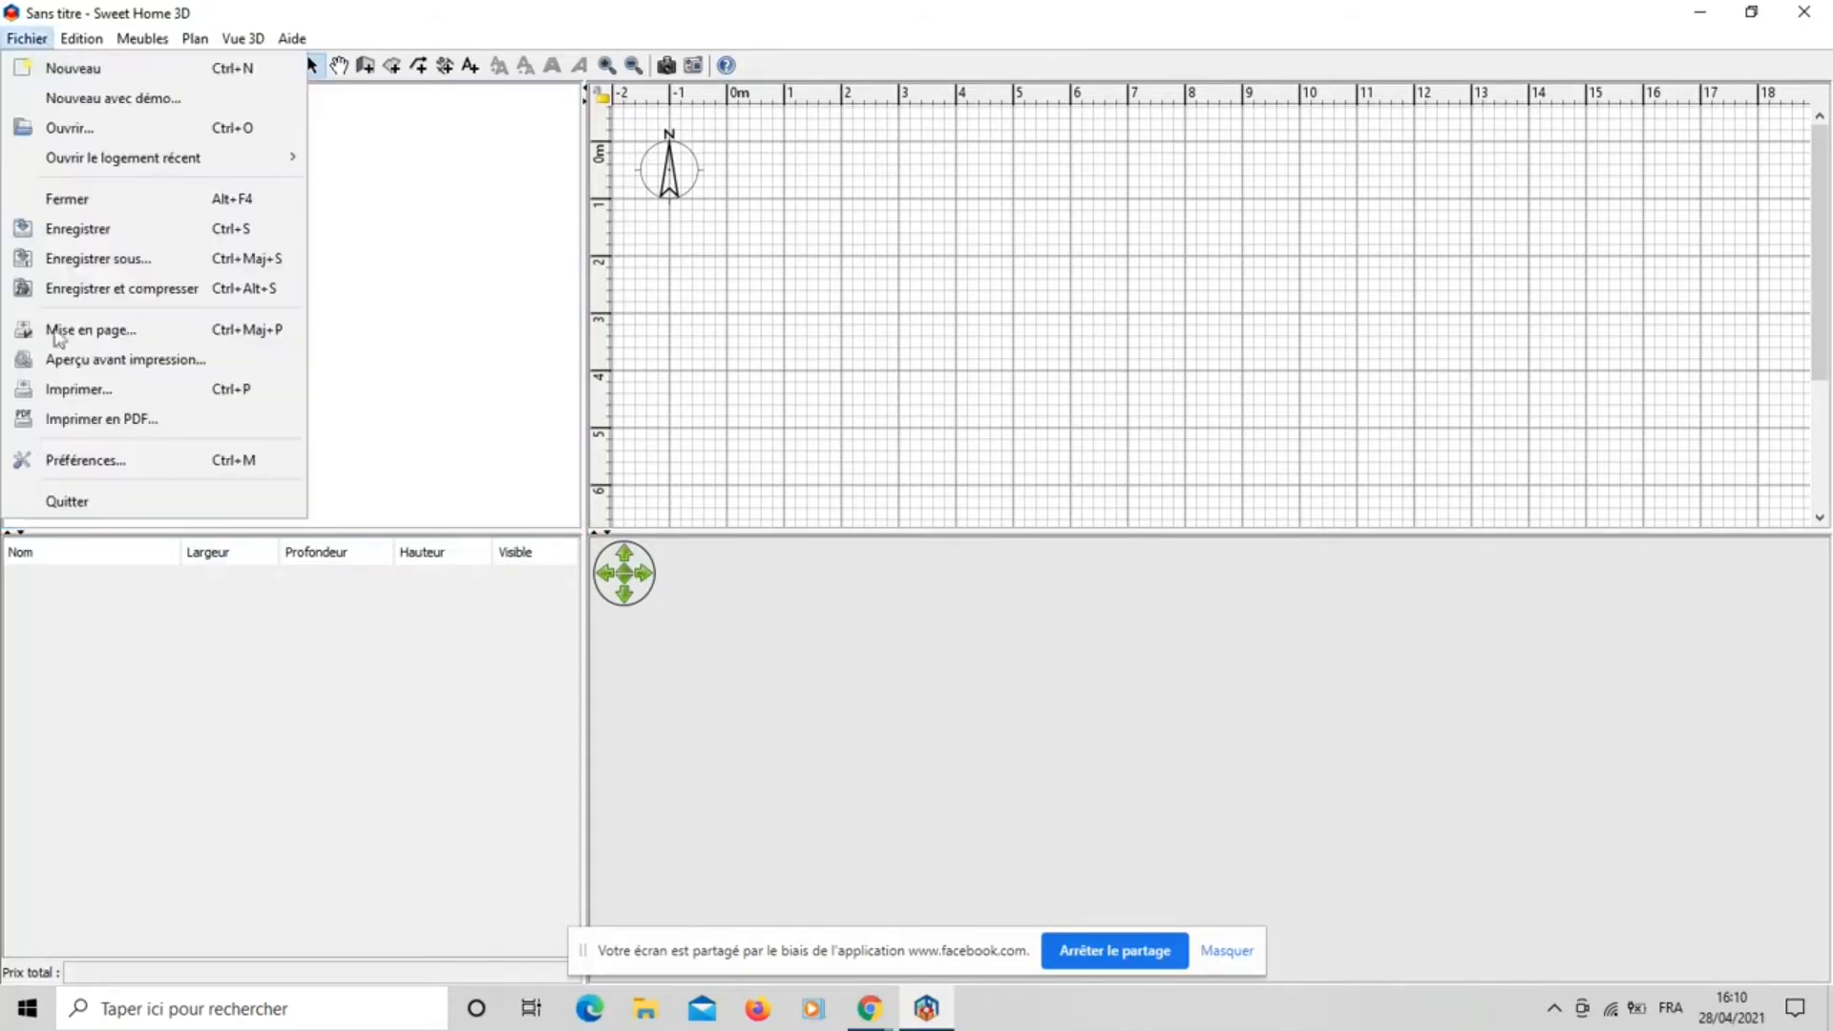
left_click(299, 9)
left_click(105, 65)
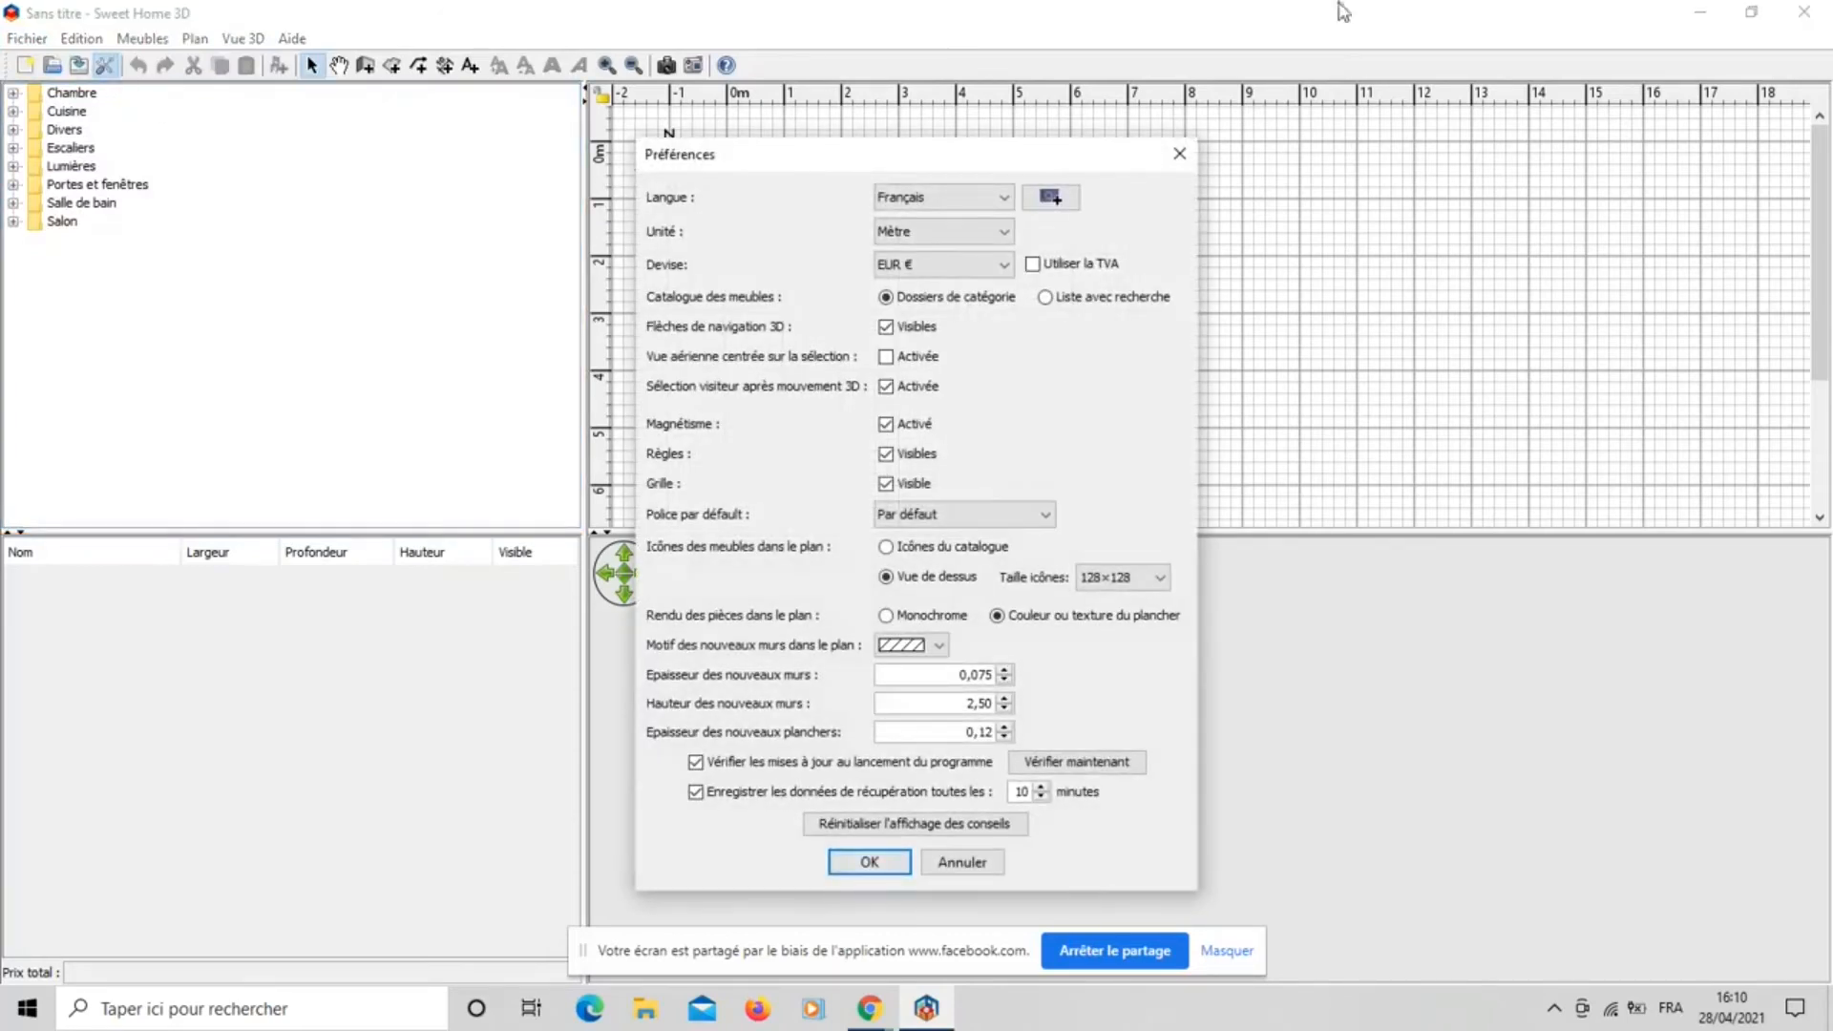
left_click(1180, 154)
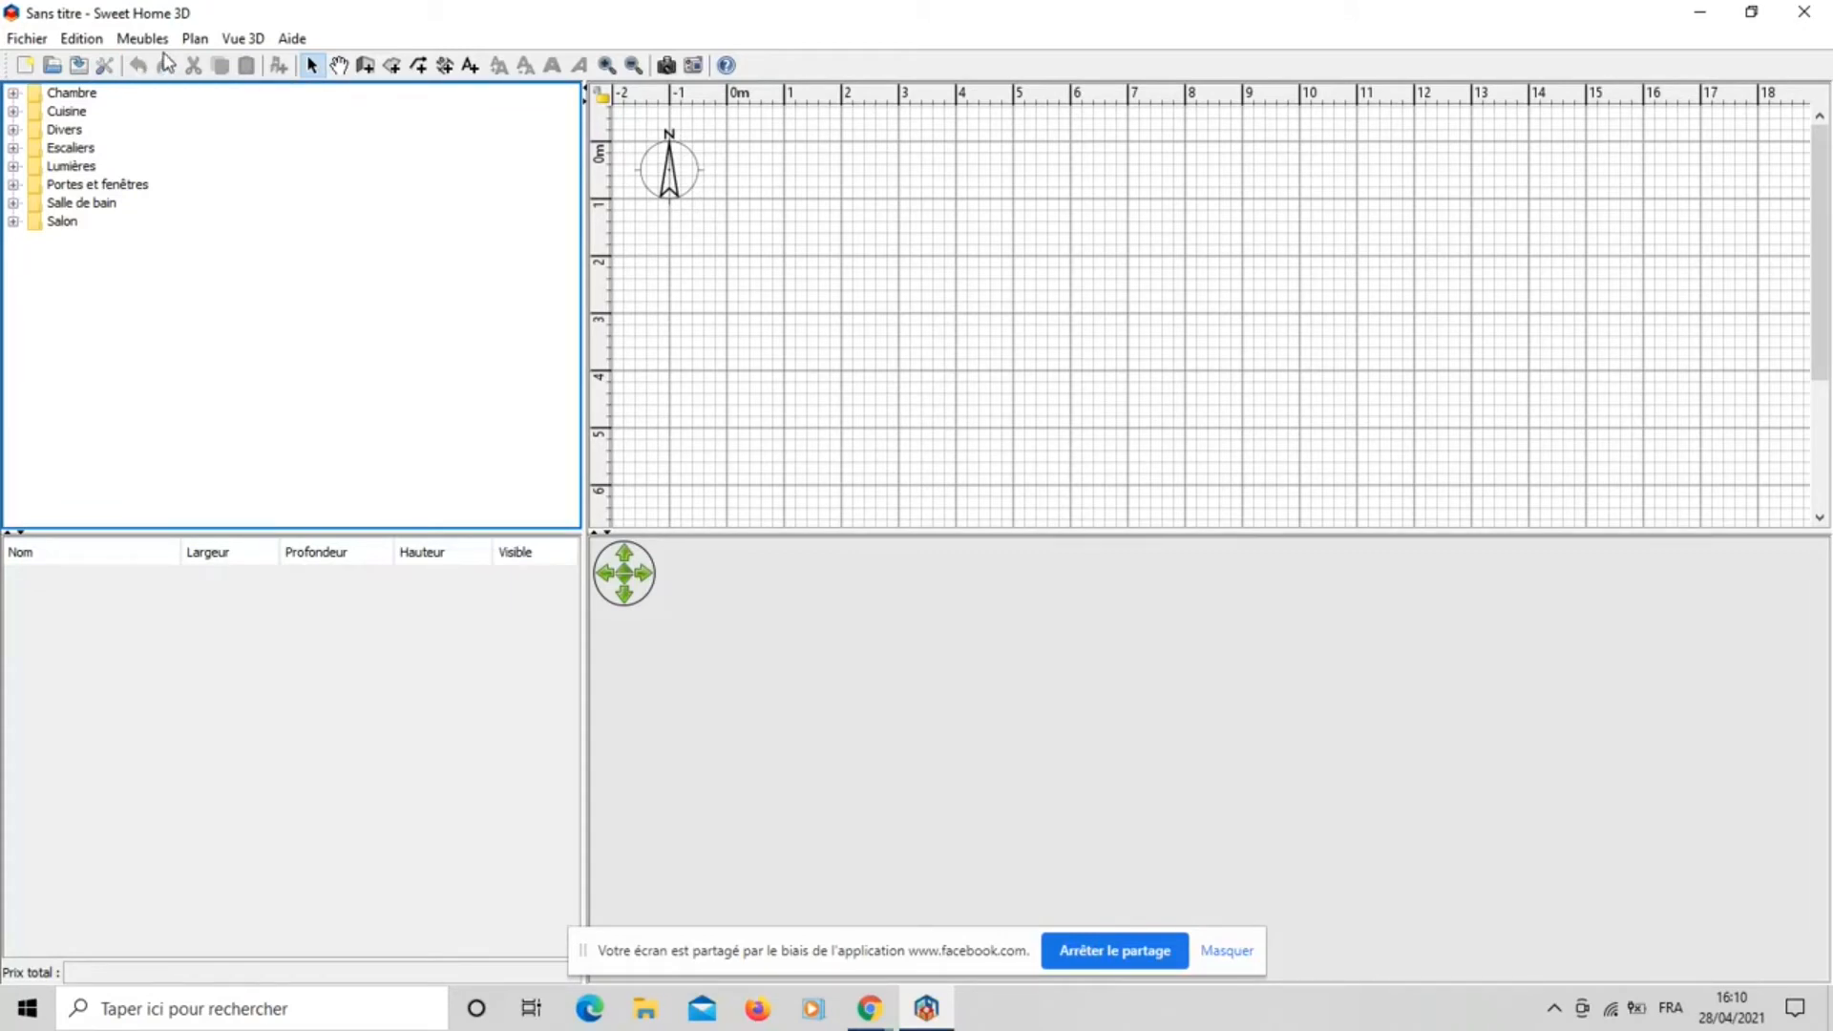
Review the file commands and the undo, redo, cut, copy and paste commands with their keyboard shortcuts.
left_click(67, 38)
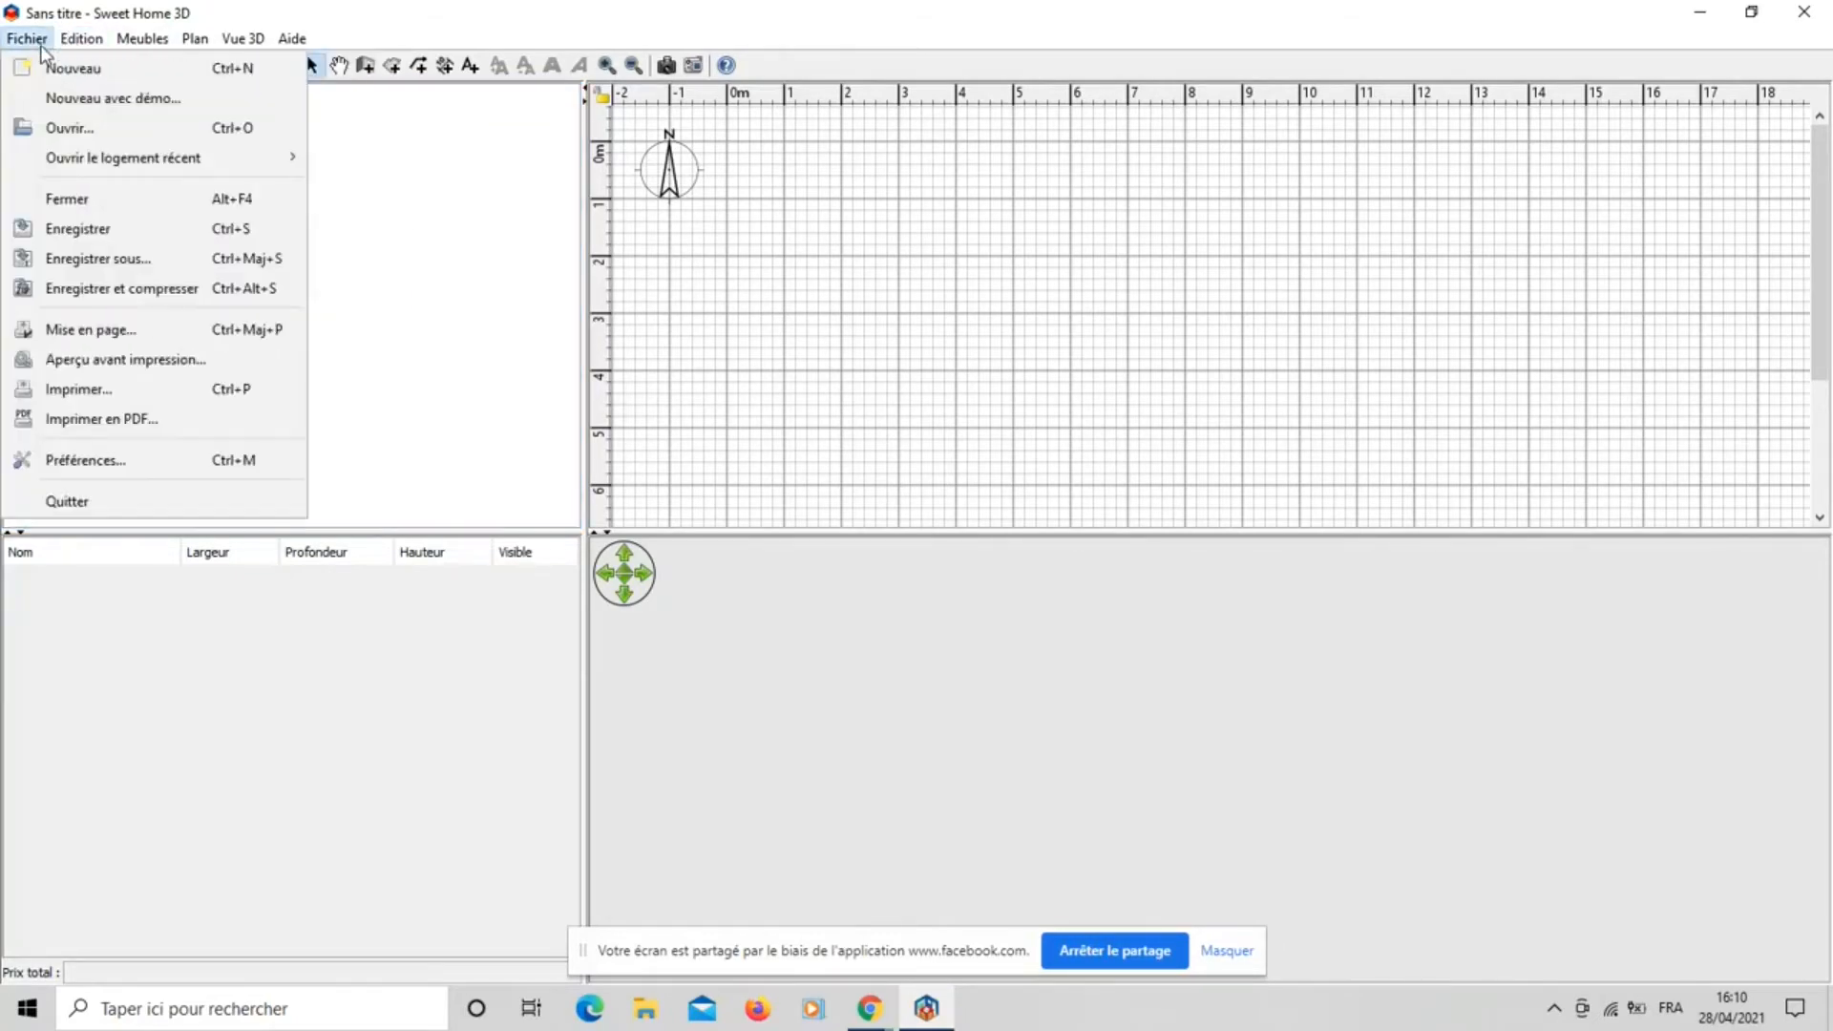
mouse_move(116, 46)
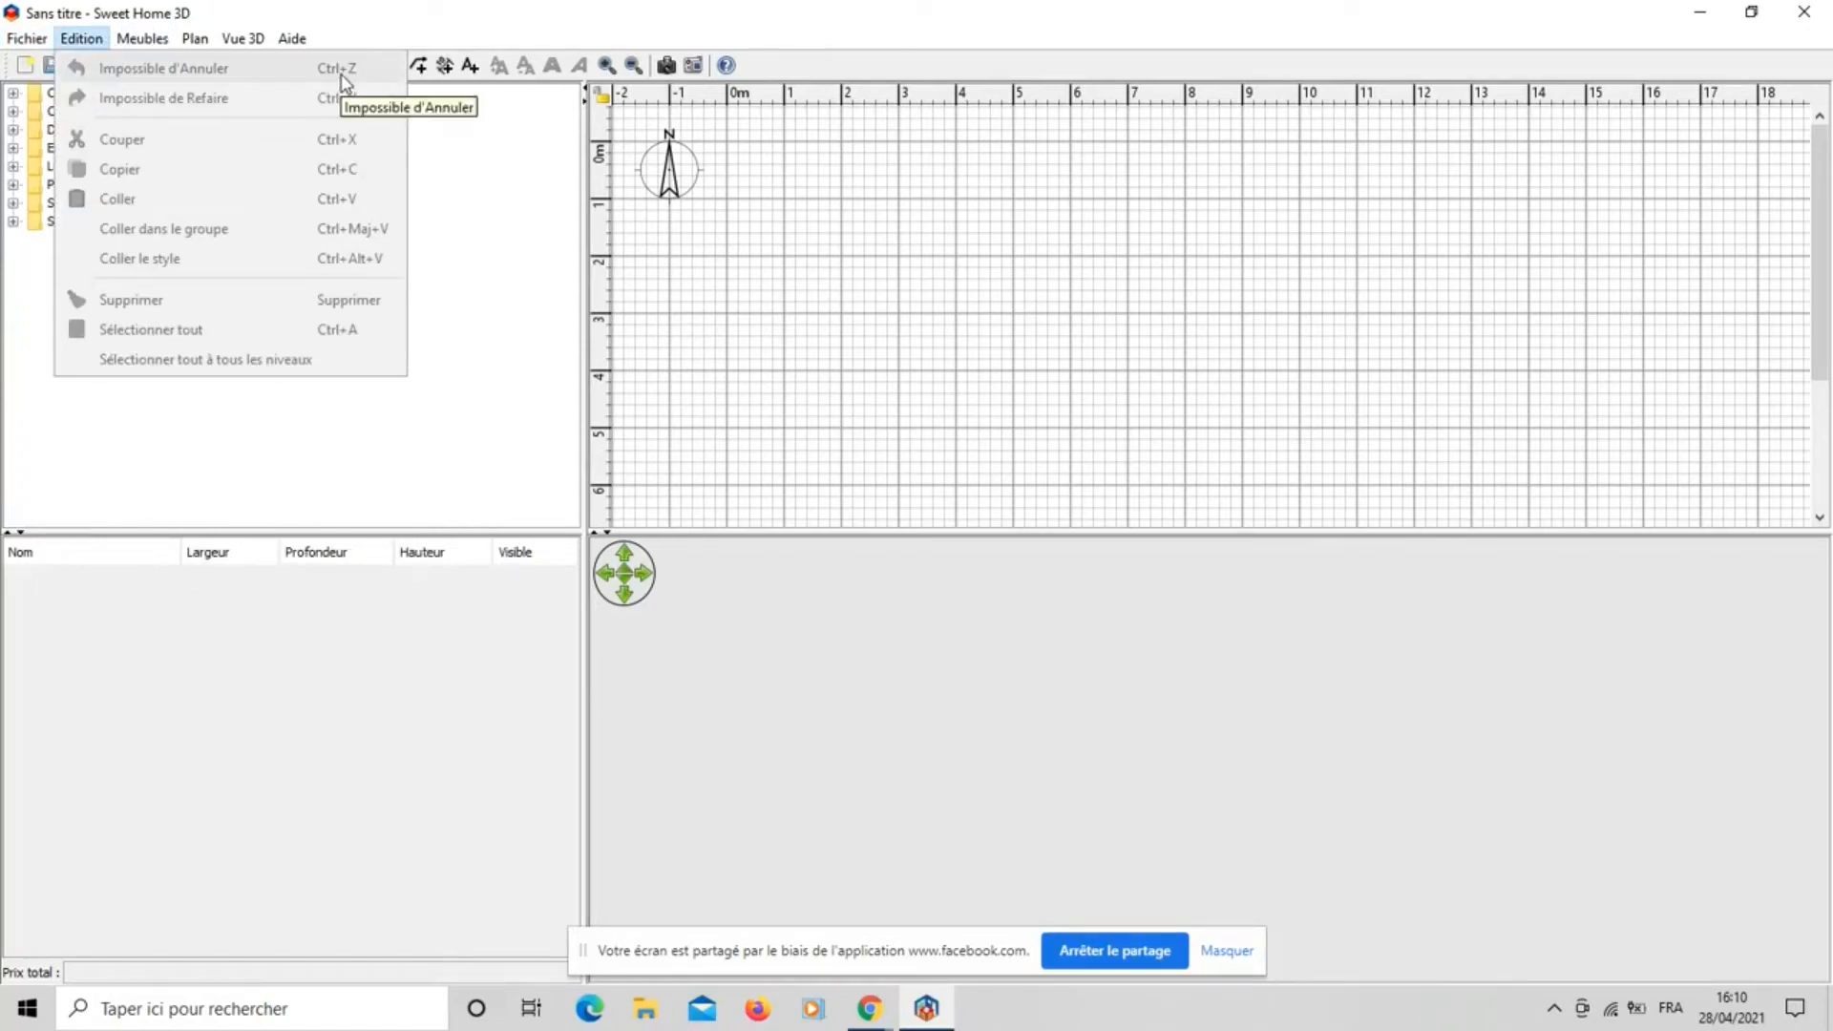
left_click(425, 25)
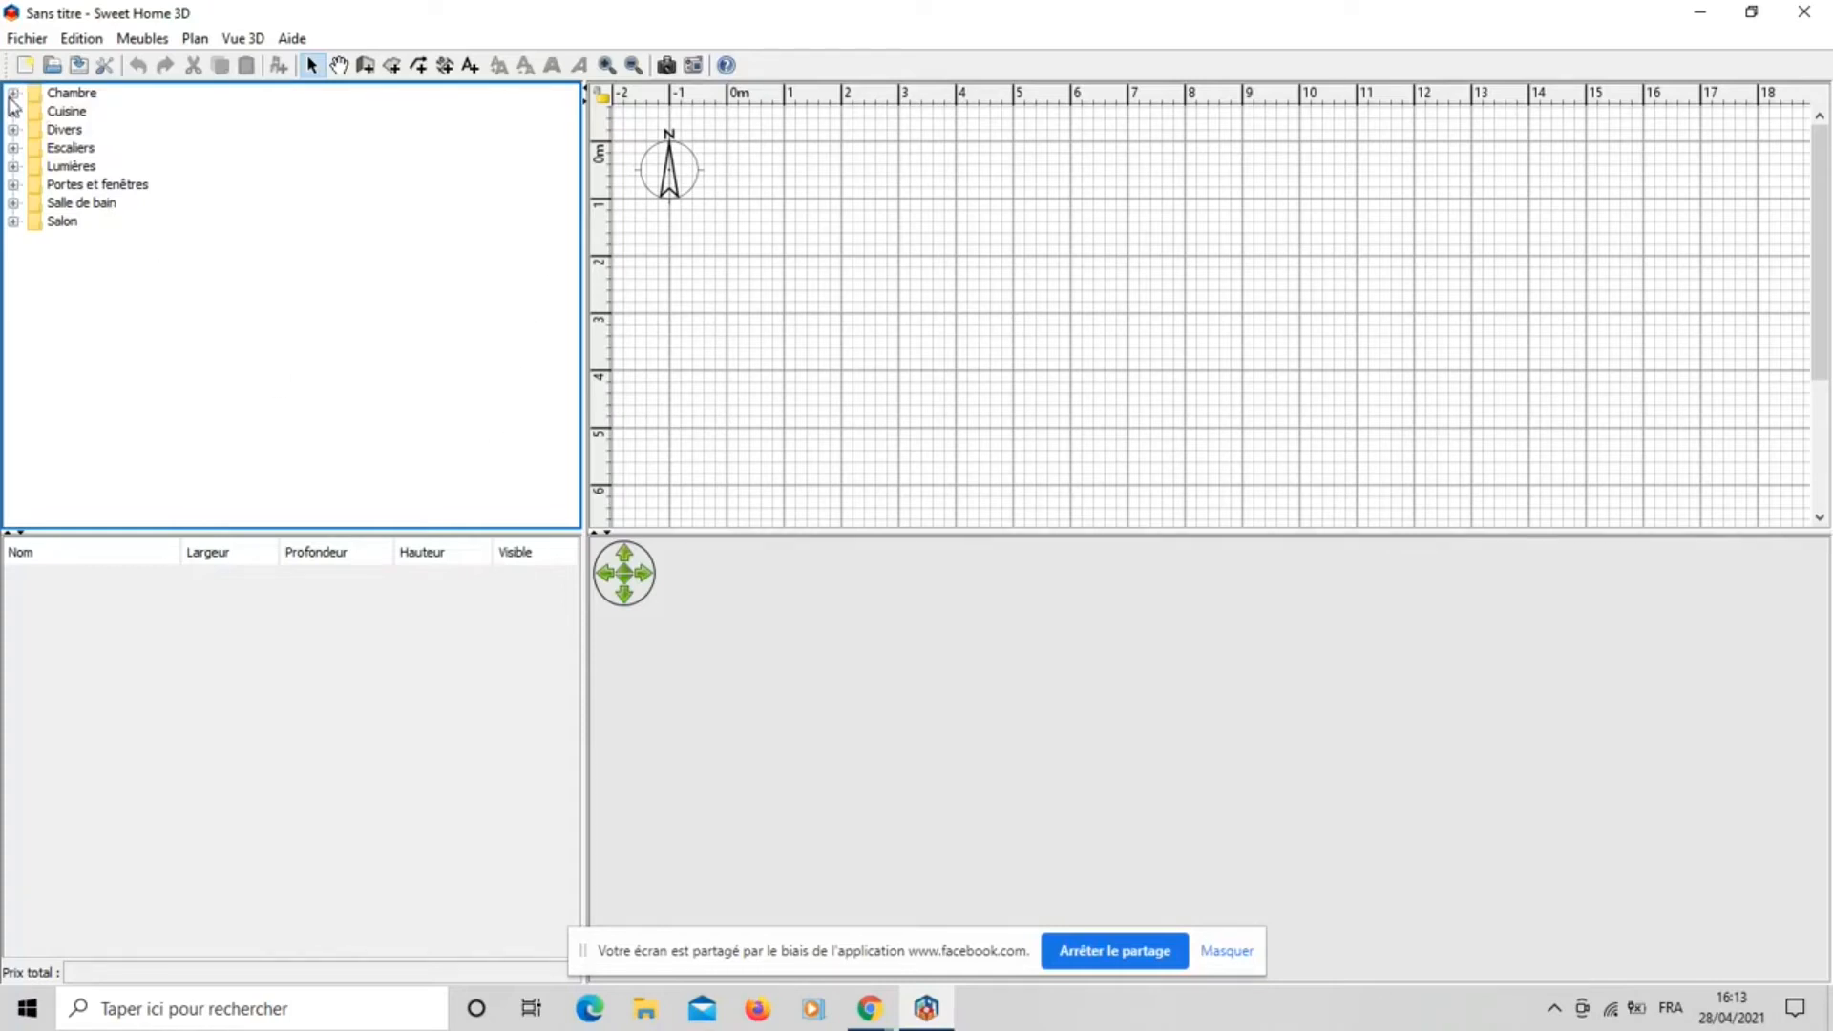
Browse the Chambre and Cuisine categories of the furniture catalogue and preview kitchen items such as Hotte and Meuble haut de cuisine.
left_click(14, 92)
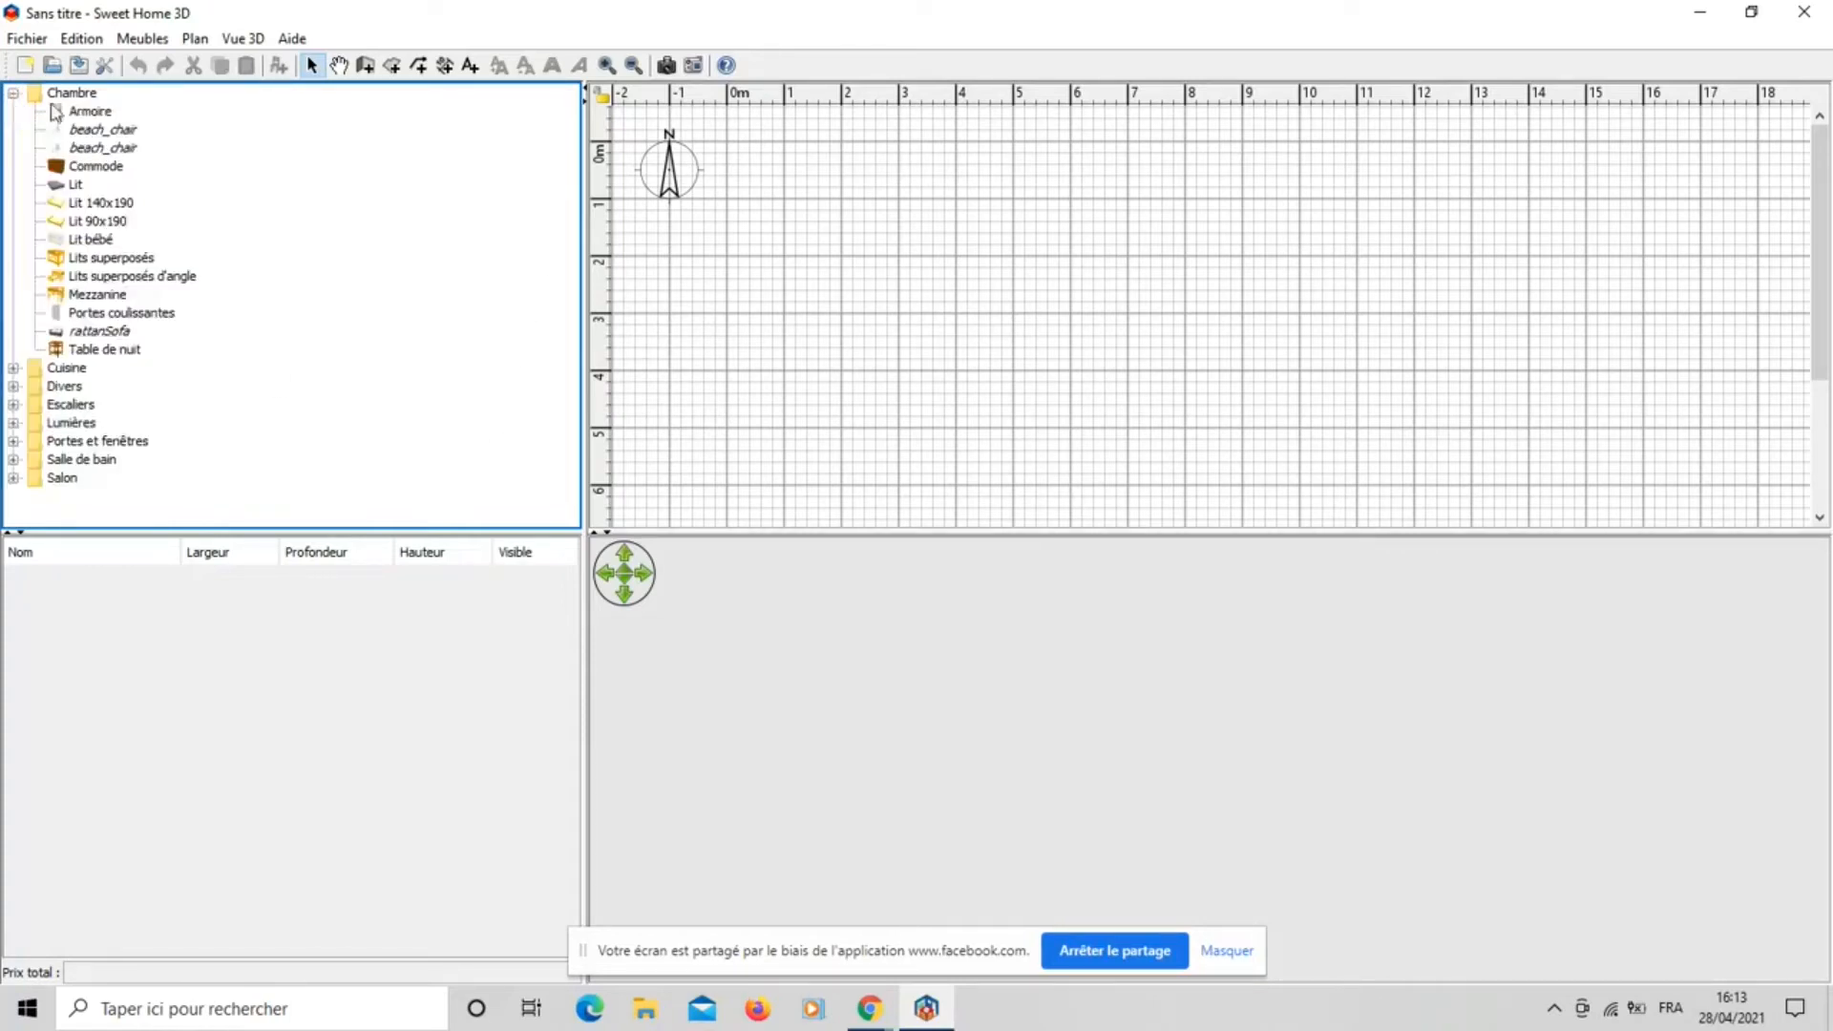
left_click(13, 93)
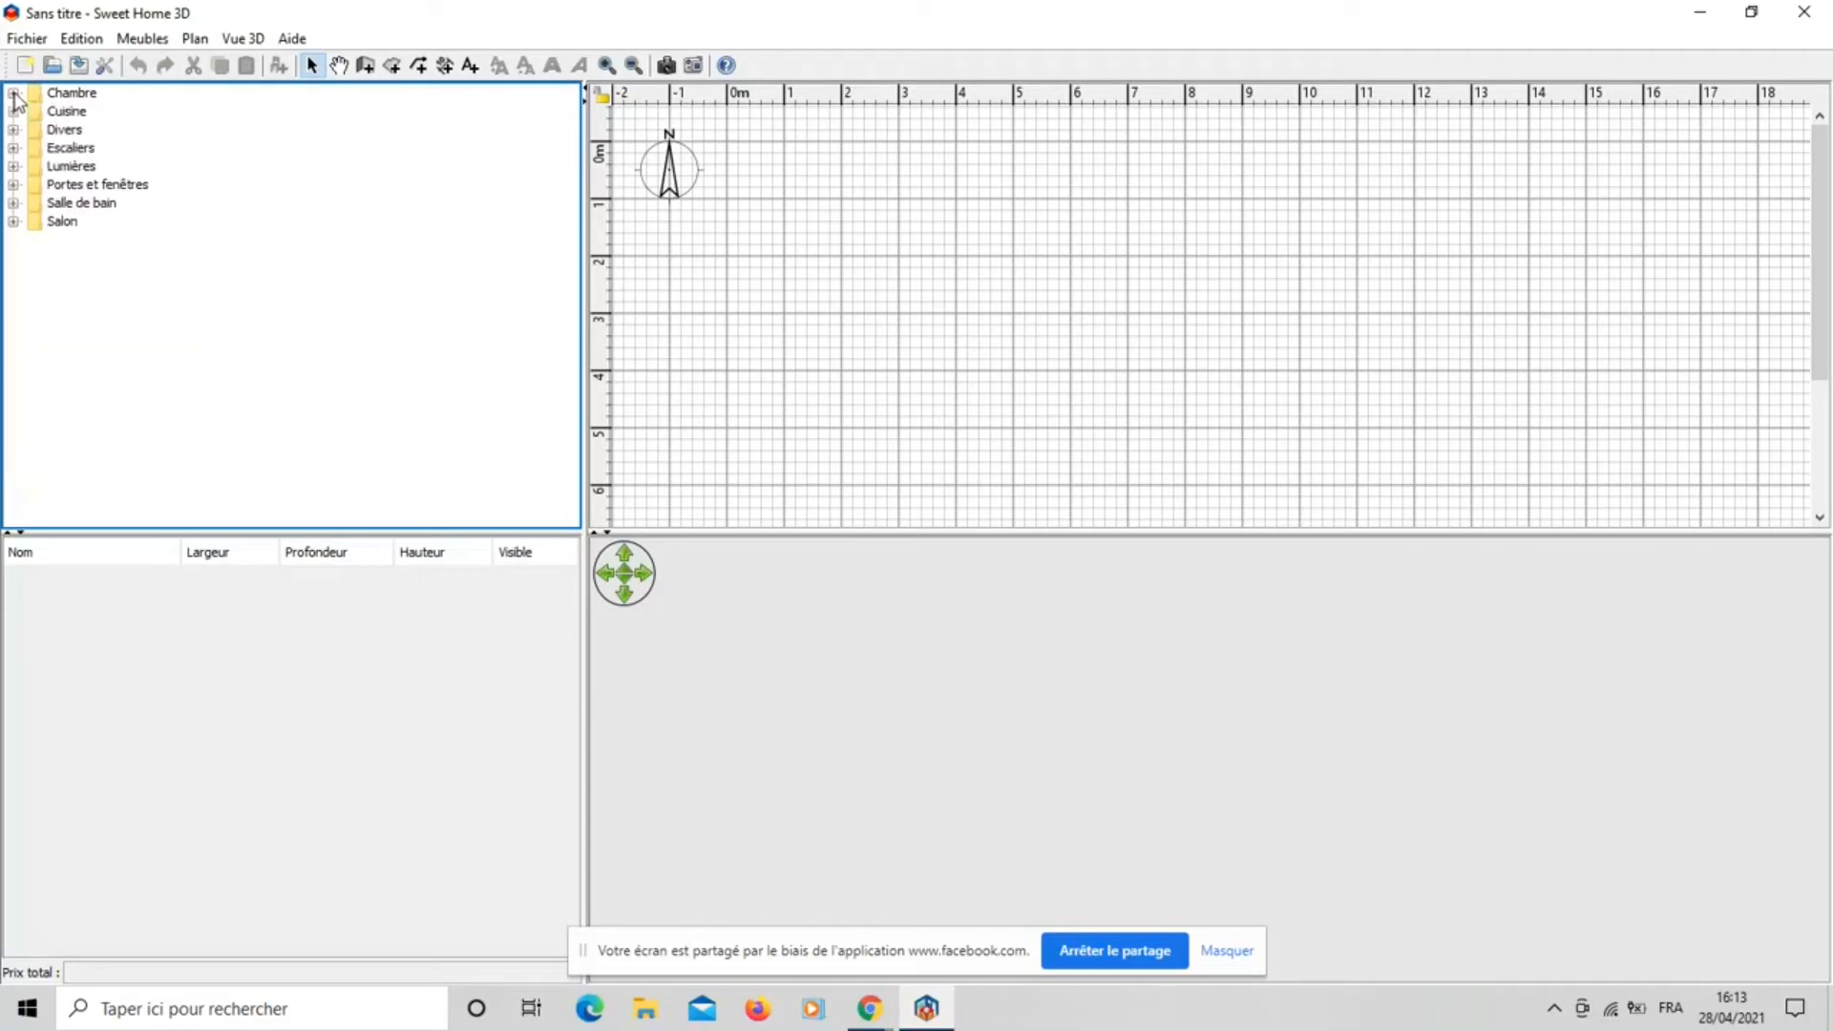
left_click(13, 111)
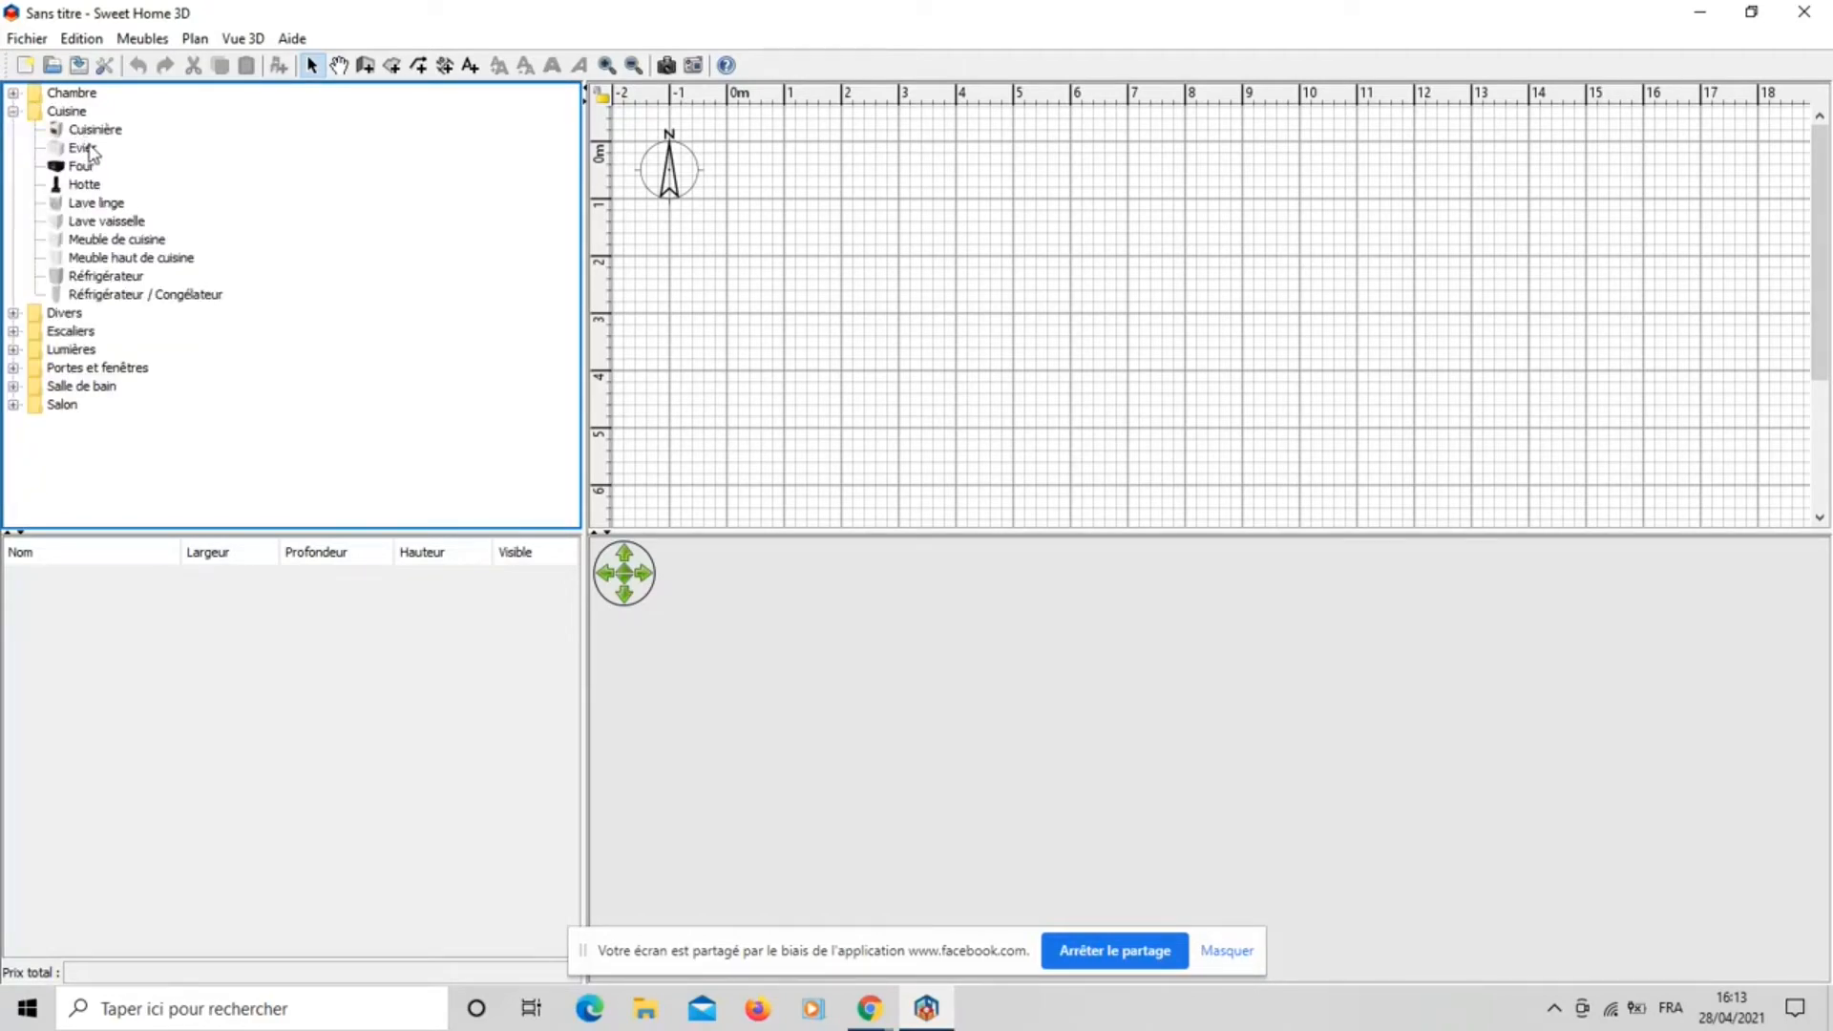
mouse_move(87, 150)
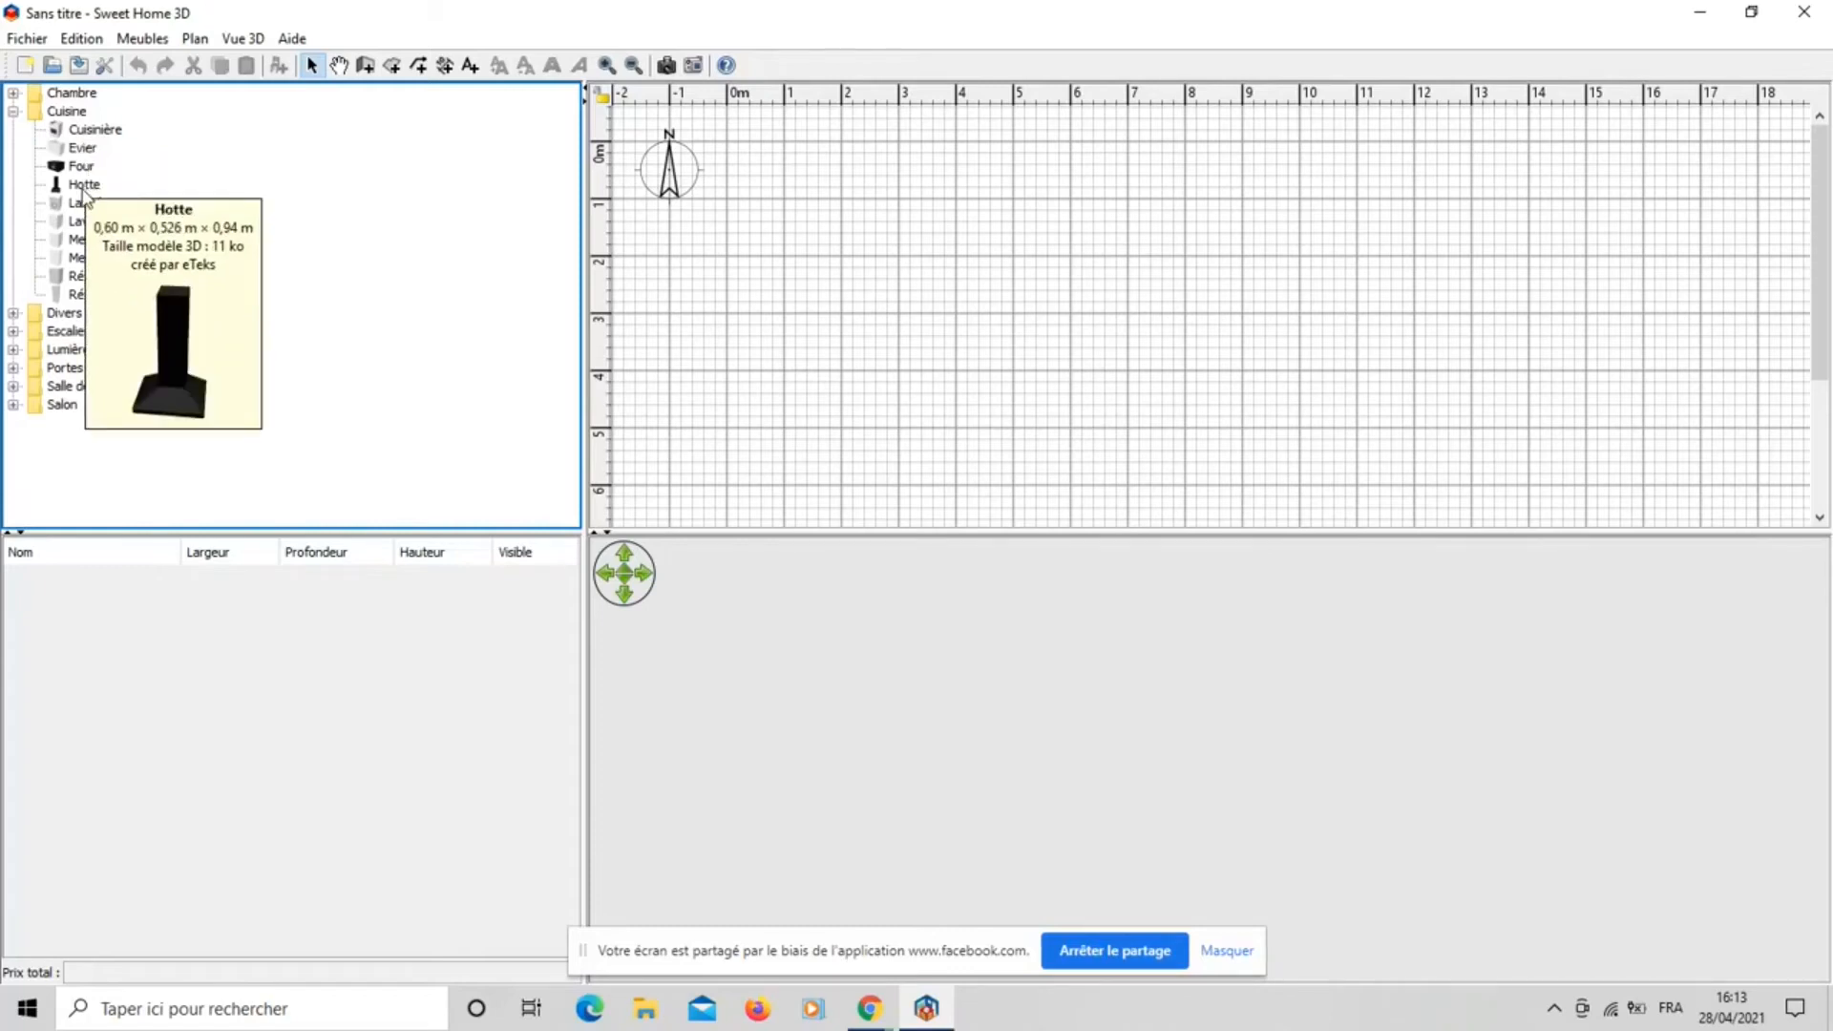
mouse_move(83, 224)
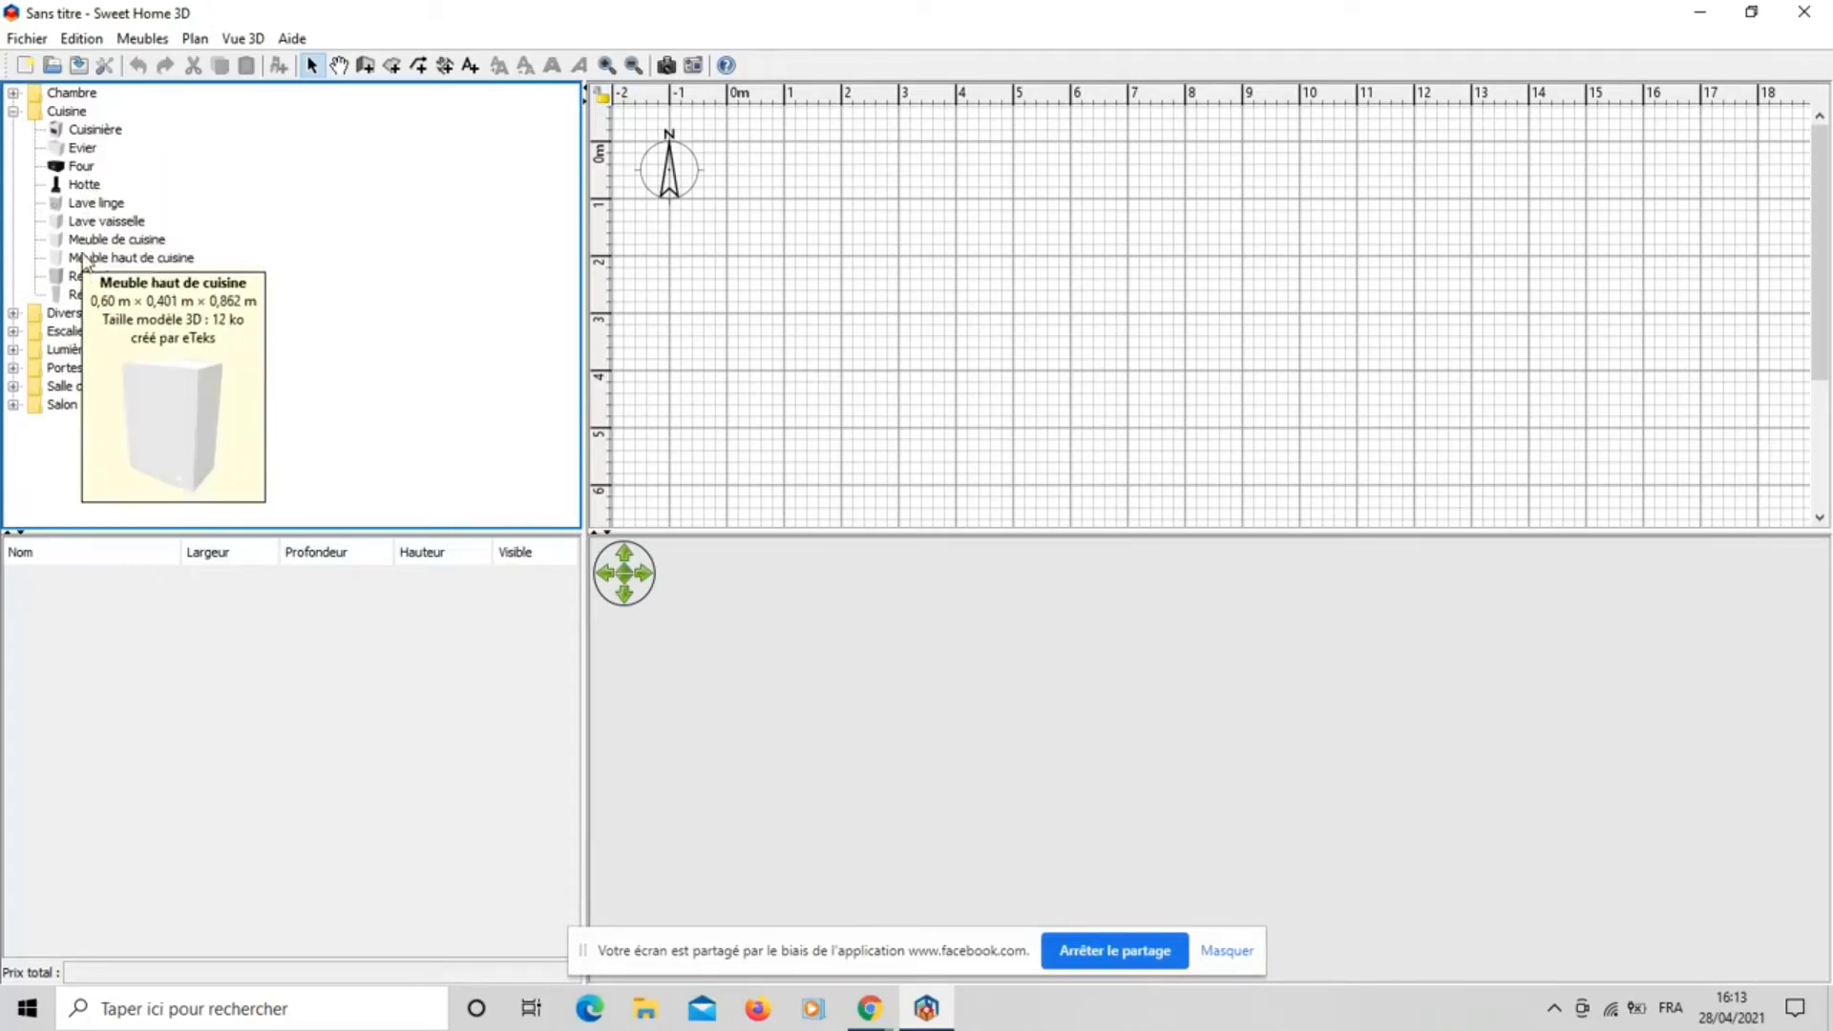
mouse_move(87, 298)
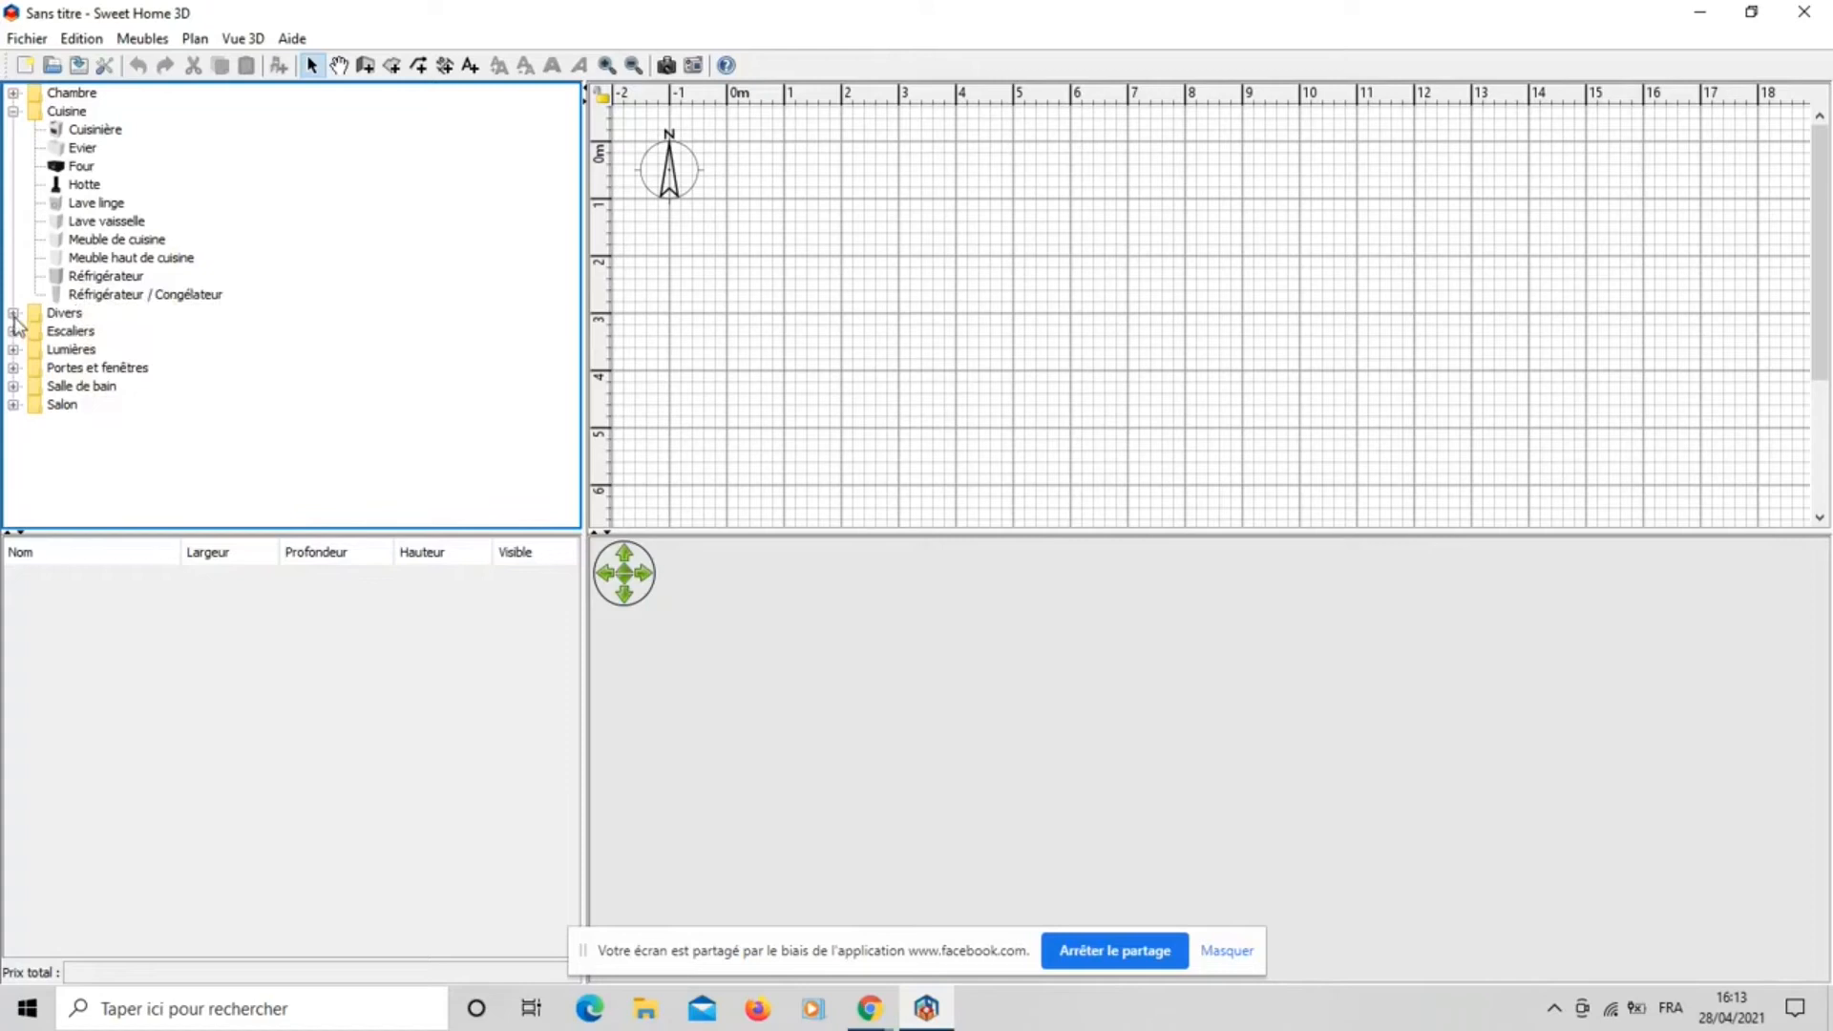
Browse the Divers category of the furniture catalogue and preview items such as Balustrade and Cylindre.
left_click(13, 313)
scroll(60, 334, "down", 2)
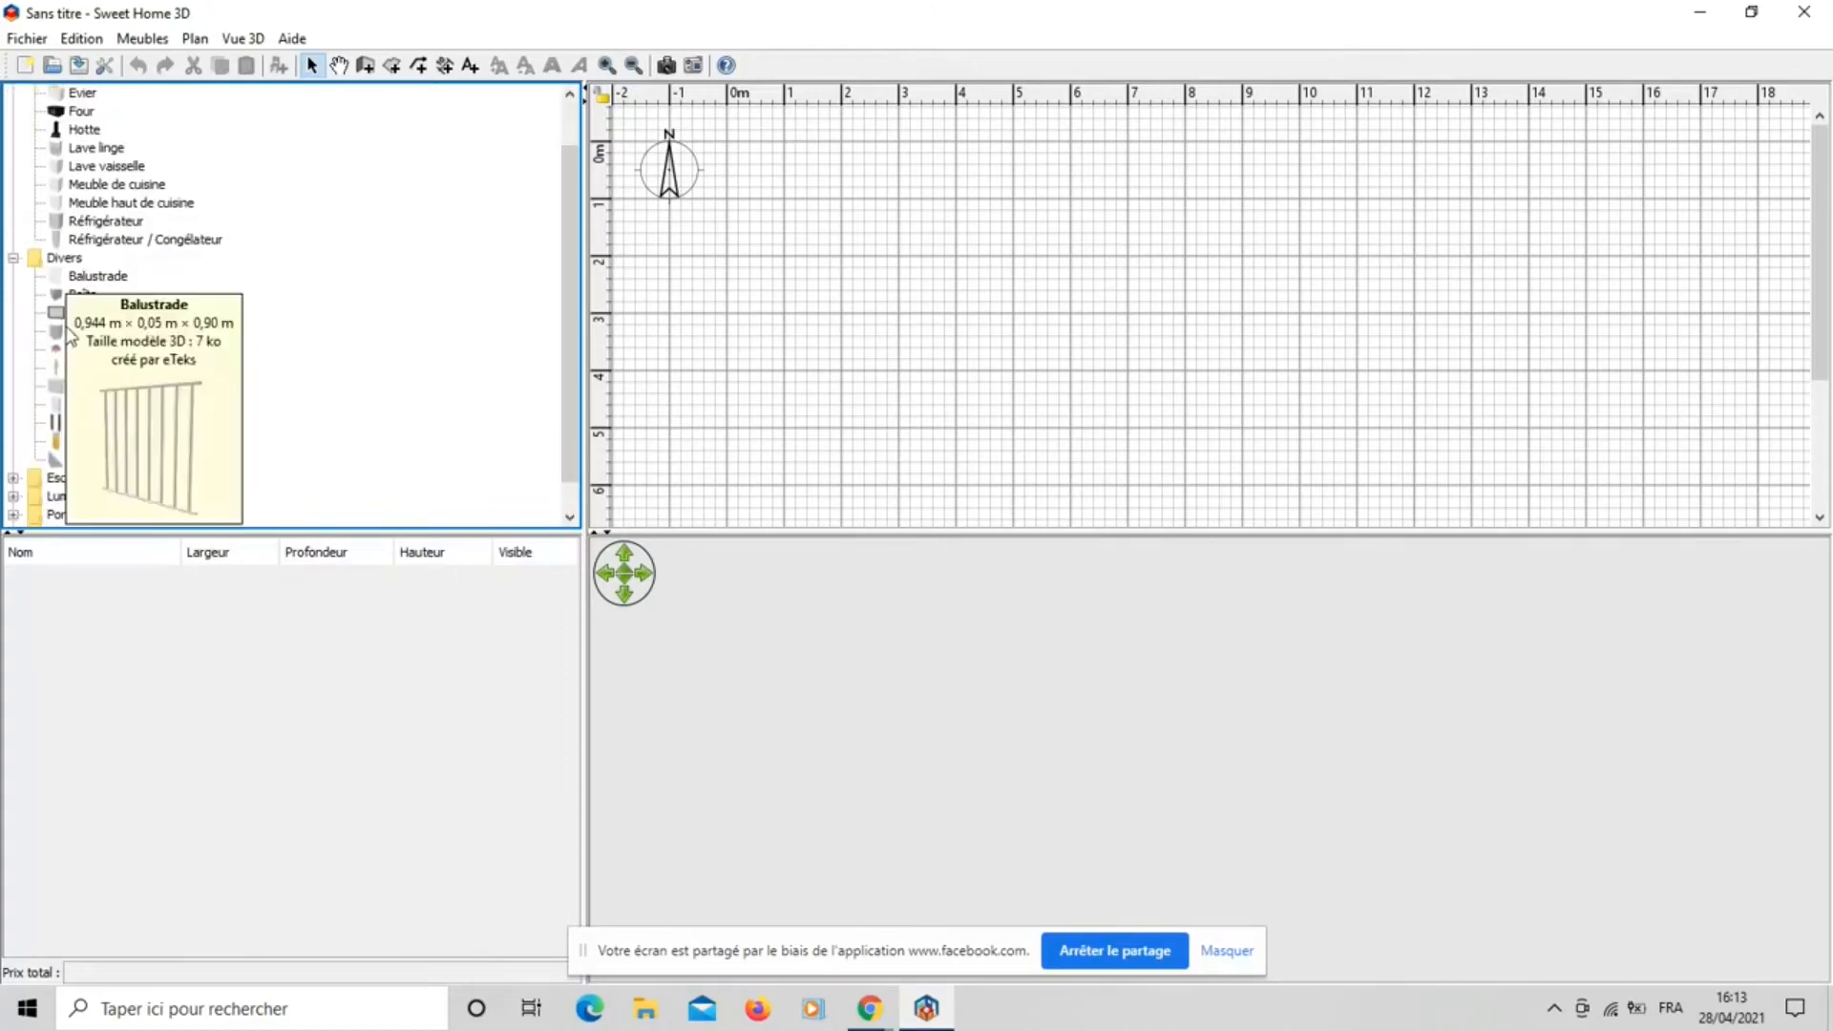
mouse_move(62, 377)
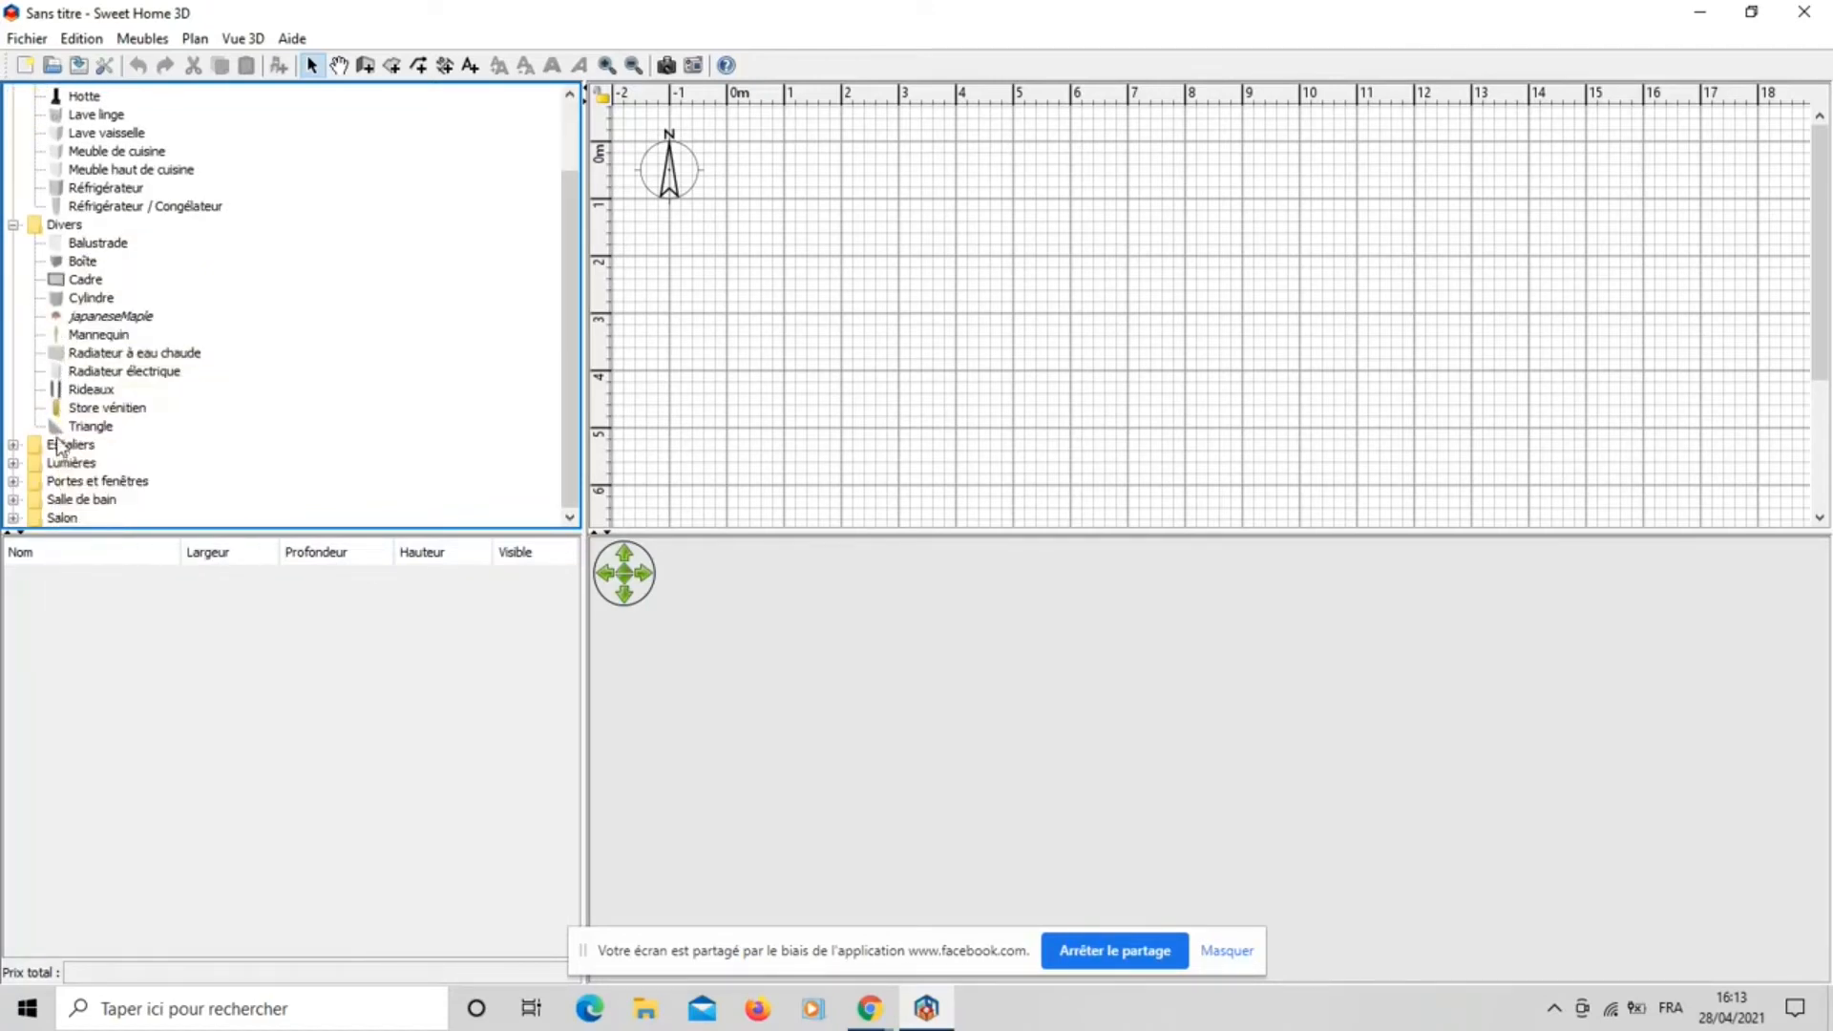
left_click(13, 227)
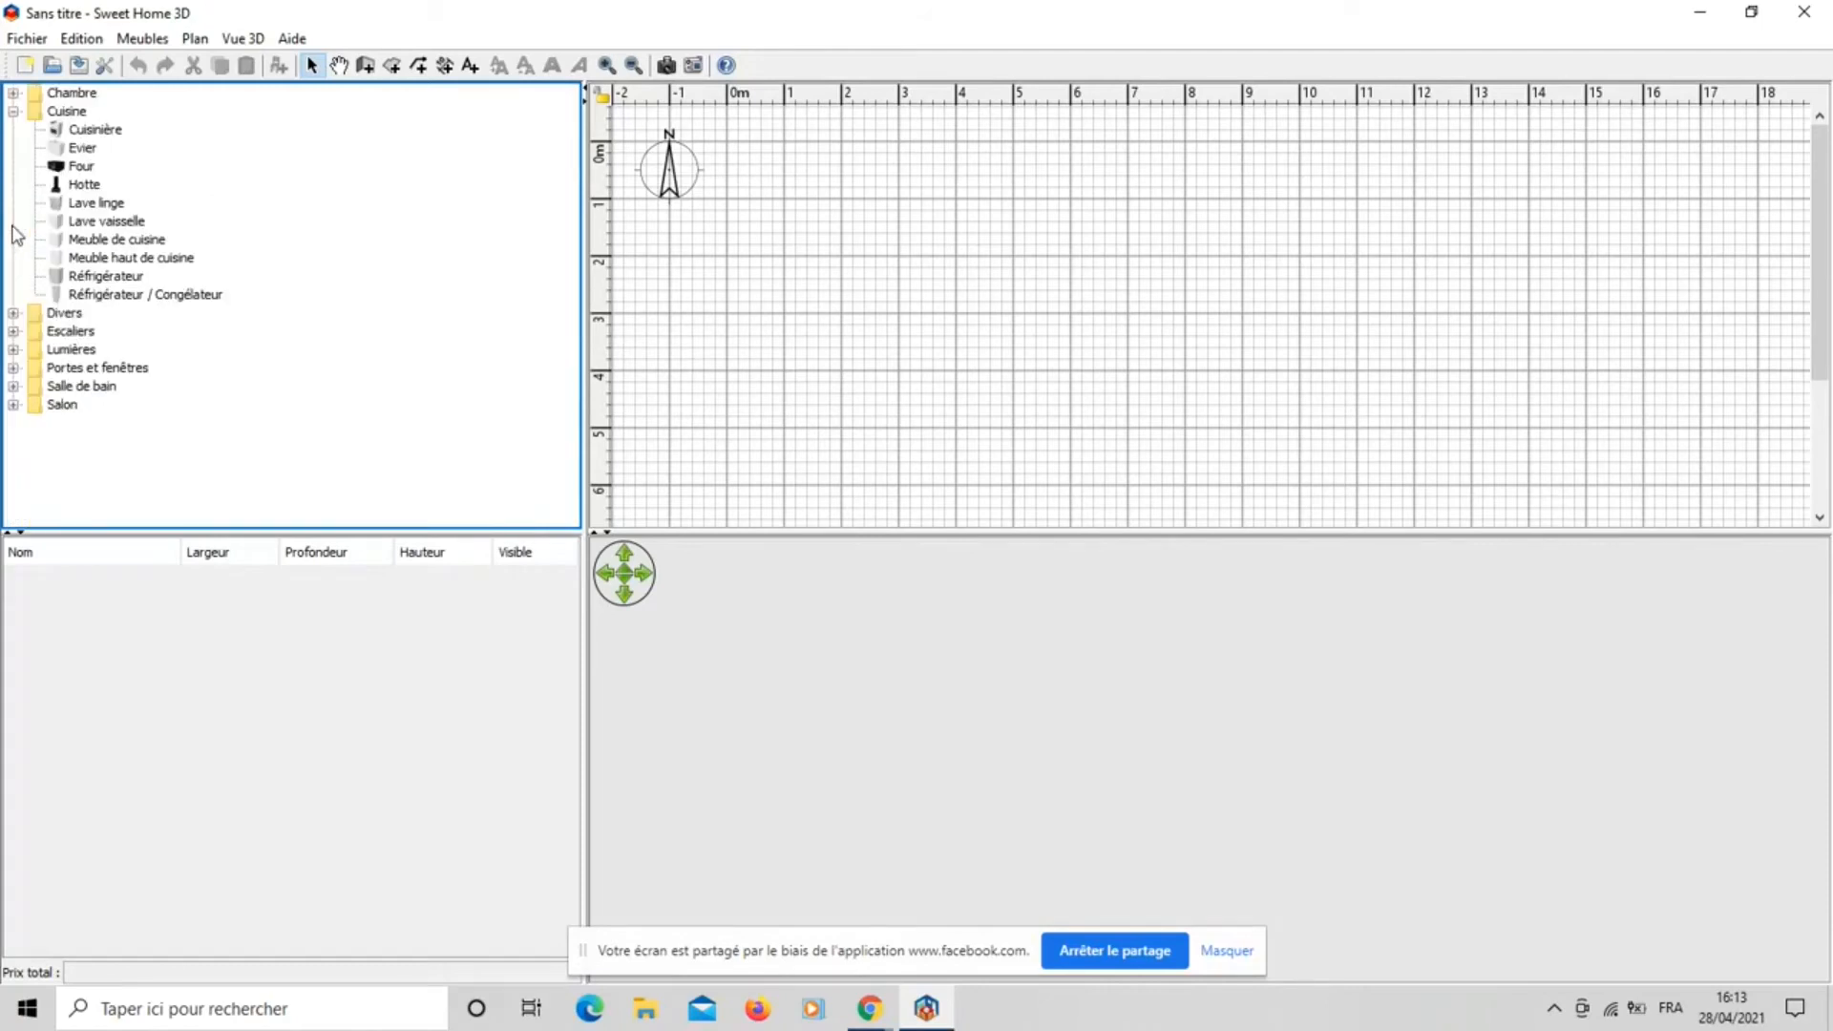
left_click(13, 313)
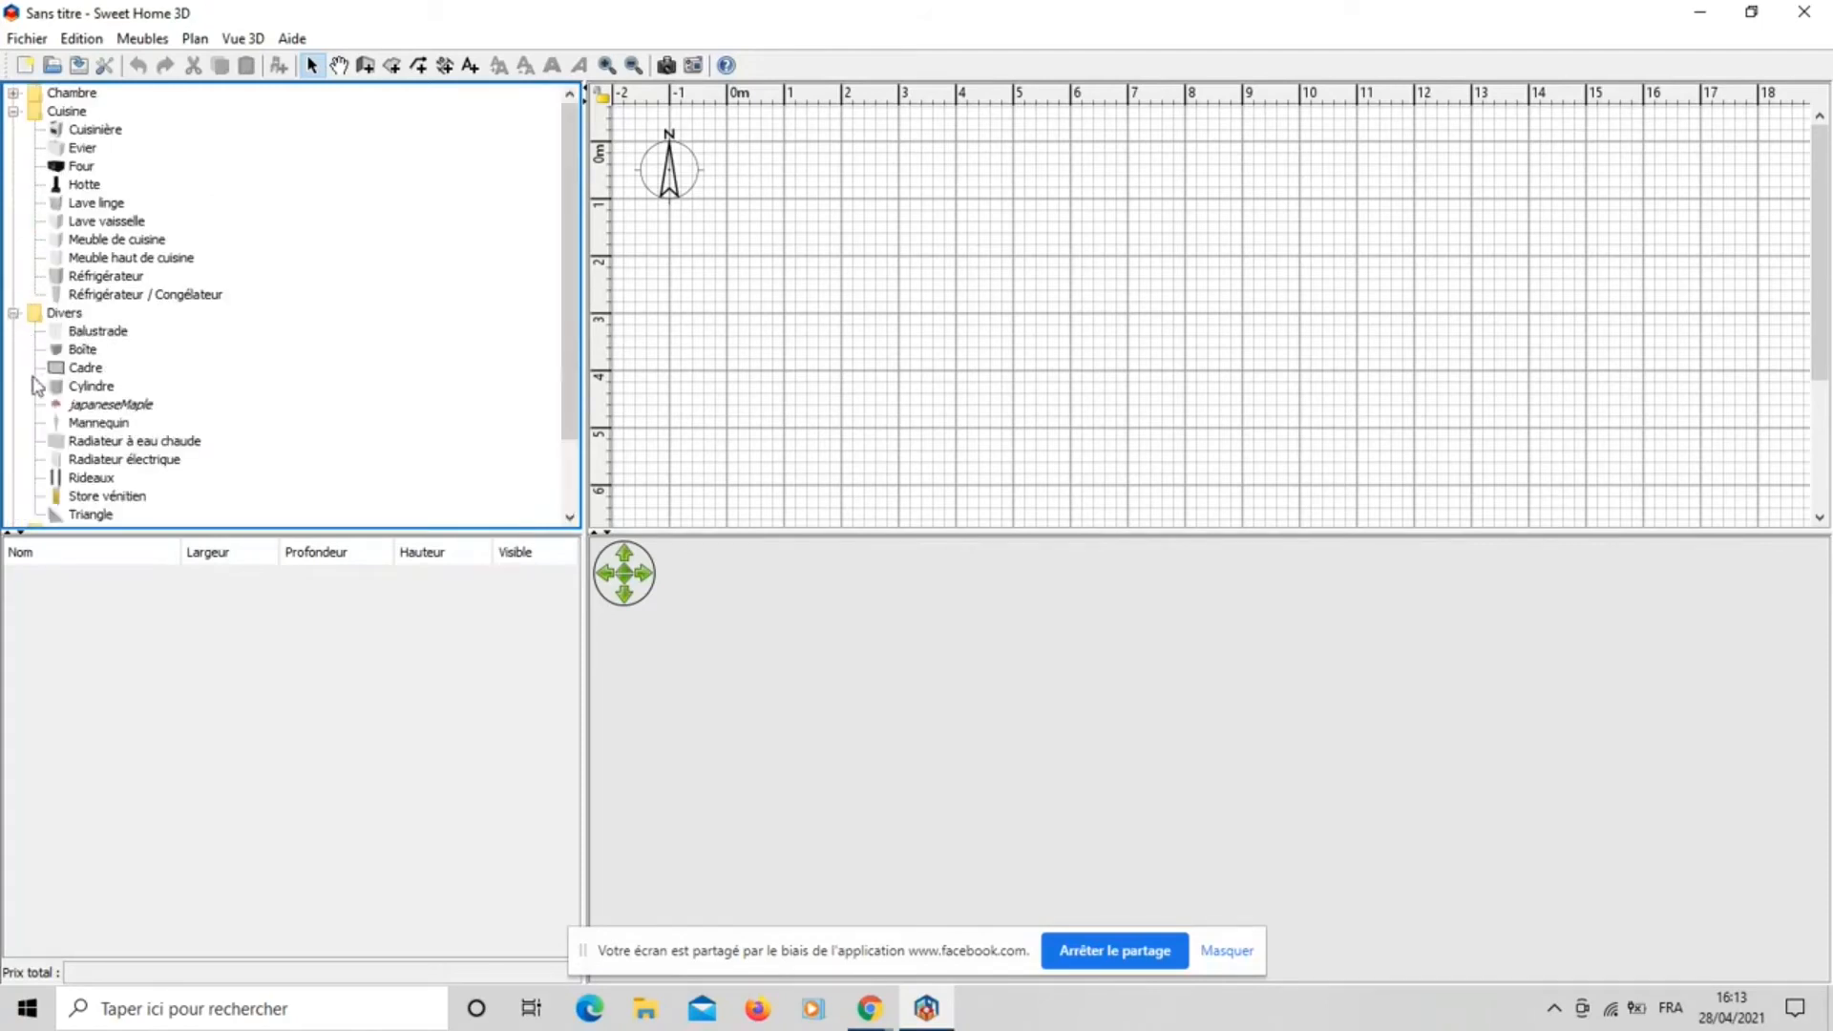
scroll(54, 392, "down", 1)
scroll(54, 392, "down", 1)
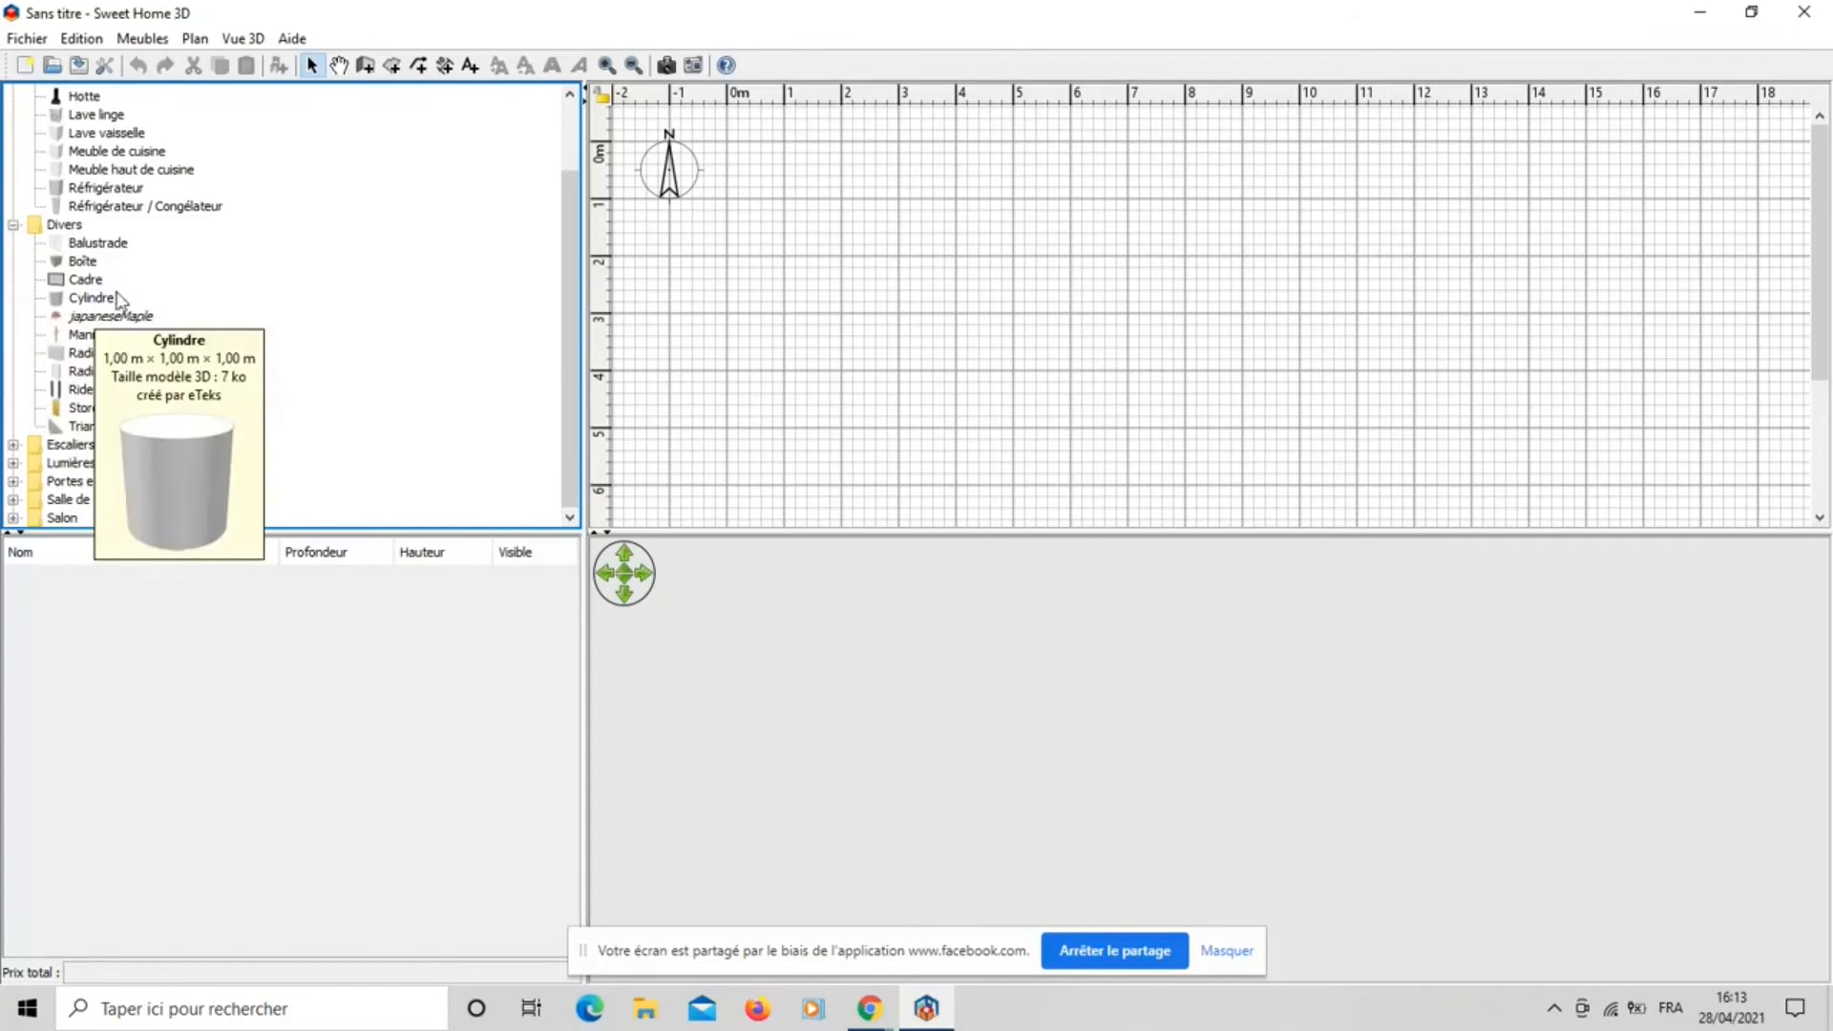
left_click(13, 226)
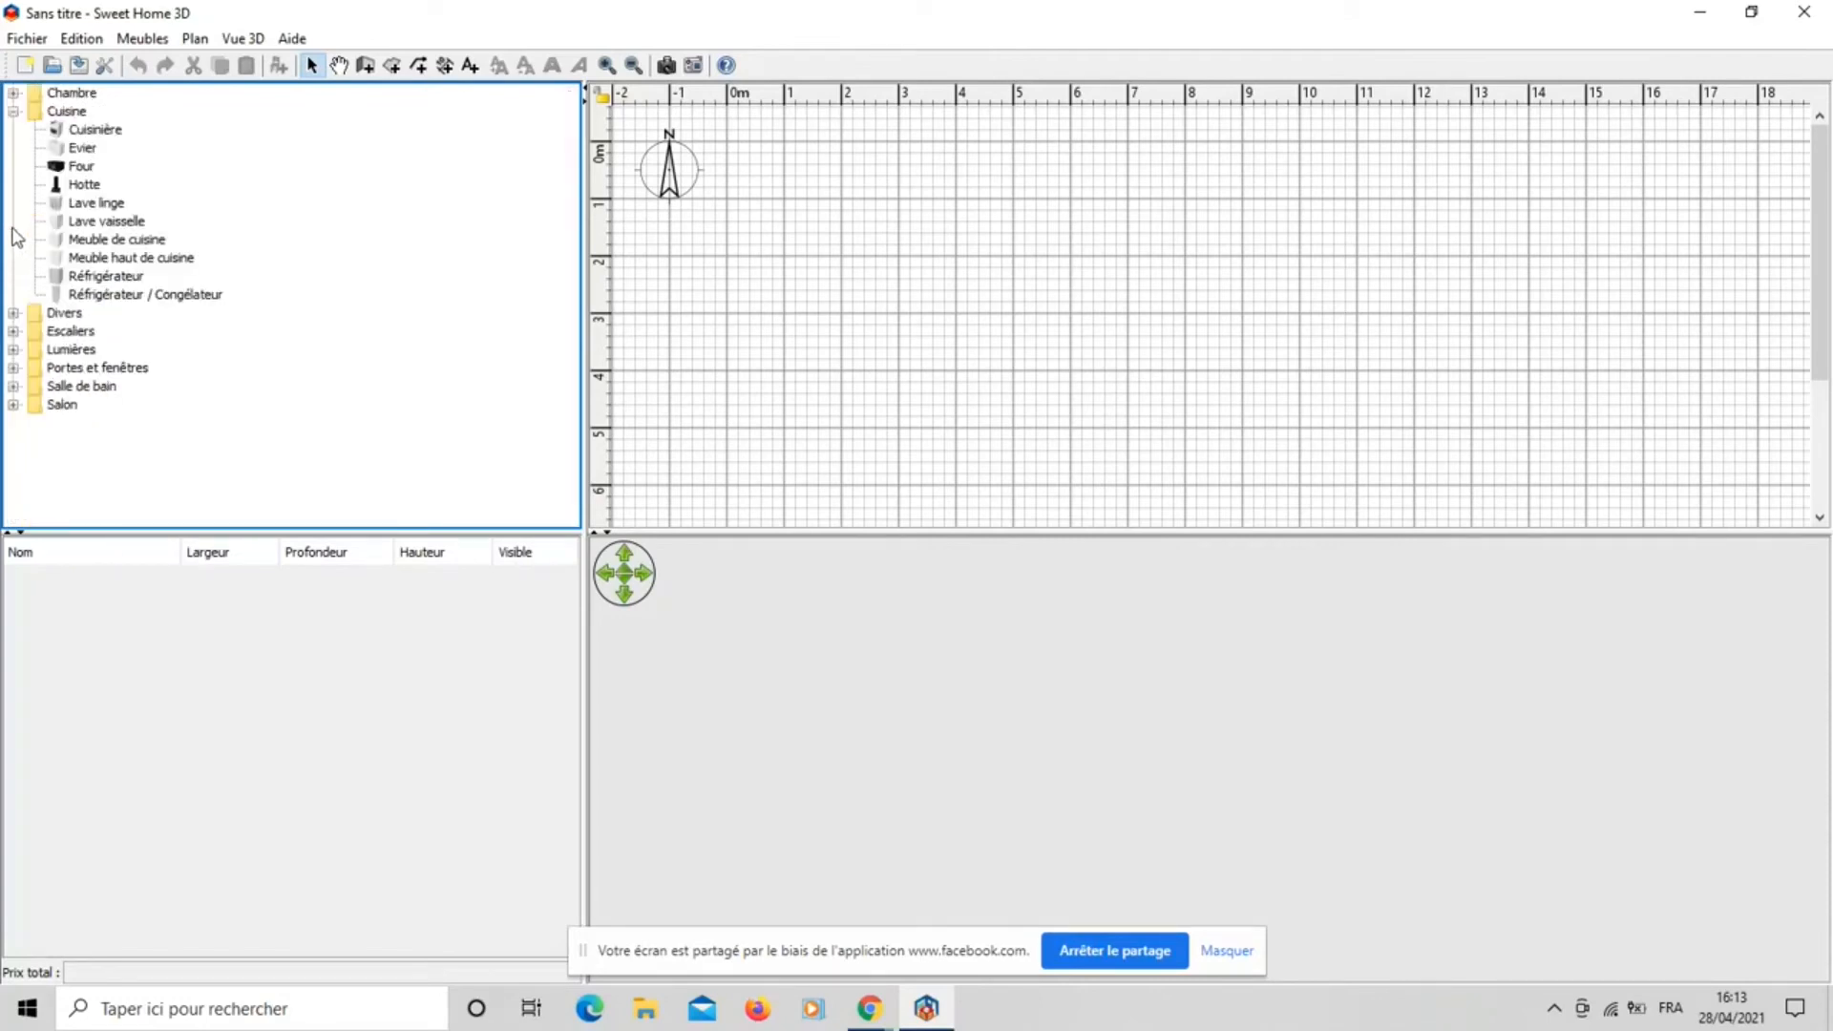
left_click(13, 313)
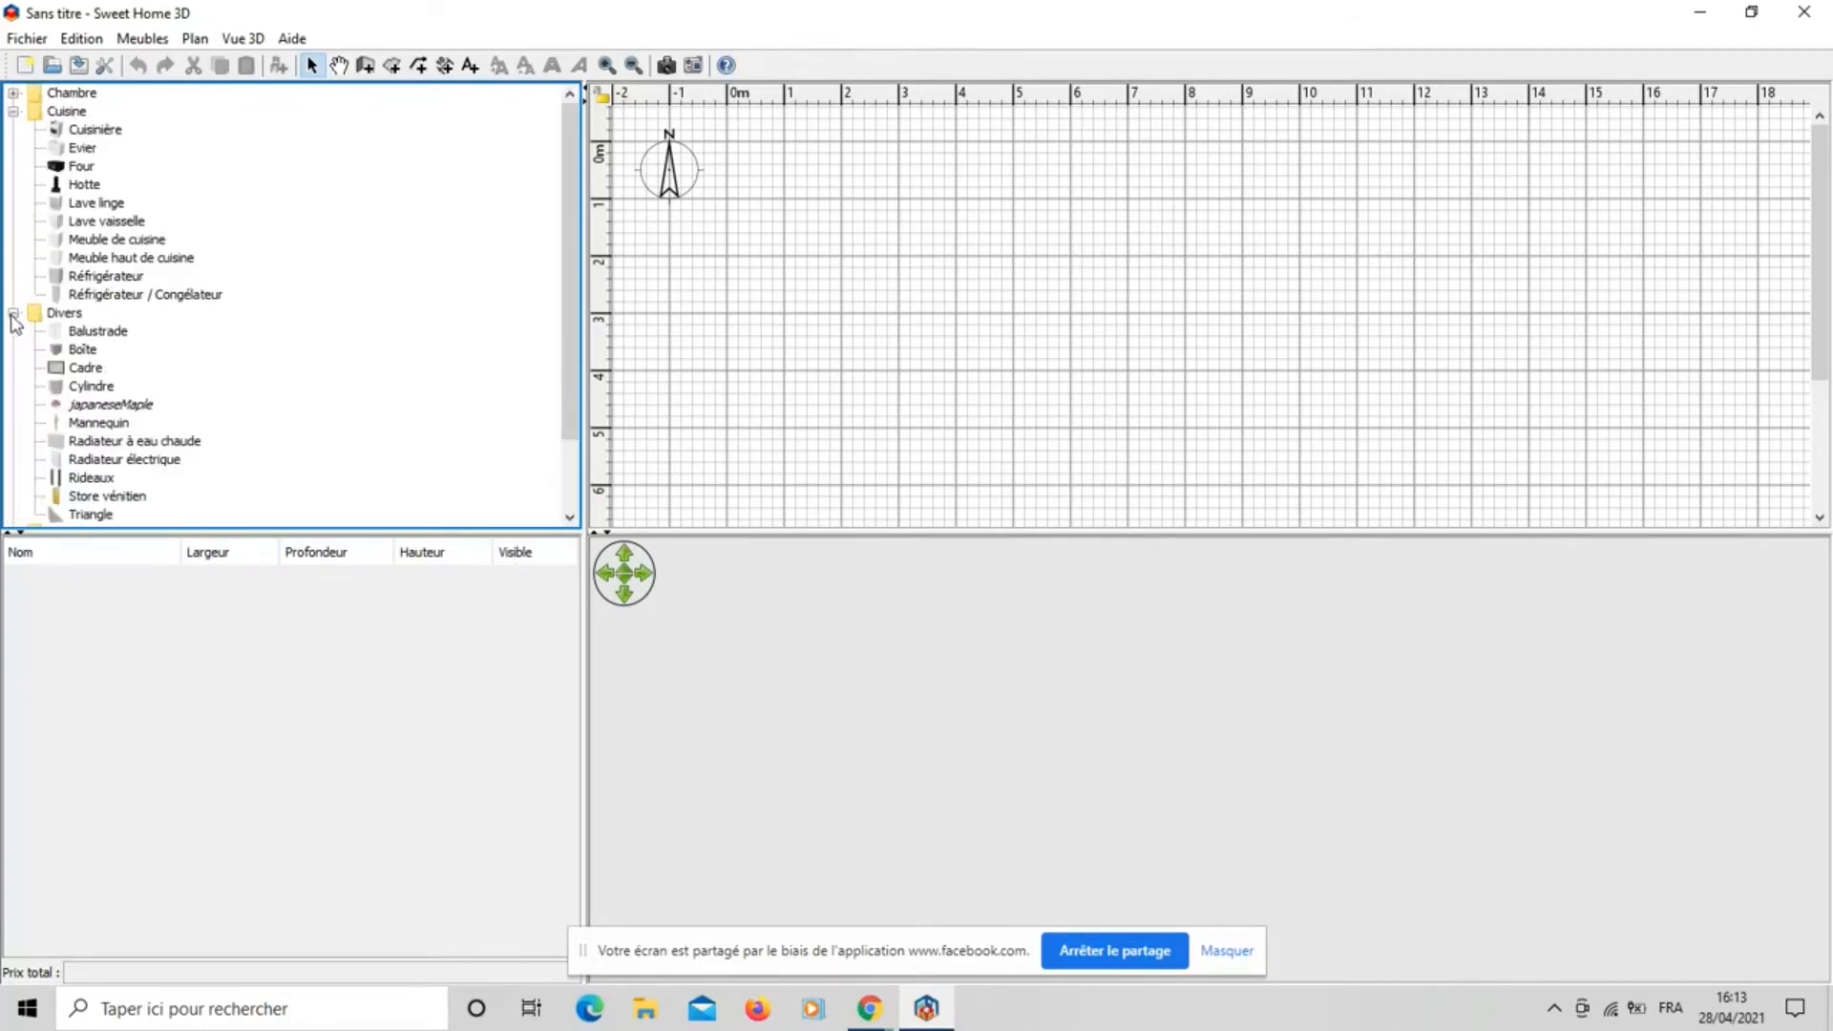
Collapse the Divers category and browse the Escaliers and Lumières categories of the furniture catalogue.
left_click(13, 313)
left_click(14, 331)
left_click(13, 332)
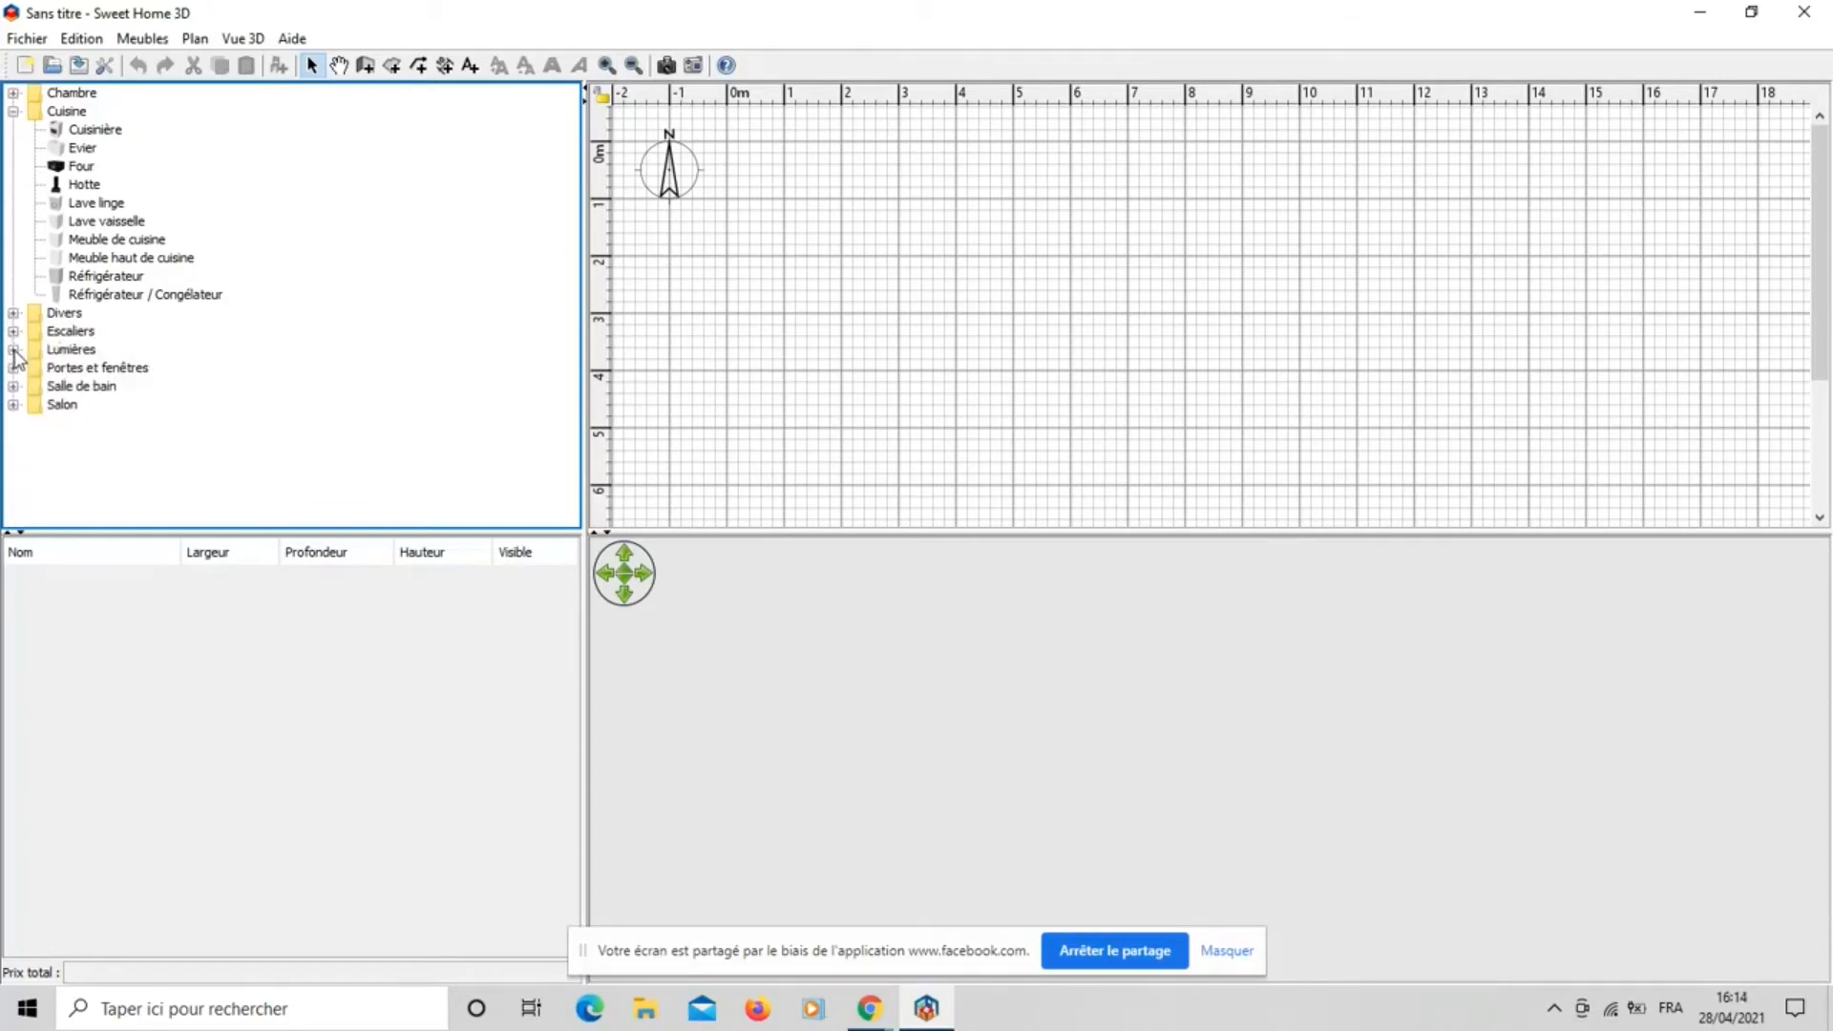
left_click(14, 350)
left_click(14, 262)
Create a new home from the Maison 5 pièces demo and maximize its window.
left_click(29, 39)
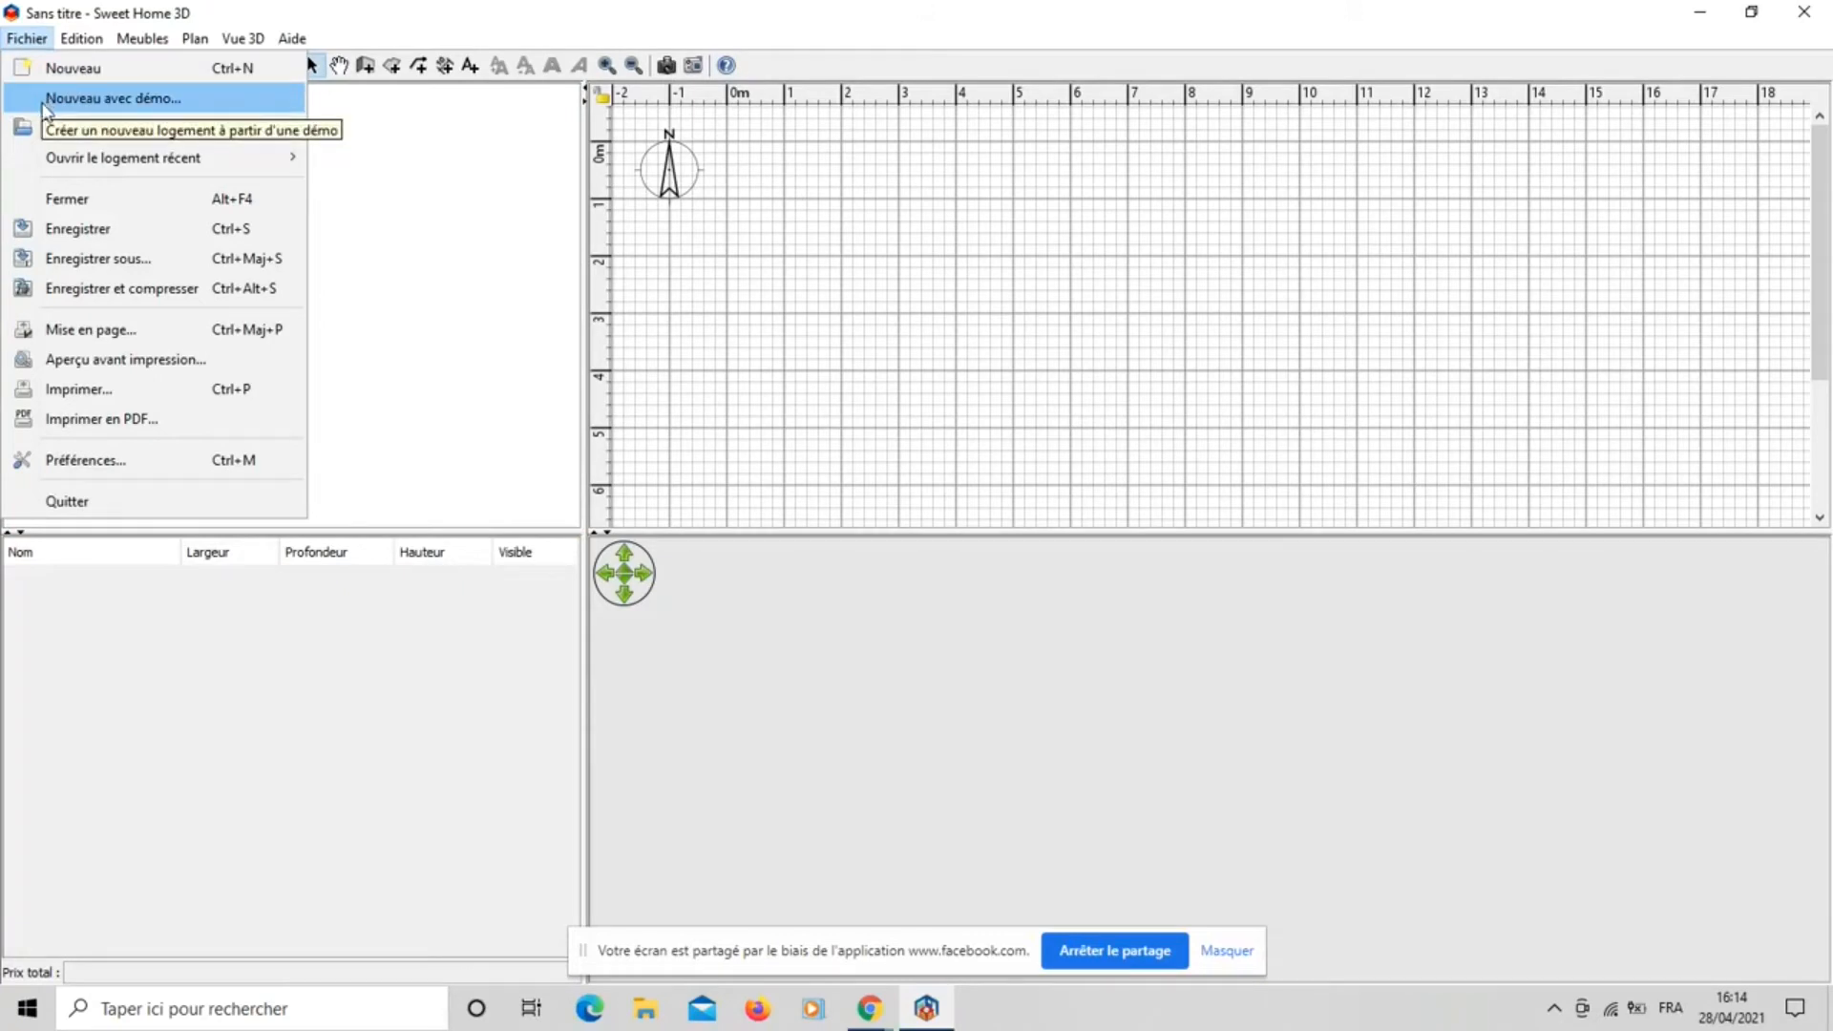
left_click(45, 102)
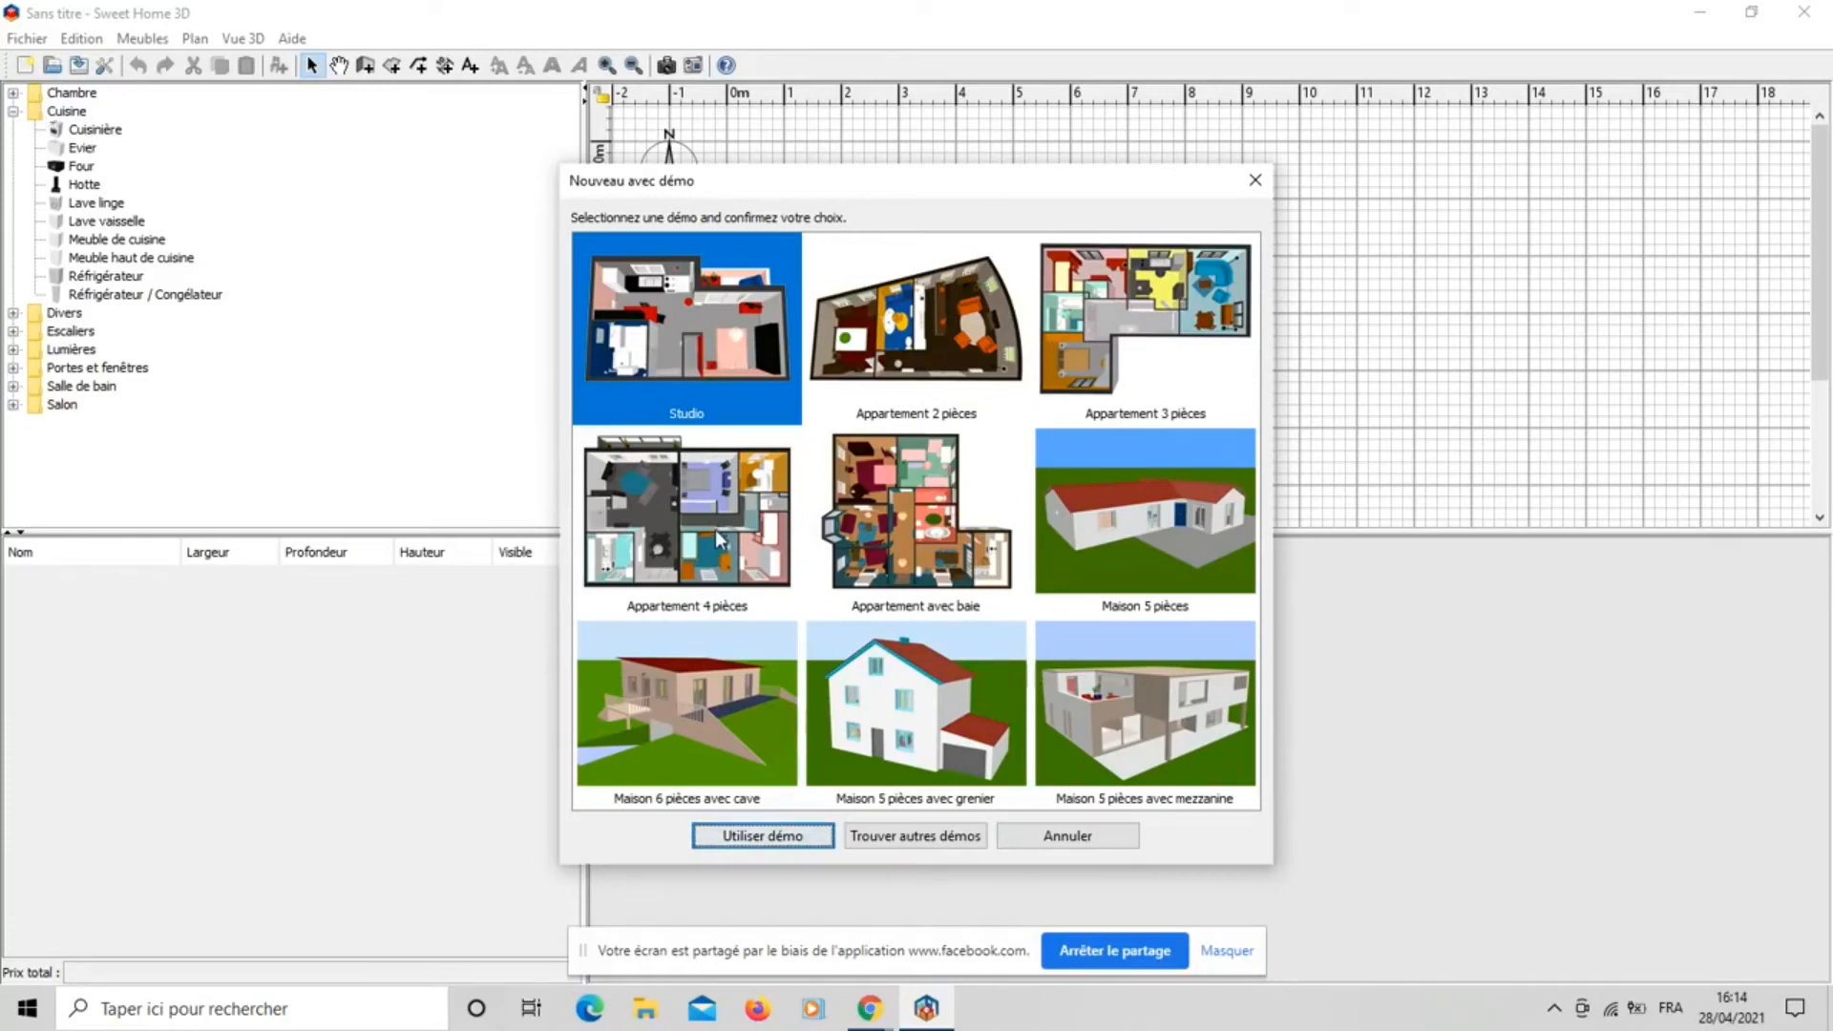
left_click(1164, 527)
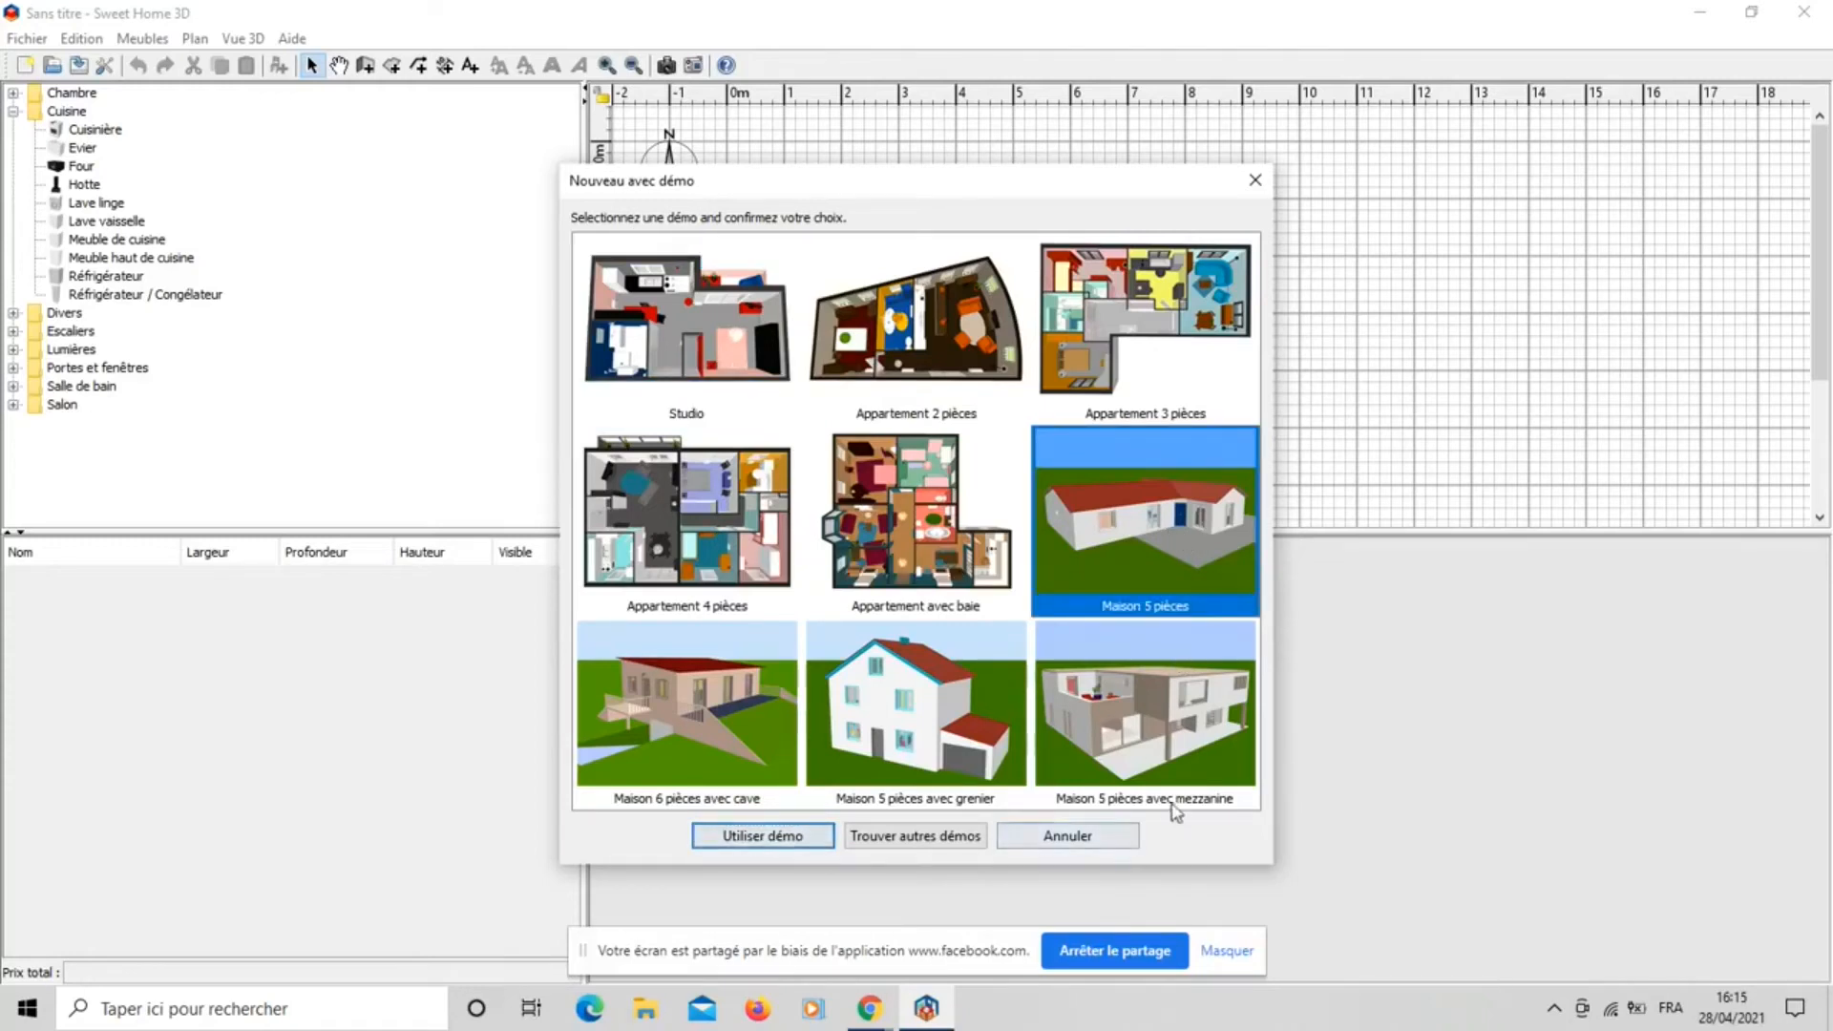
left_click(733, 838)
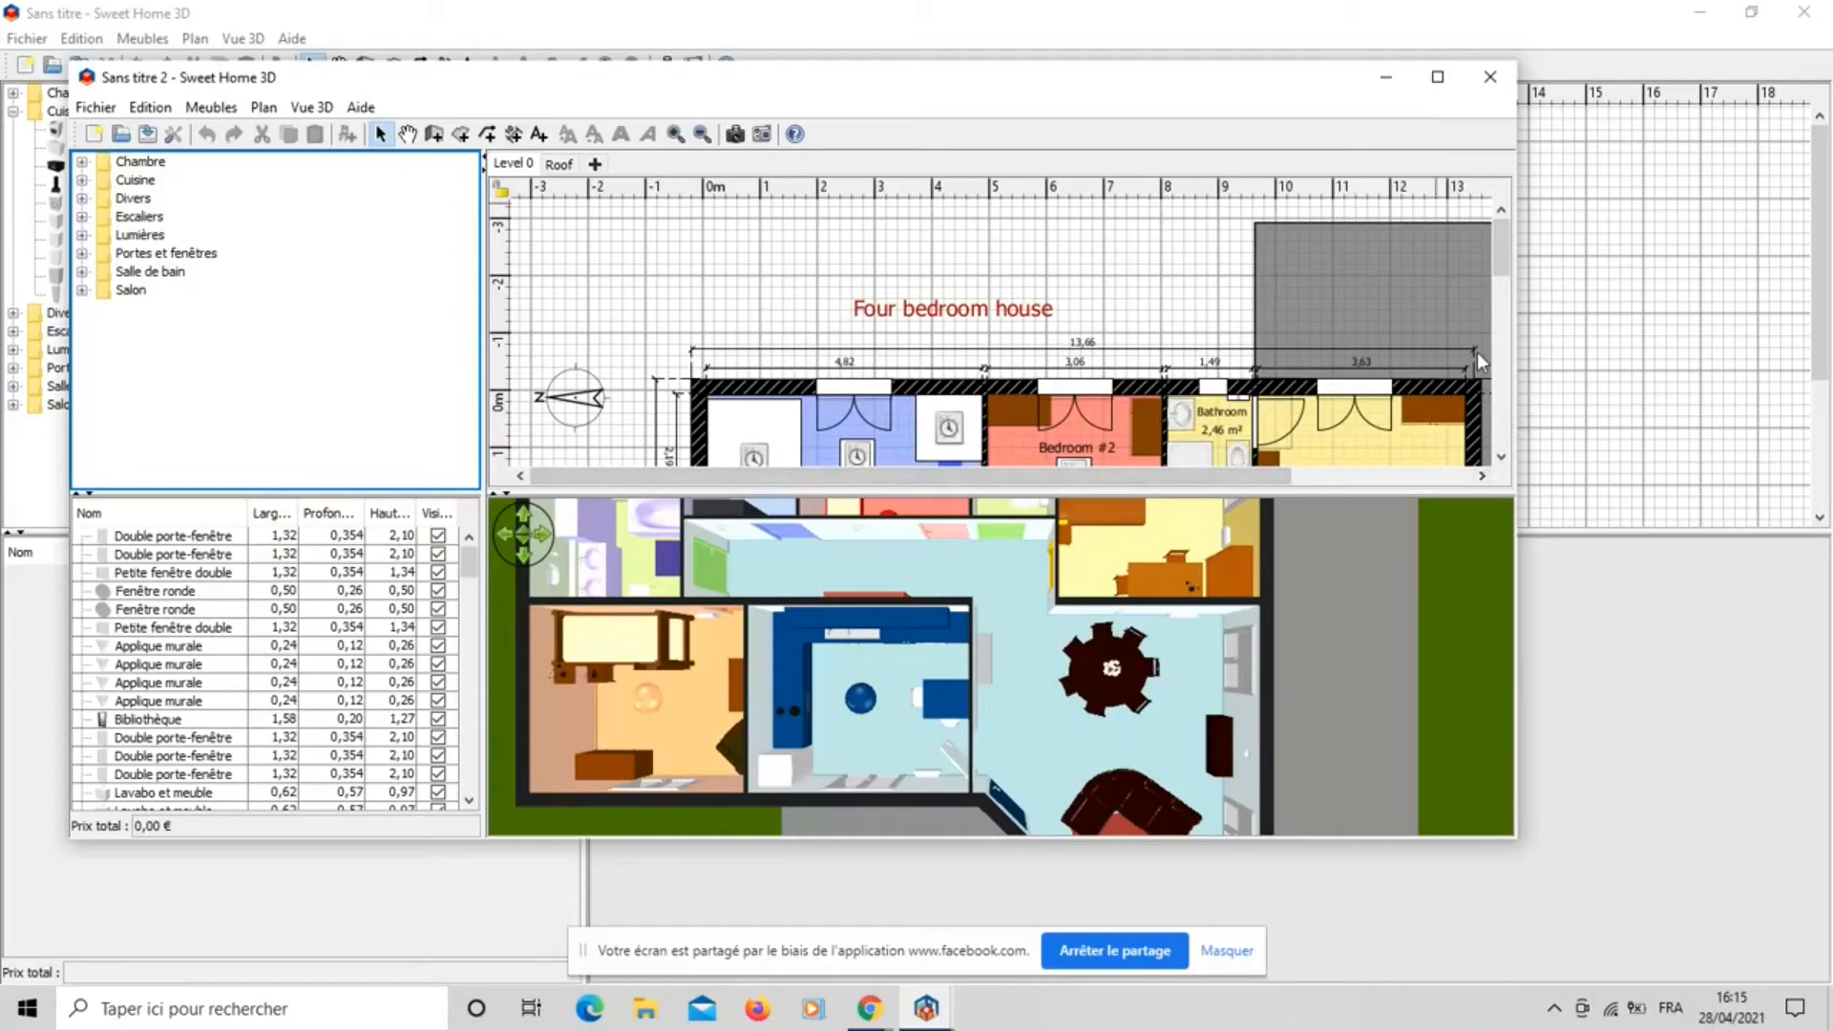
left_click(1432, 81)
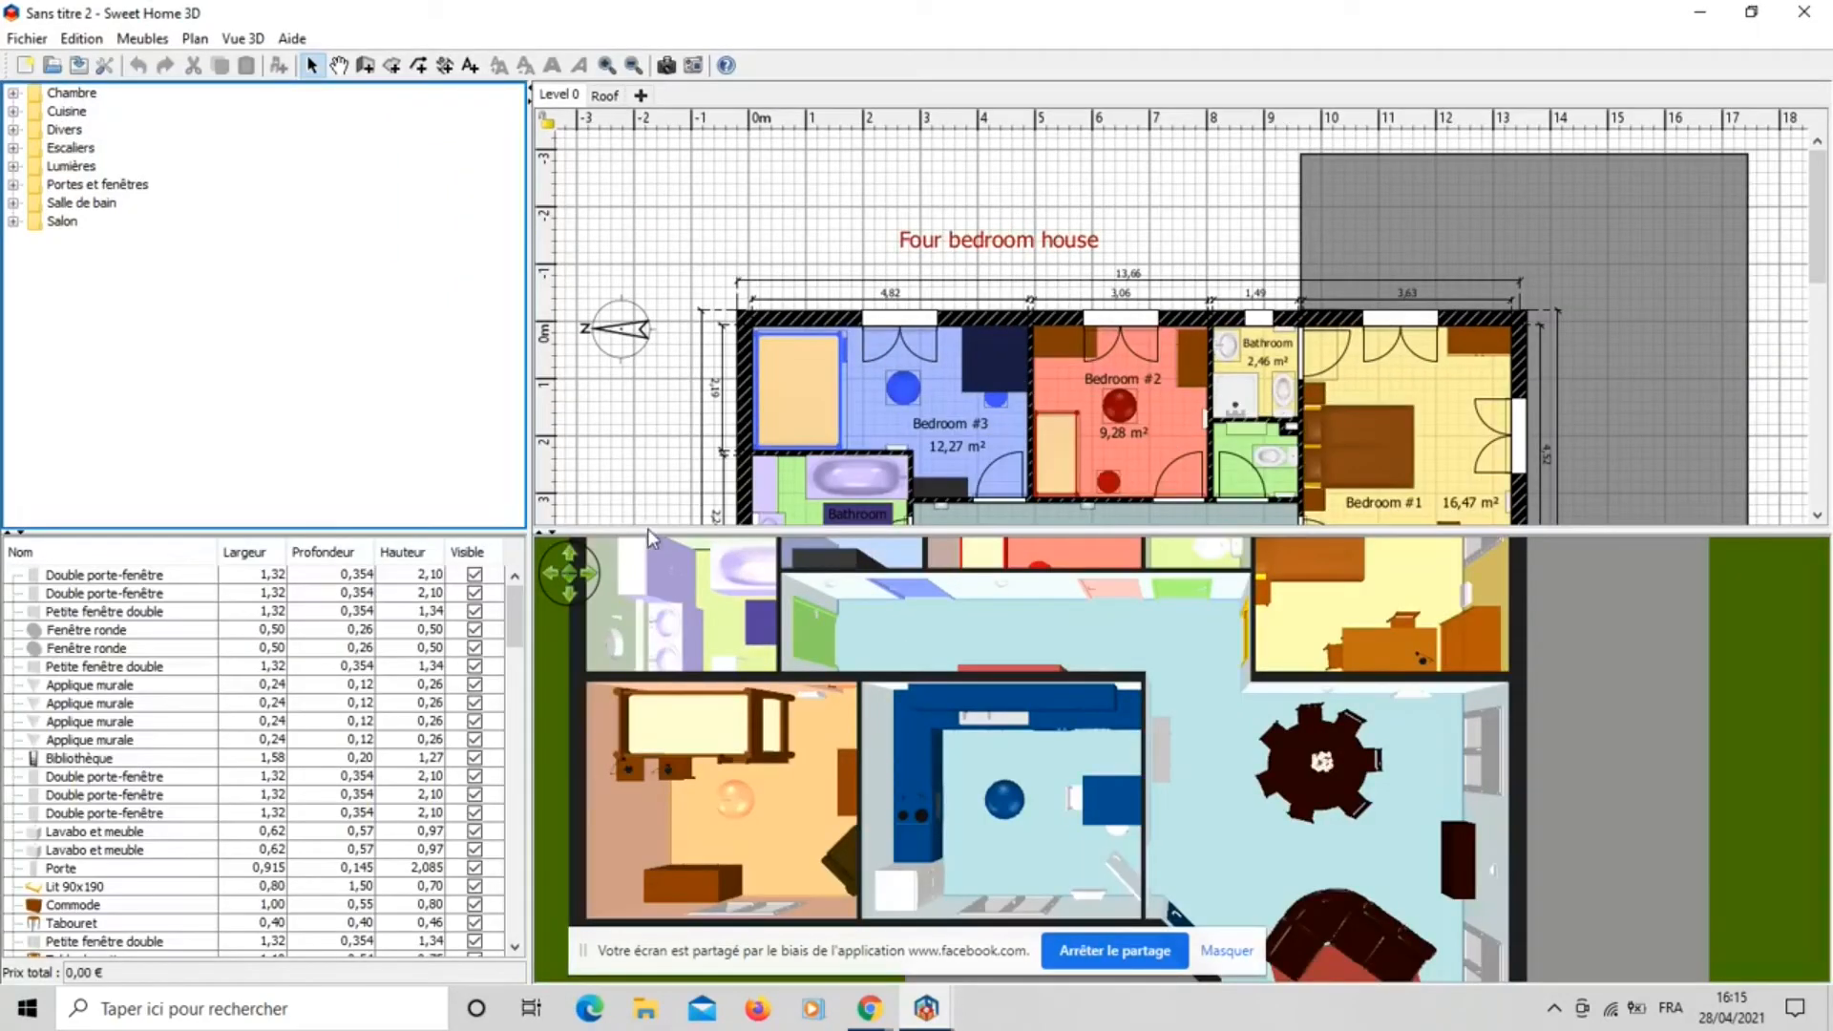
Enlarge the plan area and examine the rooms of the four bedroom house plan.
left_click_drag(647, 529, 635, 695)
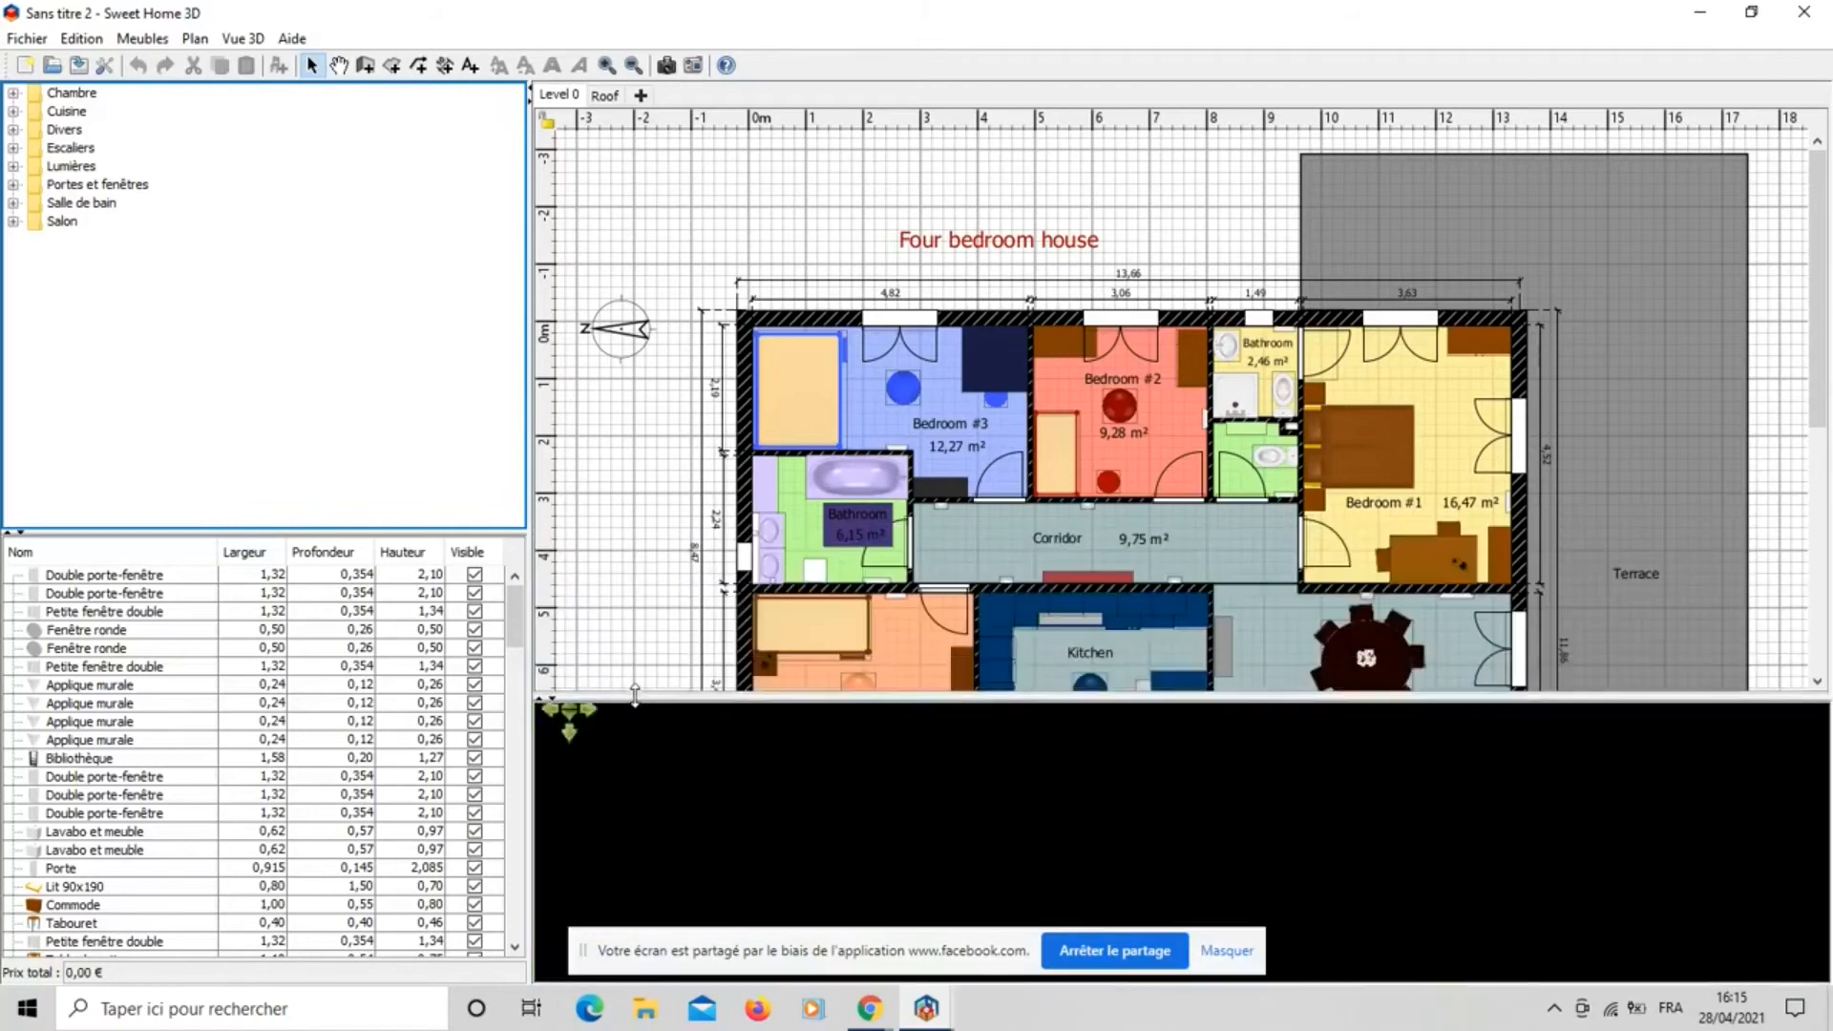
scroll(962, 401, "down", 5)
scroll(962, 409, "up", 5)
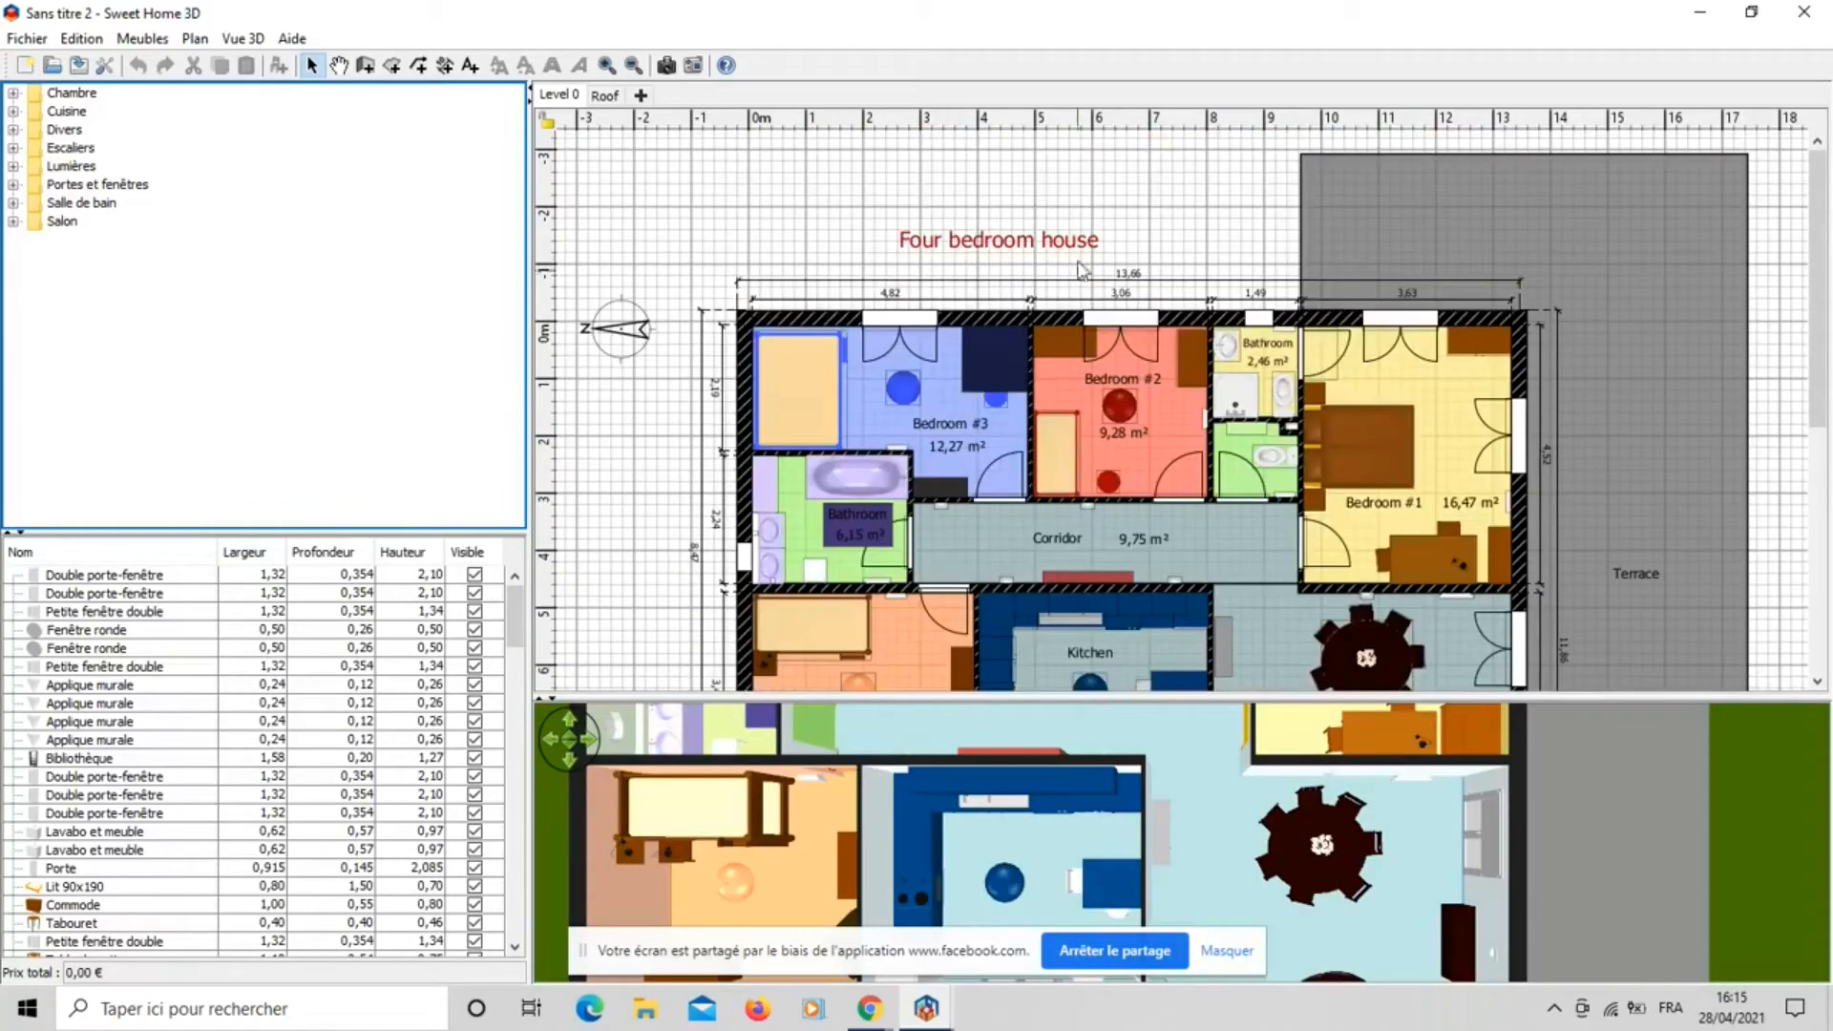
scroll(1189, 472, "down", 3)
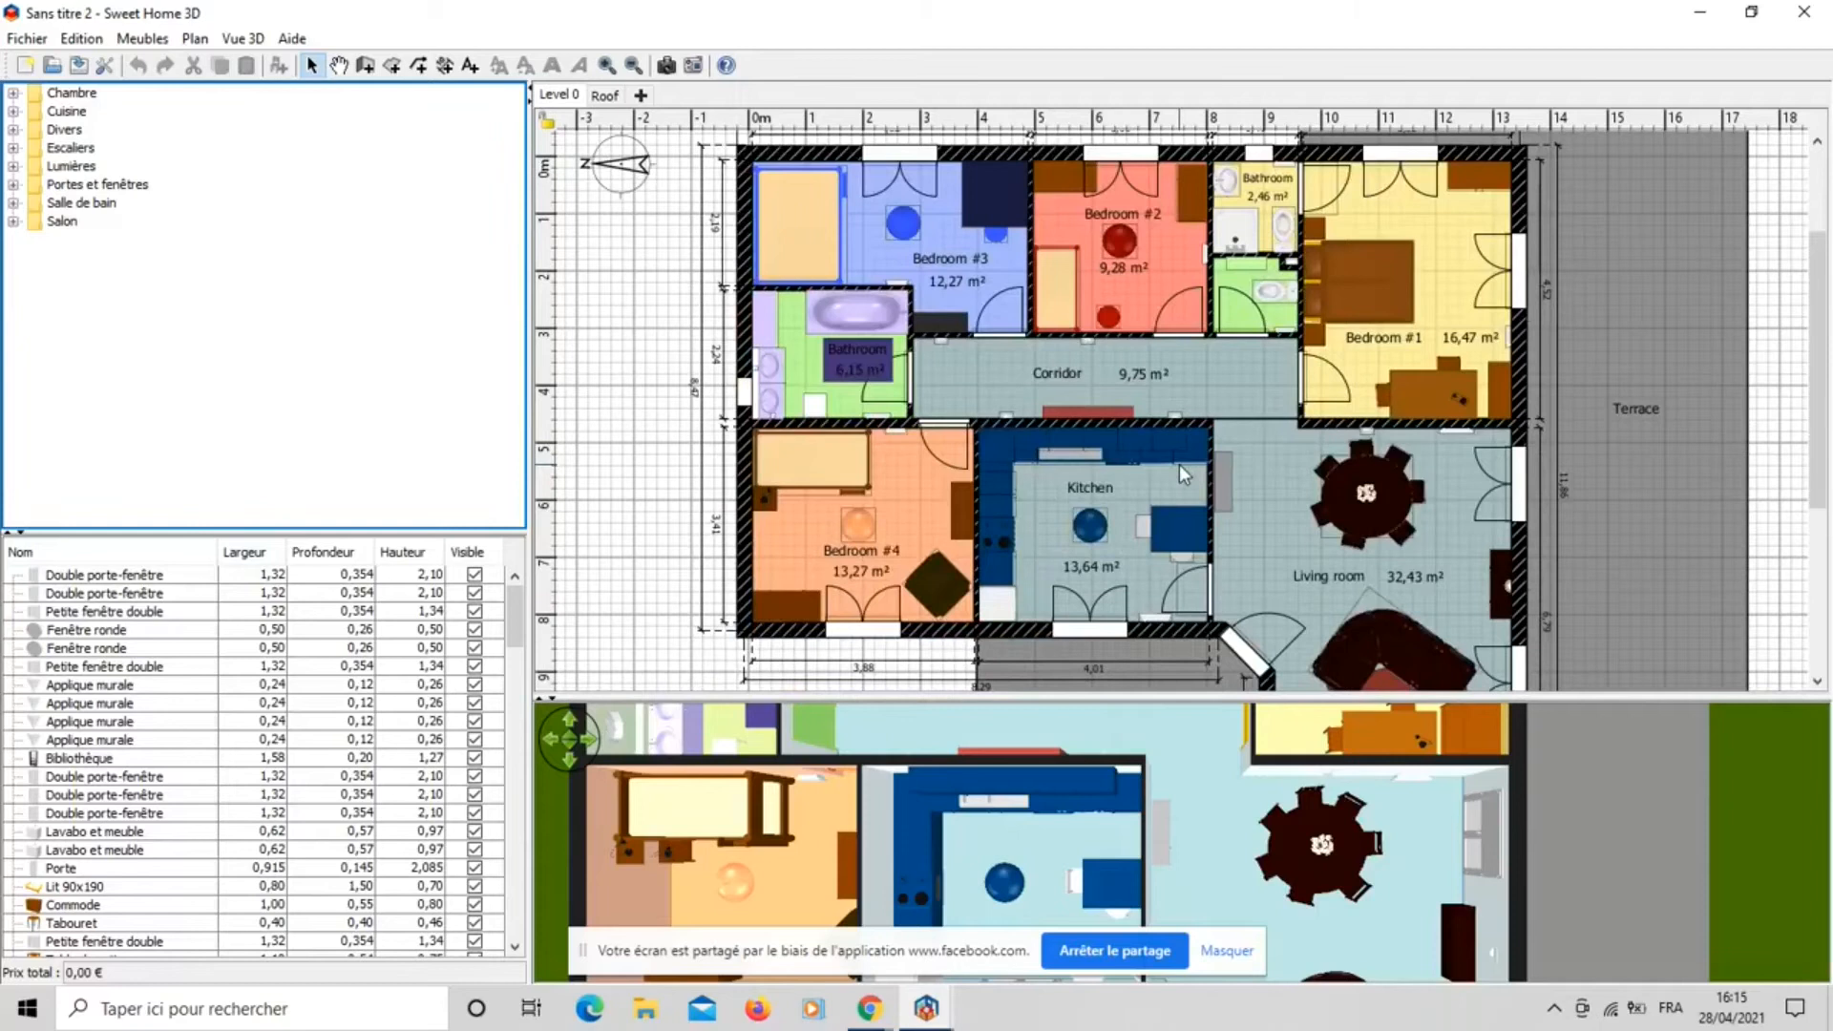
Enlarge the 3D view and examine the house's furnished rooms from different aerial angles.
left_click_drag(999, 702, 1002, 218)
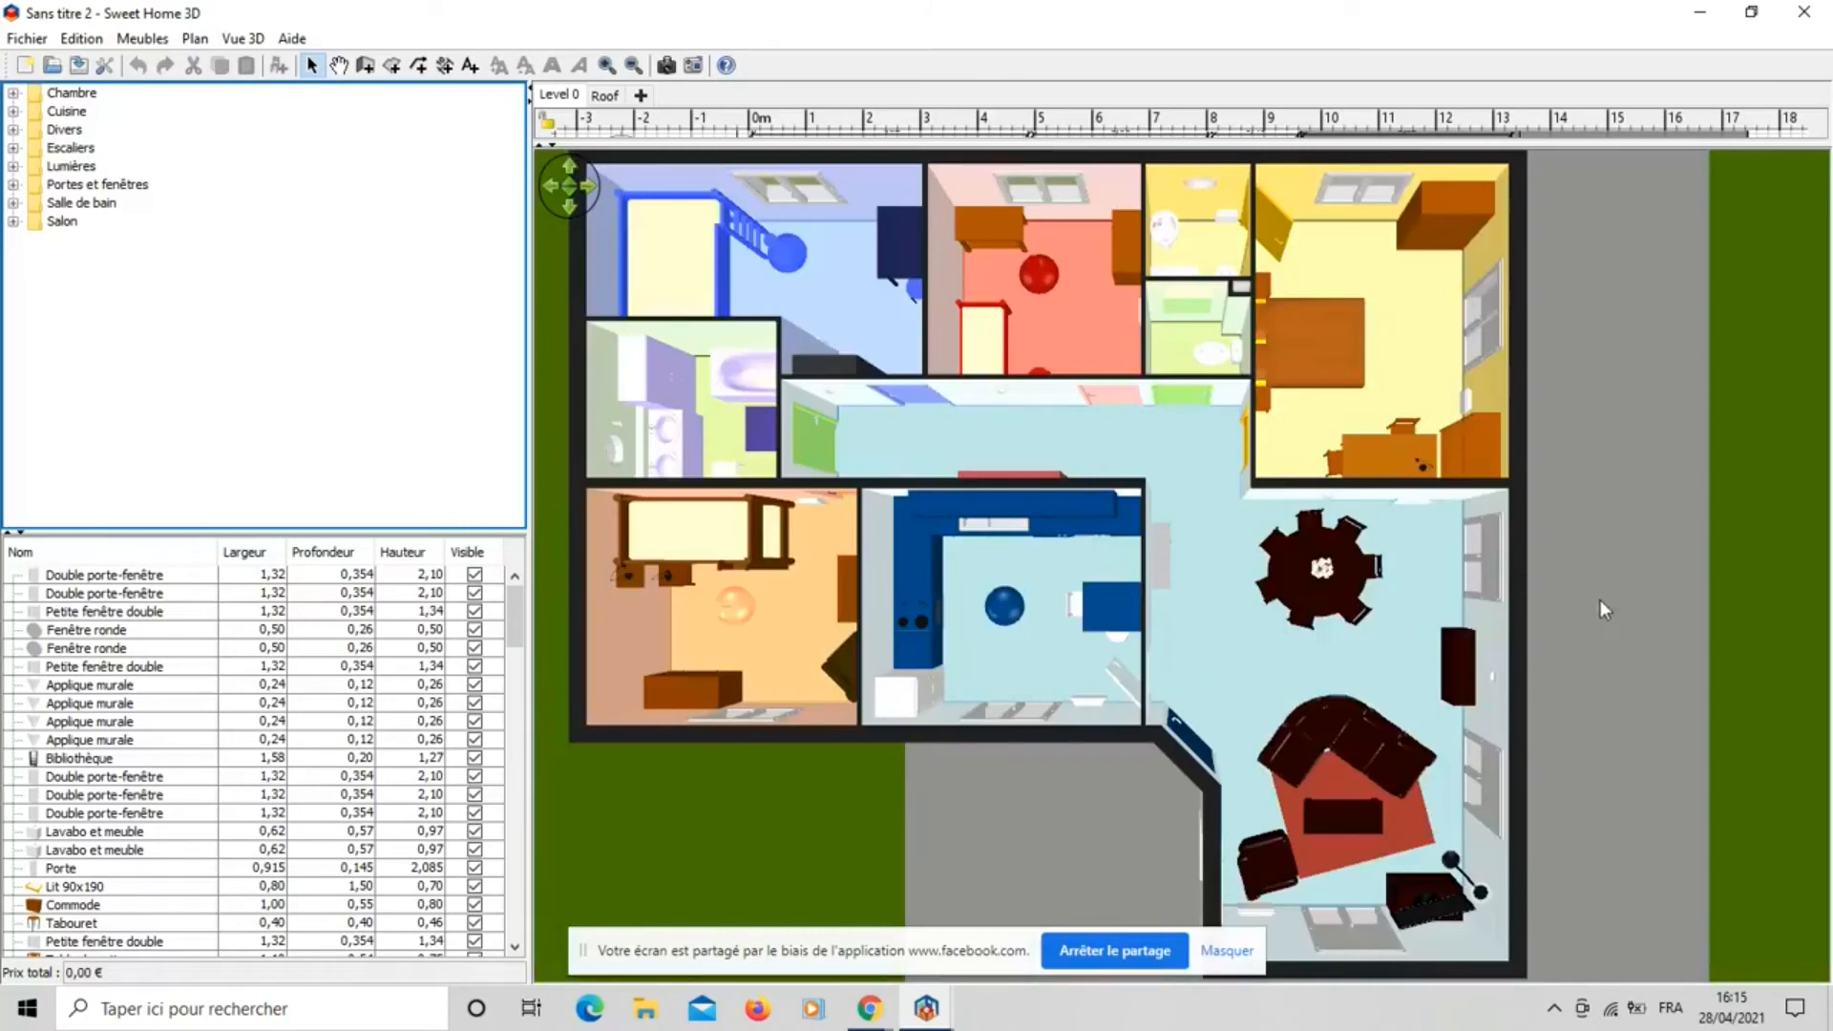
left_click_drag(1573, 645, 1533, 569)
right_click(1533, 569)
left_click(1319, 611)
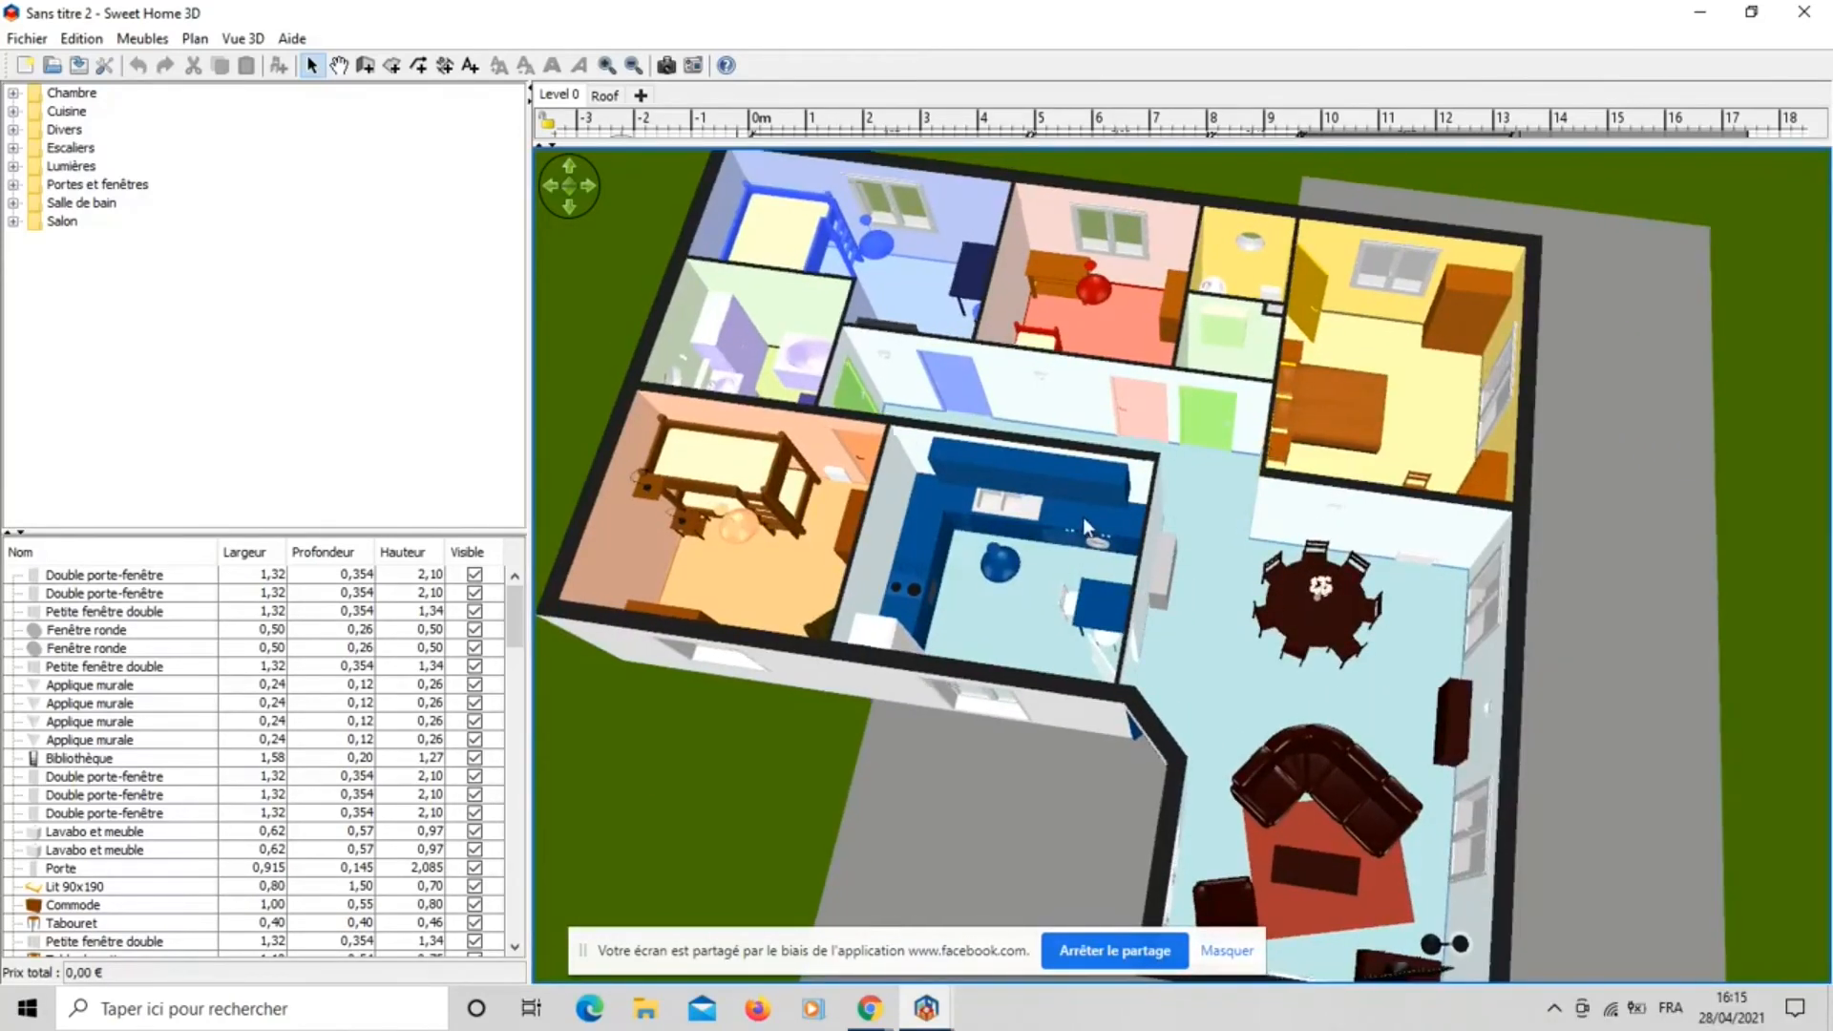
left_click_drag(1335, 609, 1411, 535)
right_click(1411, 534)
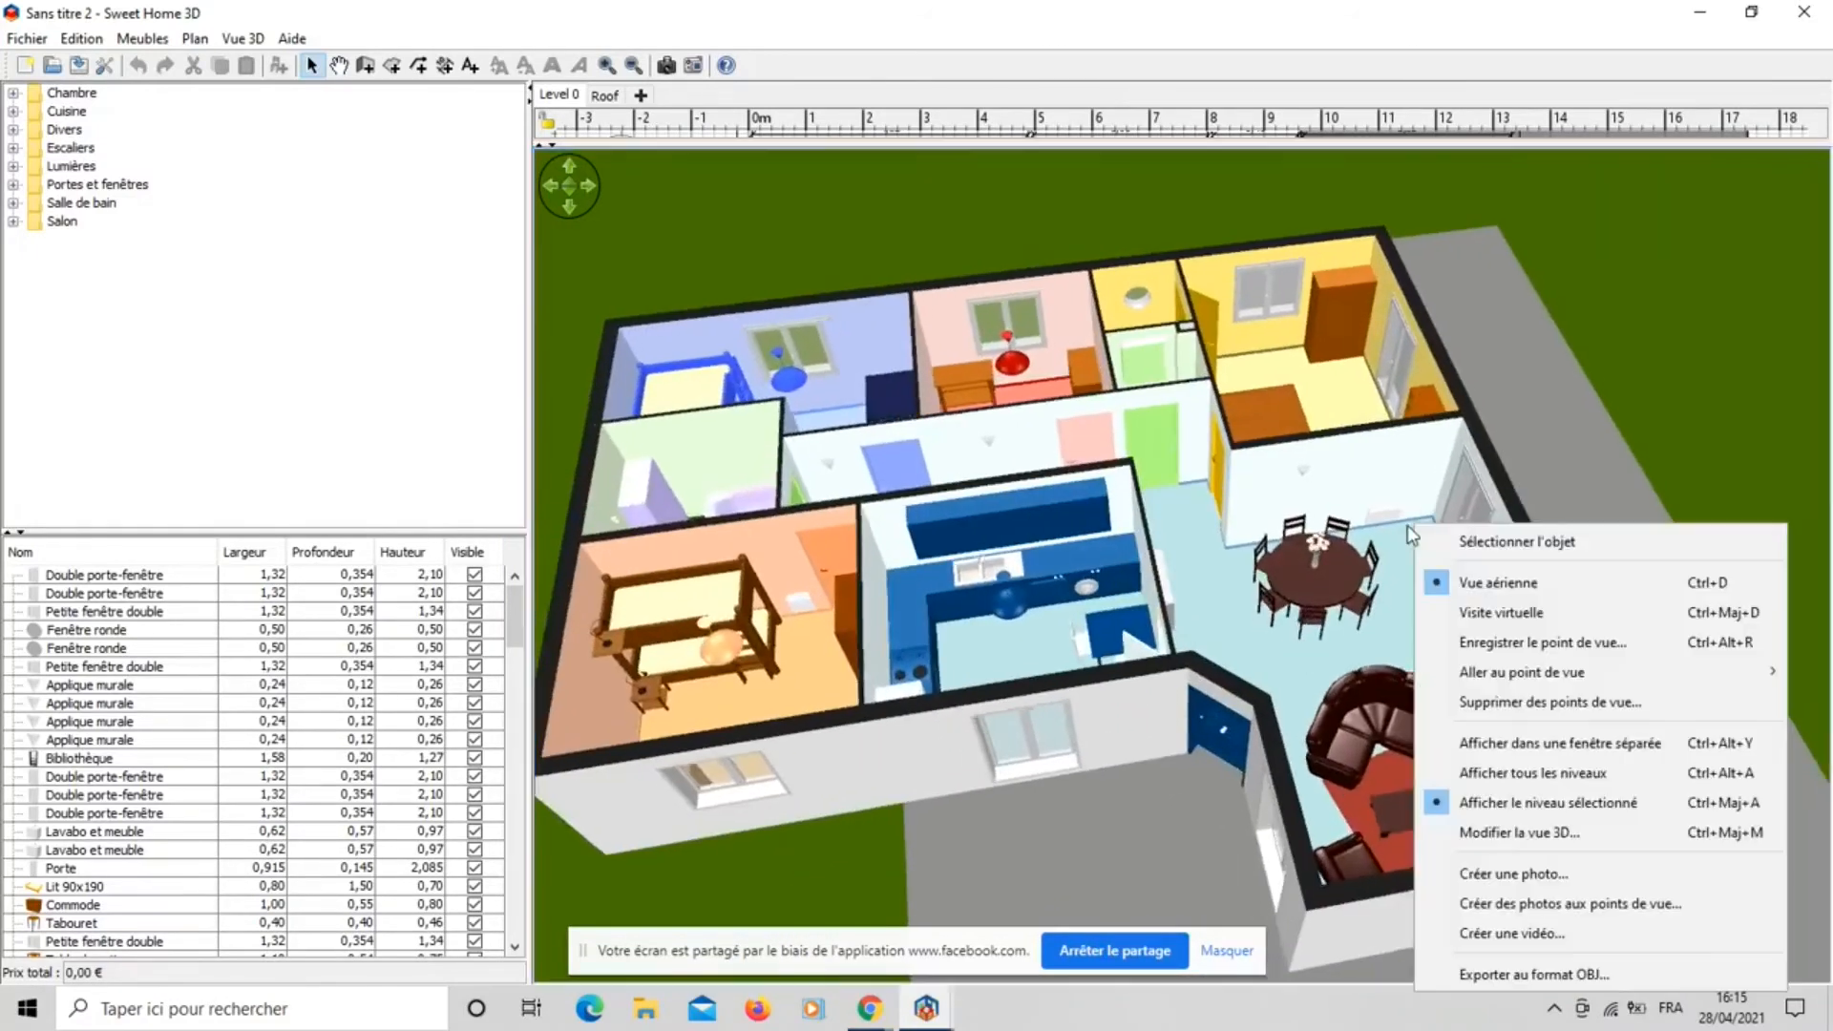
left_click(1519, 411)
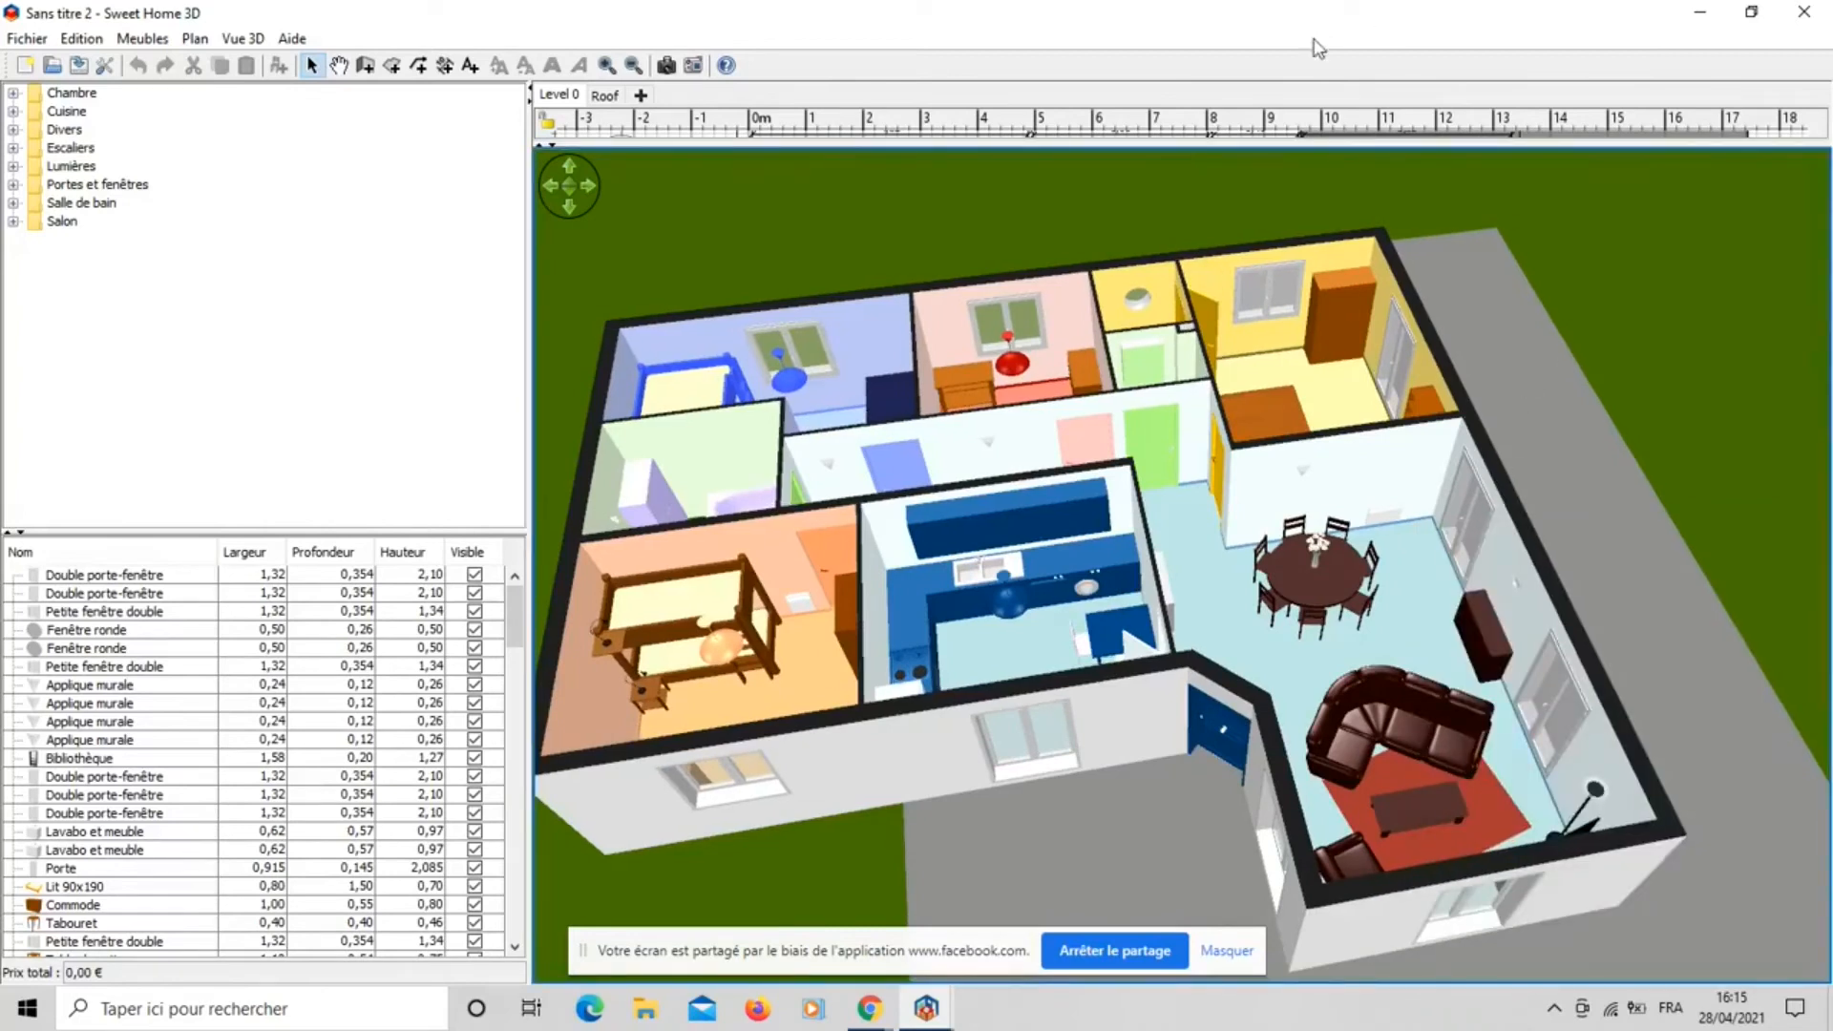
Enlarge the plan area again and select bedroom beds, the Bedroom #2 ceiling lamp and outer walls to identify them.
left_click_drag(1252, 143, 1227, 676)
scroll(1776, 325, "up", 2)
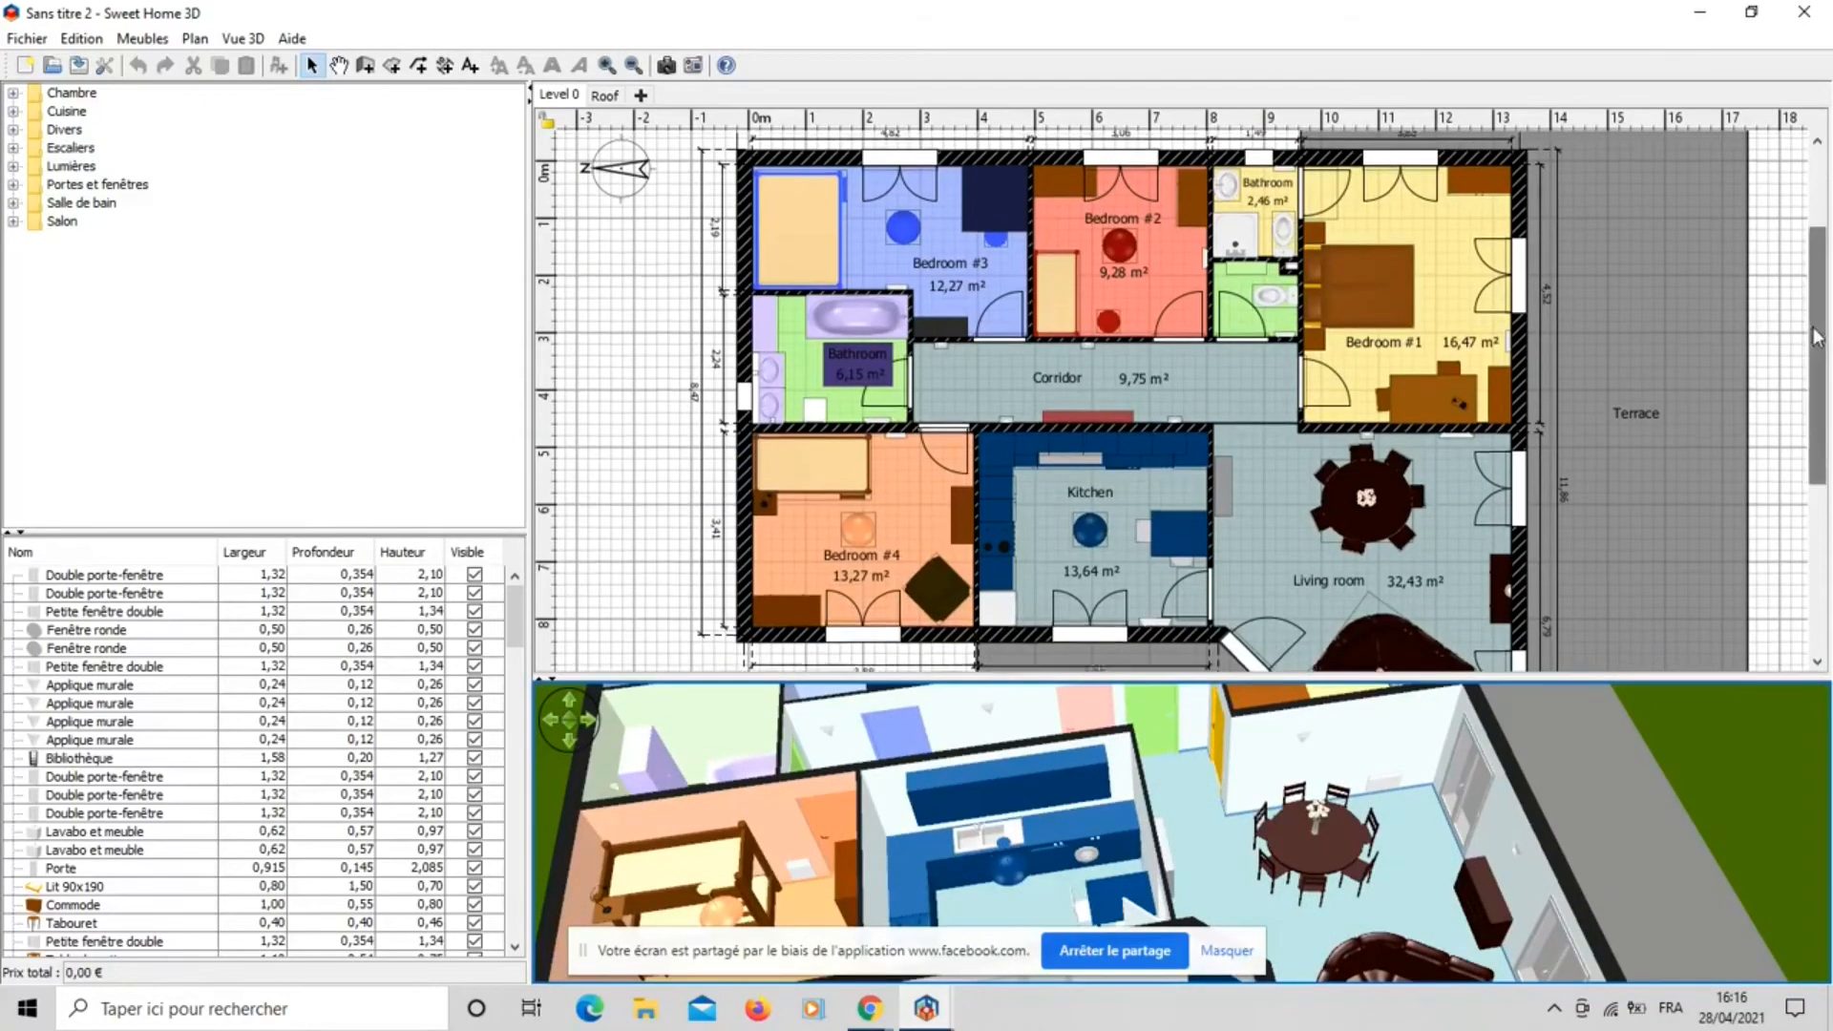
left_click(1379, 367)
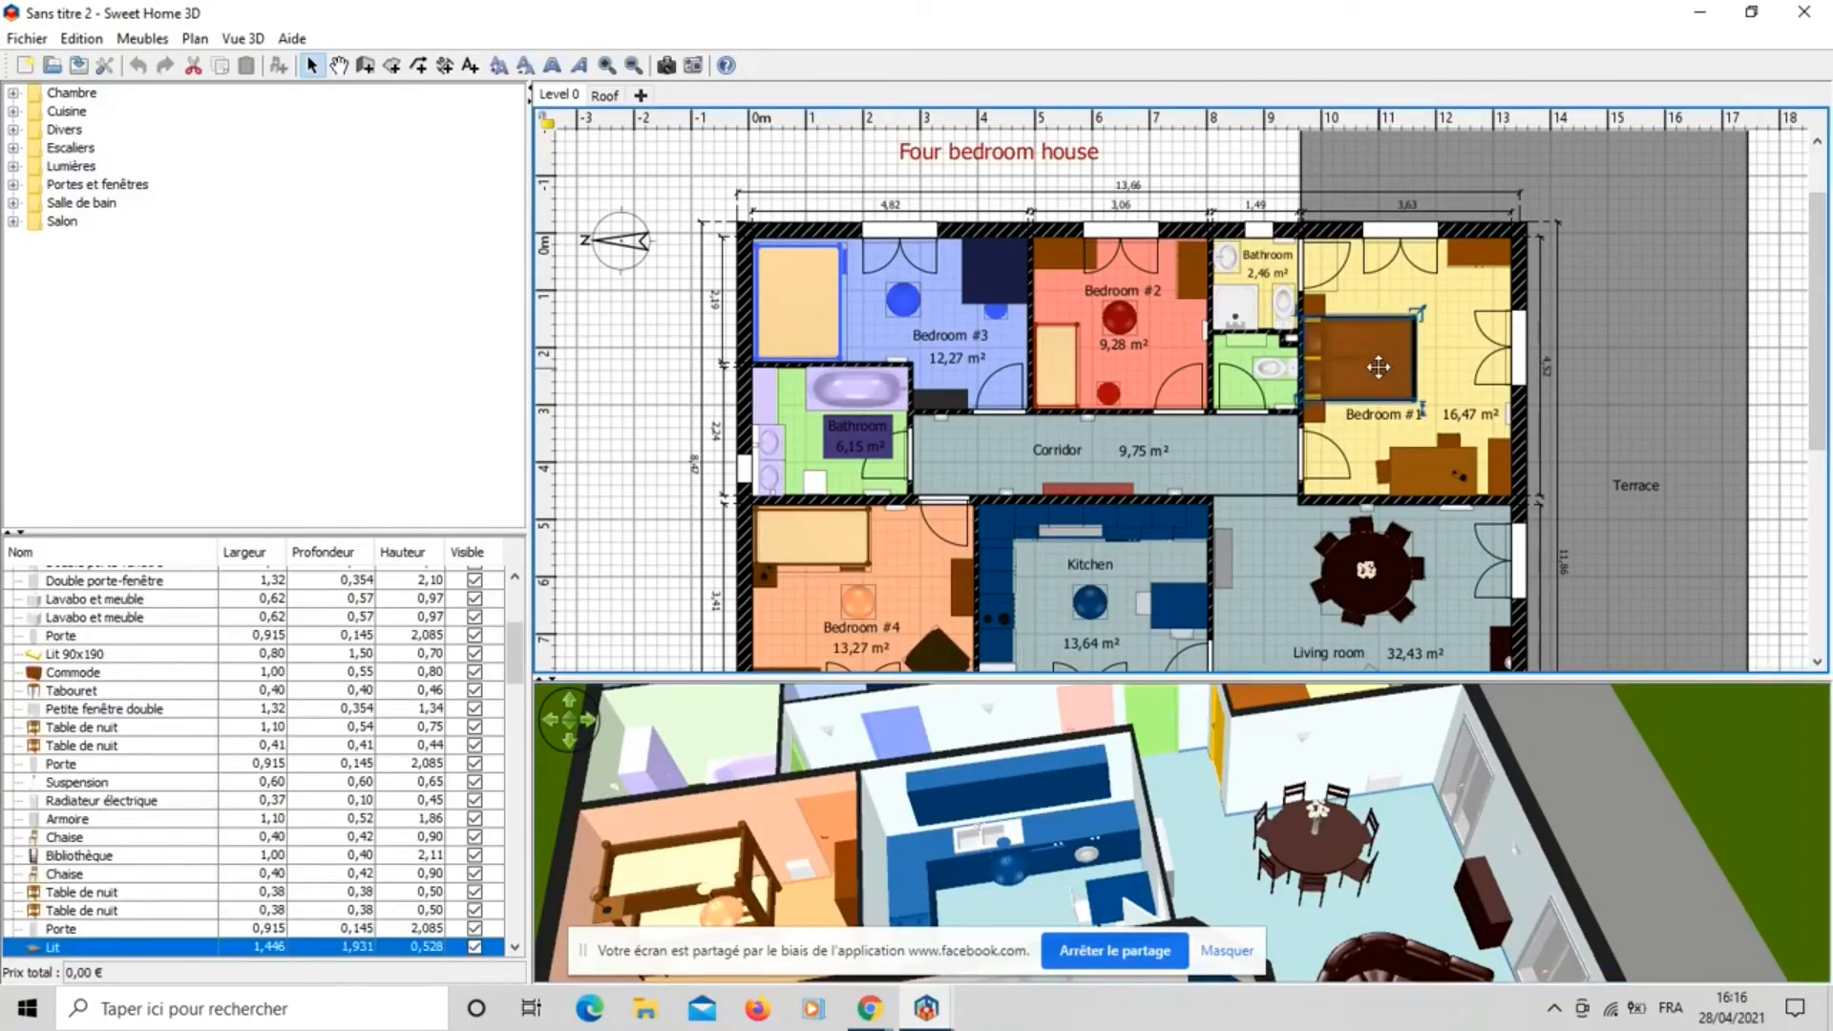
left_click(1119, 311)
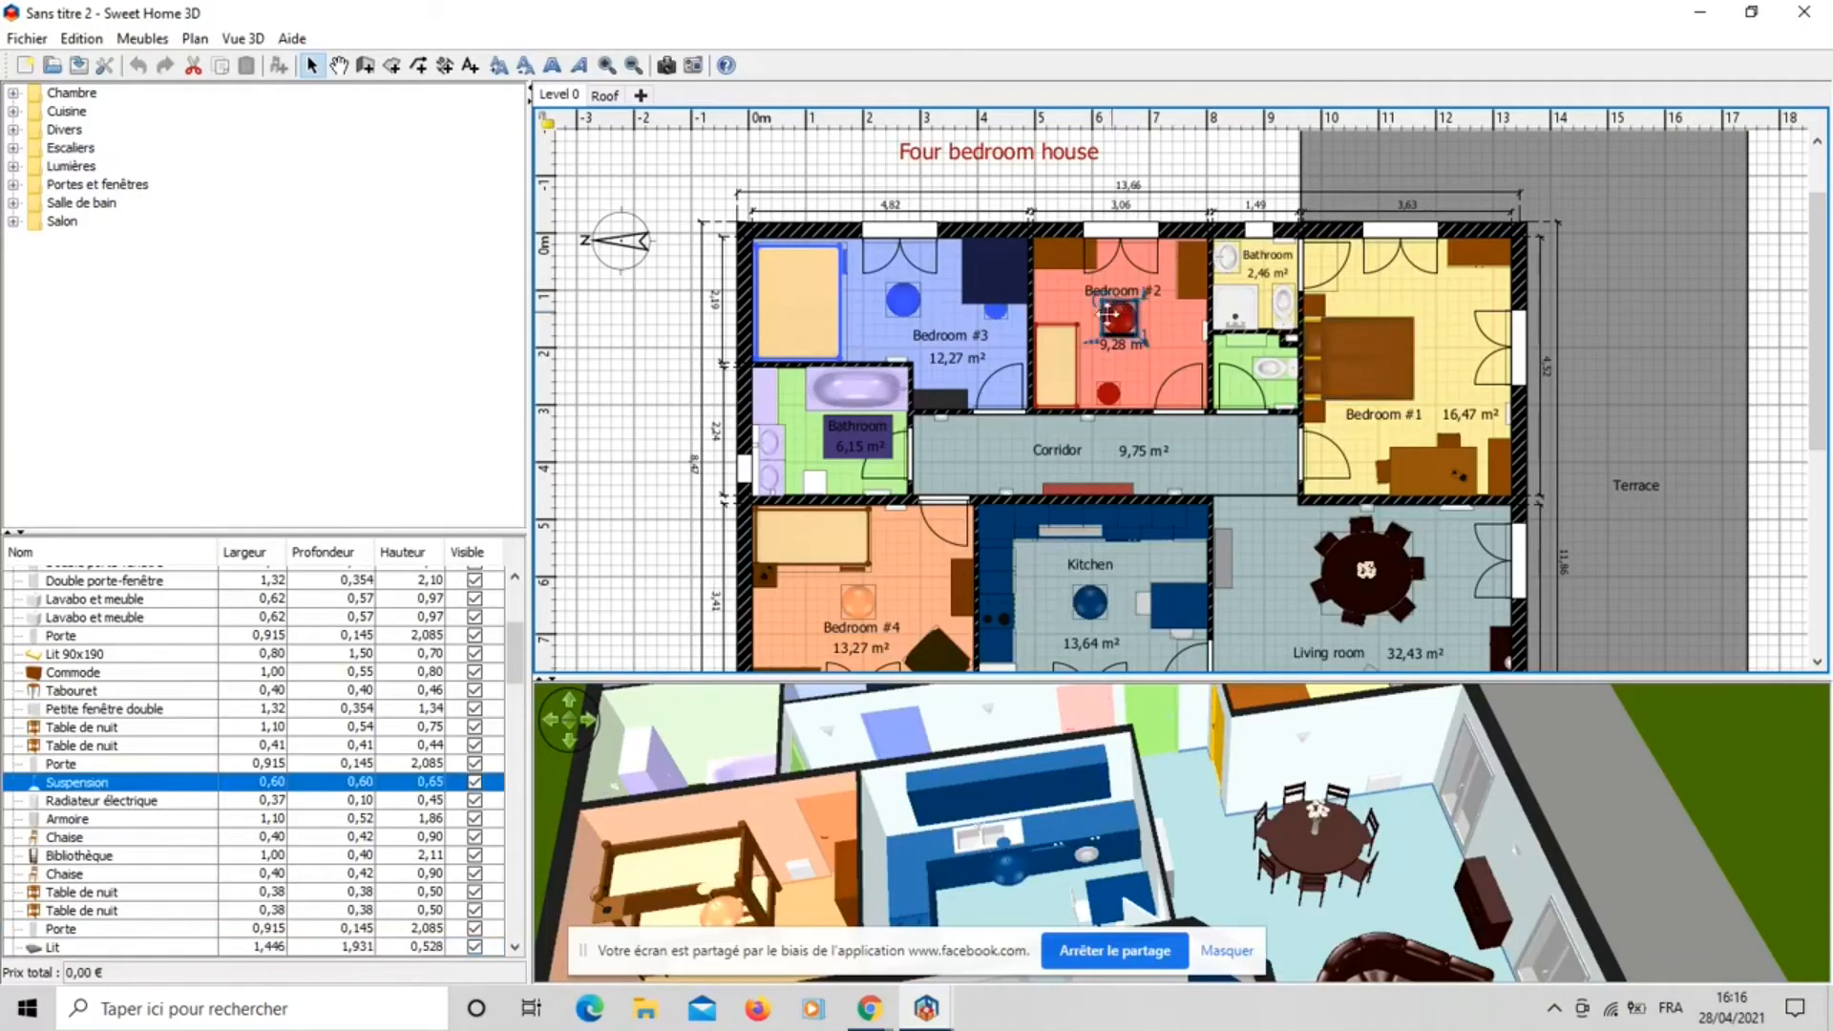
left_click(1064, 361)
left_click(827, 296)
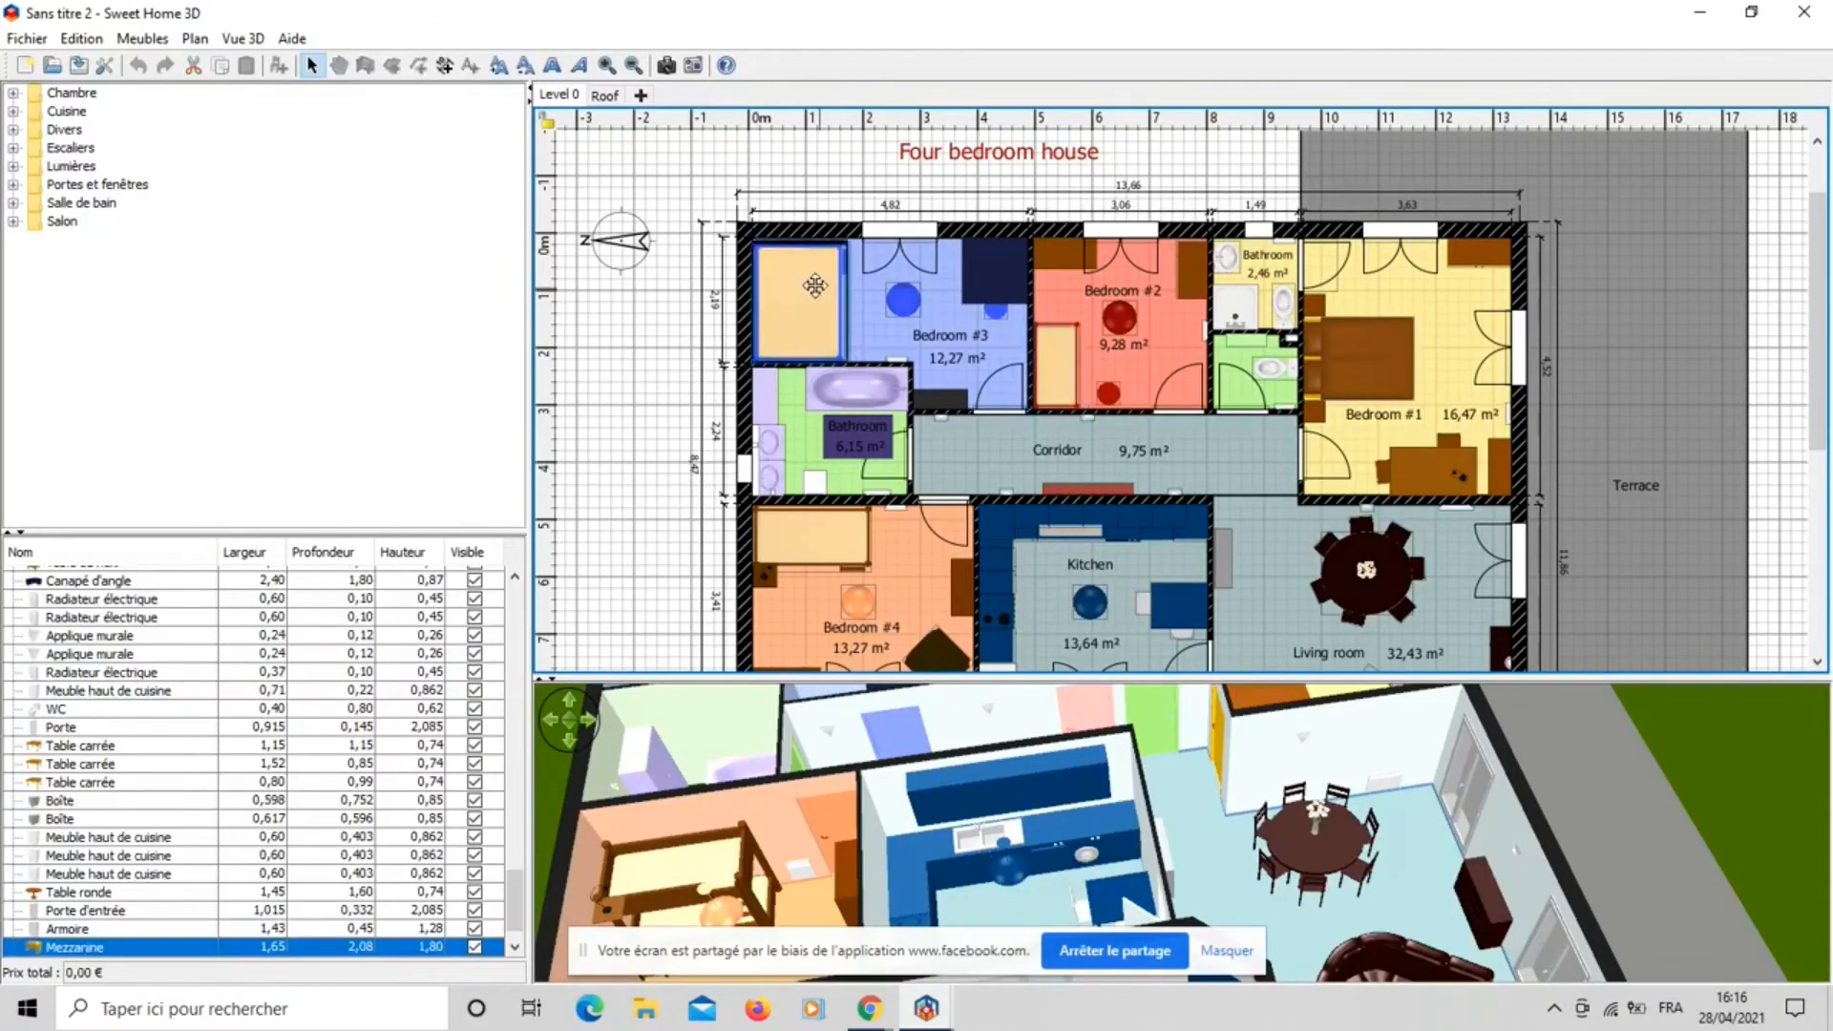
left_click(750, 282)
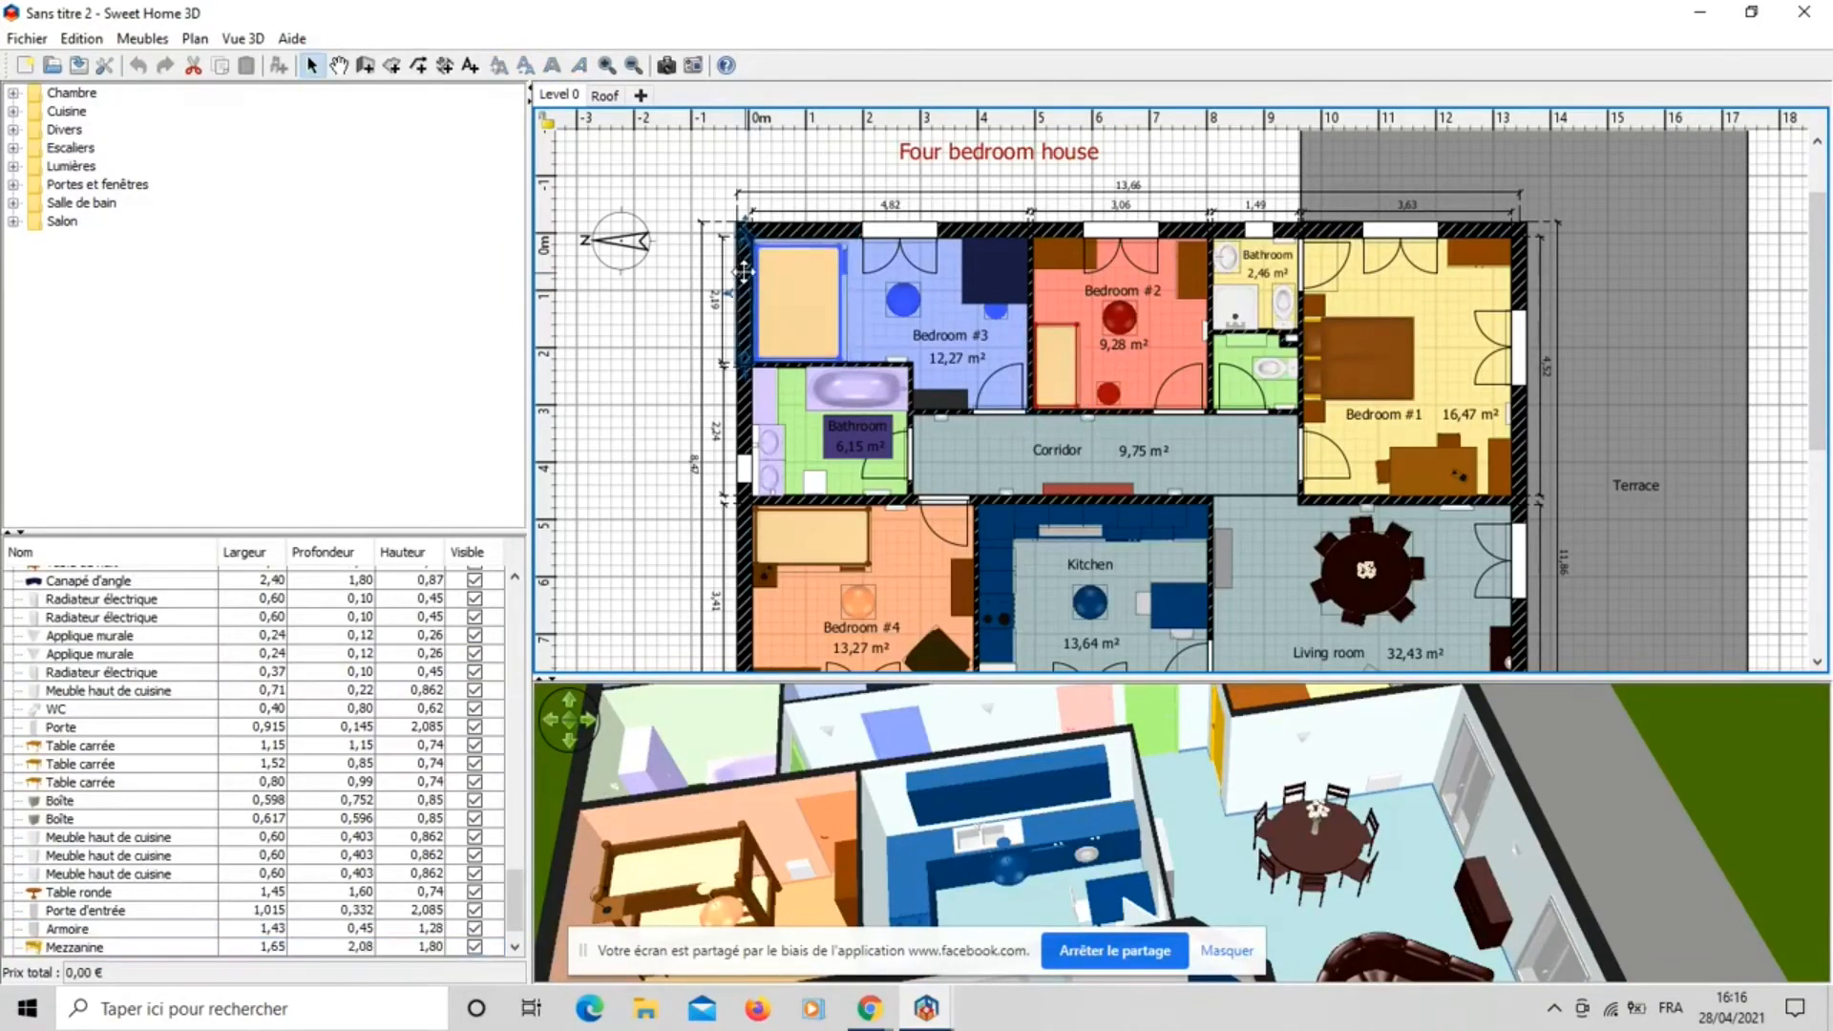
left_click(802, 224)
left_click(810, 286)
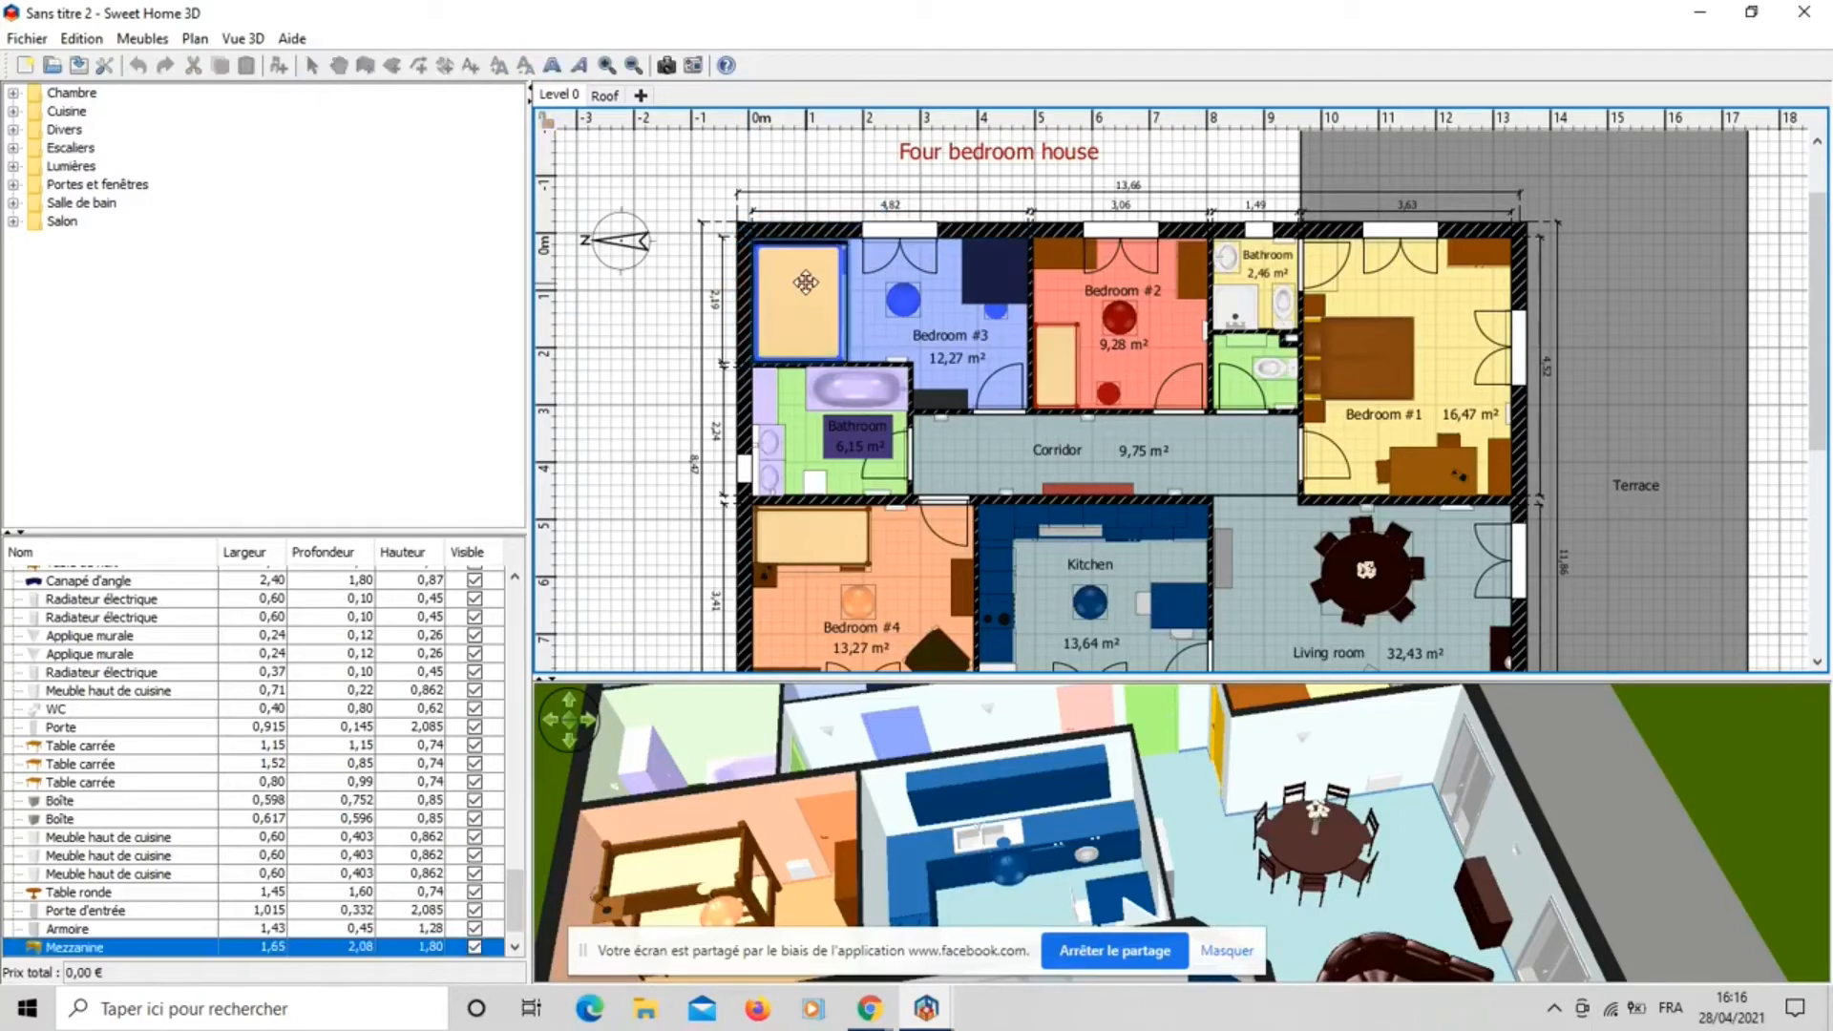
Select the two washbasins, the bathtub and the lower wall of the 6,15 m² bathroom to identify them.
left_click(772, 441)
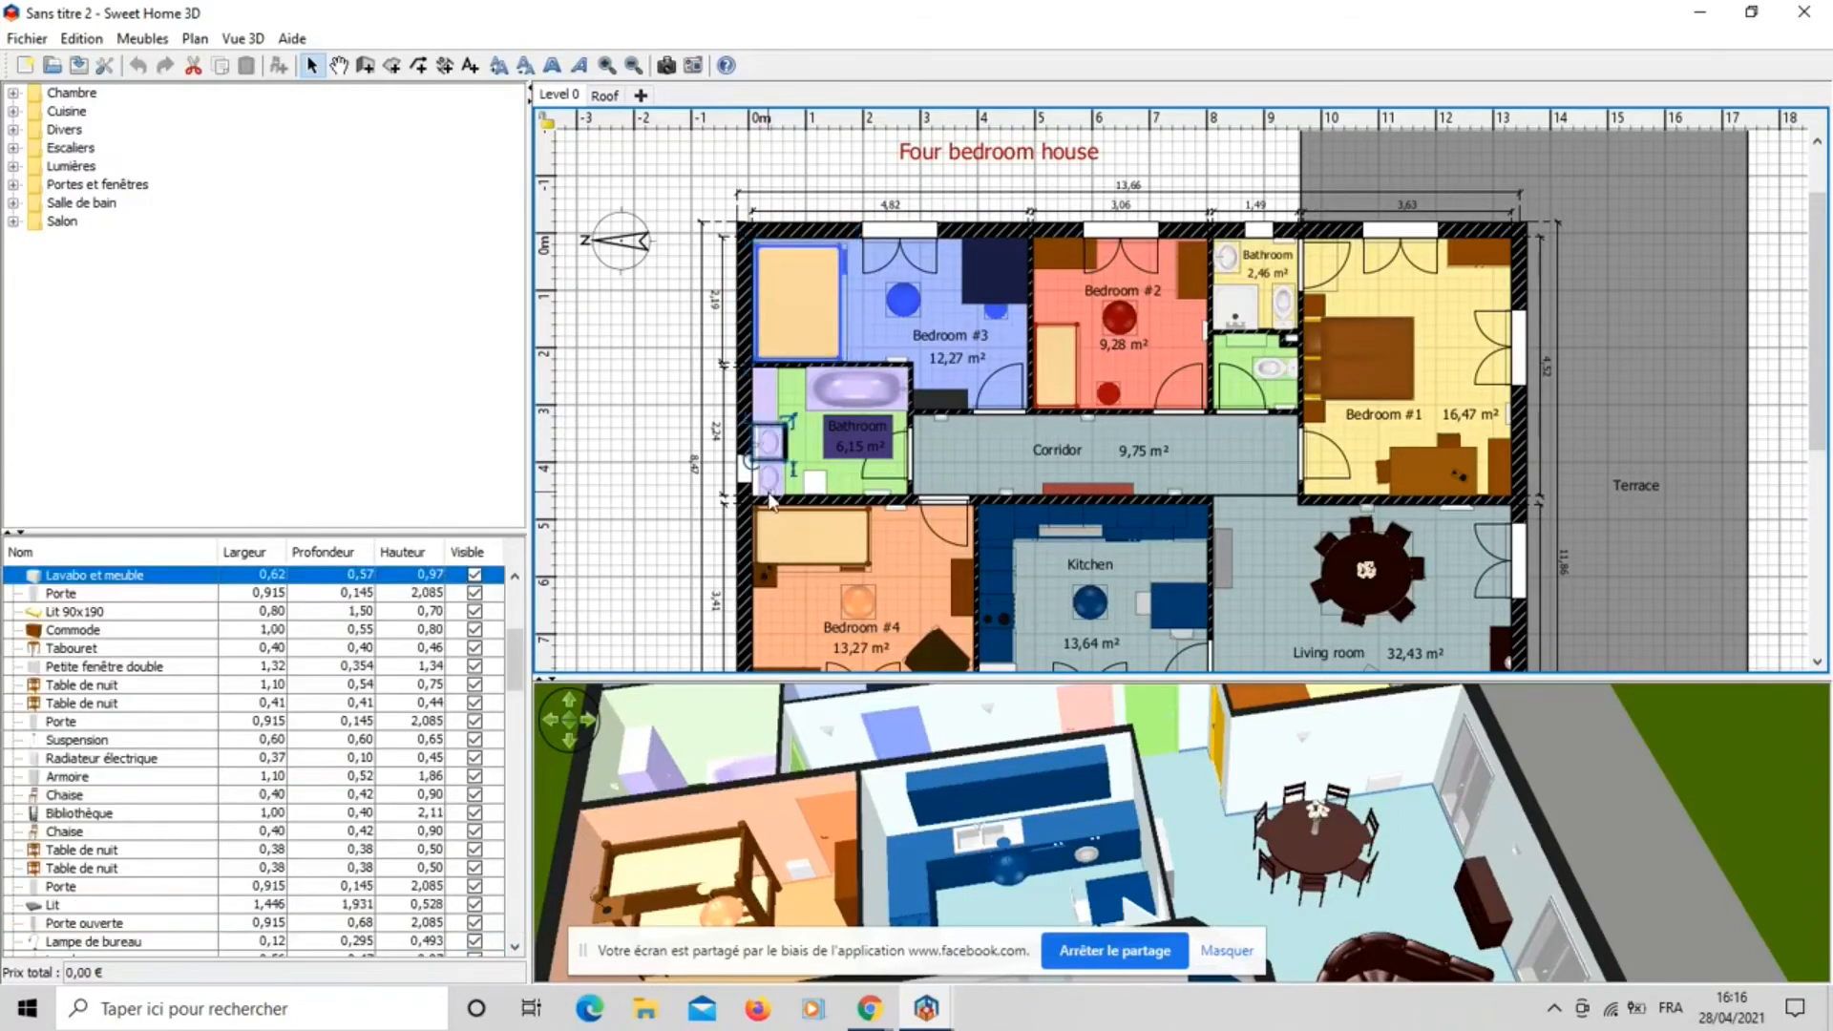
left_click(769, 476)
left_click(848, 403)
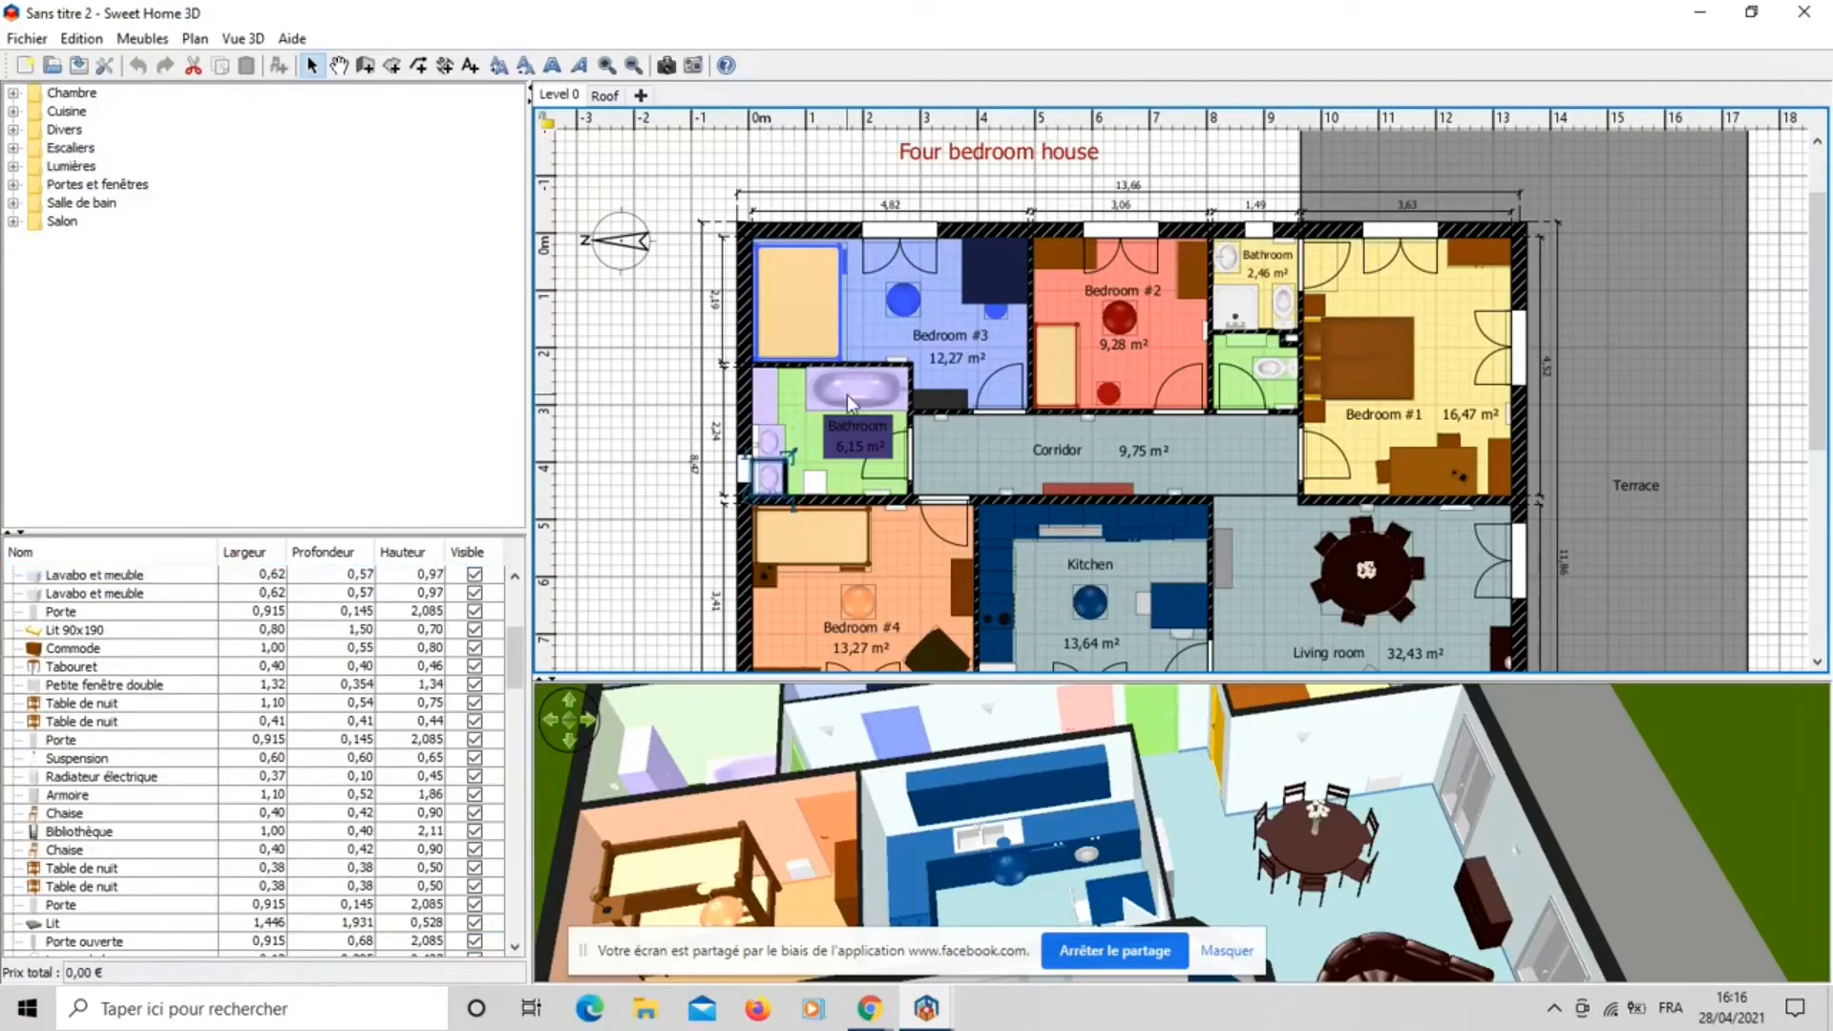
left_click(850, 497)
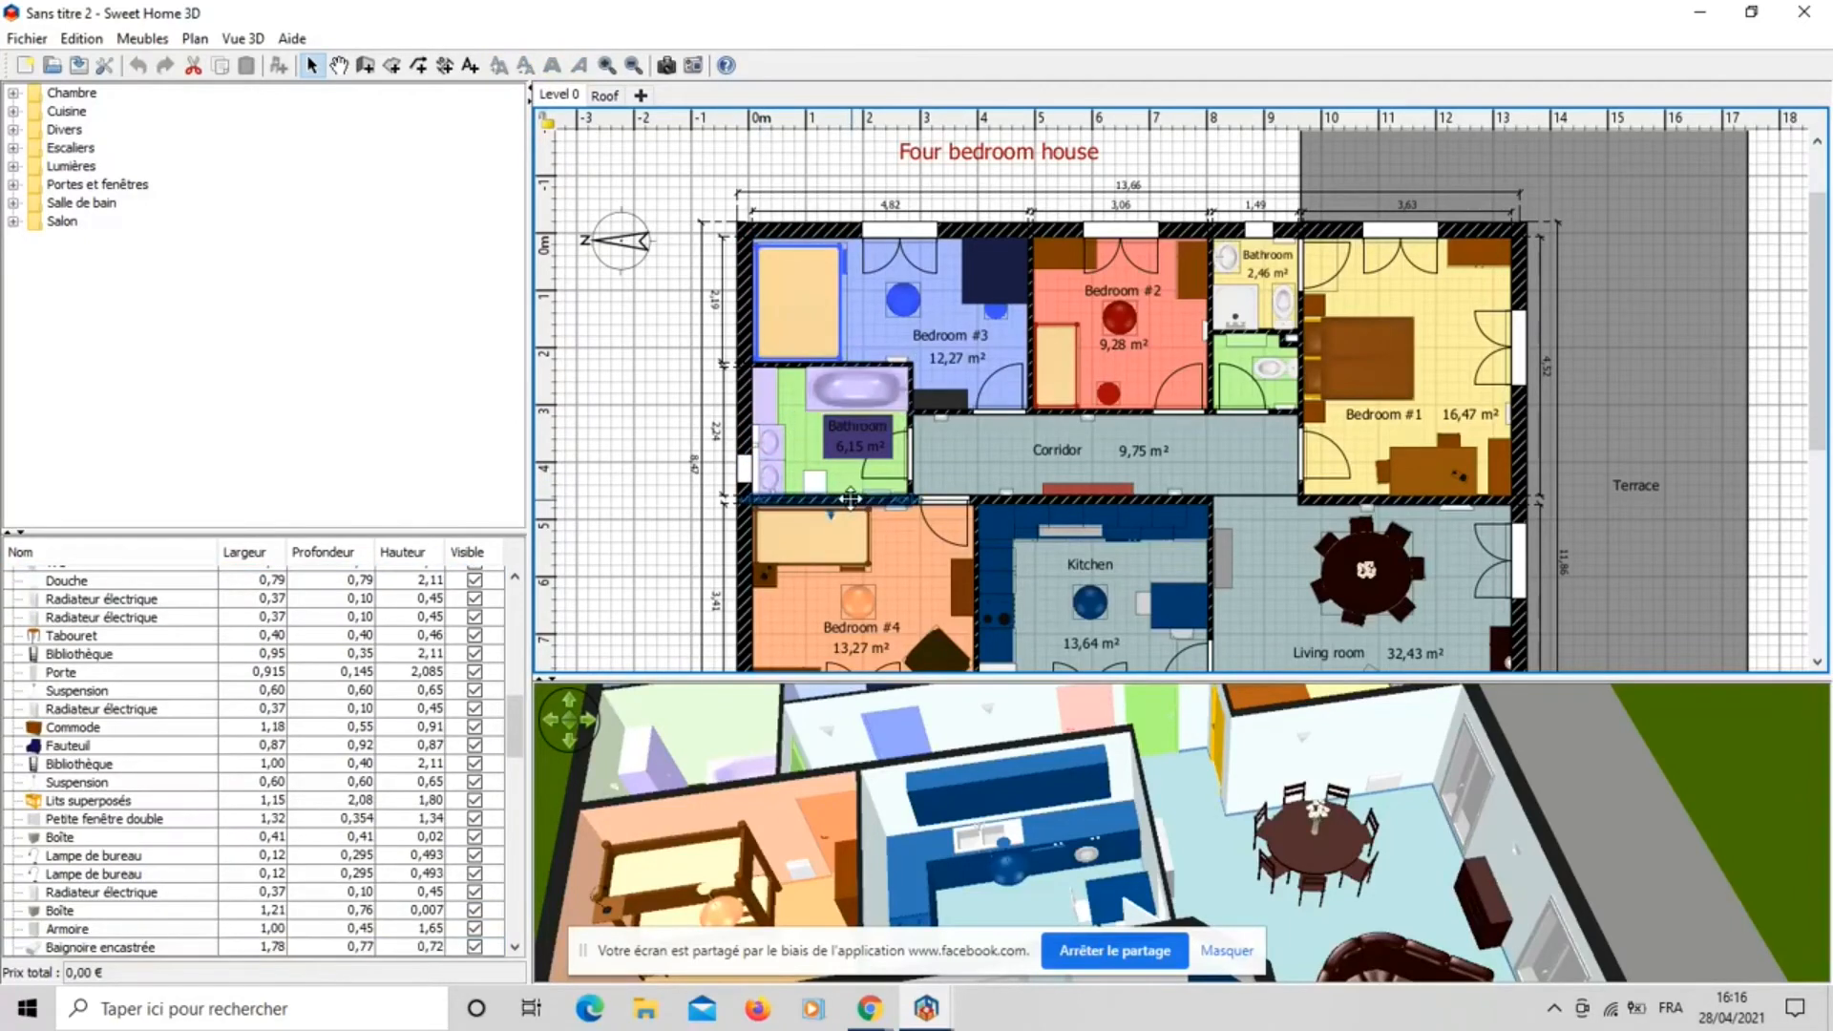
Select the Boîte beneath the 6,15 m² bathroom's label and switch its visibility off and on to compare.
left_click(857, 445)
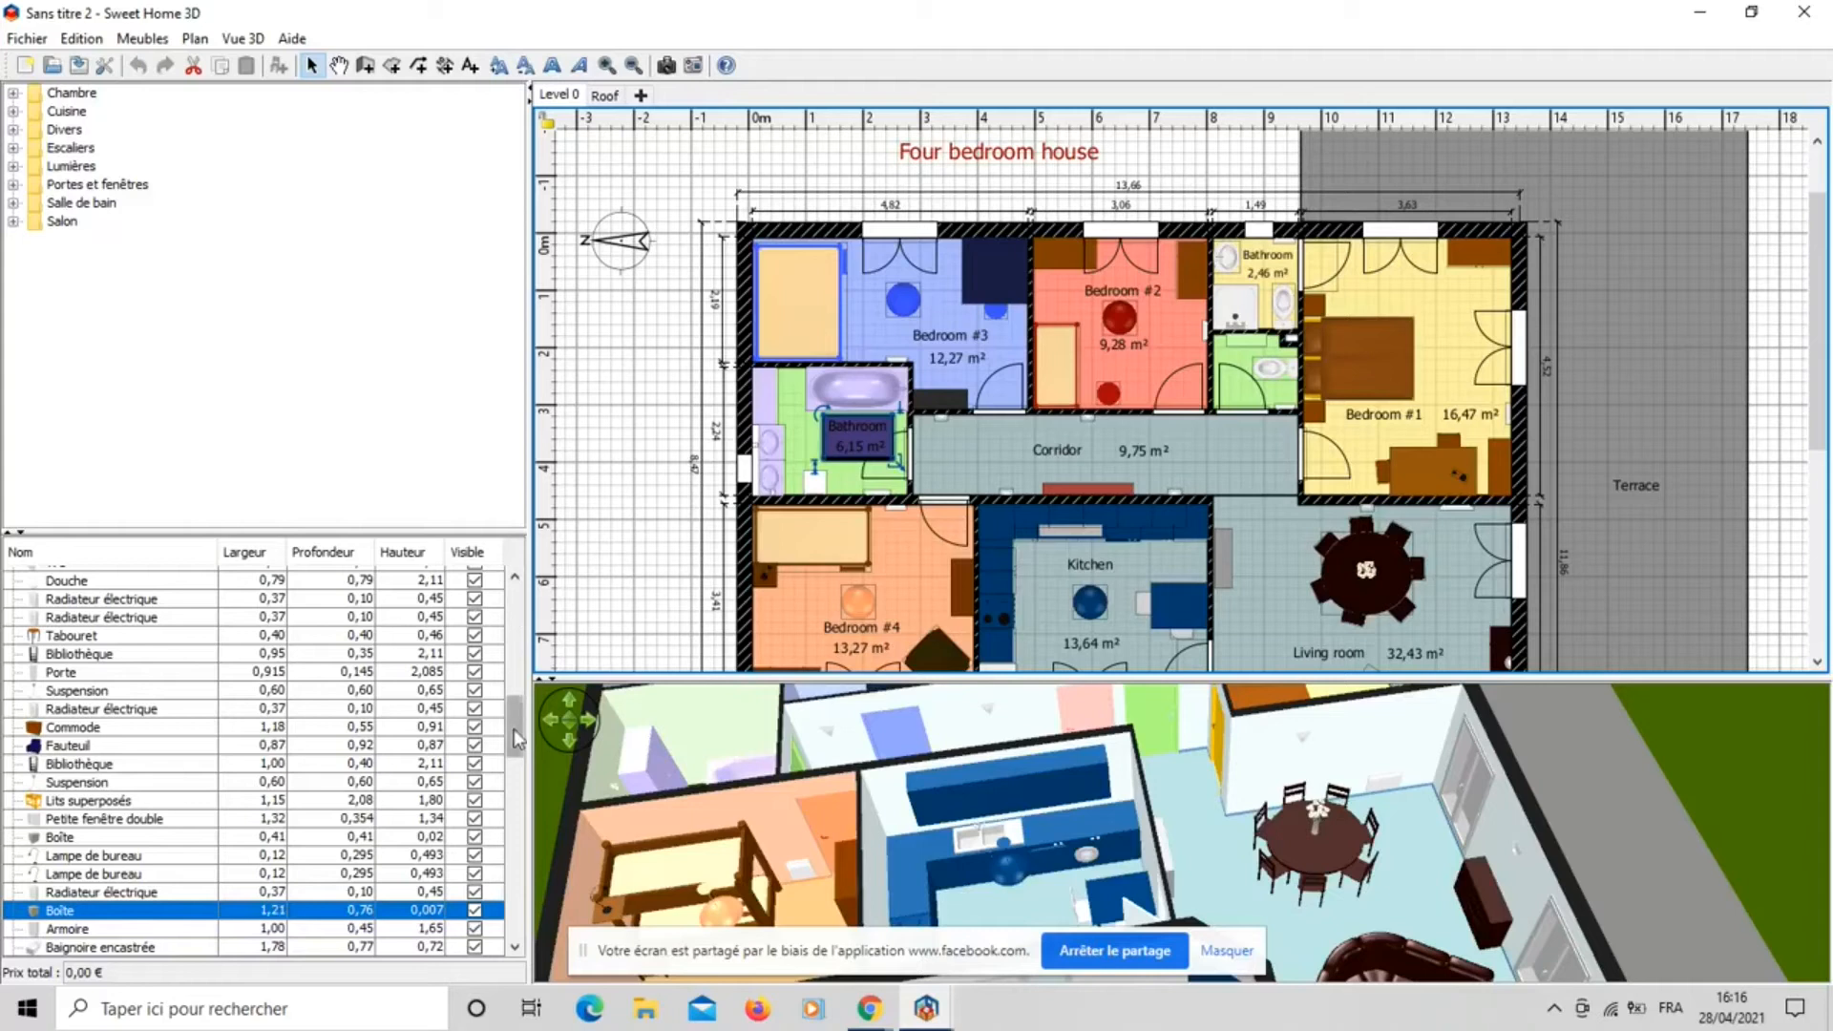
left_click(476, 911)
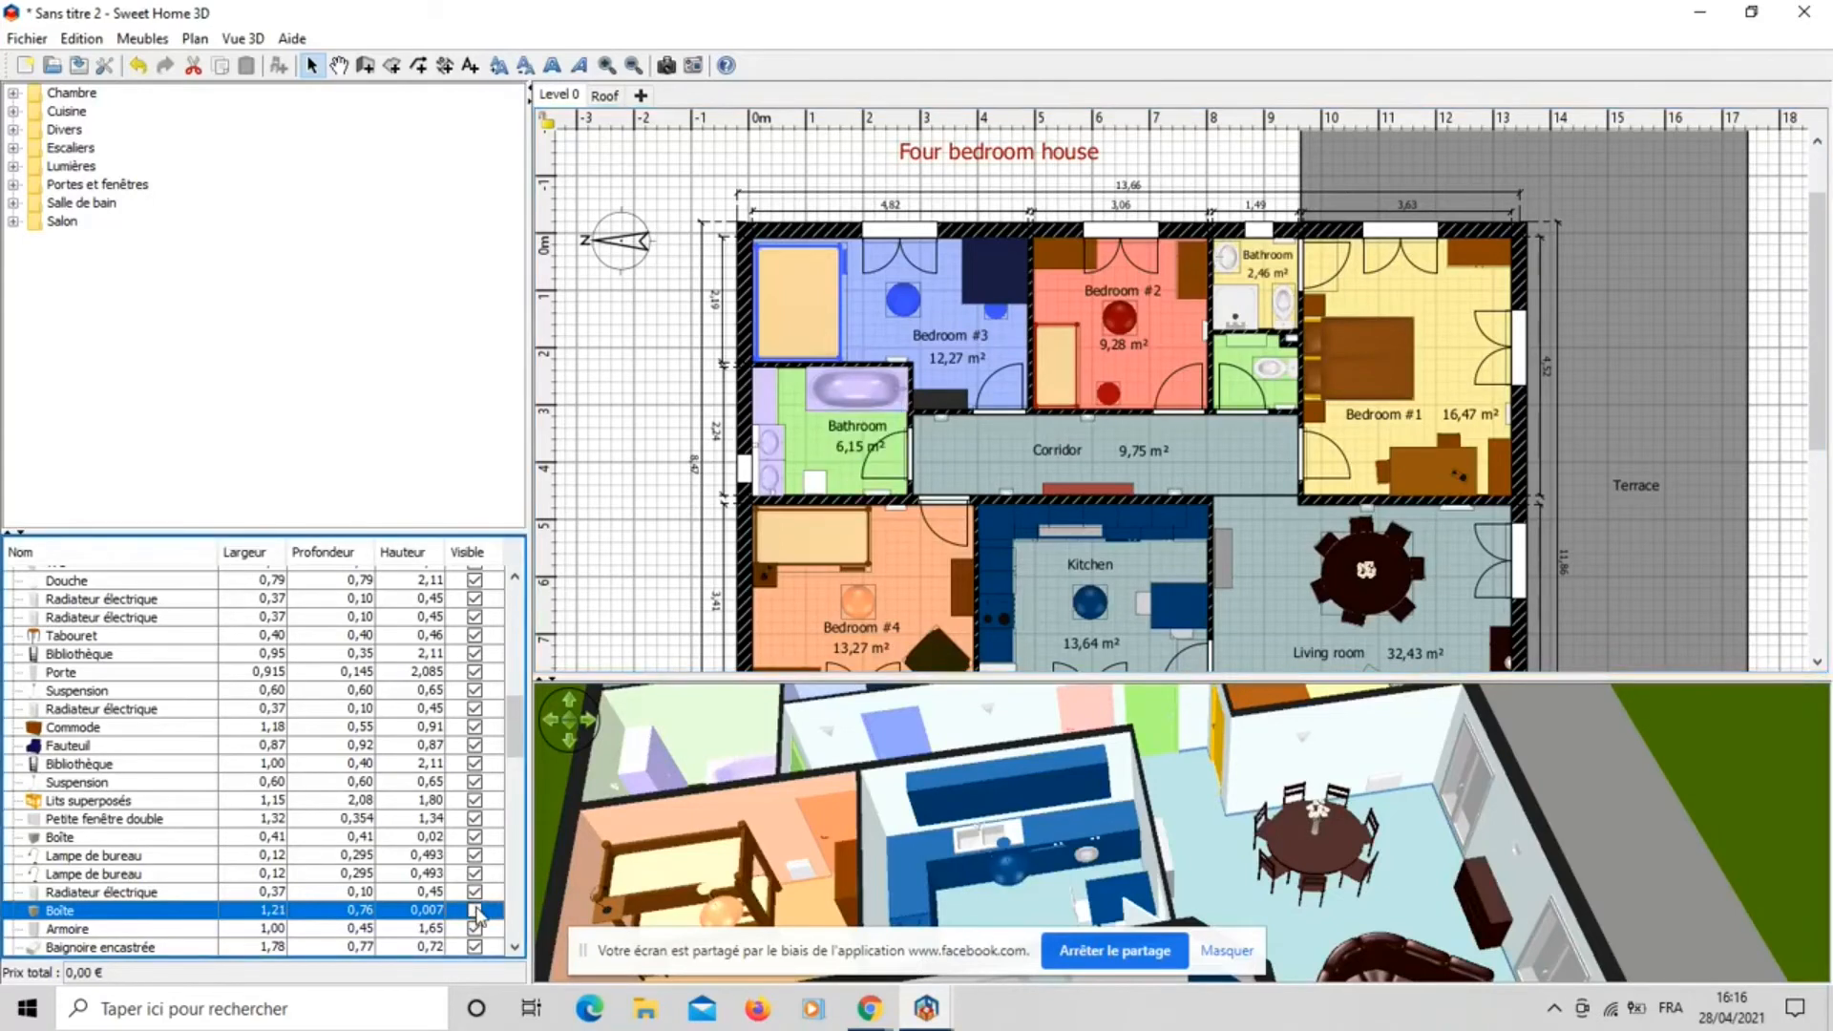
left_click(475, 912)
left_click(476, 912)
left_click(475, 911)
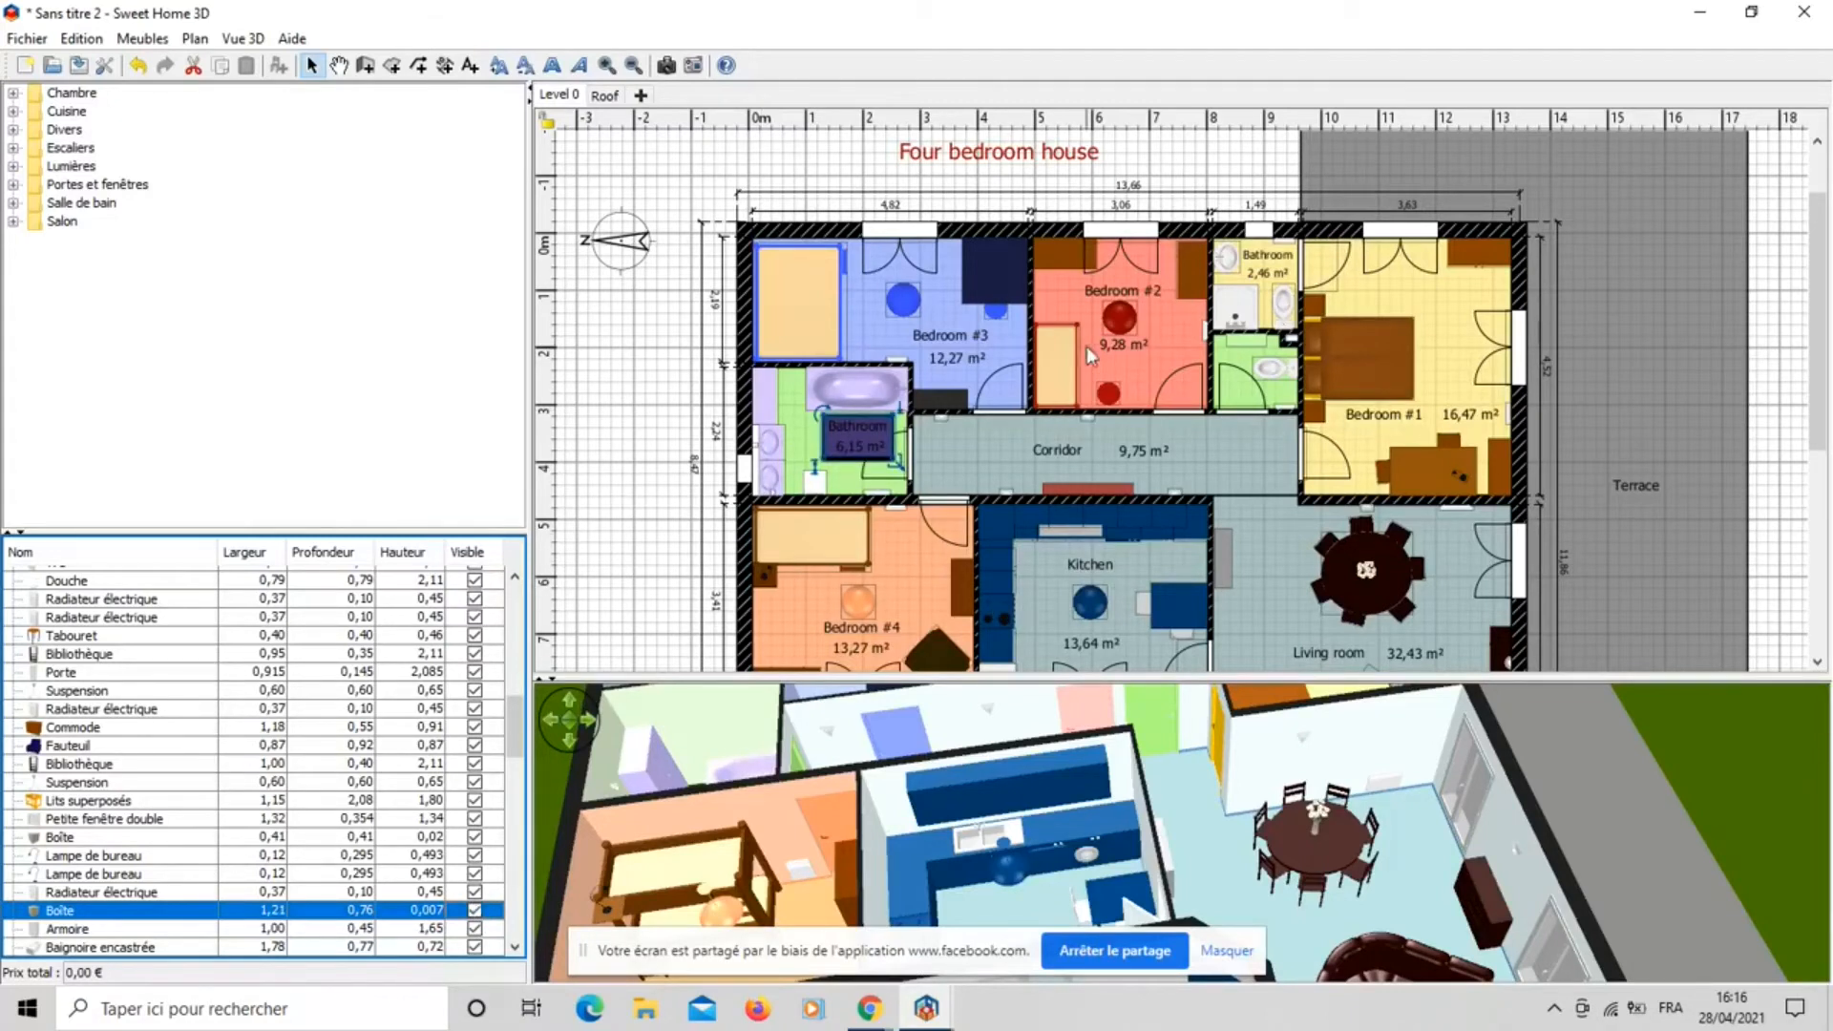
Give the plan more room, examine it down to the living room, and select the terrace.
scroll(1356, 497, "up", 2)
scroll(1356, 499, "down", 3)
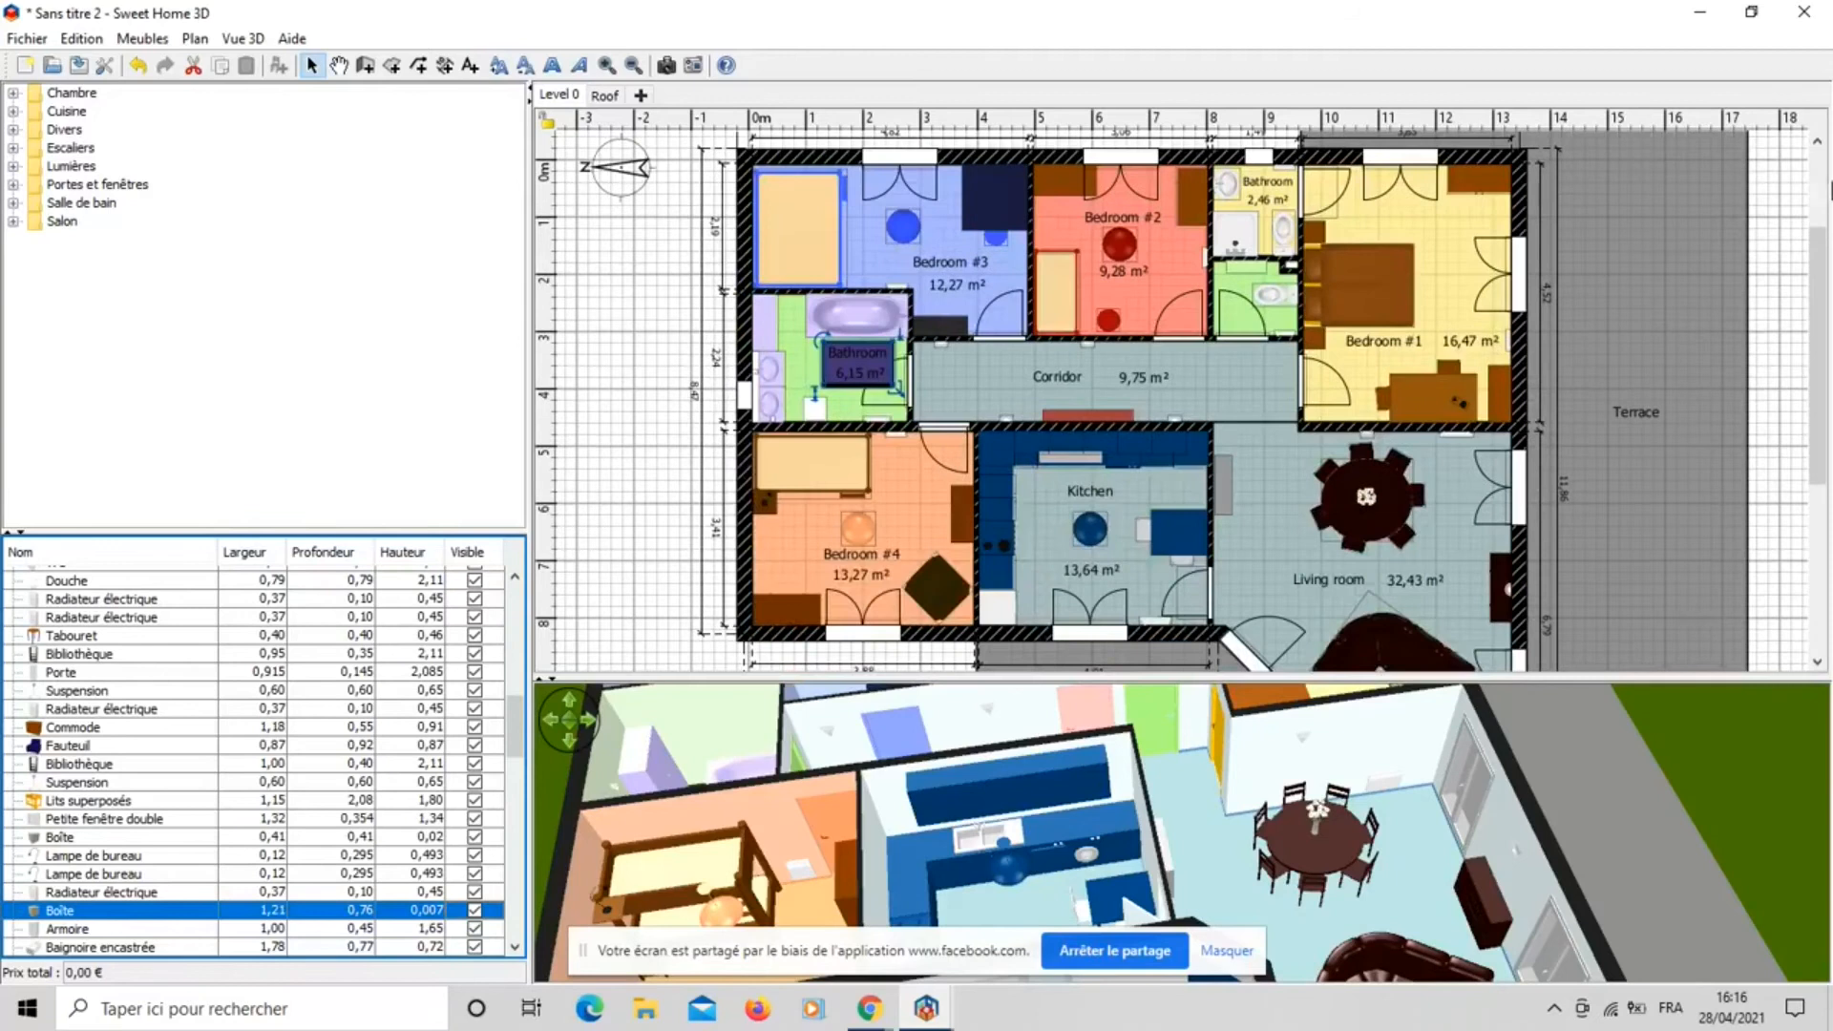
left_click_drag(1638, 680, 1609, 784)
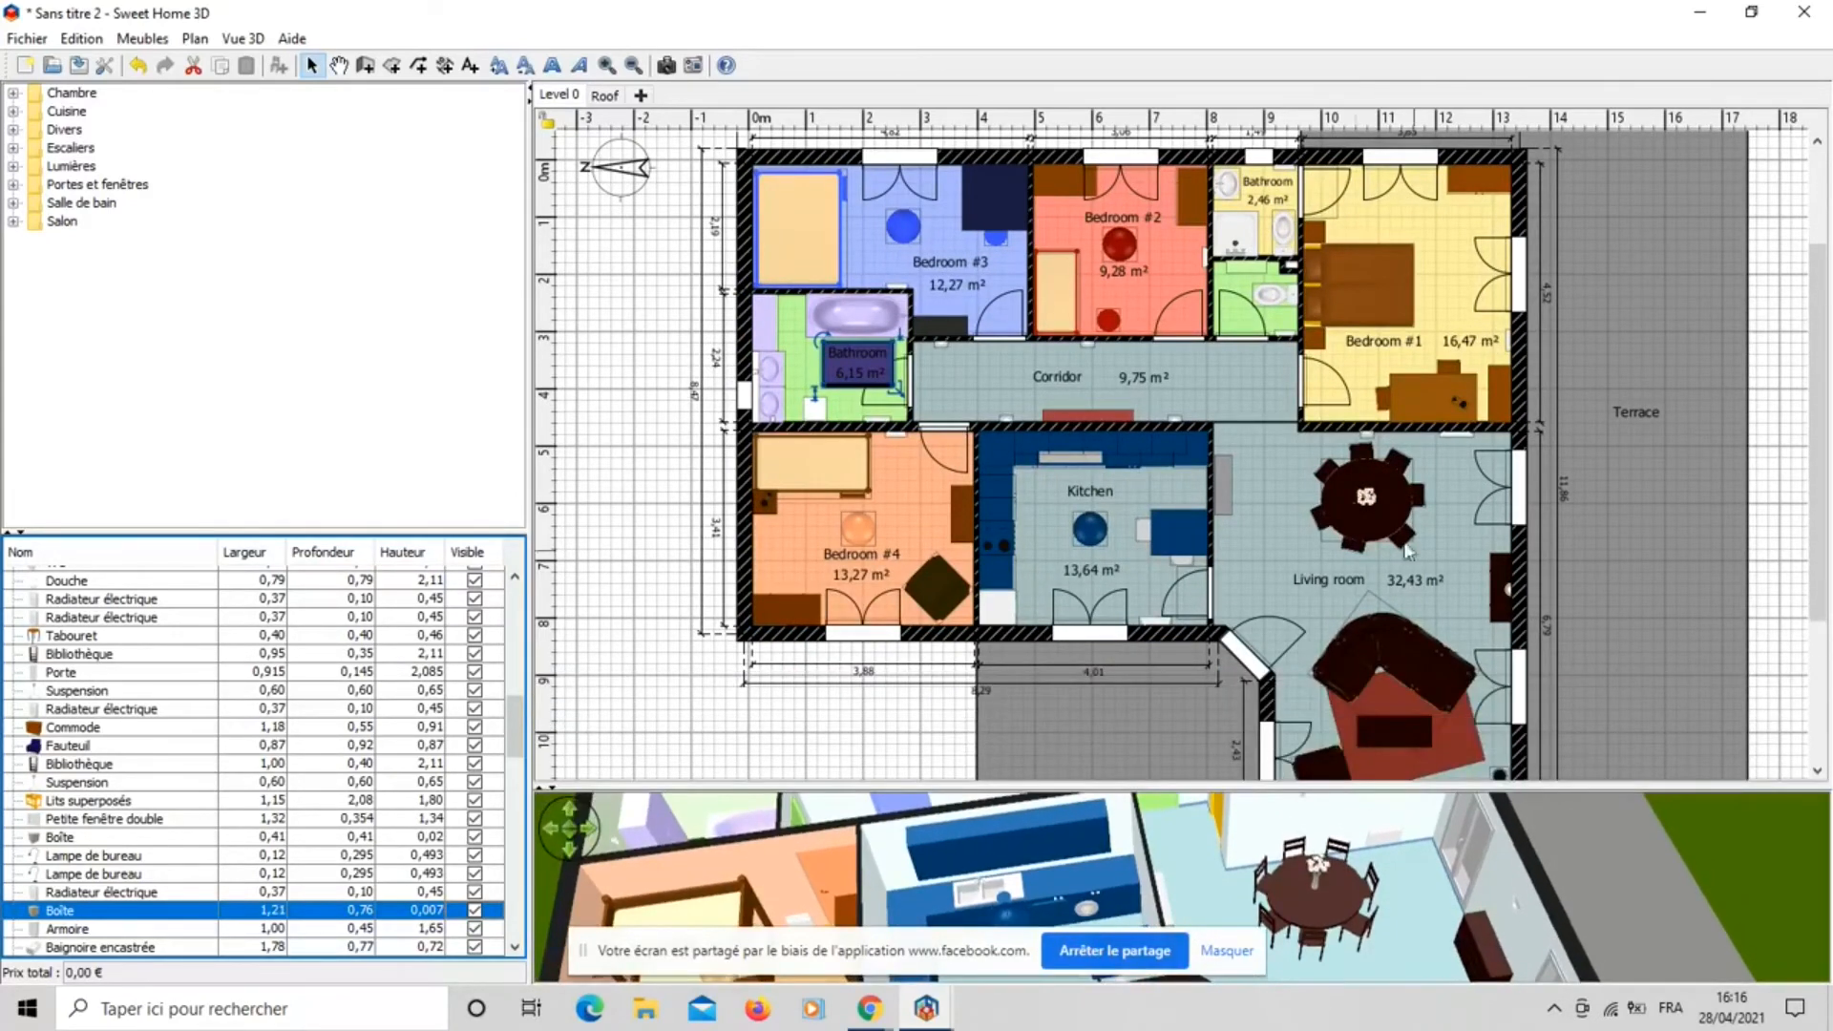
scroll(1068, 477, "down", 3)
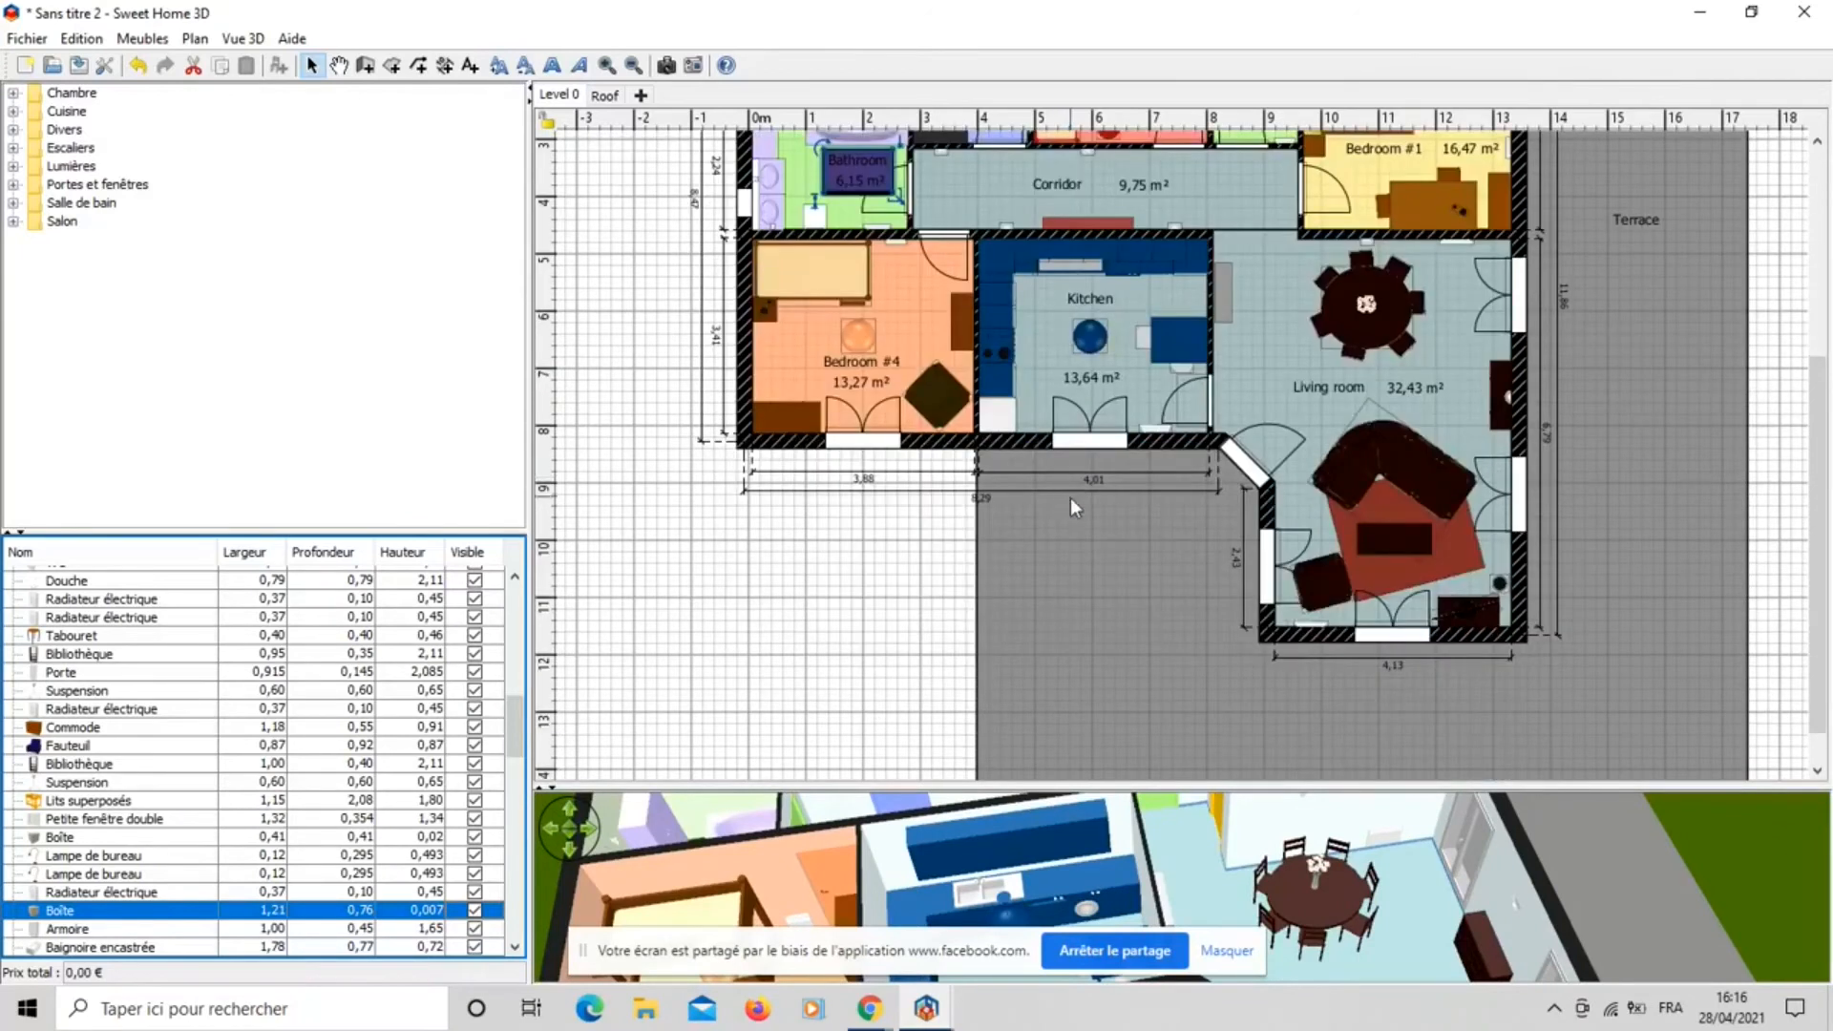
scroll(1072, 502, "up", 3)
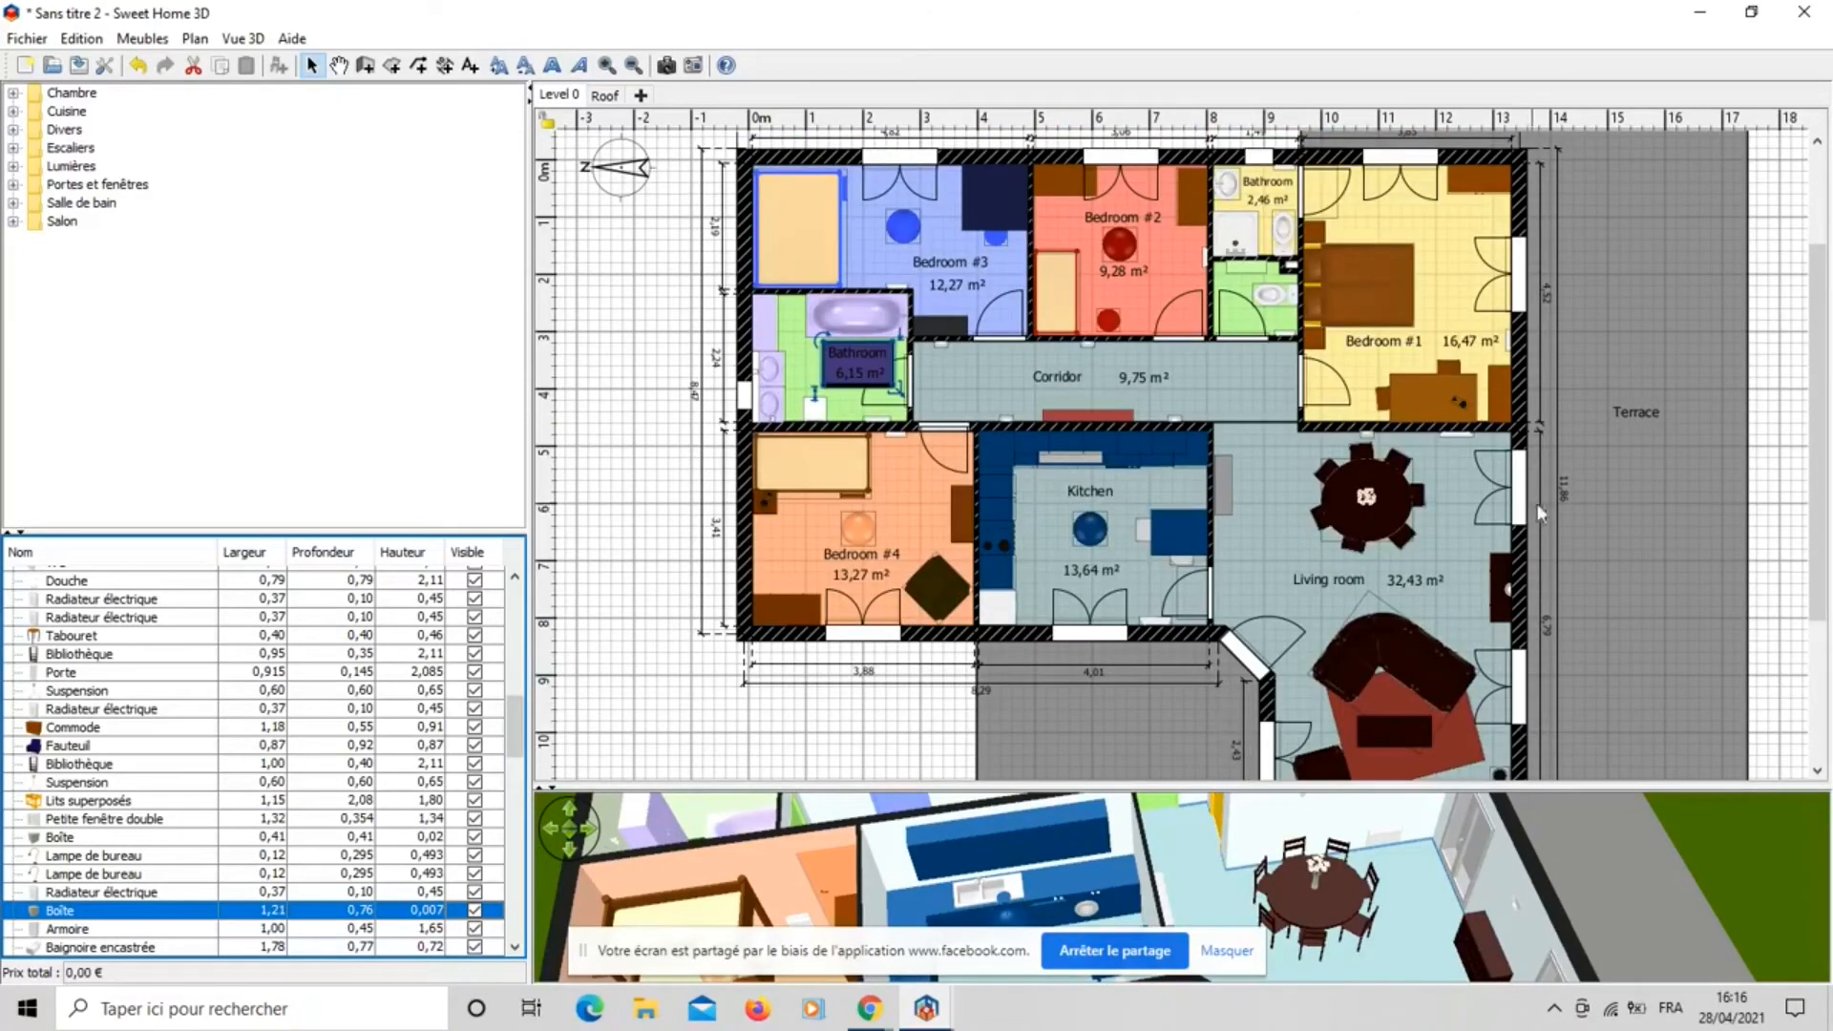
left_click(1635, 475)
Enlarge the 3D view and orbit around the house to examine its facades, windows and rooms.
left_click_drag(1477, 790, 1327, 216)
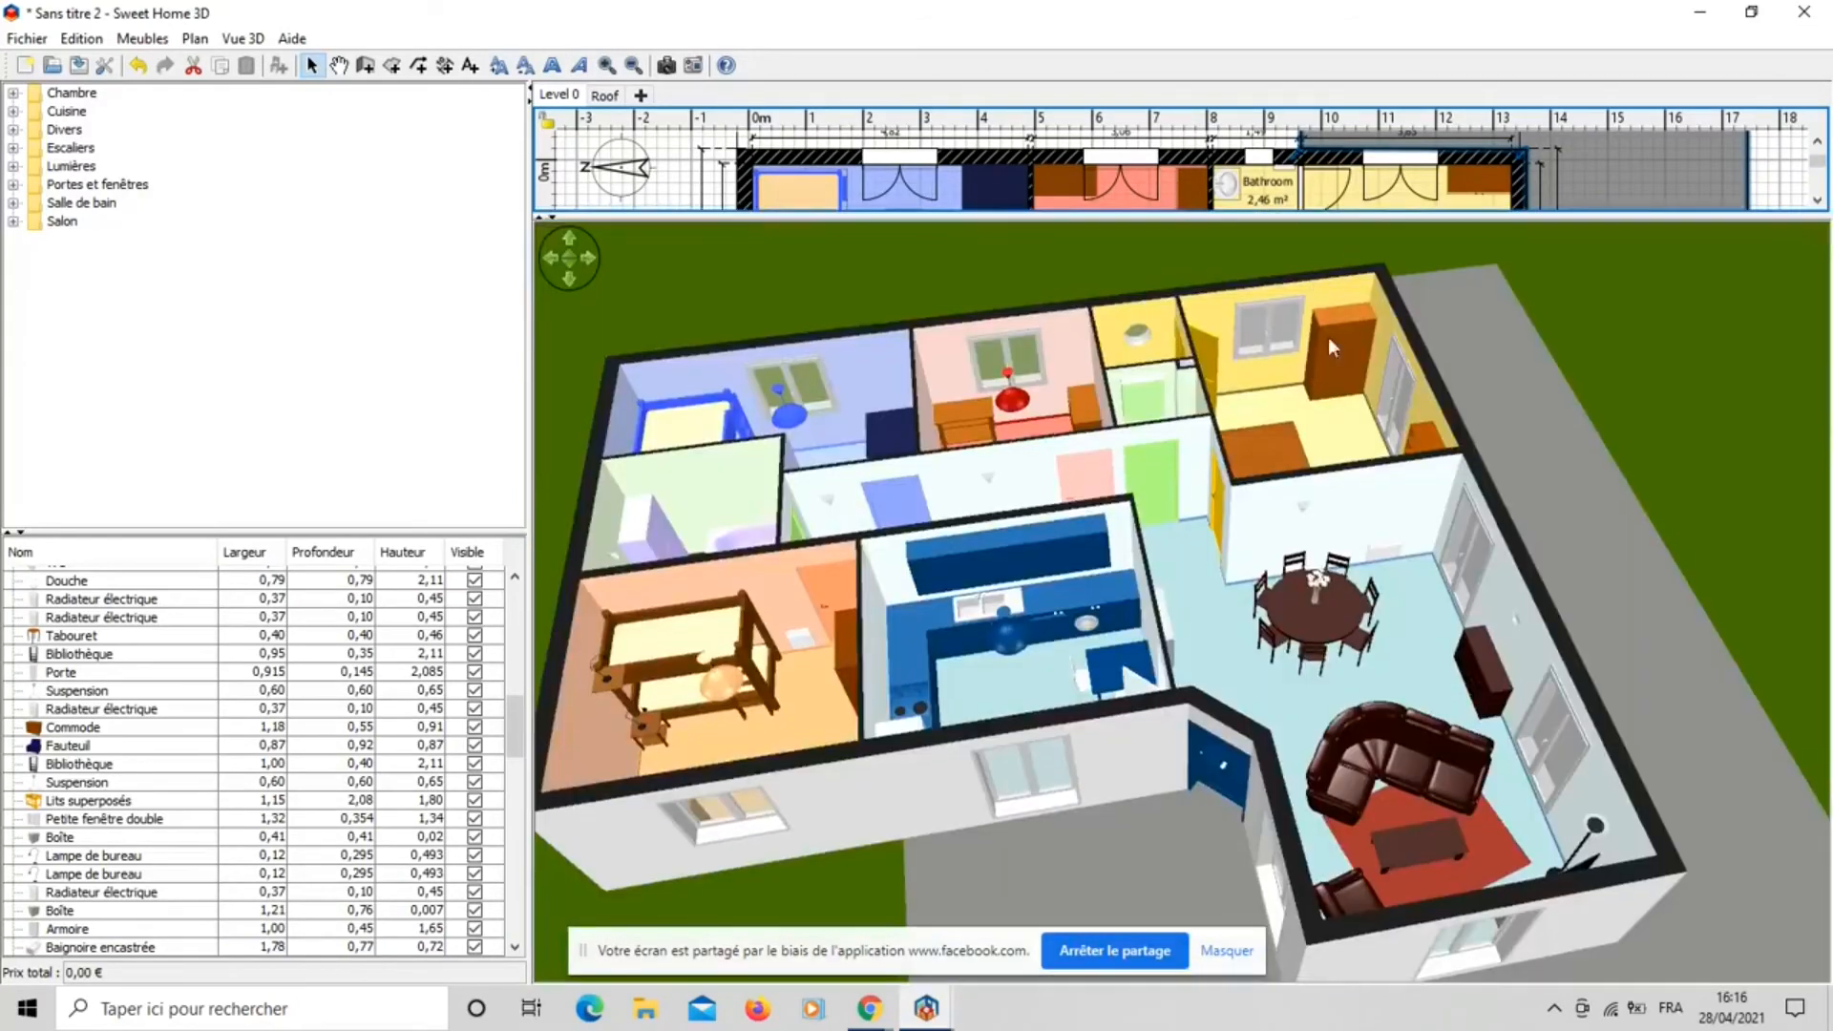
left_click_drag(1607, 564, 1145, 481)
right_click(1144, 482)
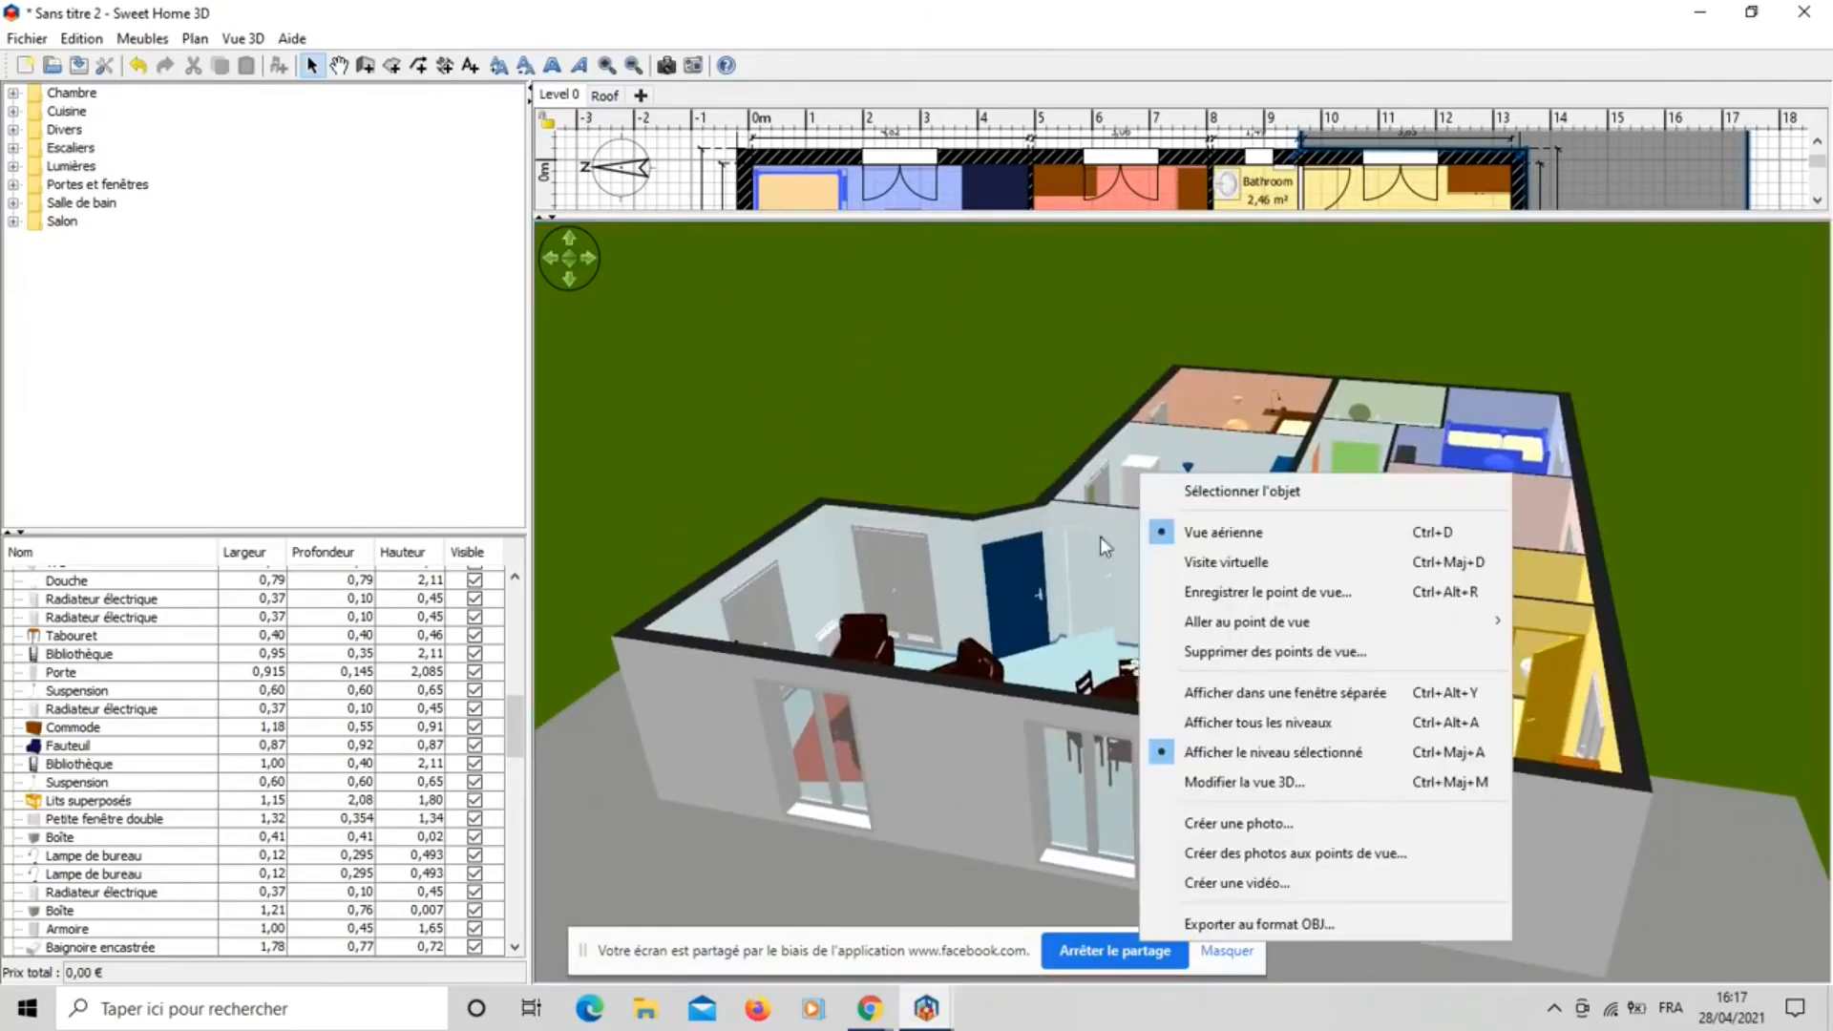
left_click(1665, 633)
left_click_drag(1665, 633, 1201, 693)
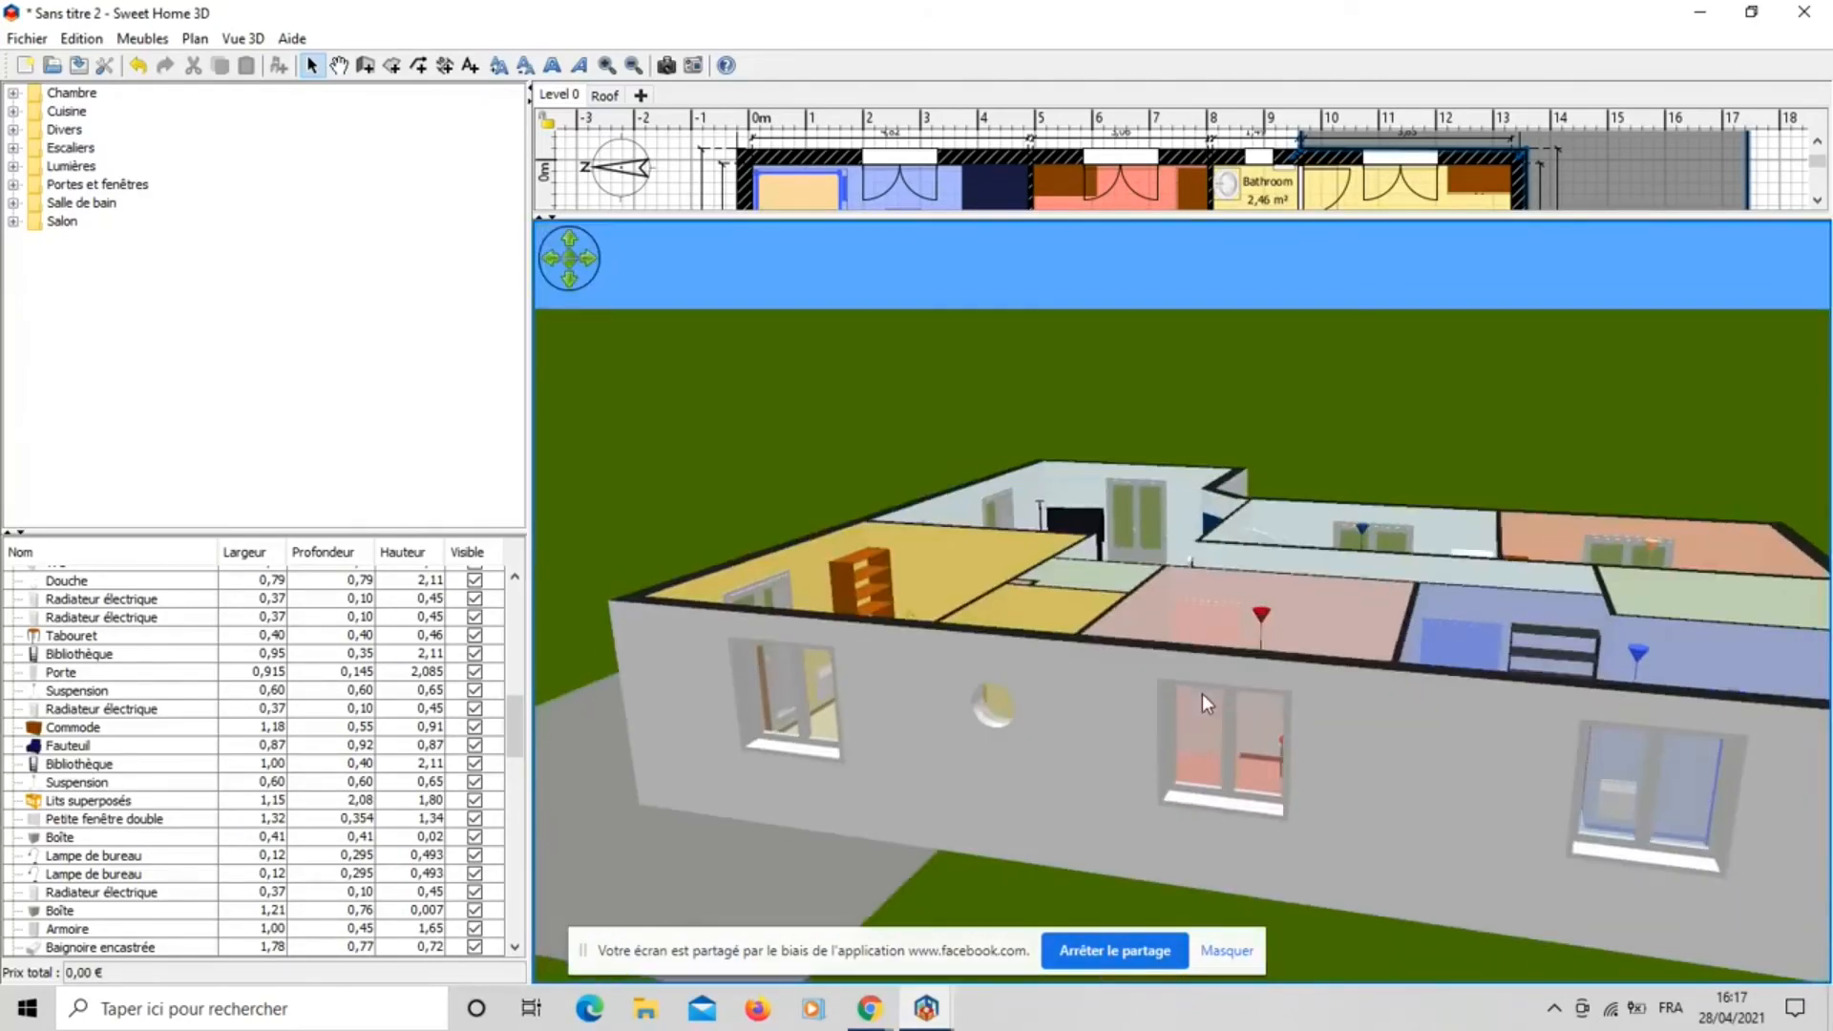
right_click(1201, 693)
left_click_drag(795, 872, 1271, 563)
right_click(1271, 563)
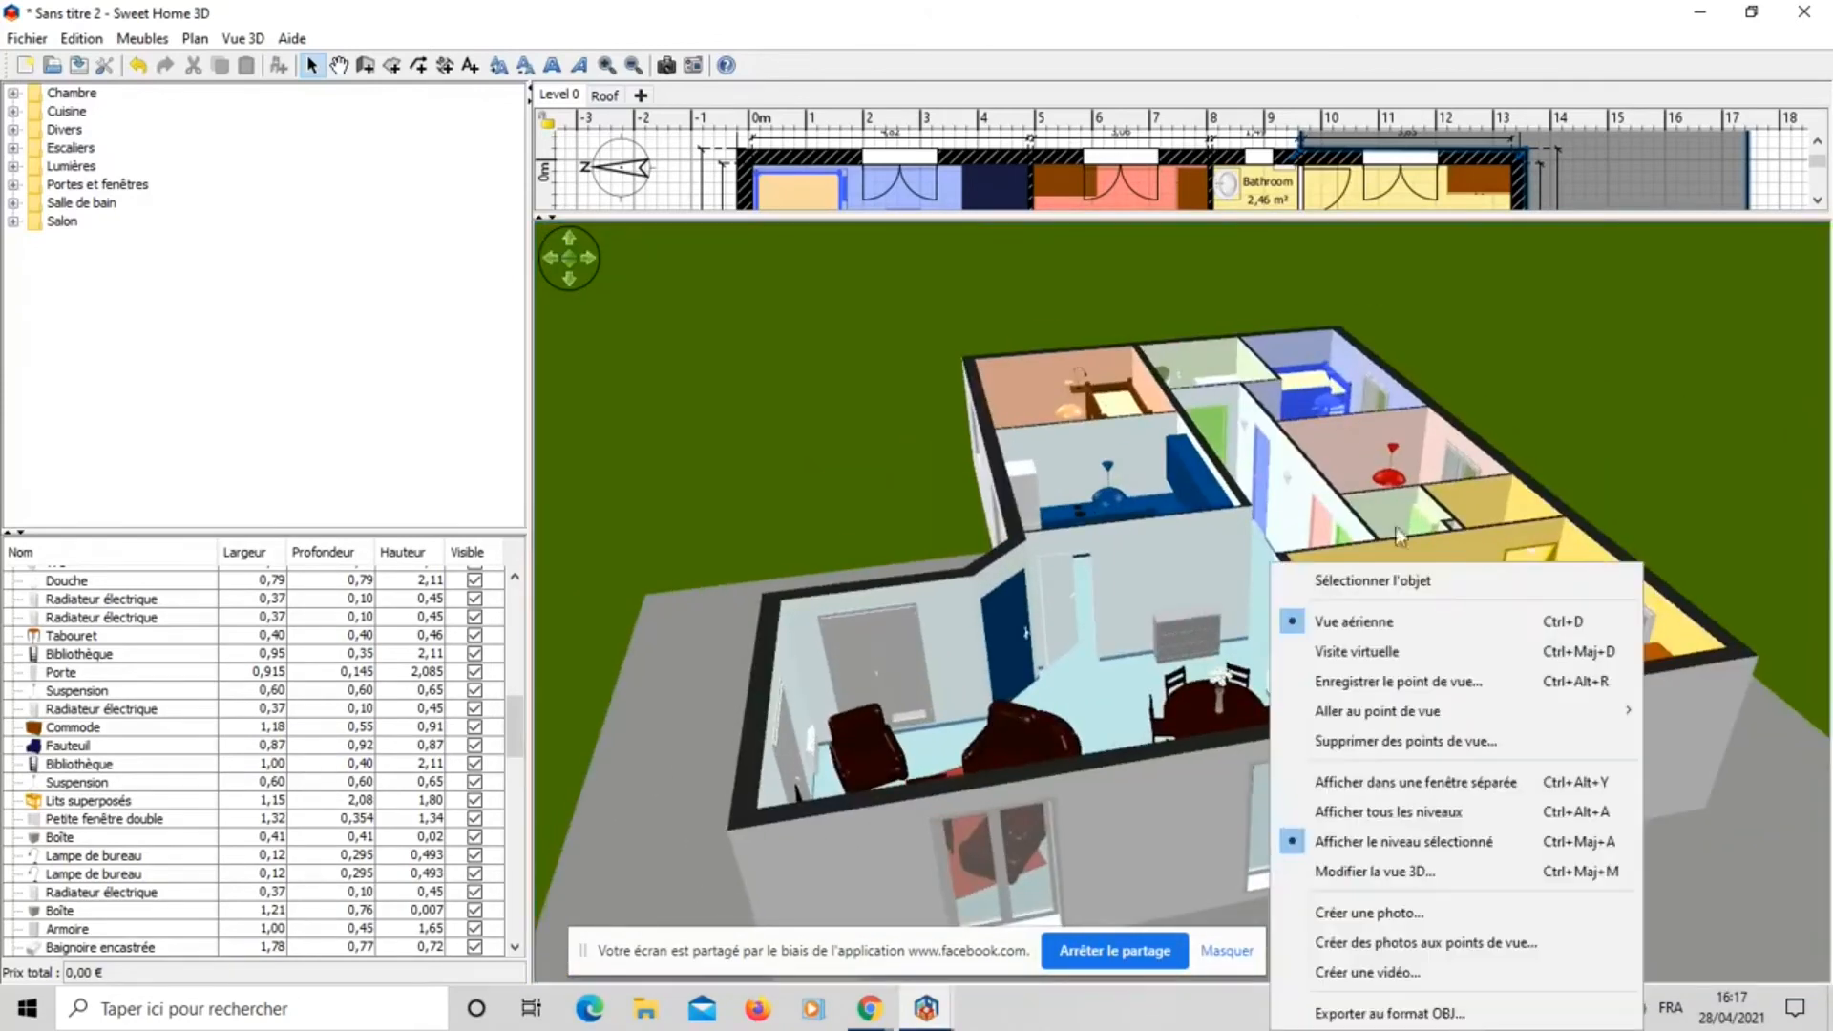
Enlarge the plan area over the 3D view and select the terrace to examine its outline around the living room.
left_click(1500, 218)
left_click_drag(1500, 218, 1489, 771)
left_click(1649, 412)
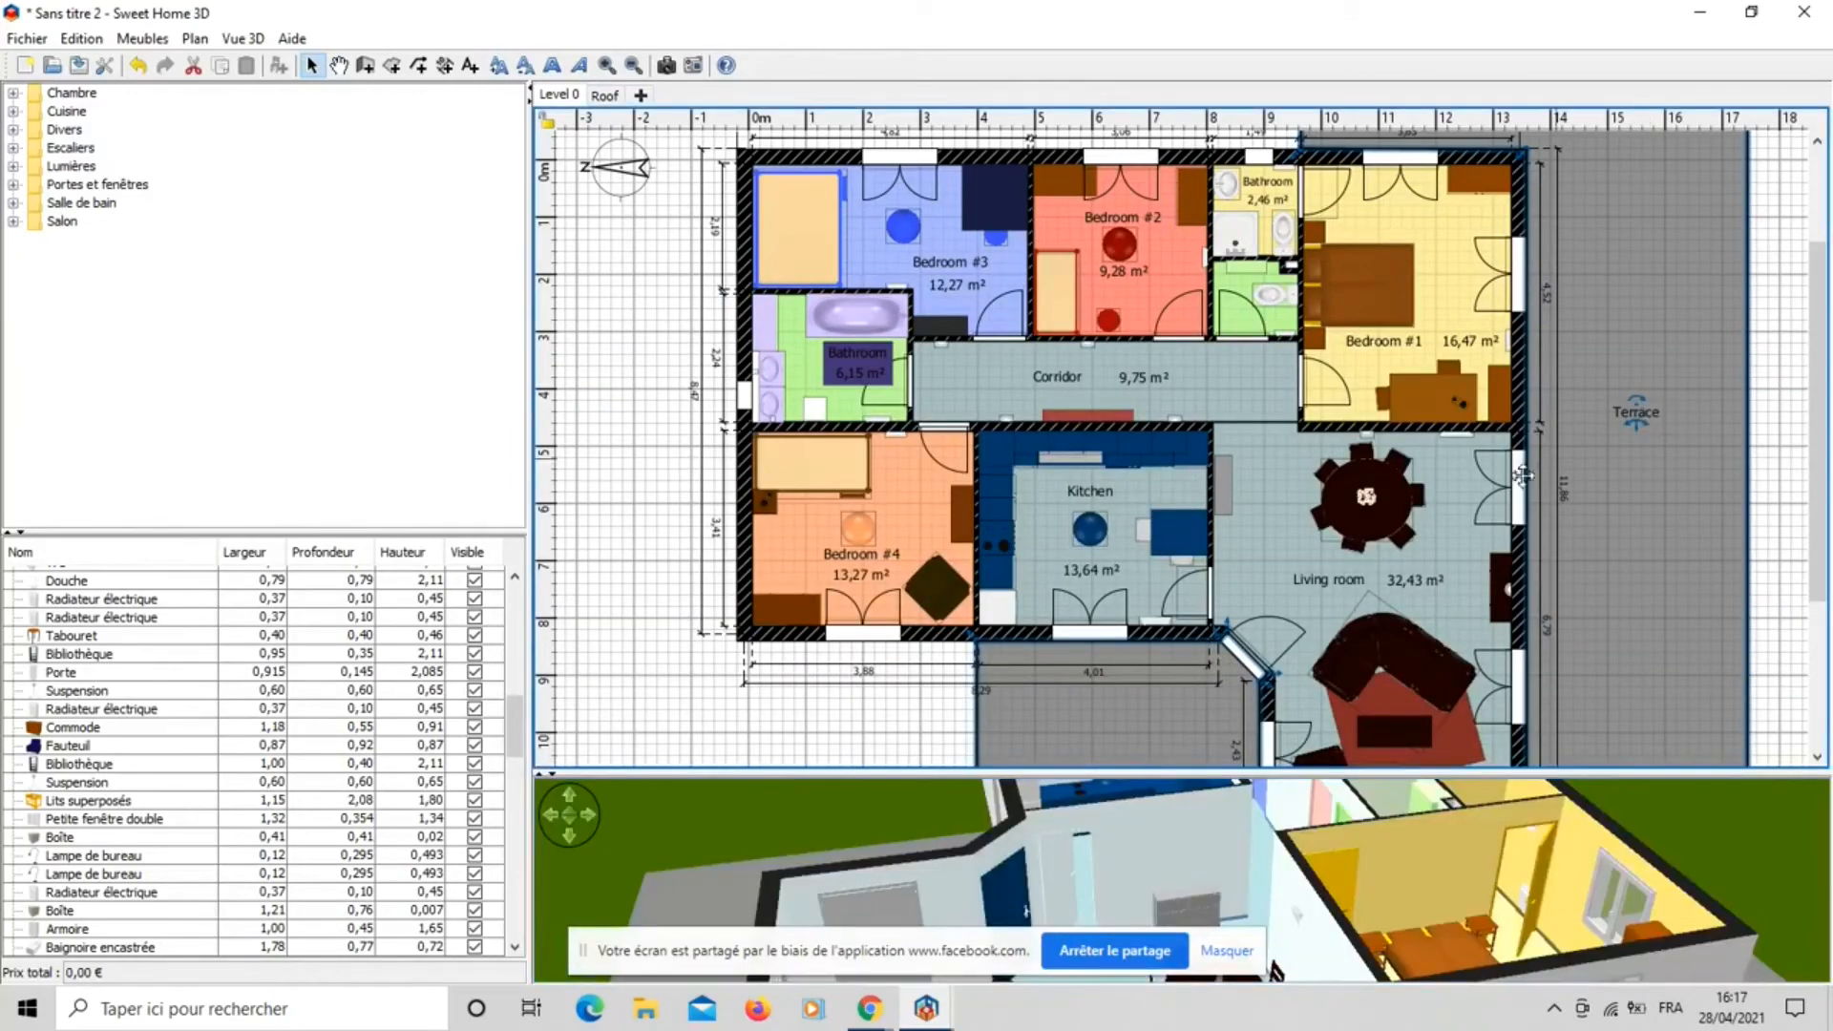
scroll(1315, 573, "down", 4)
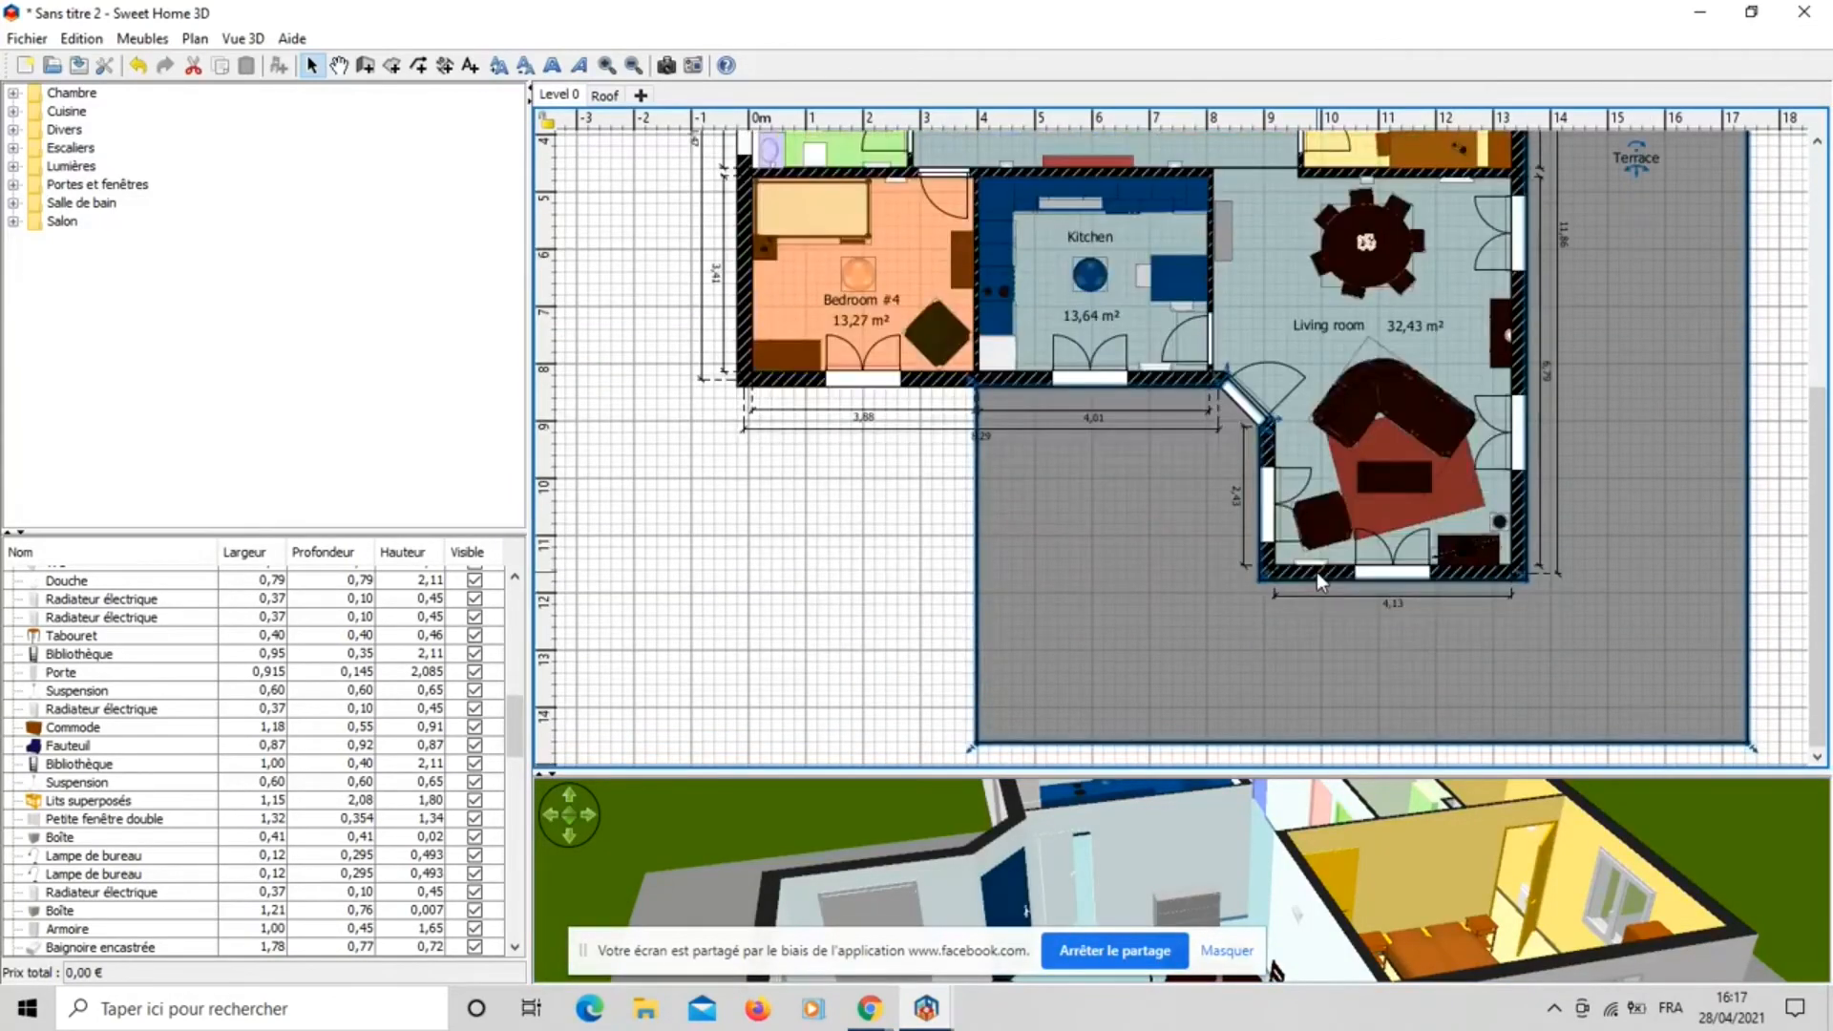
Close the four-bedroom demo house without saving its changes.
scroll(1315, 570, "up", 6)
scroll(1316, 571, "up", 1)
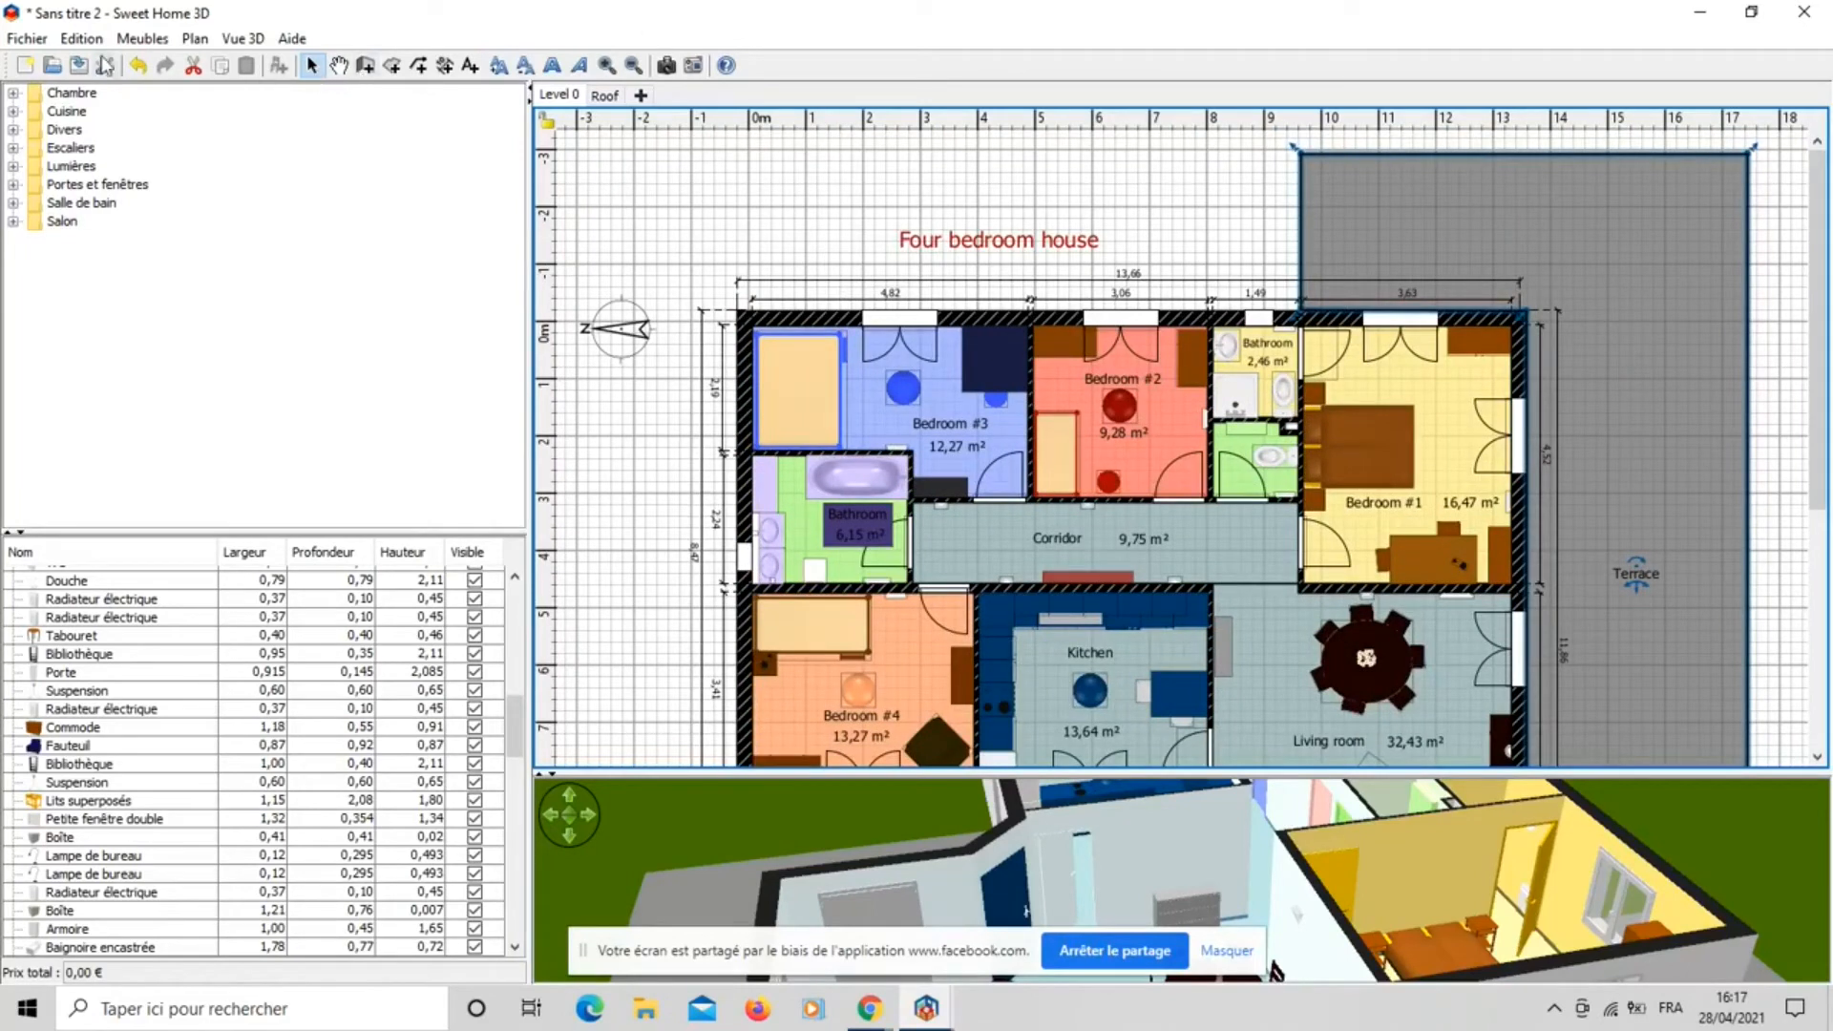
left_click(1804, 13)
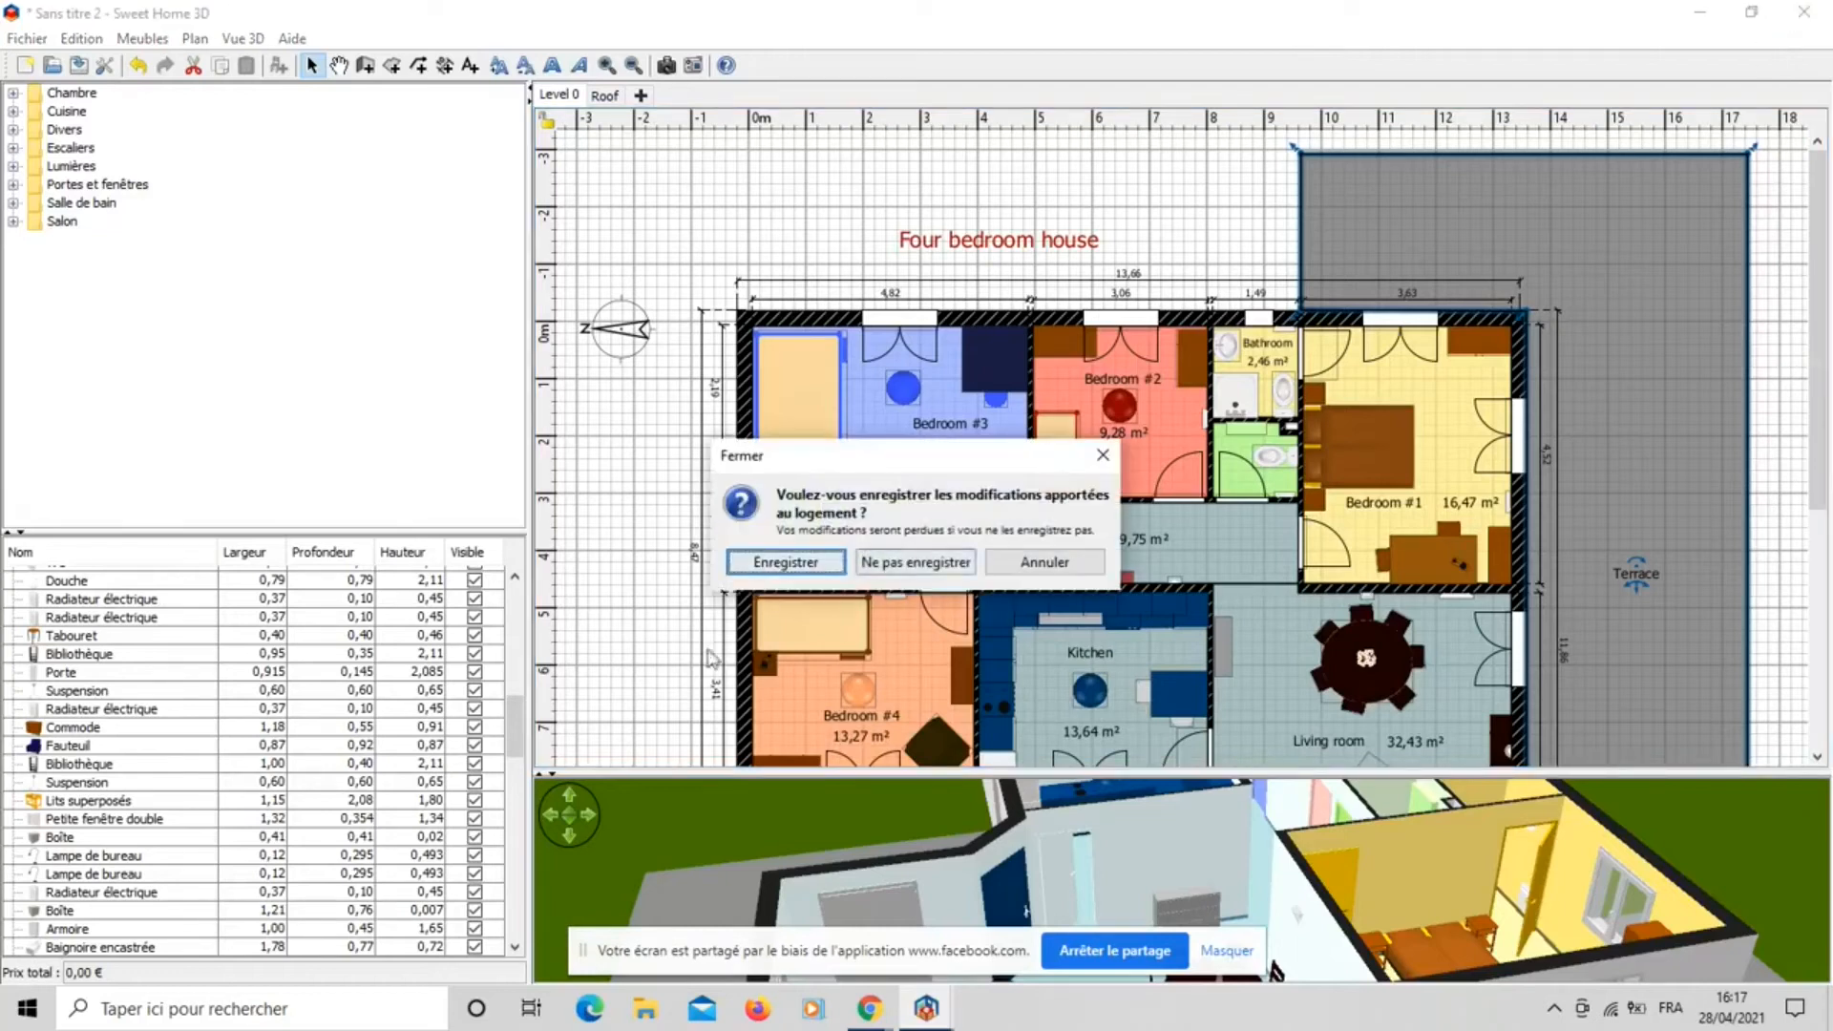
left_click(902, 562)
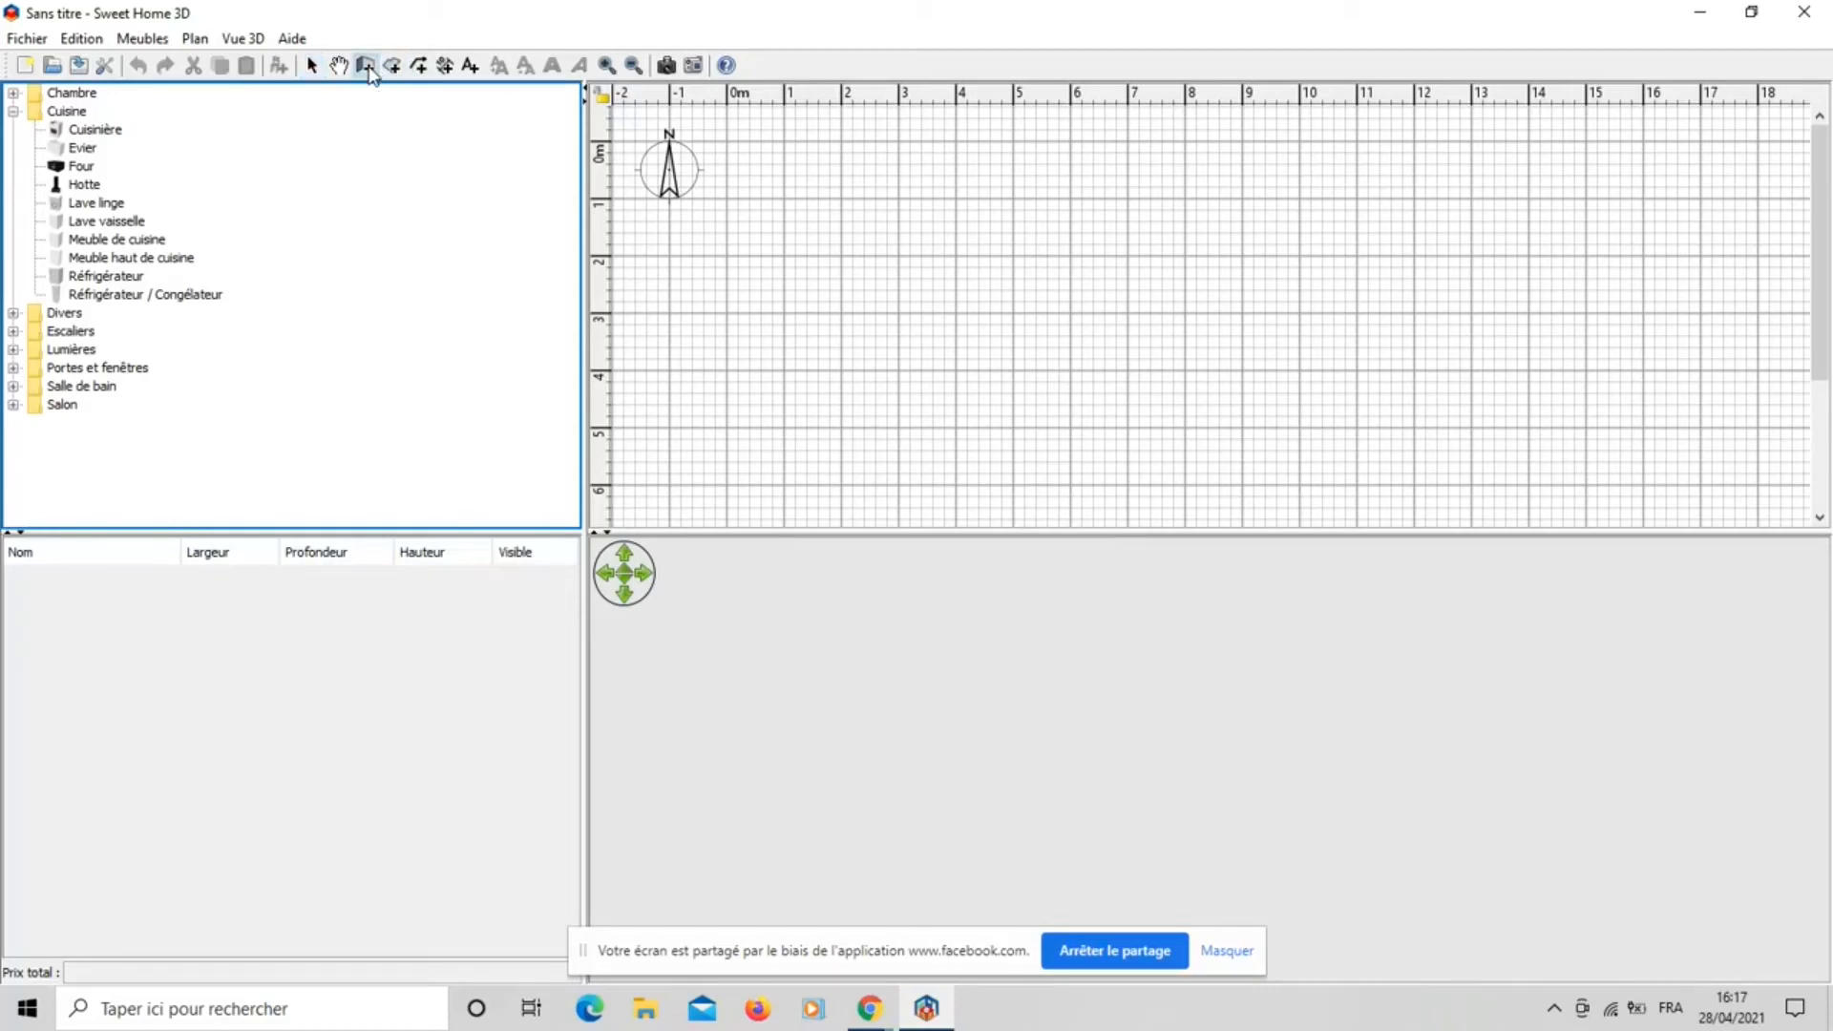
left_click(369, 68)
left_click(726, 201)
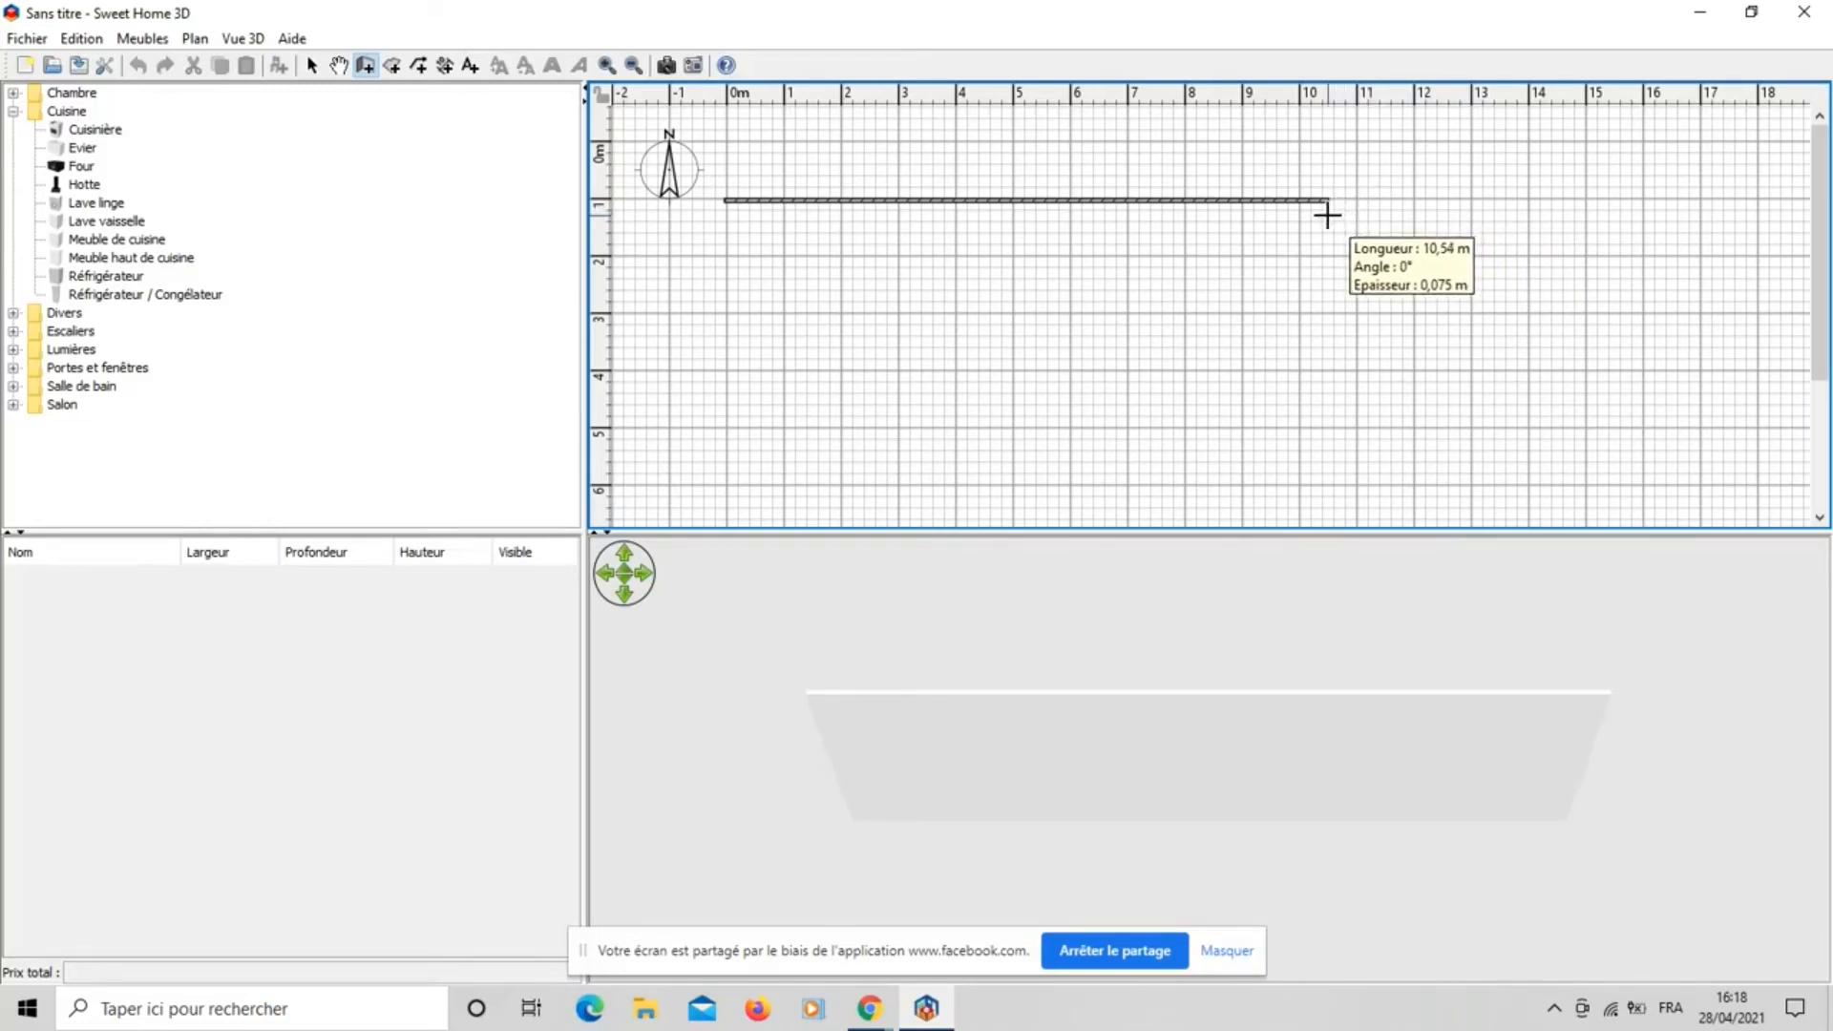
double_click(1317, 218)
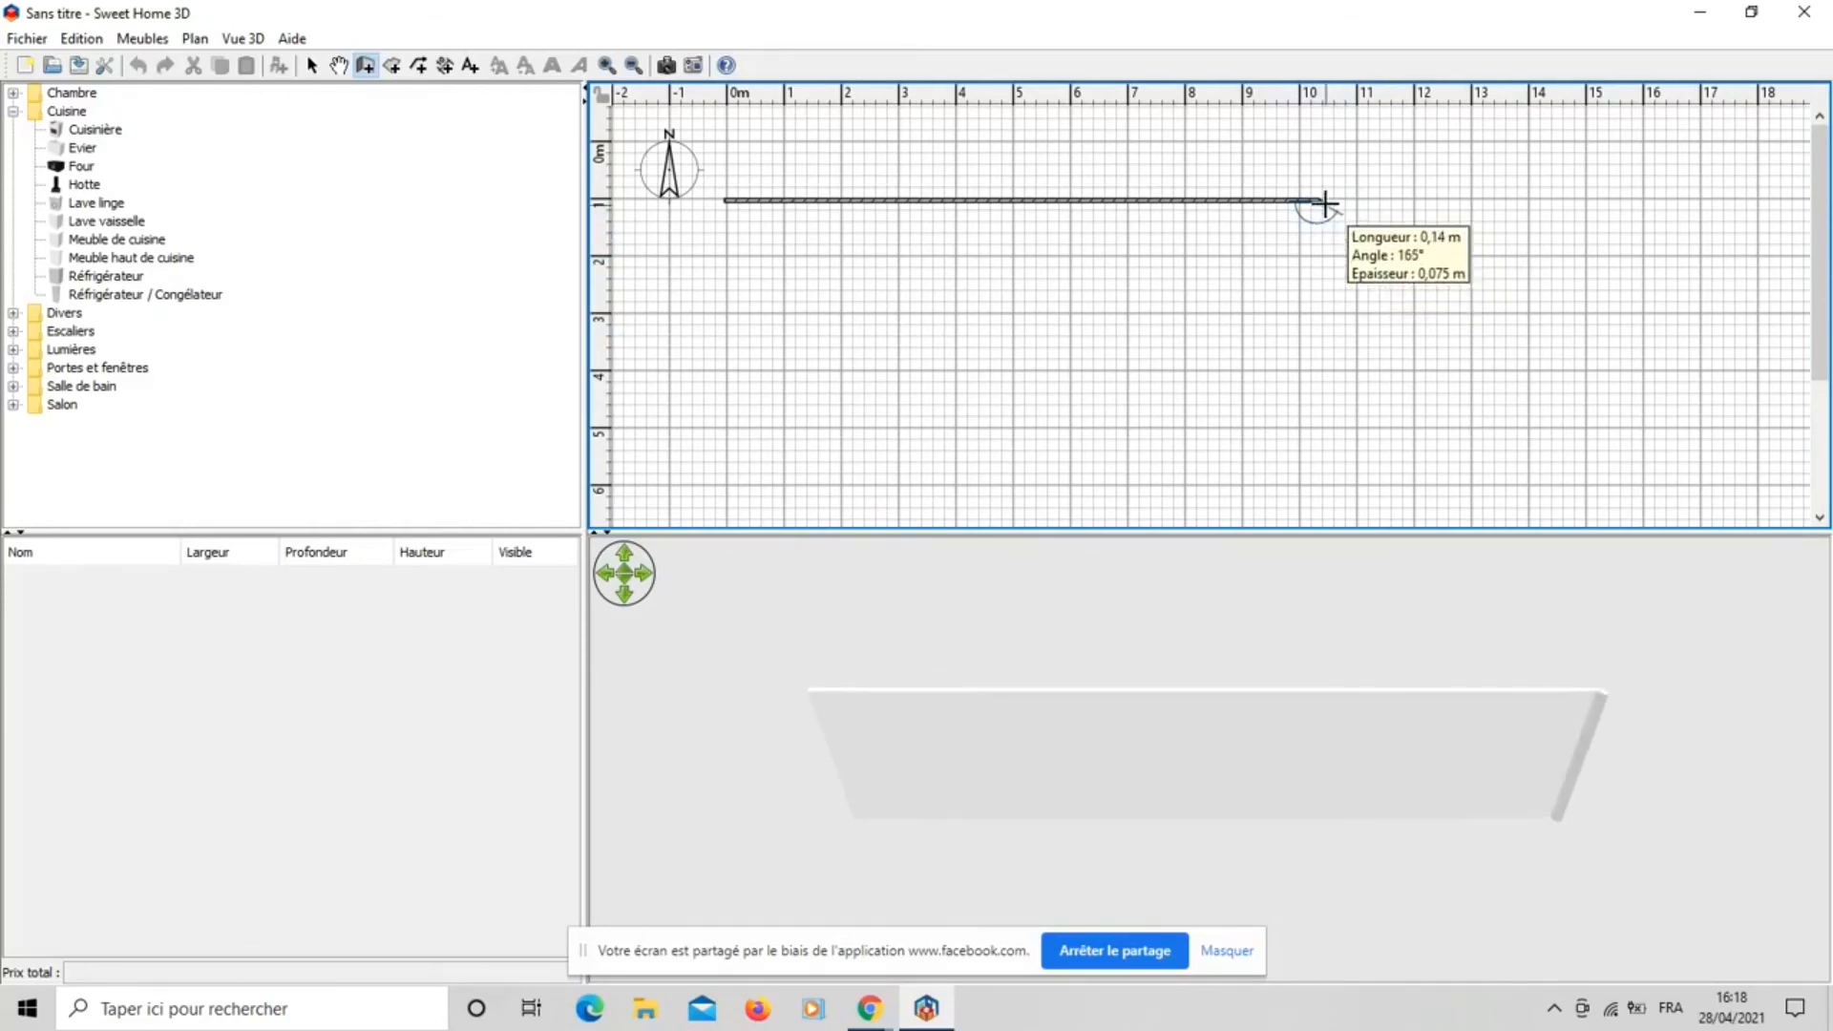
double_click(1321, 203)
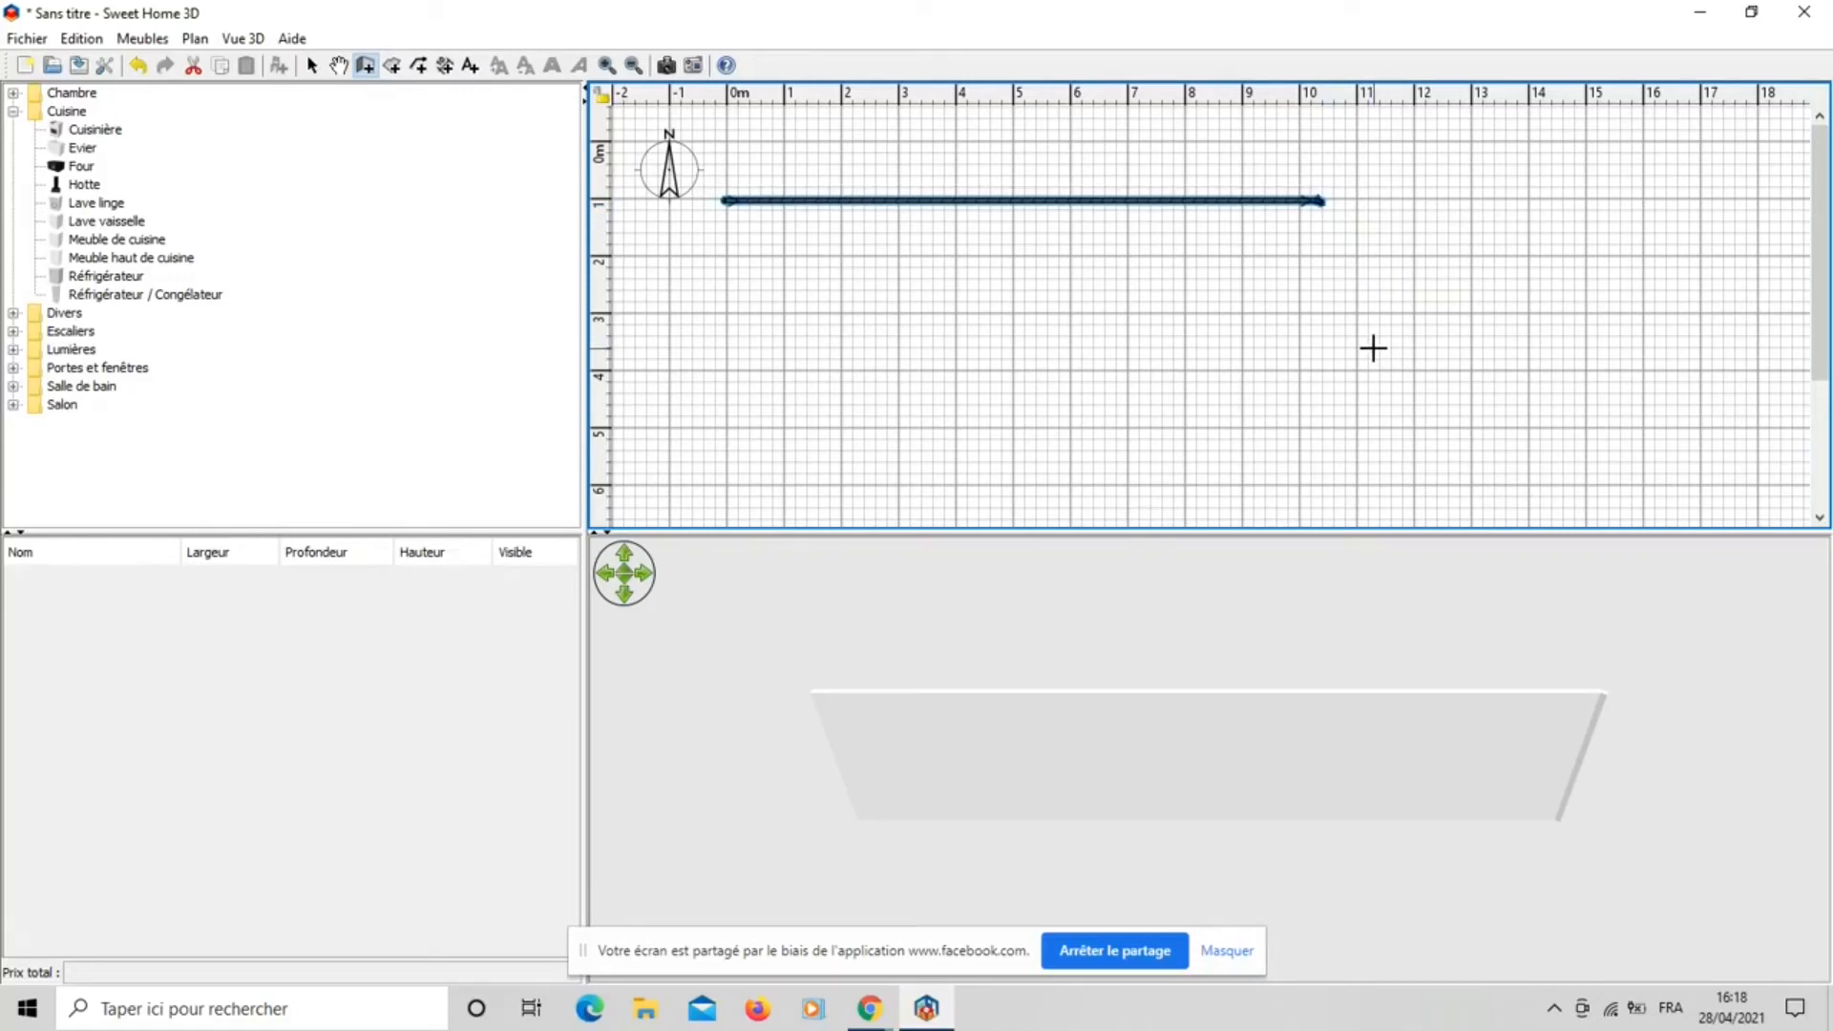
key("ctrl+z")
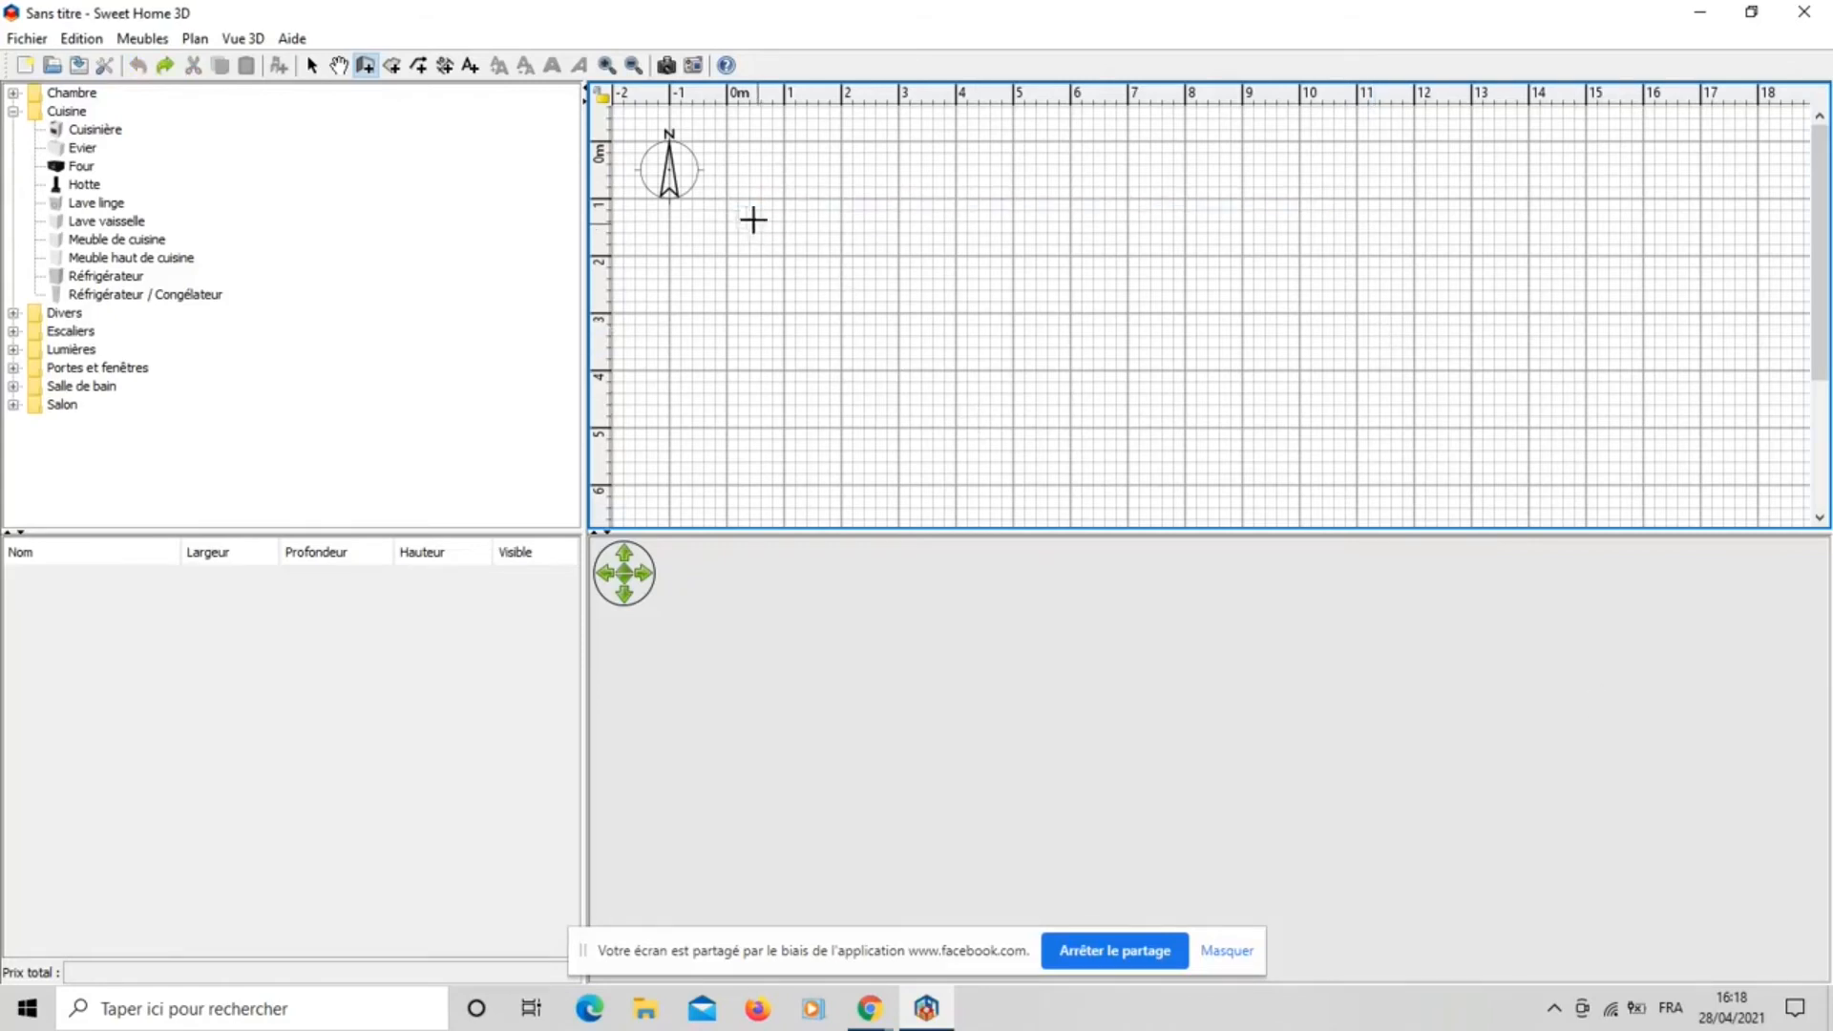
Try drawing a closed rectangle of walls about 10 m by 3.1 m on the empty plan, and undo it.
left_click(723, 198)
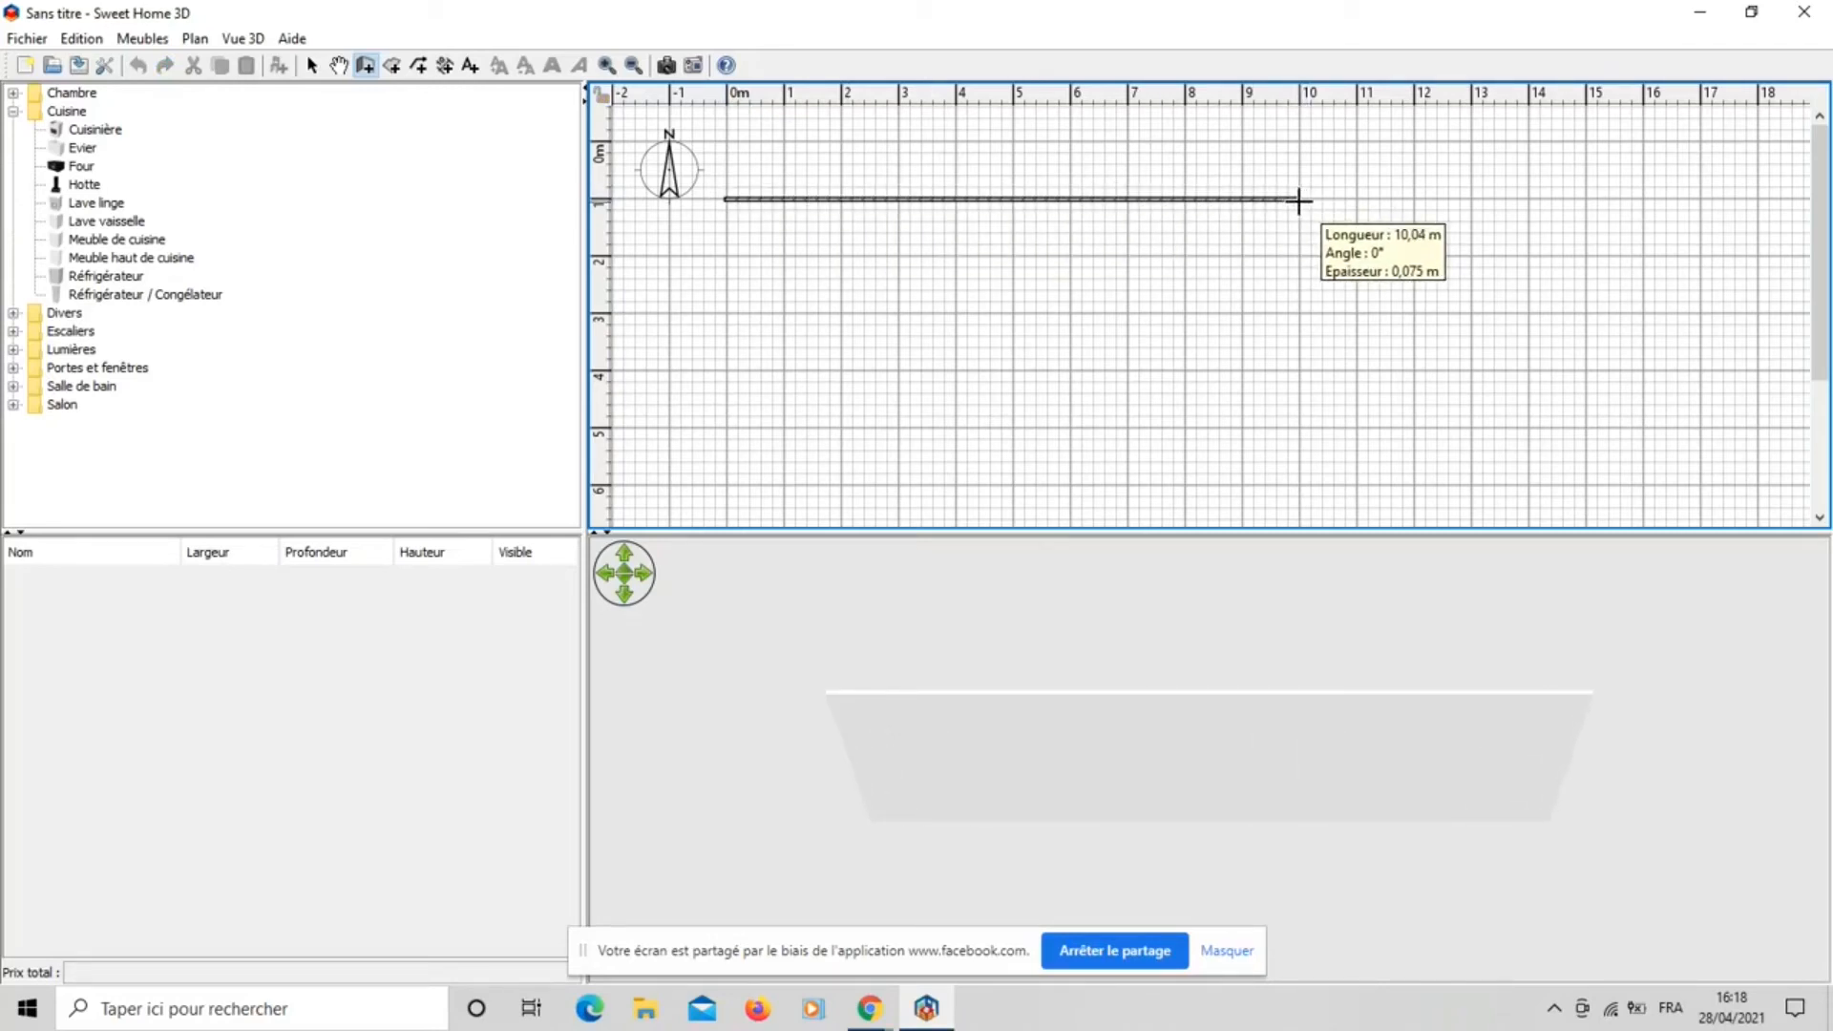
left_click(1298, 201)
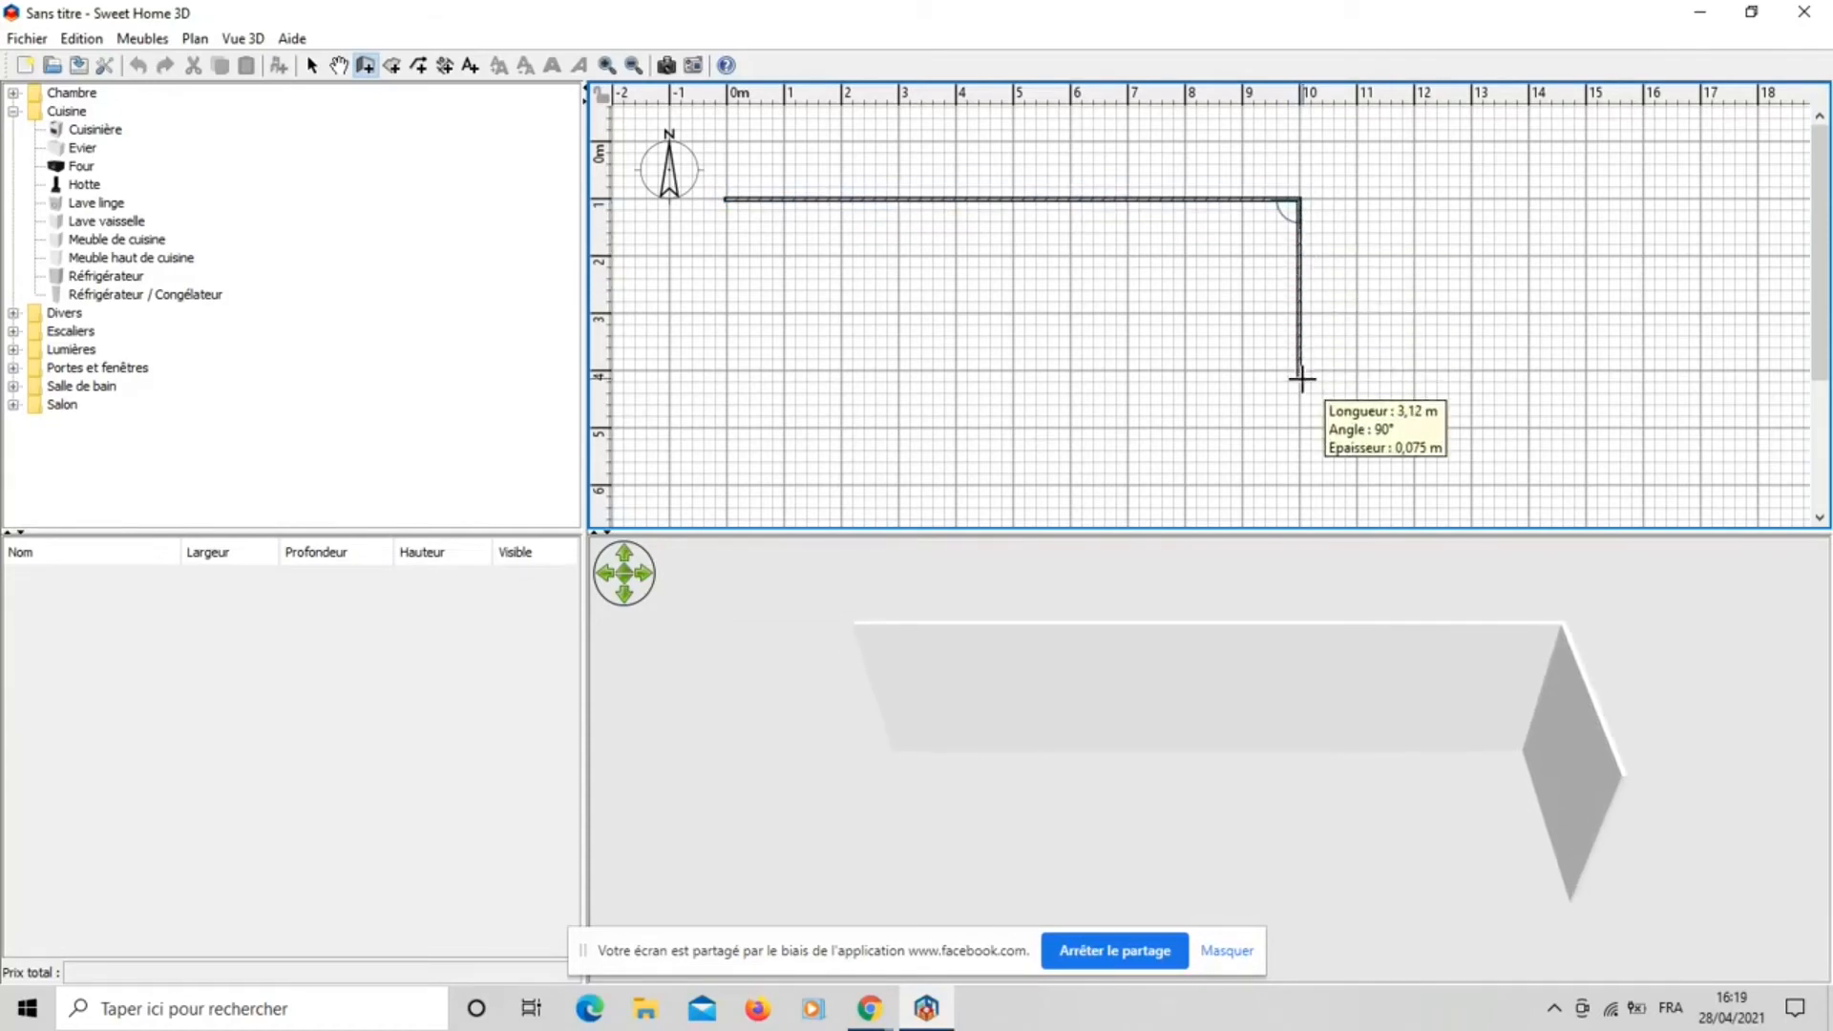
left_click(1300, 382)
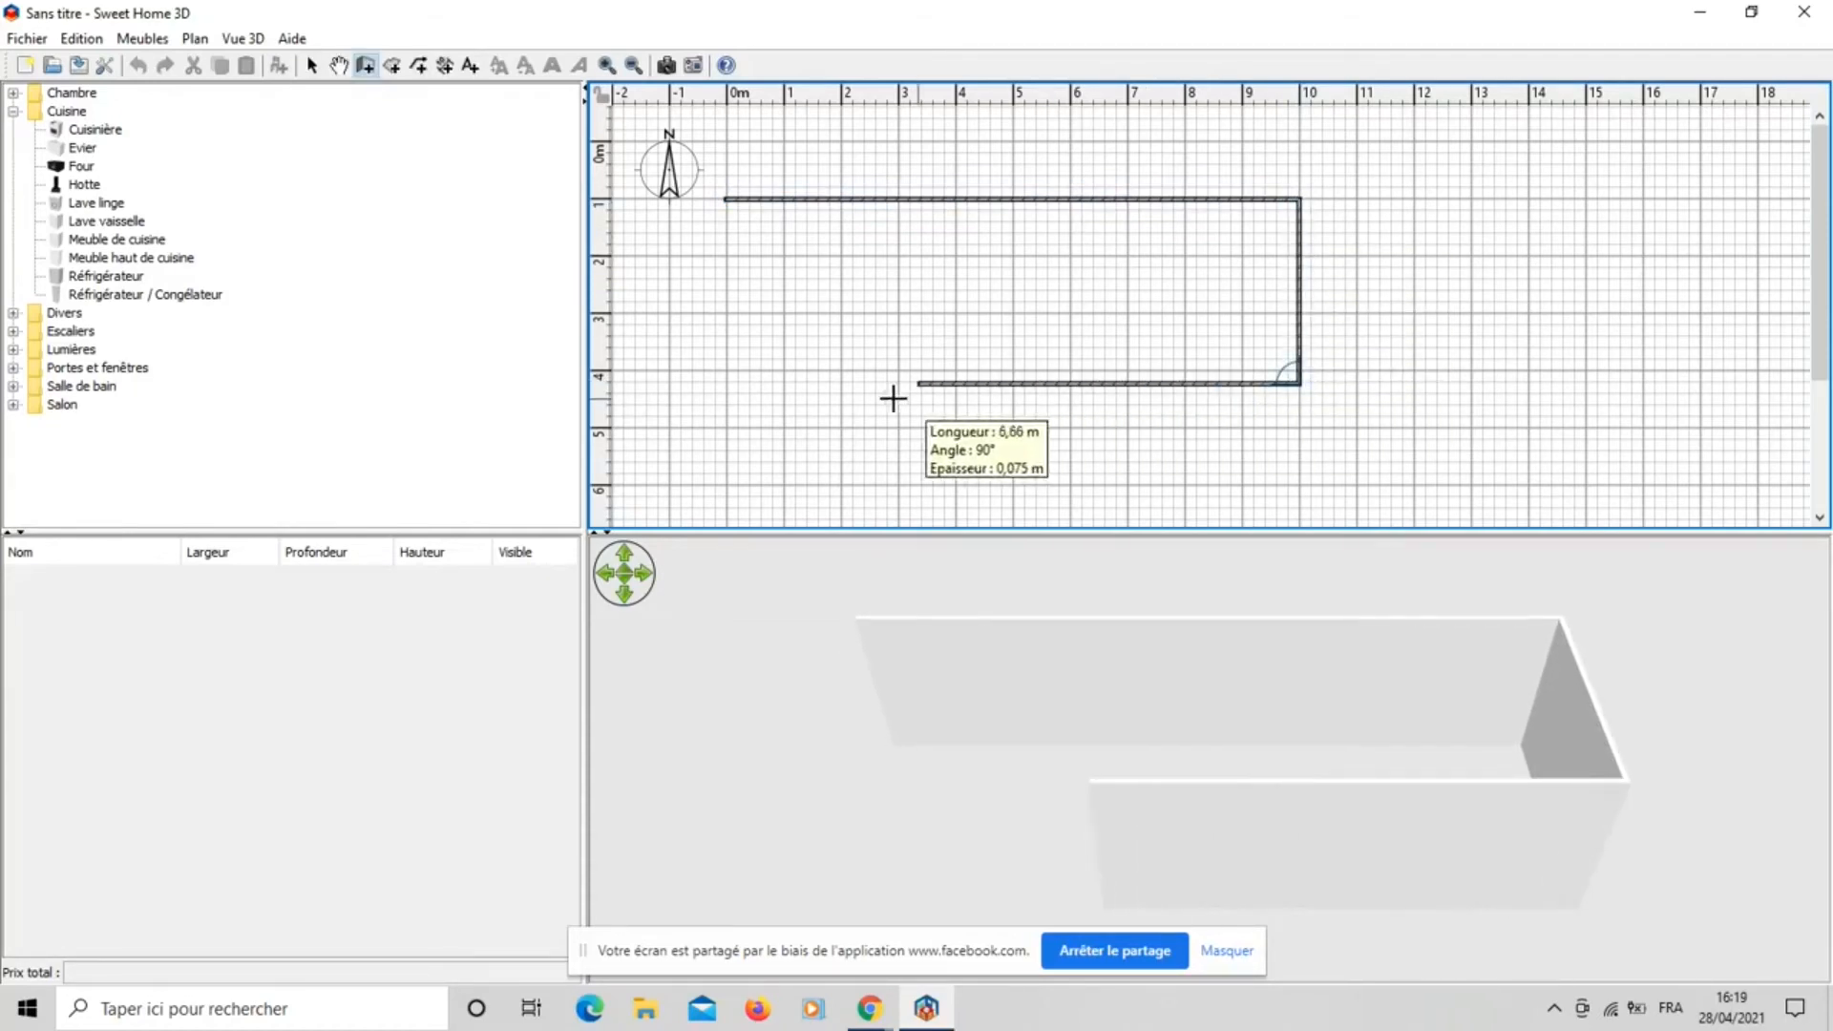
double_click(725, 407)
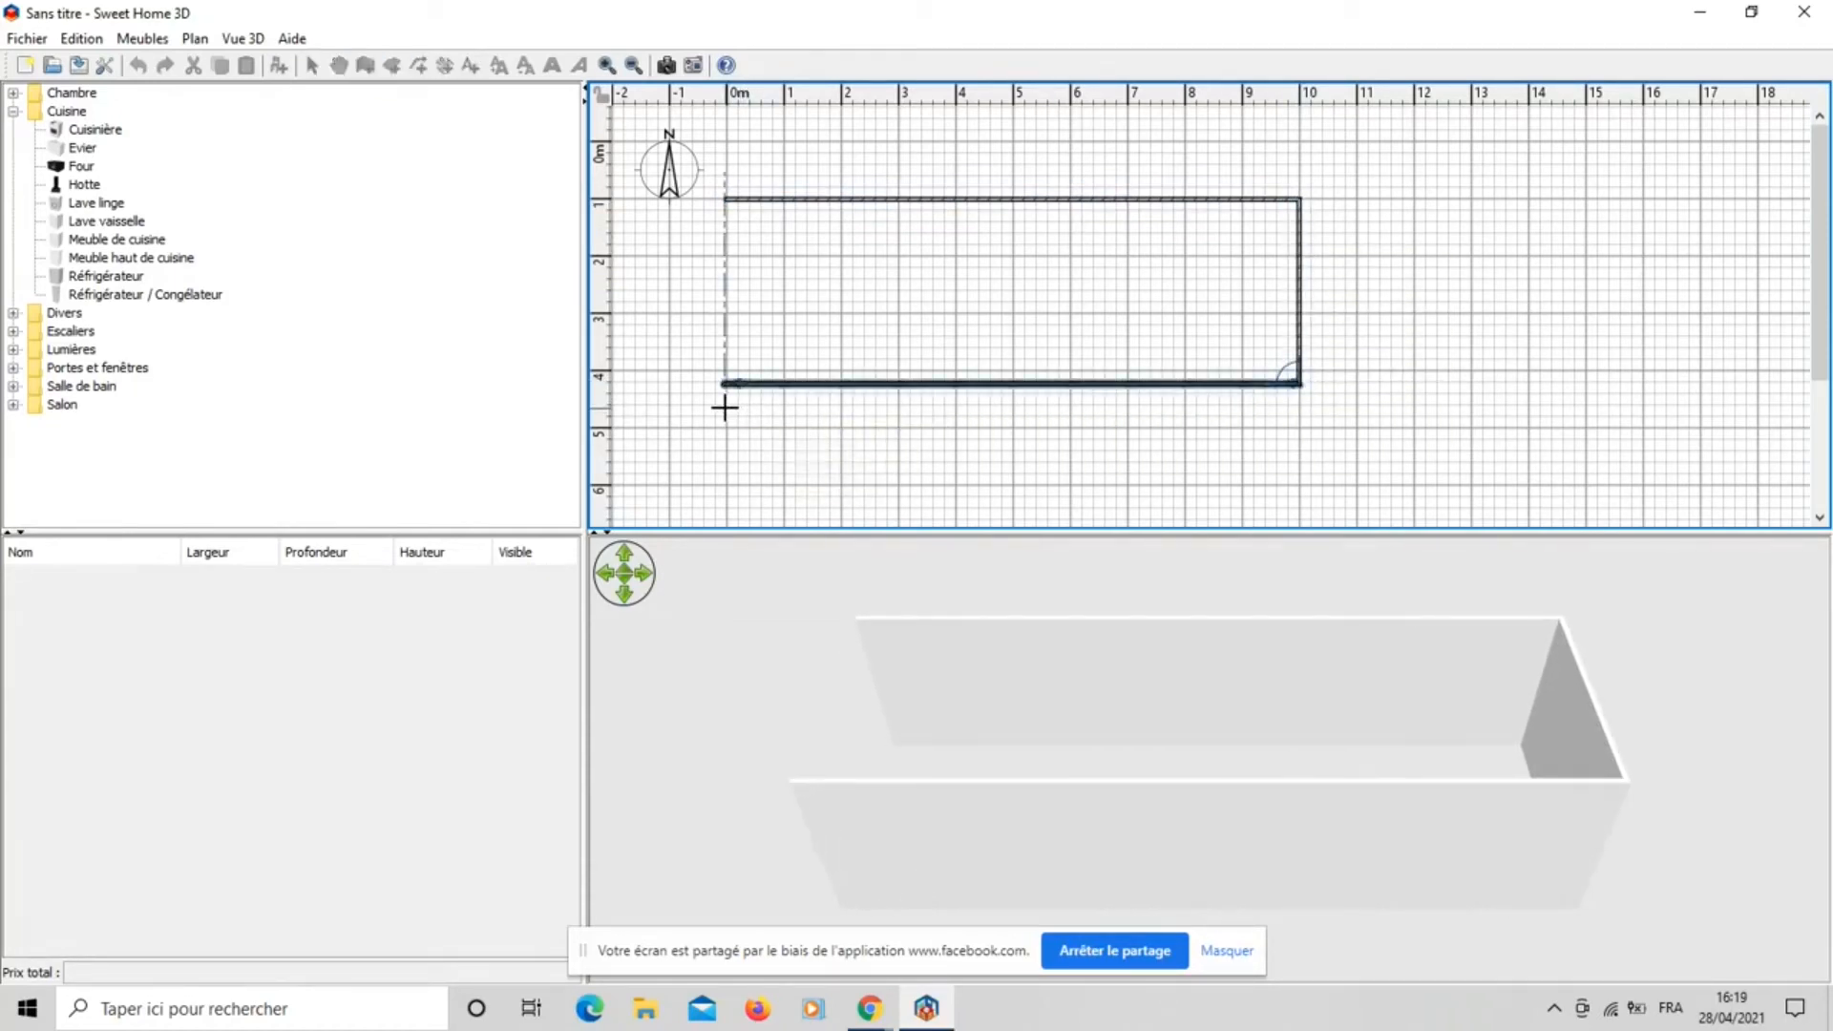
left_click(726, 397)
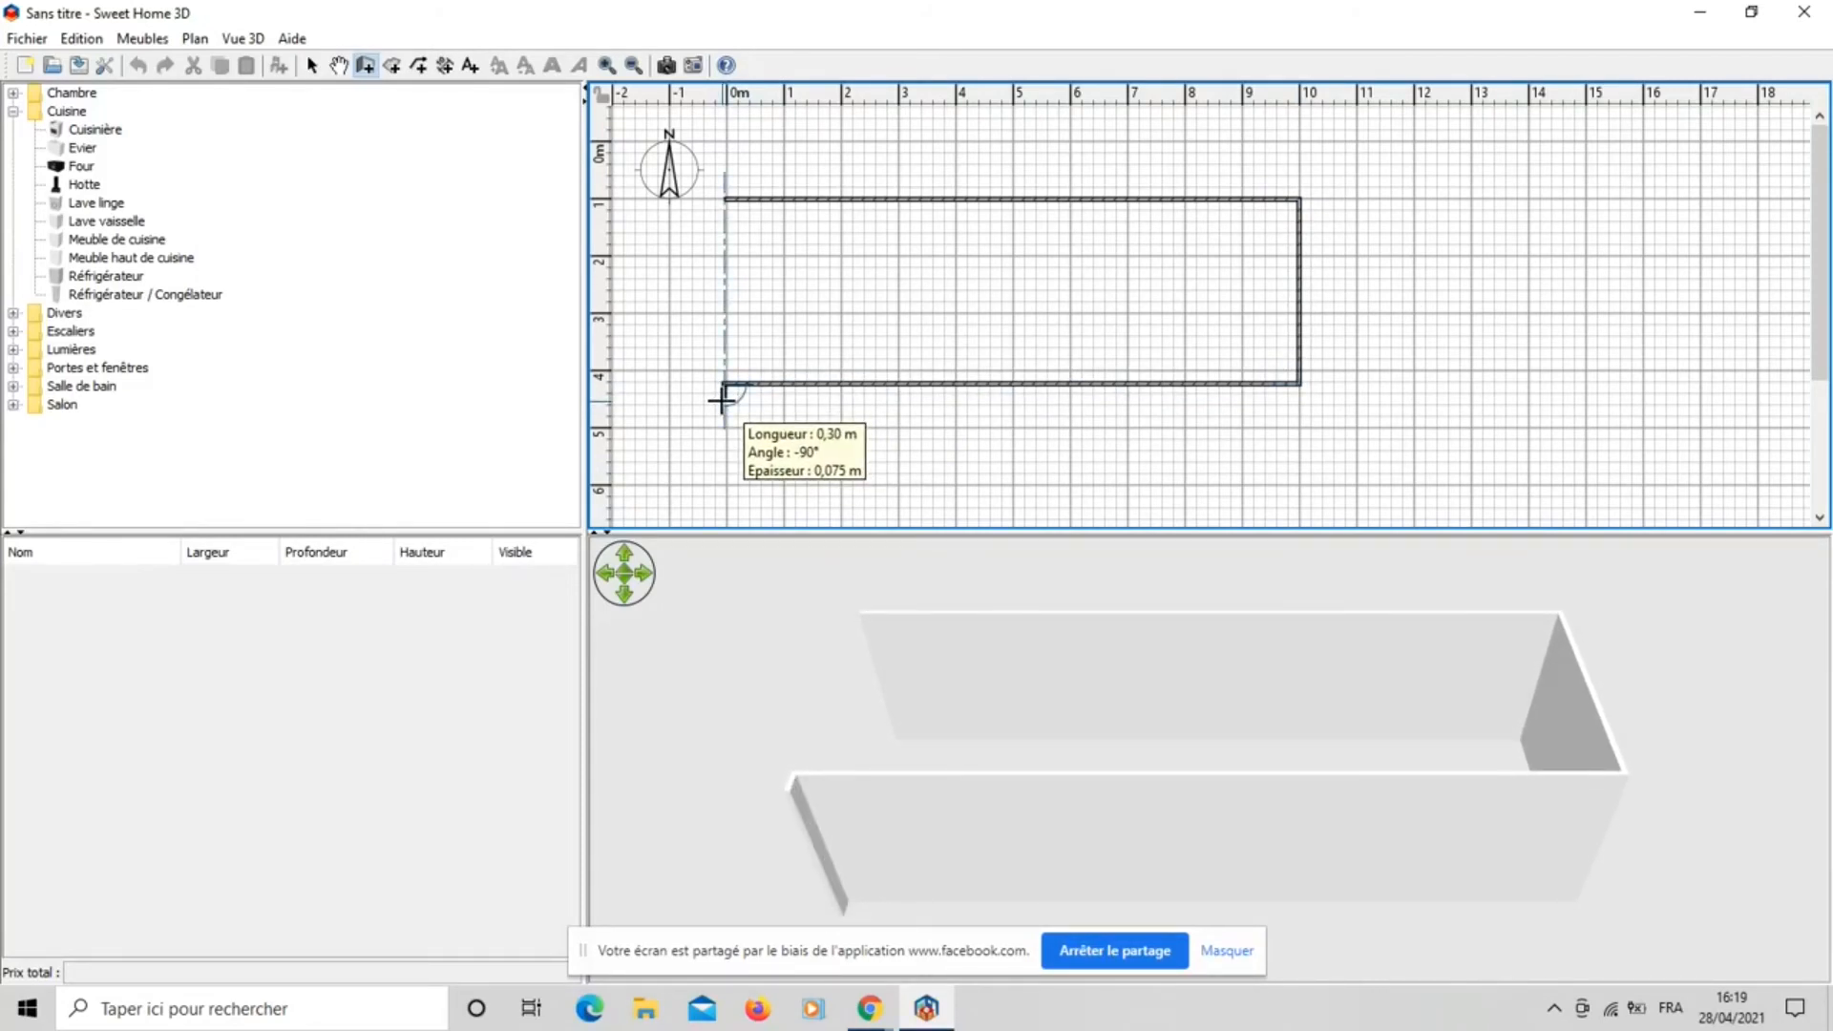
left_click(728, 198)
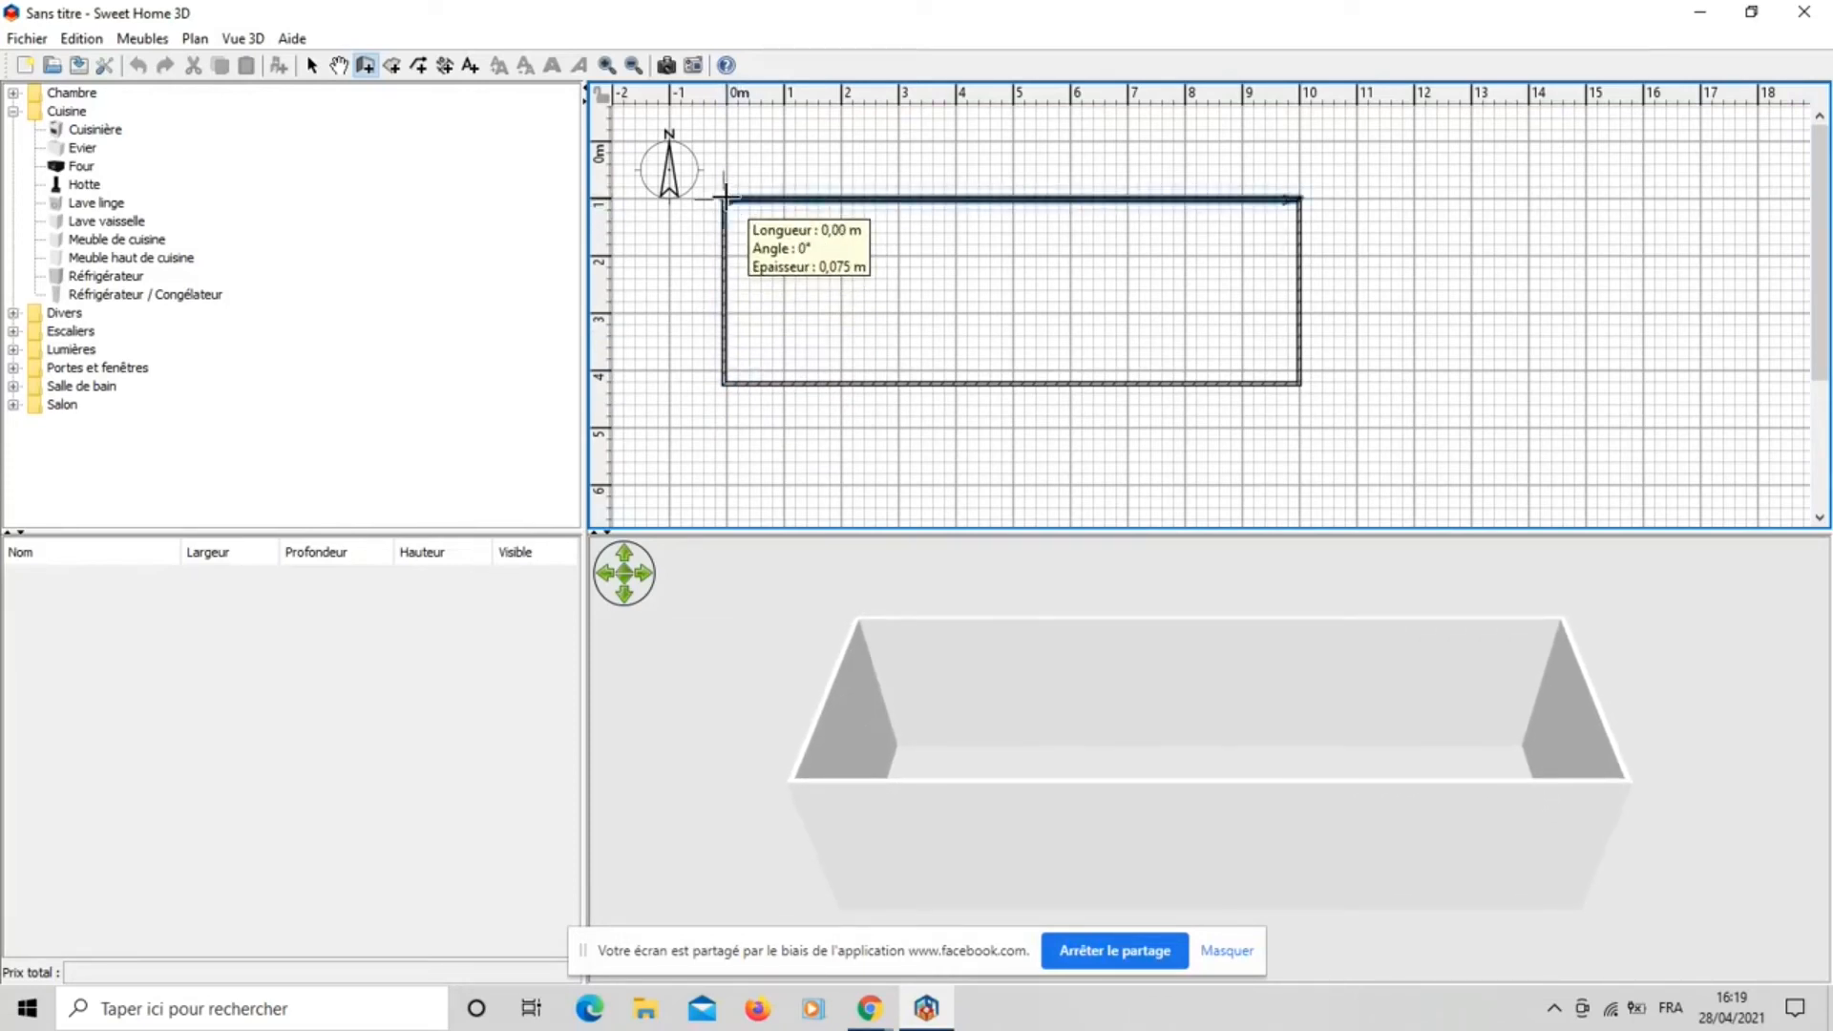
double_click(726, 197)
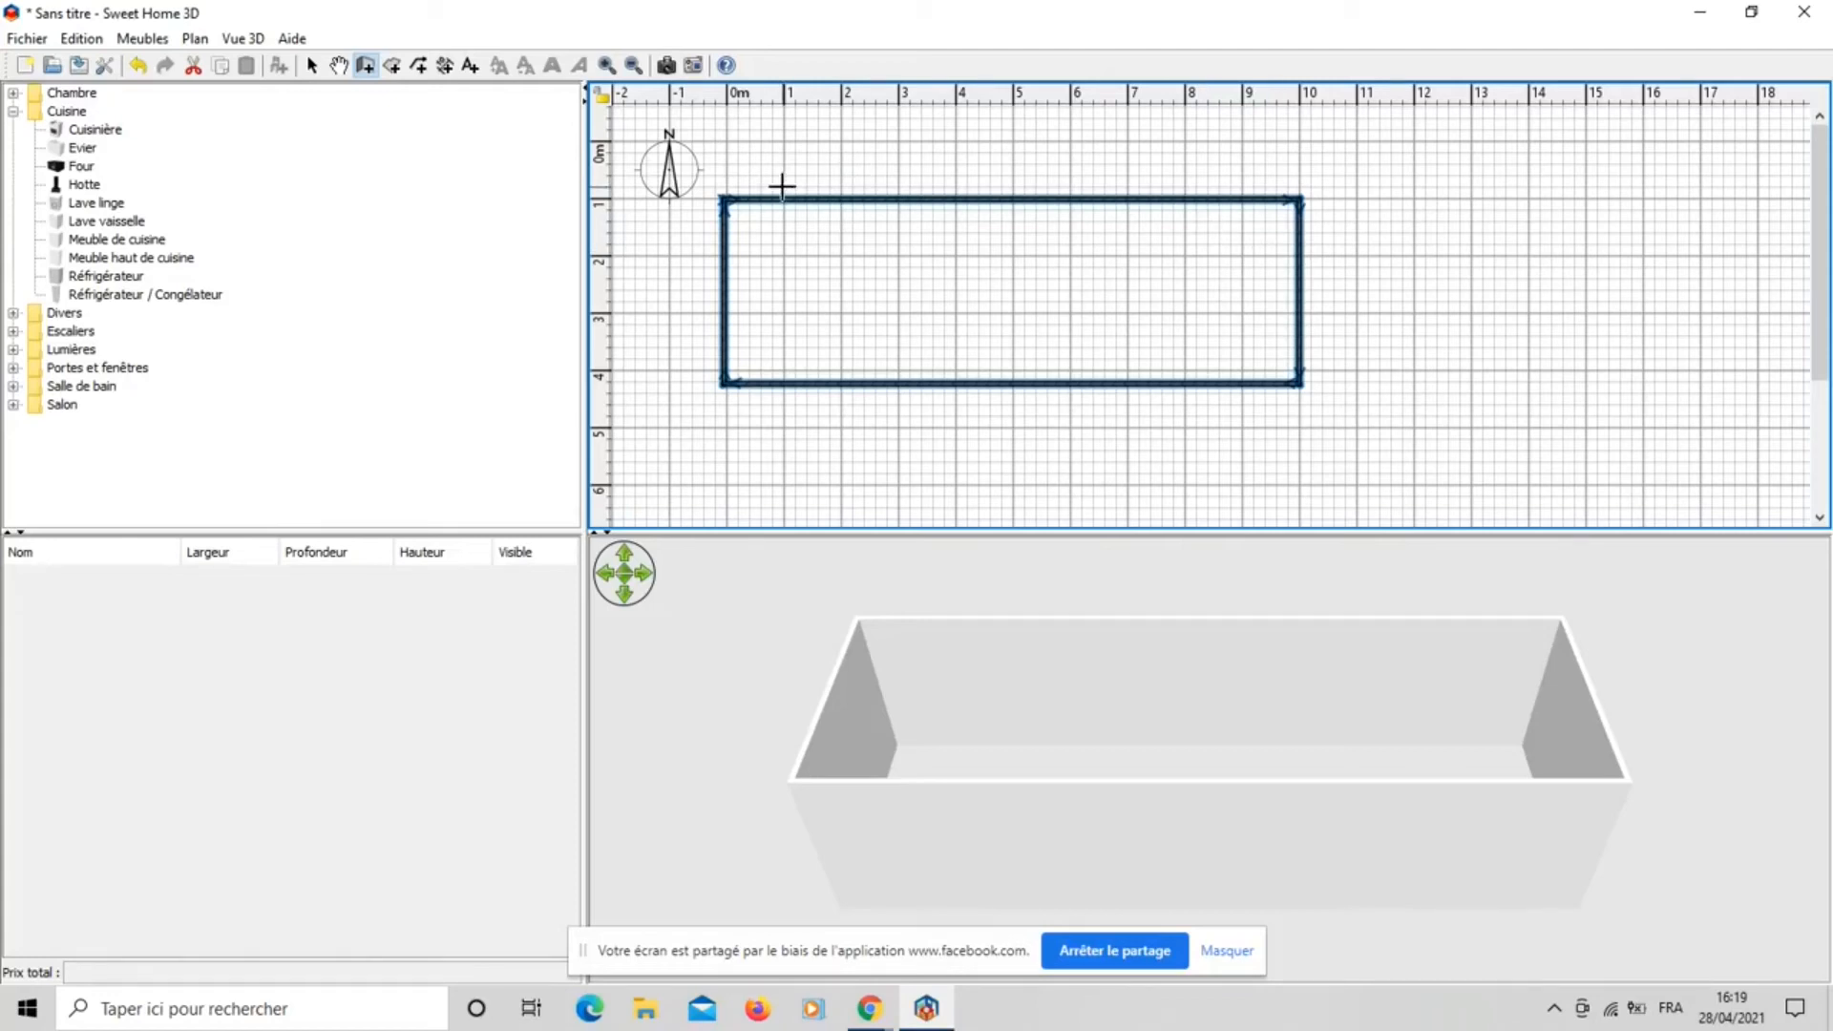
key("ctrl+z")
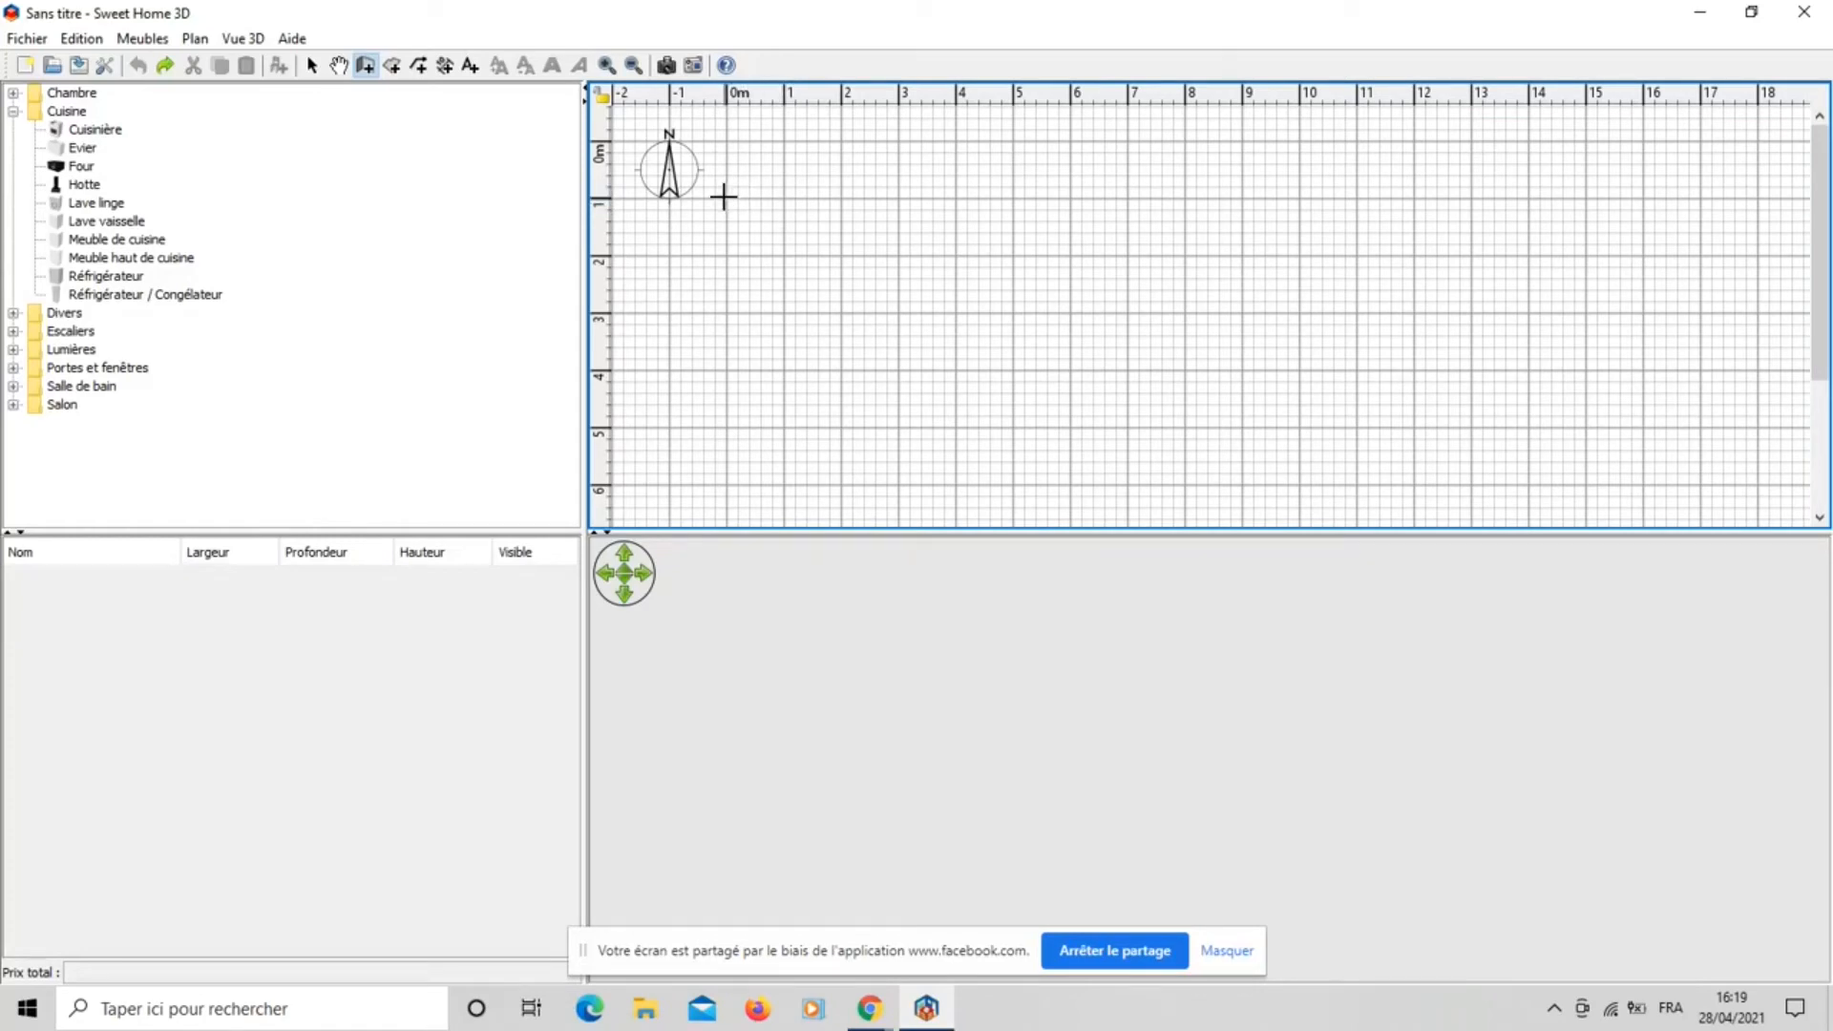
Draw a closed rectangle of walls about 10.12 m wide and 5.08 m deep, starting near X 0 m, Y 1 m.
left_click(726, 200)
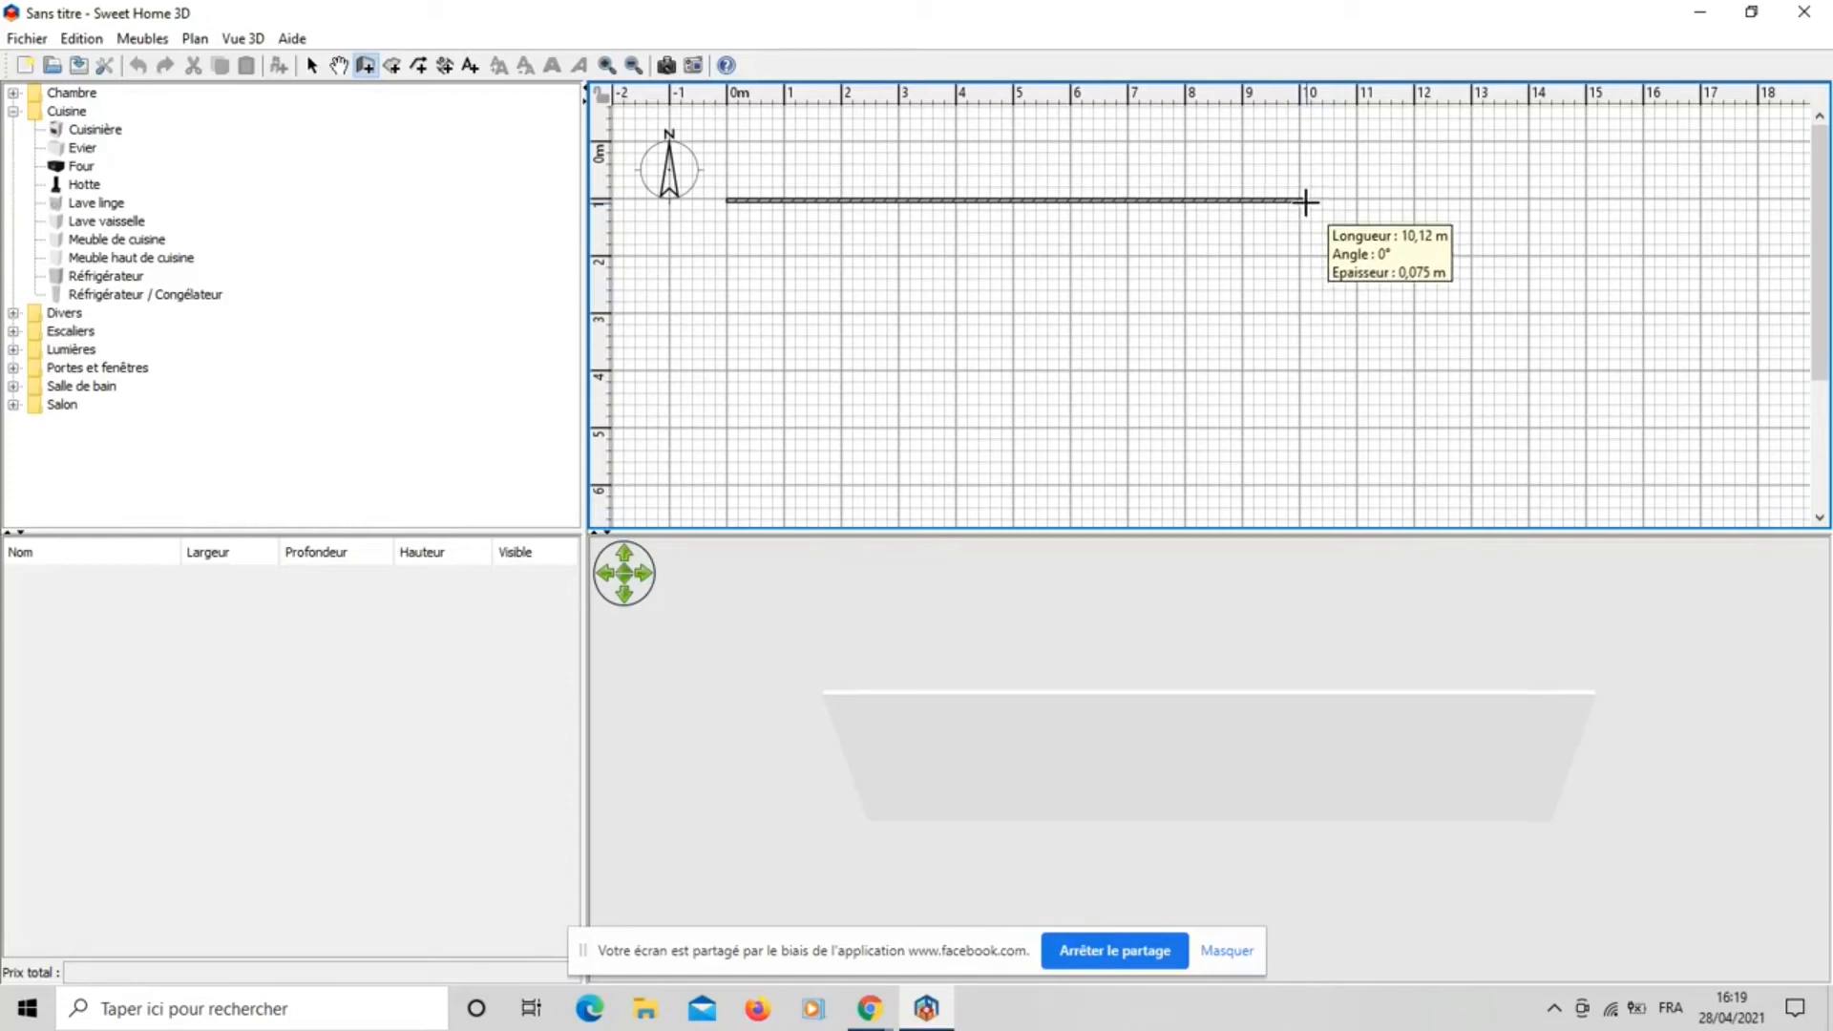
left_click(1305, 202)
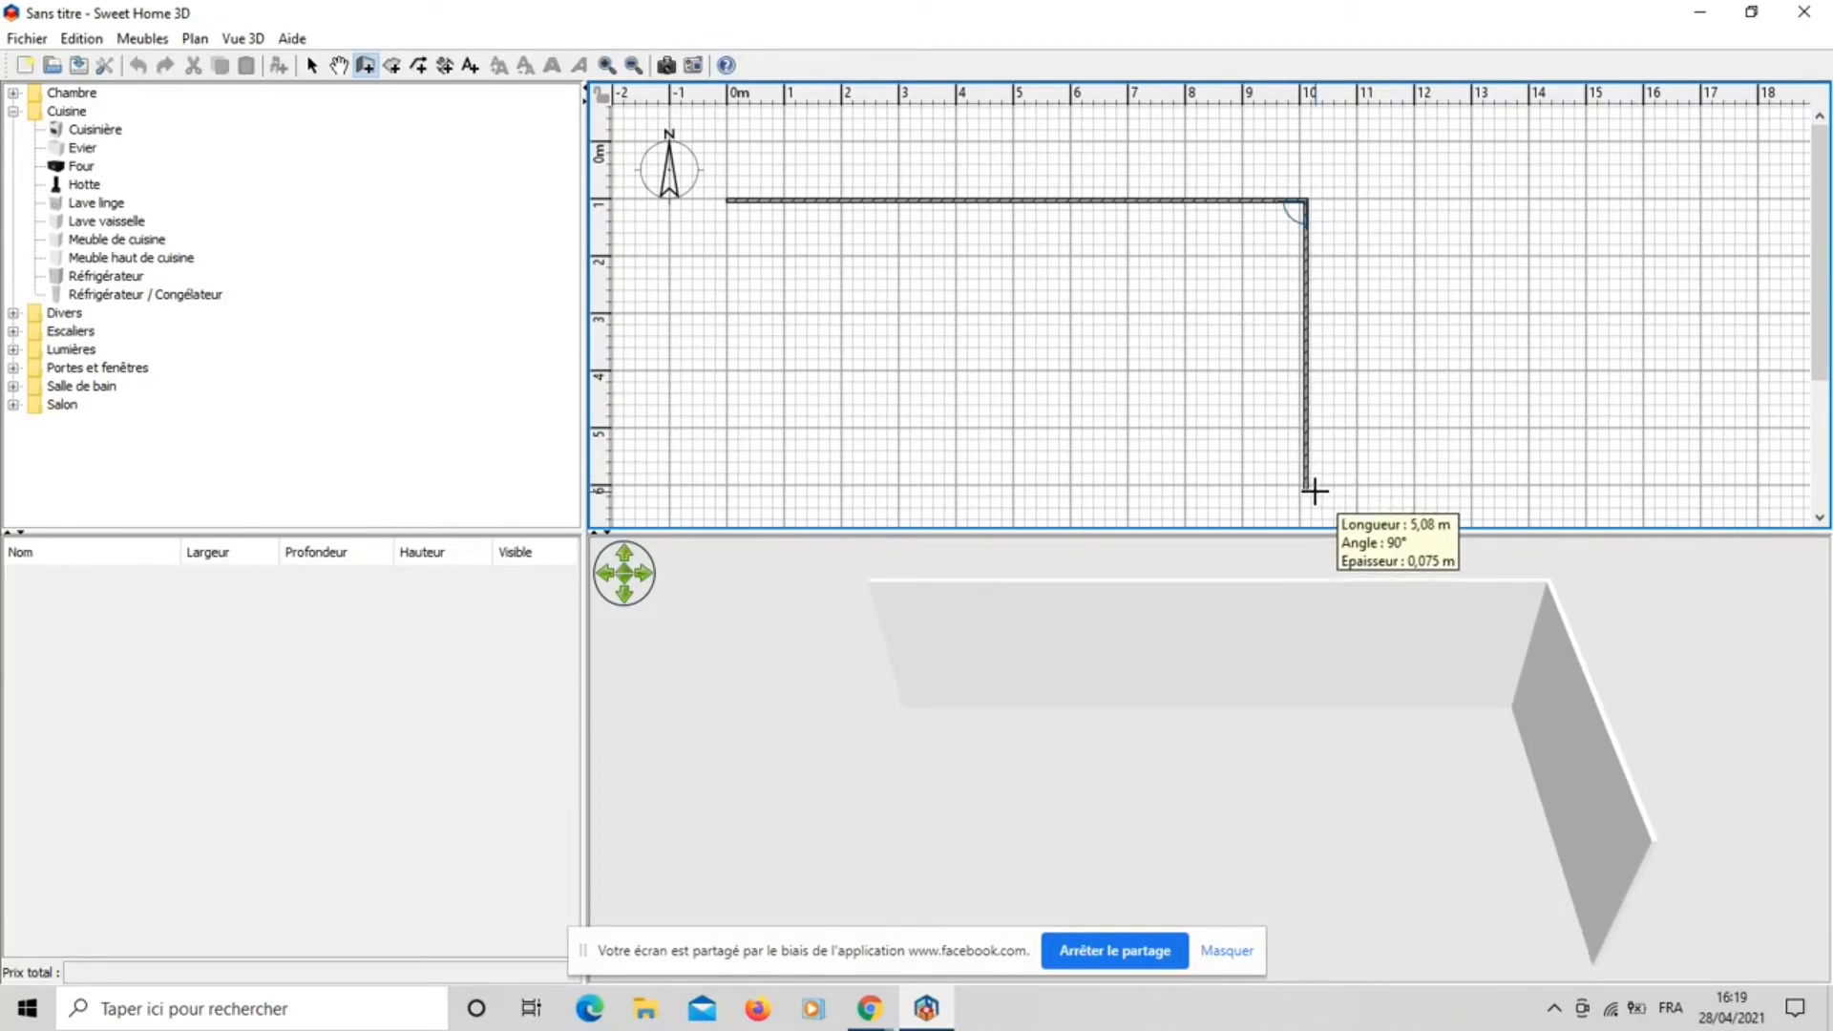
left_click(1311, 491)
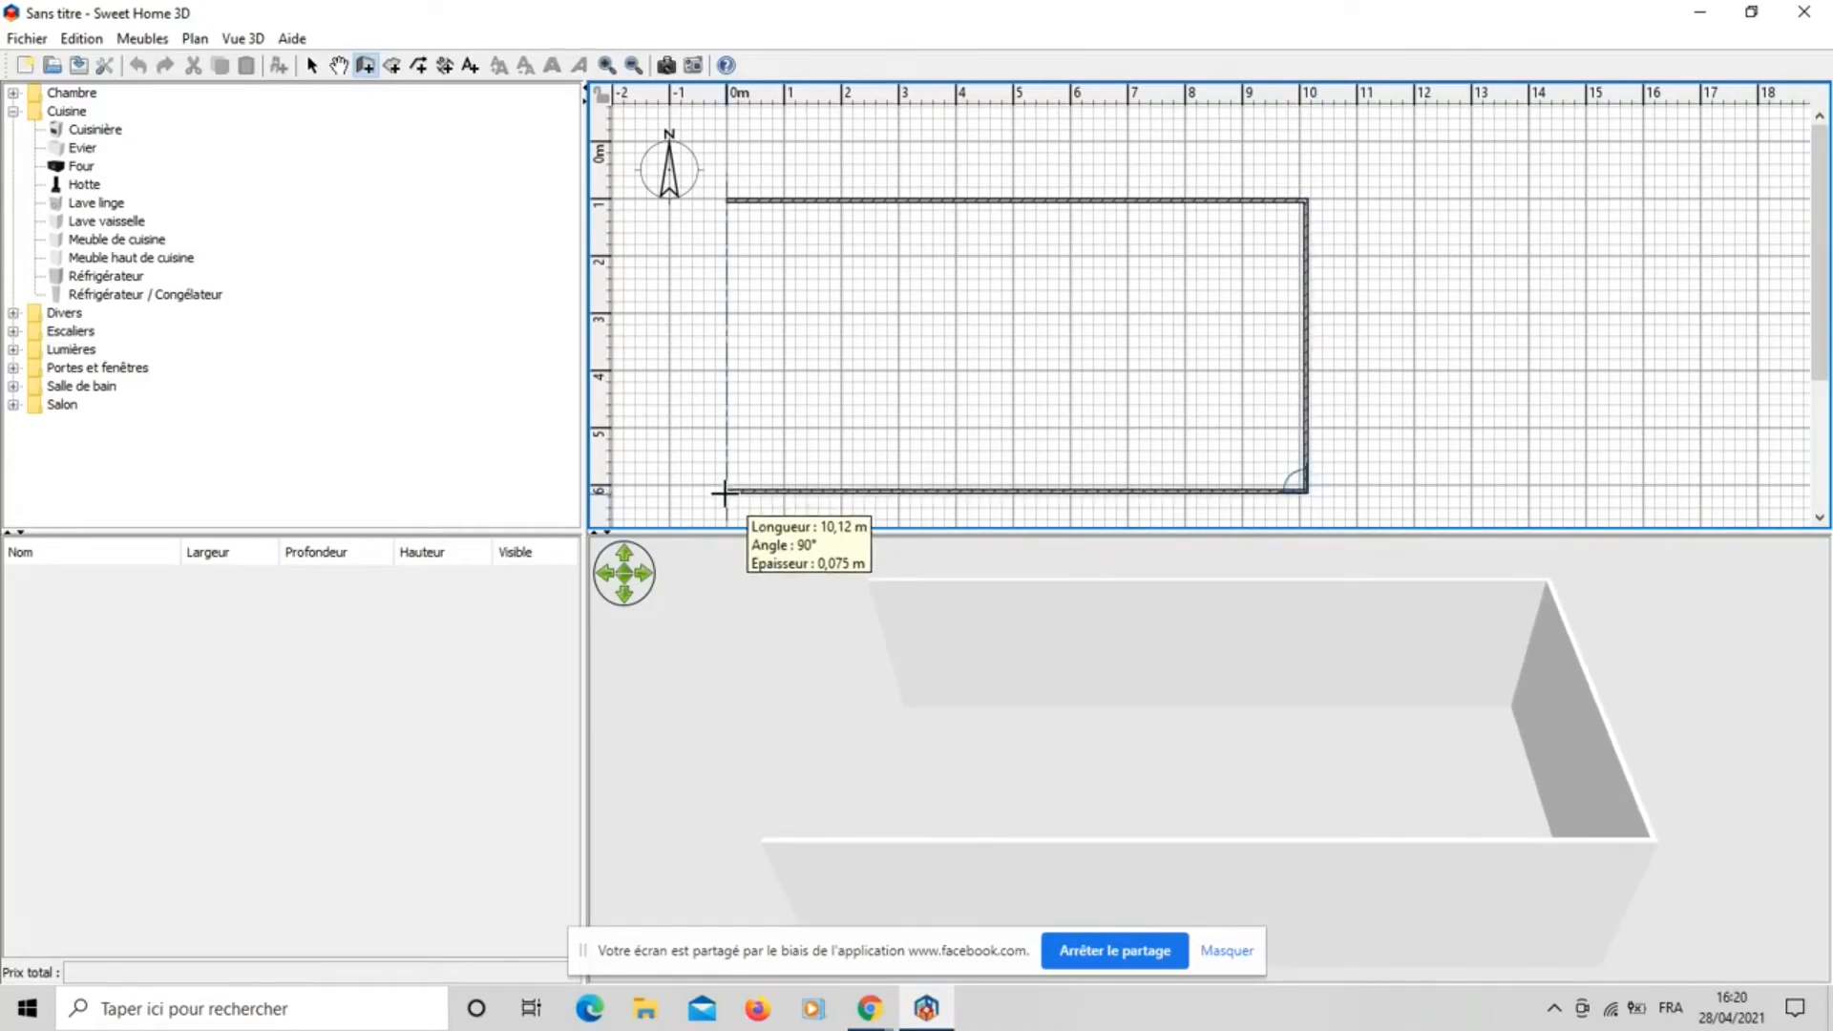
left_click(723, 492)
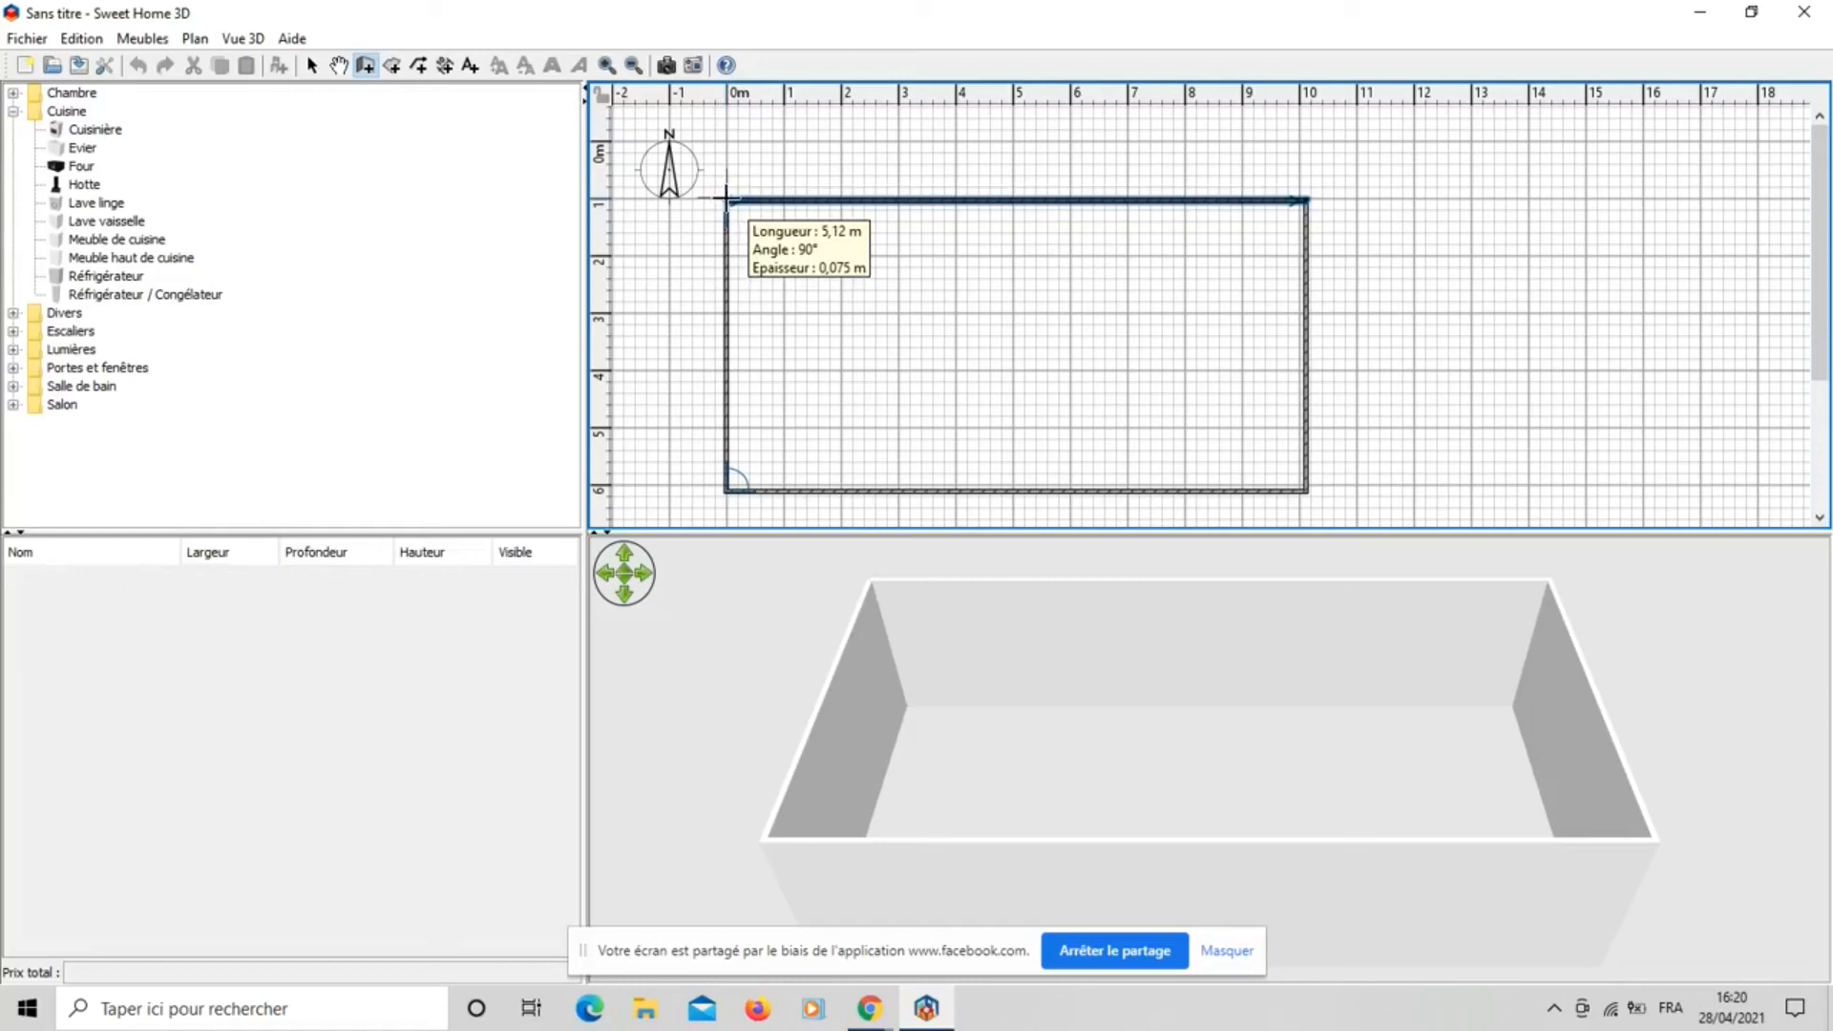
double_click(725, 198)
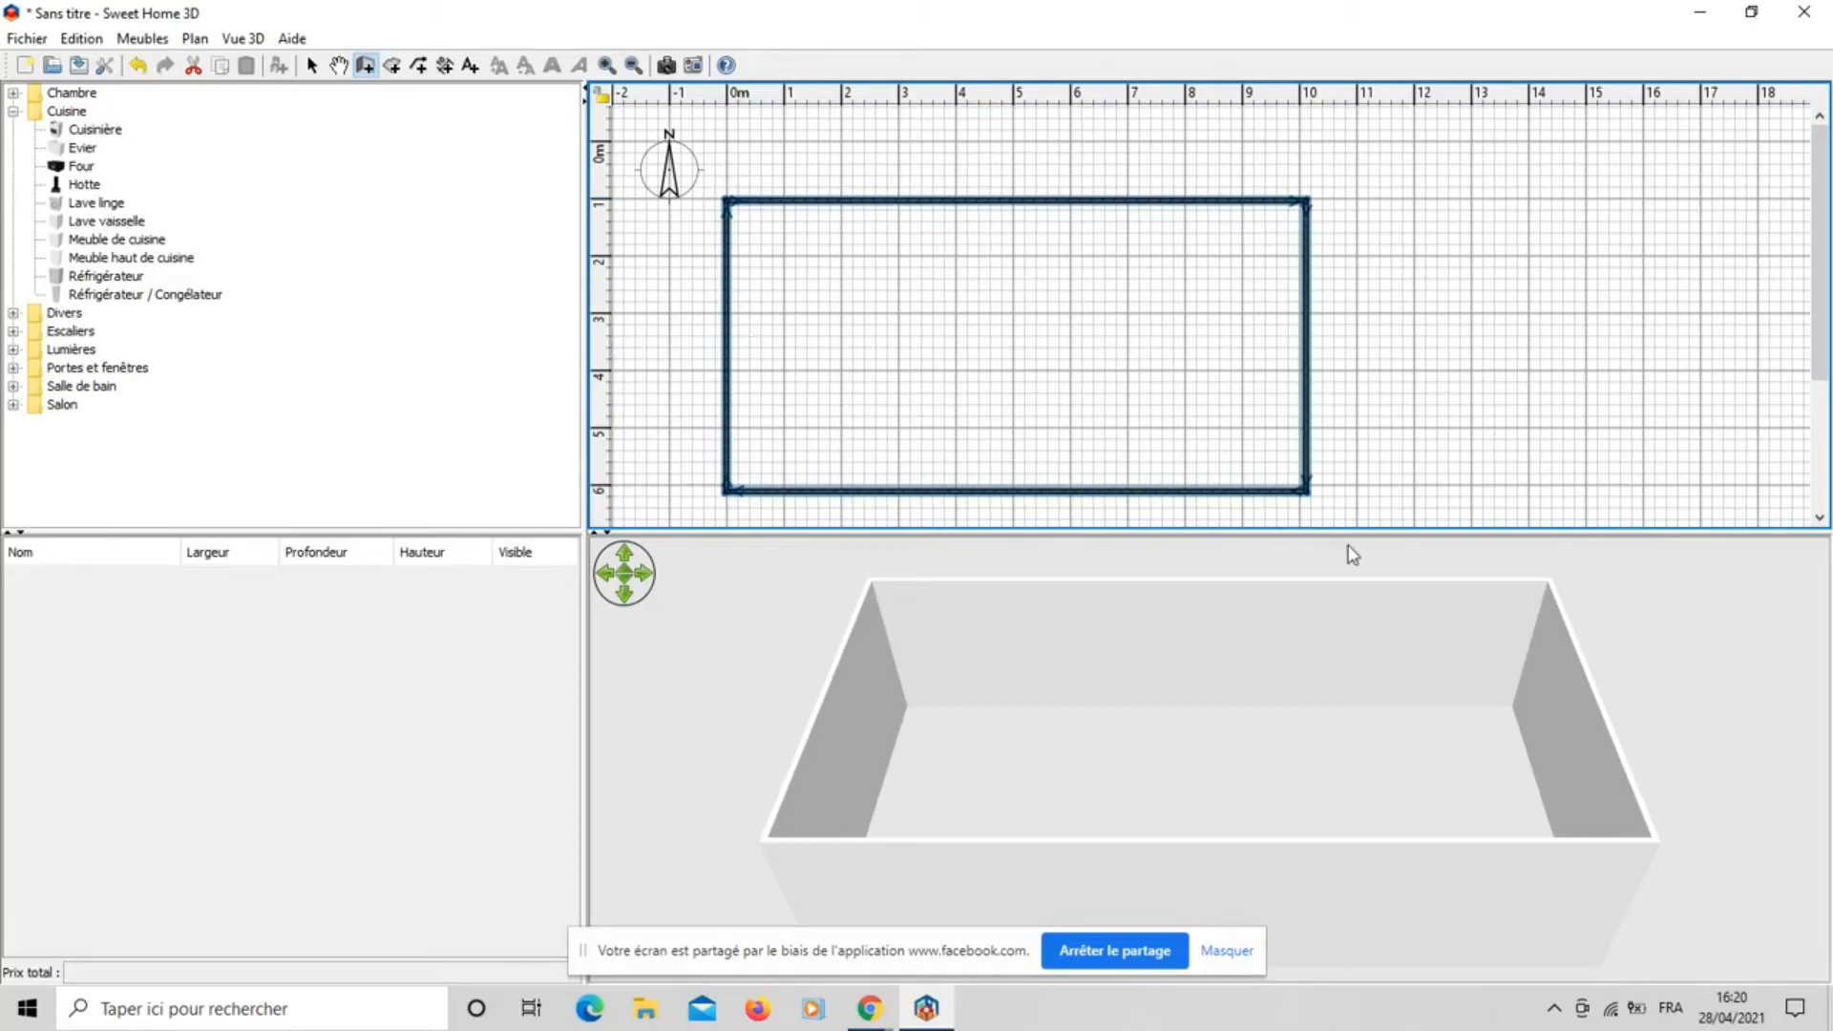
Enlarge the 3D view, look at the rectangular room from another angle, and give the plan more room again.
left_click_drag(1340, 533, 1327, 267)
left_click_drag(1580, 663, 1649, 503)
right_click(1644, 495)
right_click_drag(1473, 372, 1432, 430)
left_click(1439, 283)
left_click_drag(1434, 262, 1411, 649)
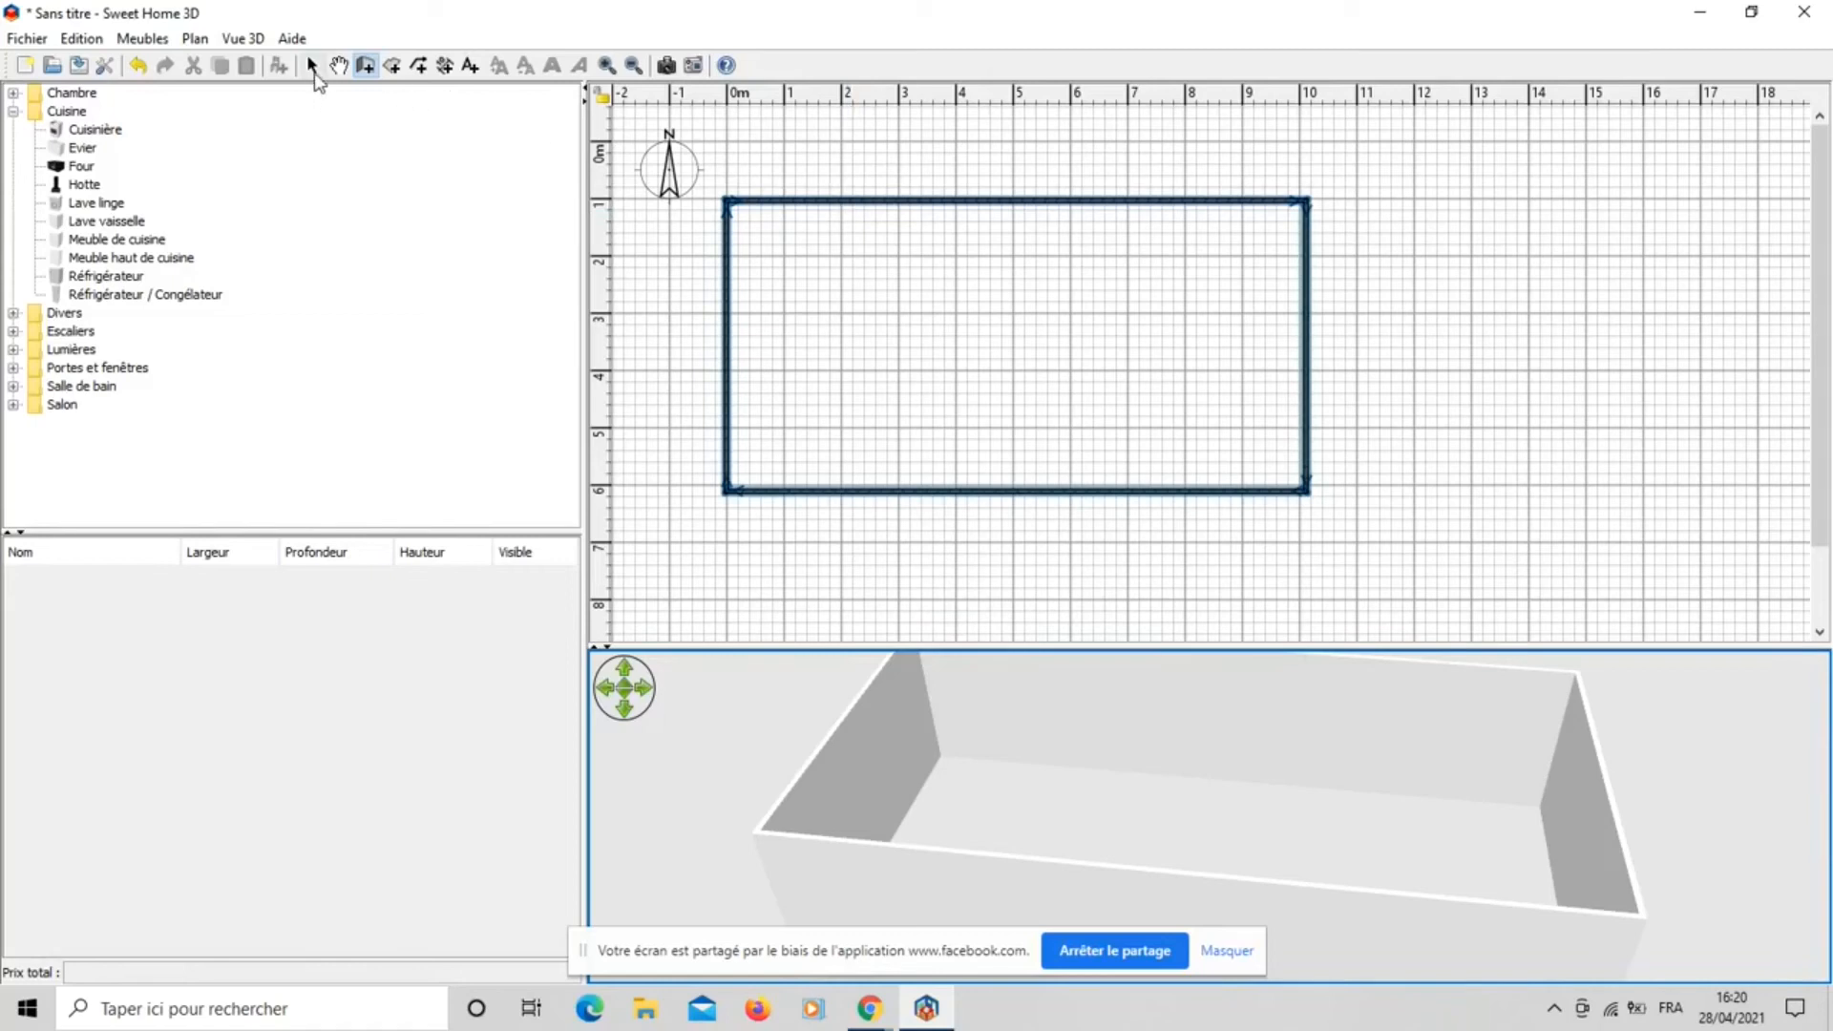
Switch to object selection, select the rectangle's upper wall and look over its properties.
left_click(311, 64)
left_click(787, 199)
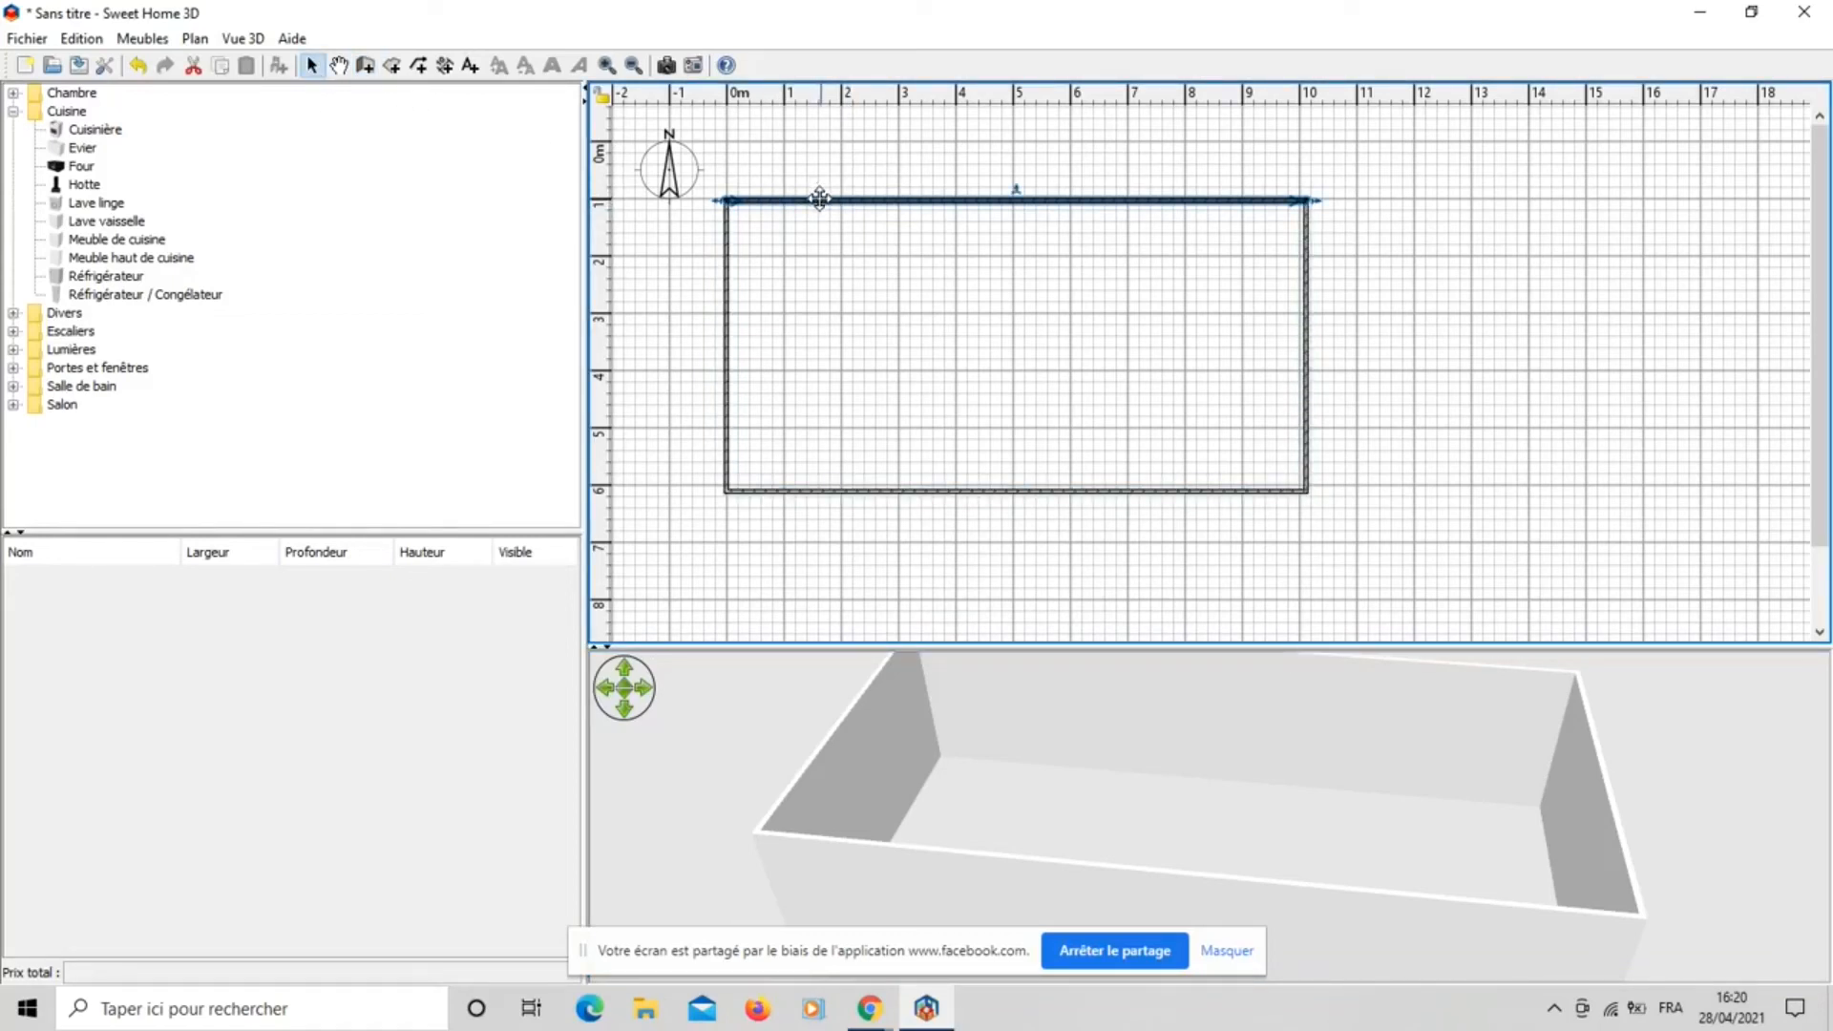
double_click(819, 197)
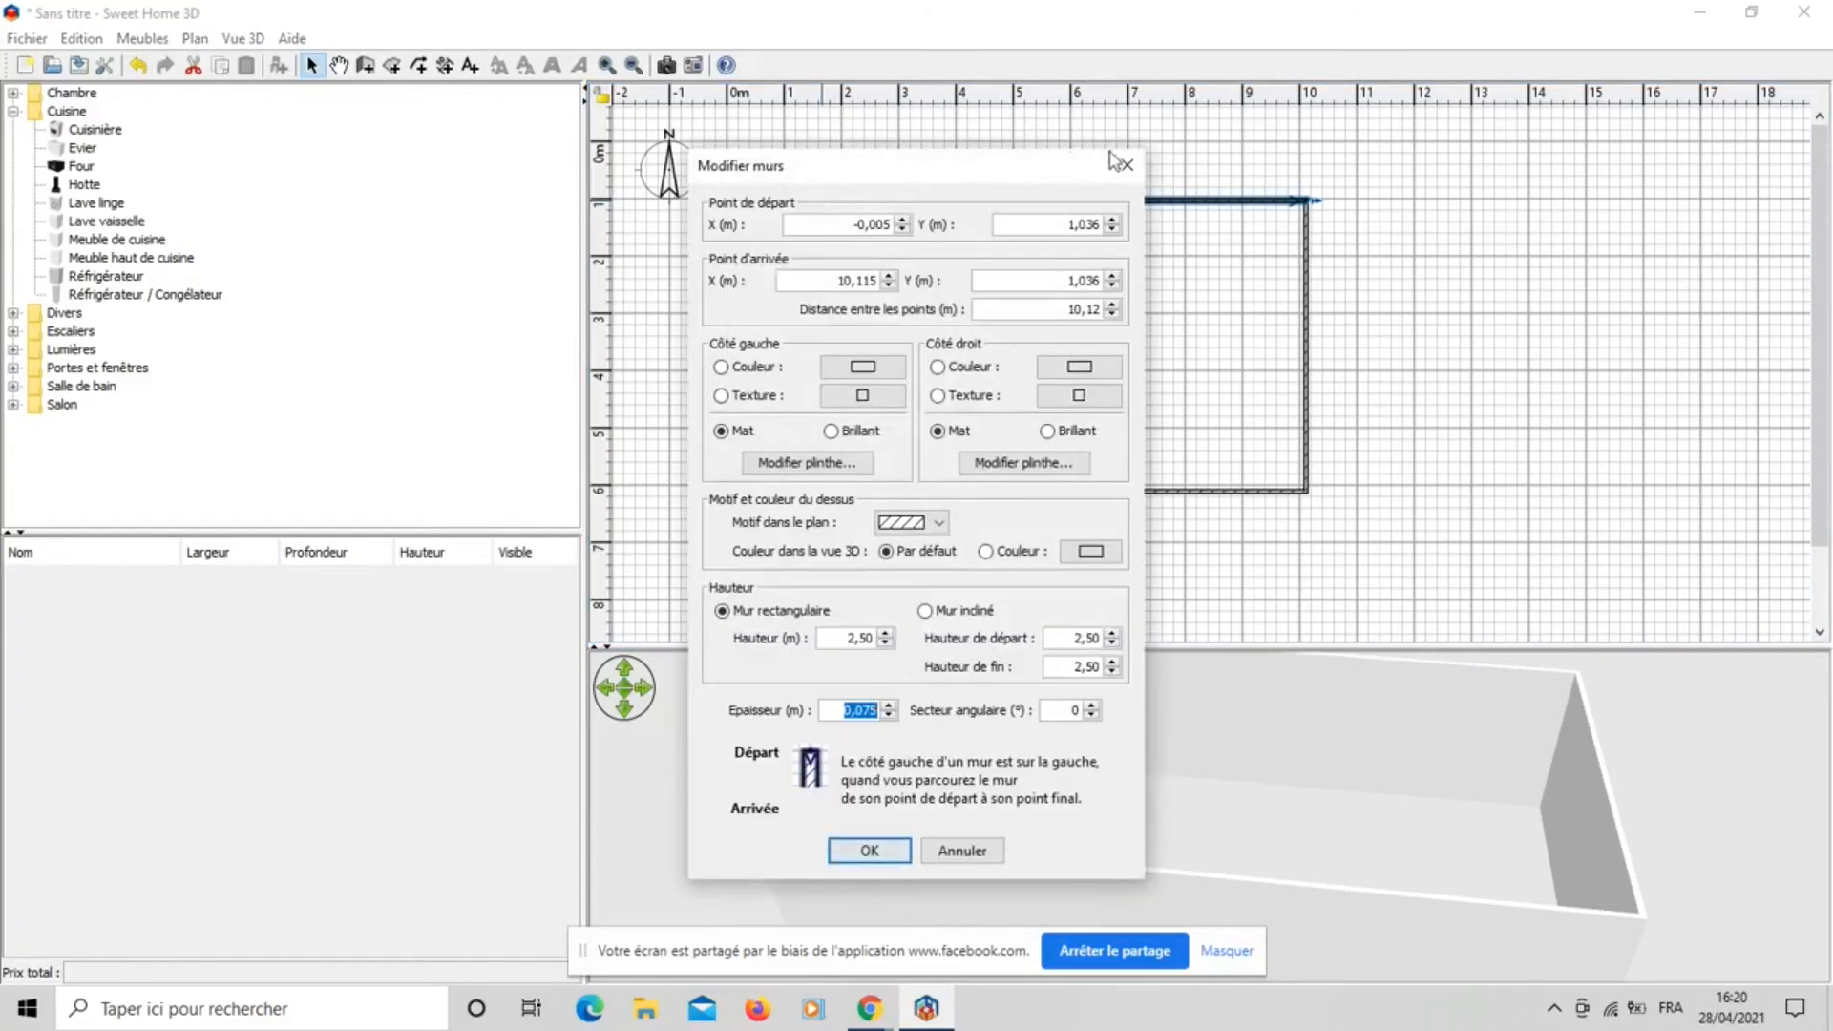
left_click(1123, 163)
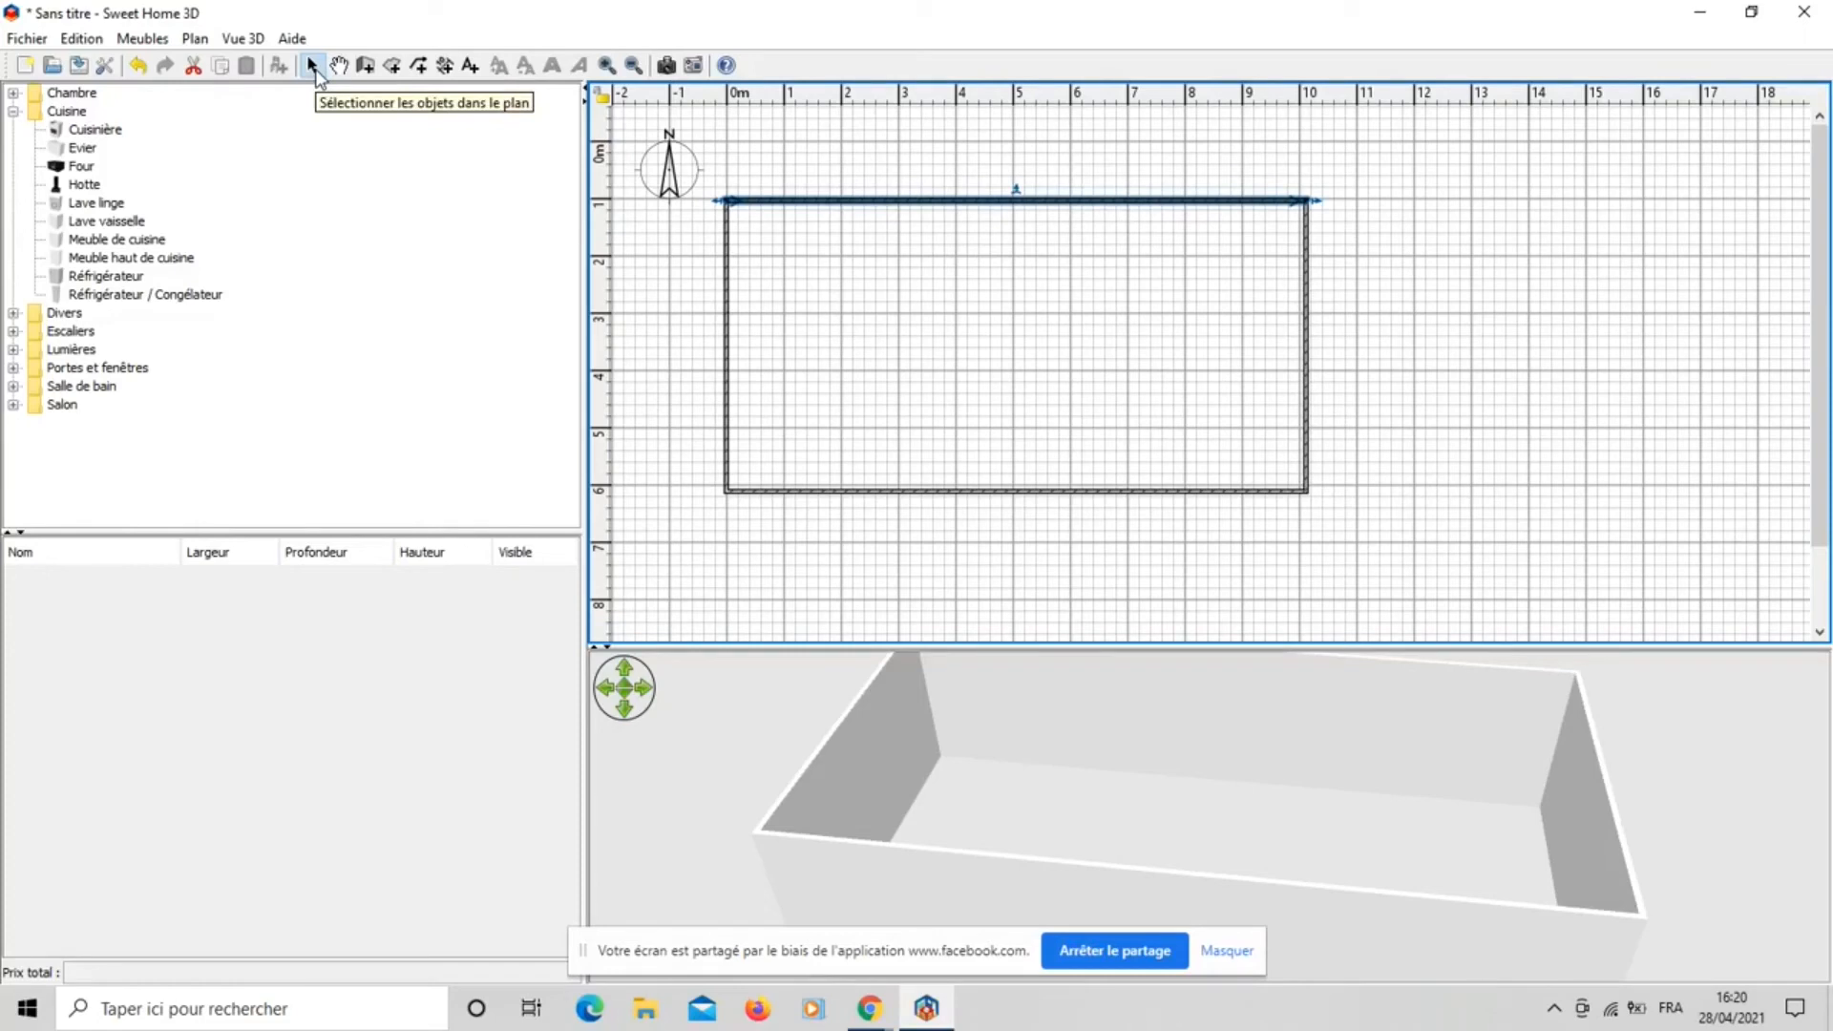
Set the upper wall's start point X to 0 m and its end point X to 10,00 m.
double_click(808, 199)
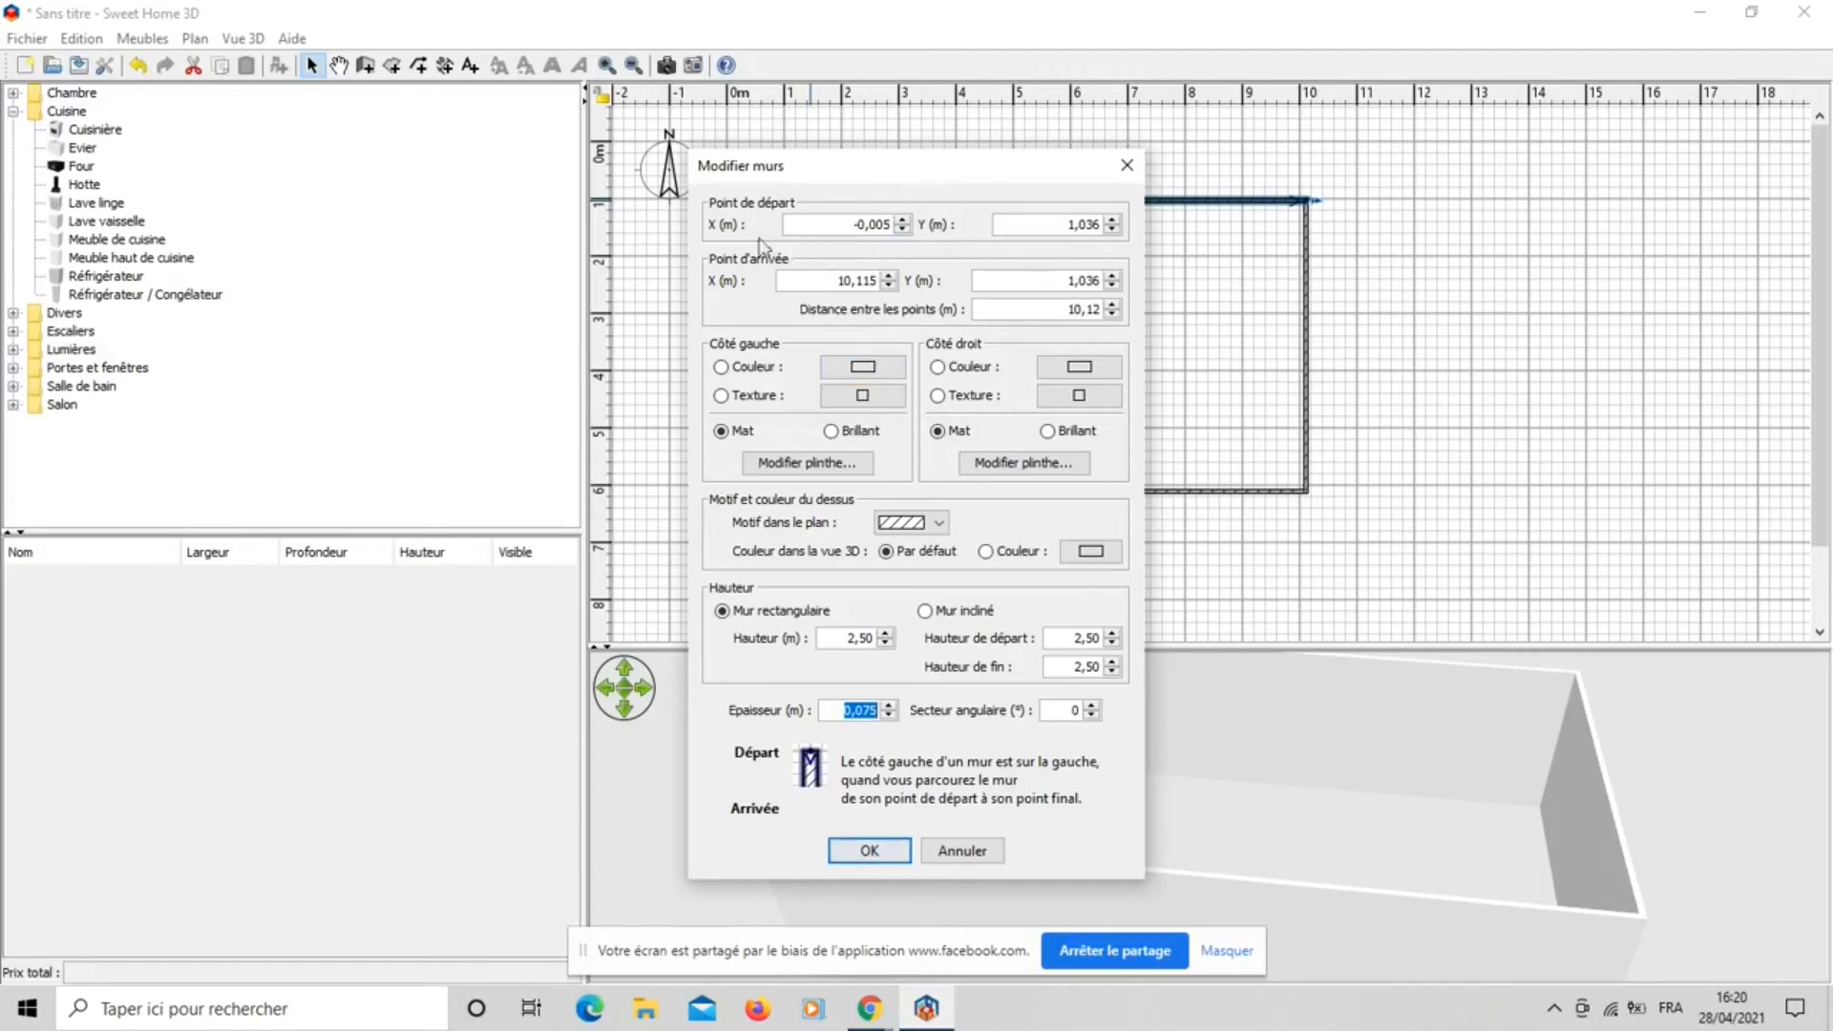
left_click_drag(831, 175, 839, 222)
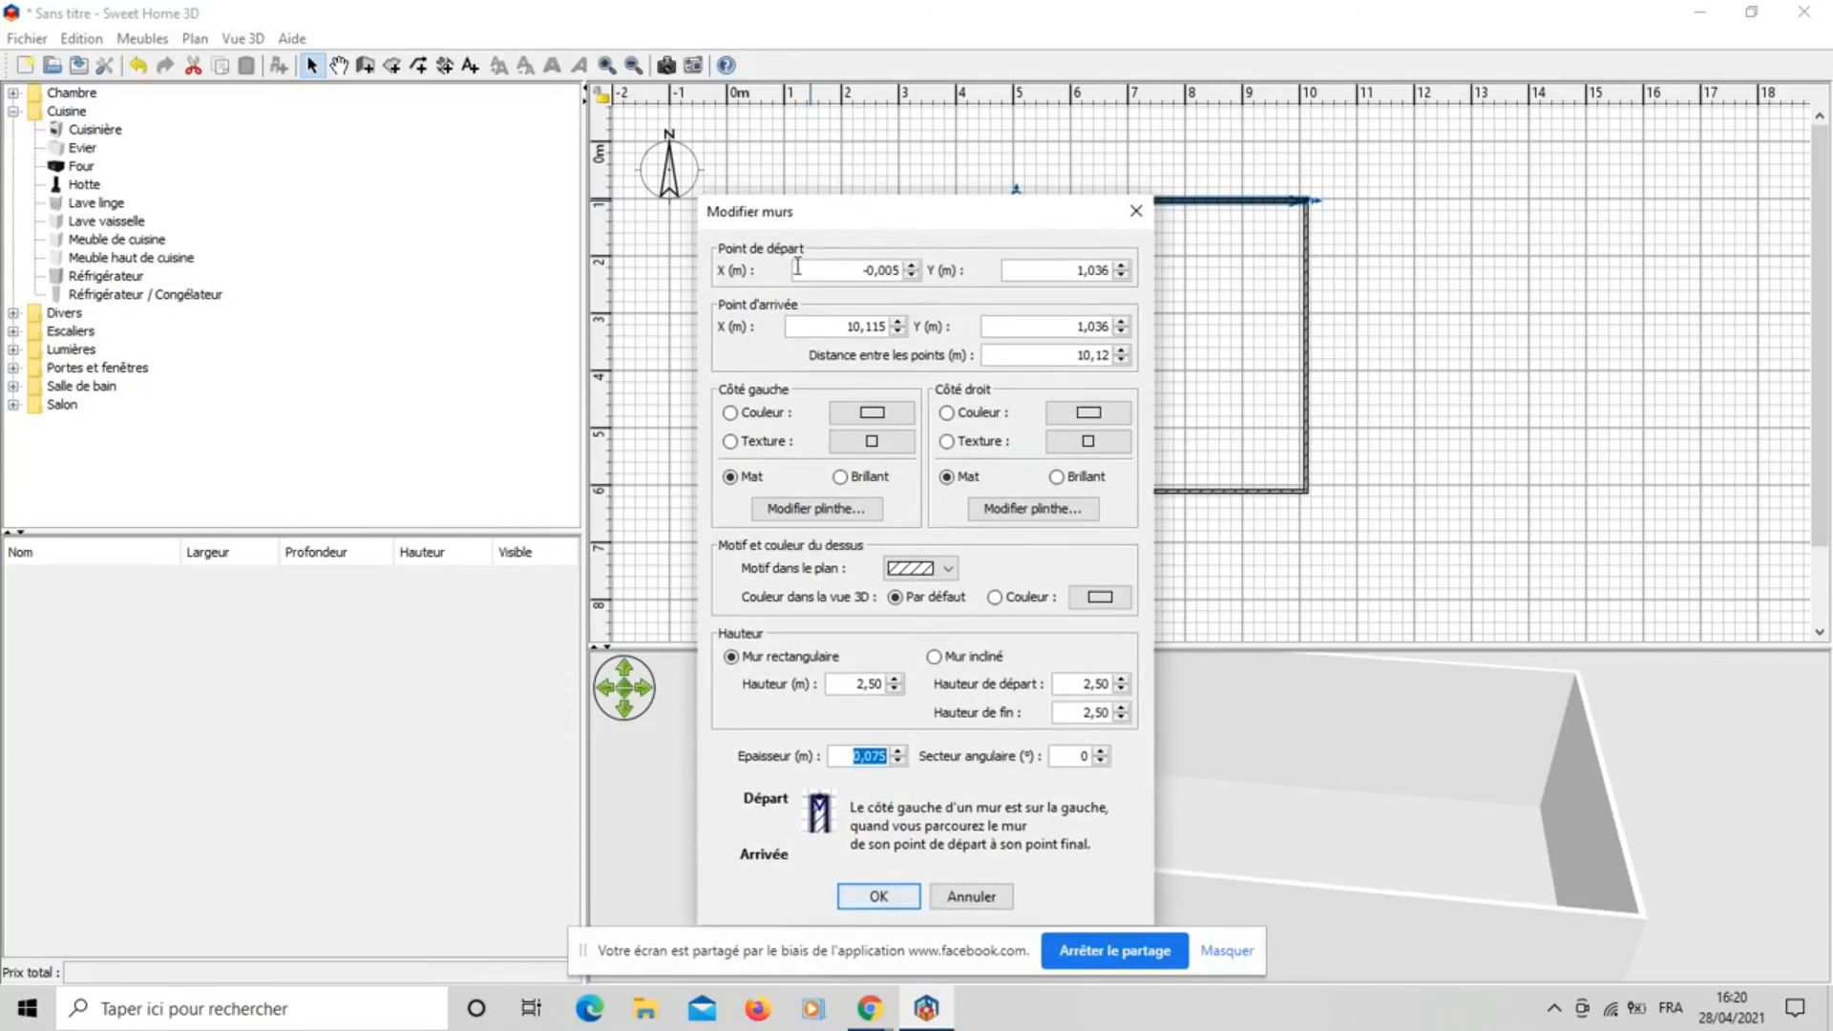
left_click(865, 268)
type("0")
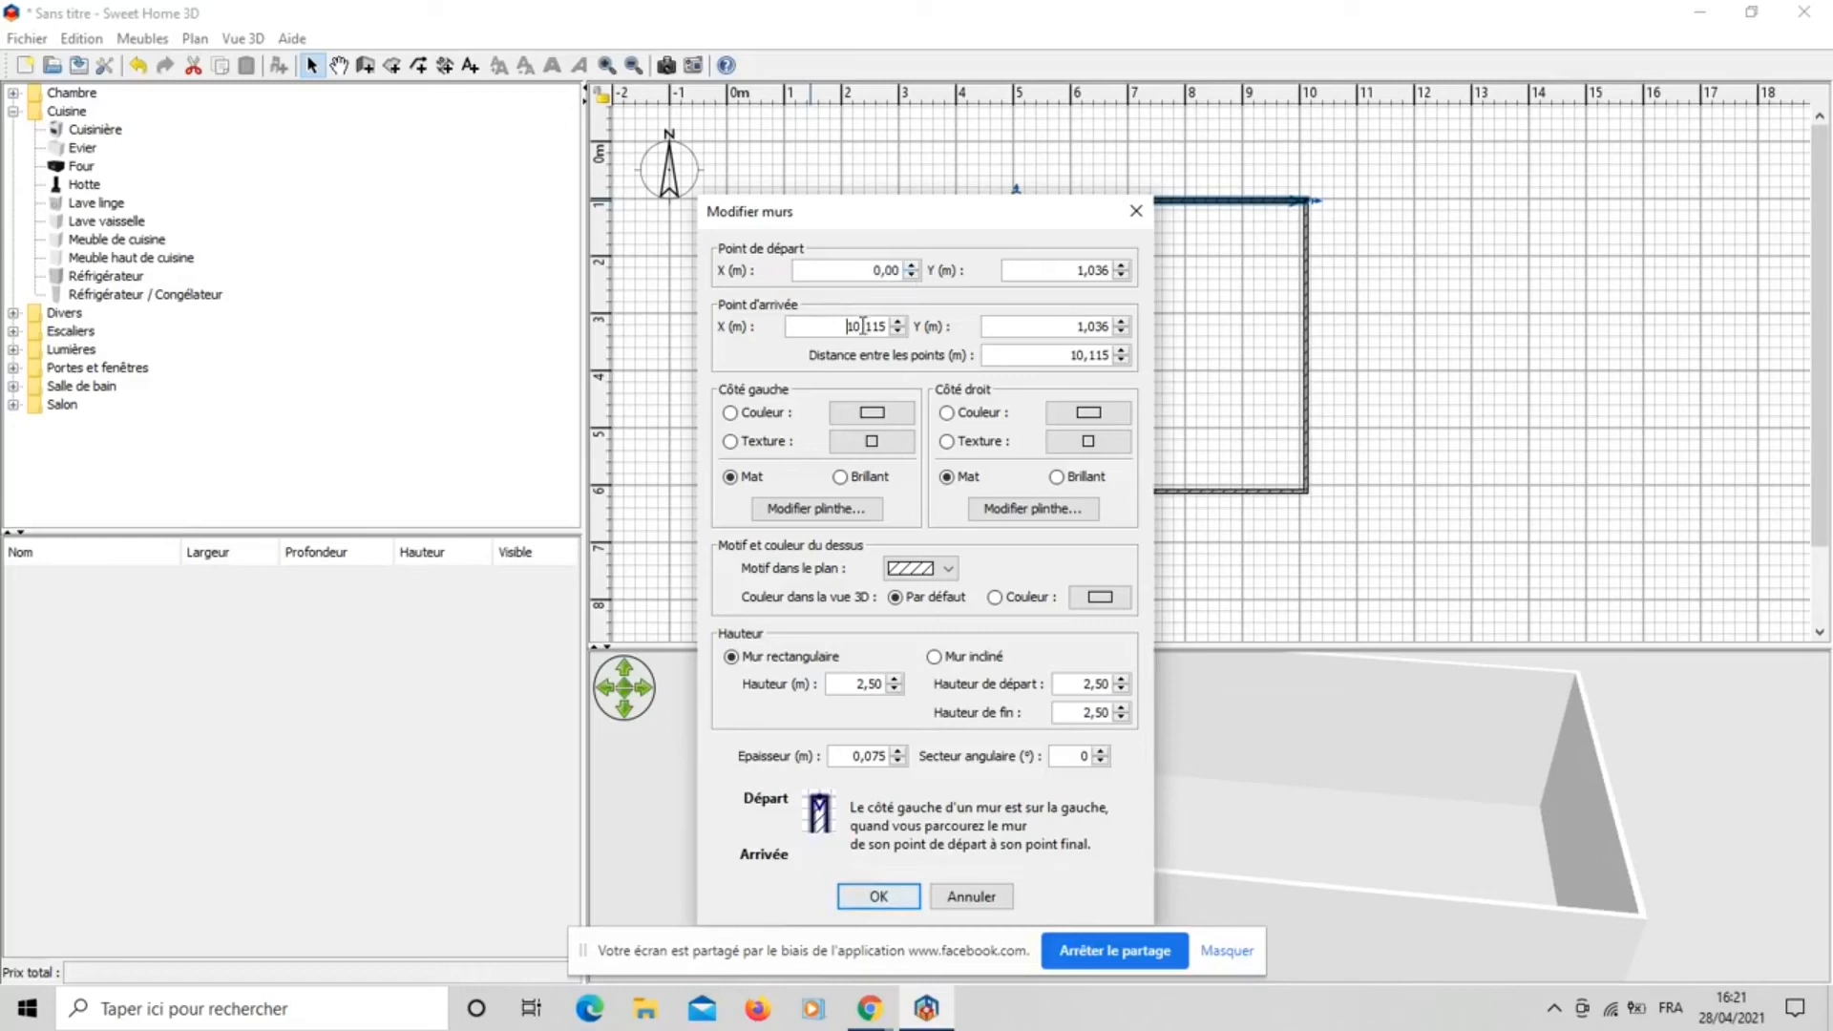
left_click_drag(904, 220, 311, 174)
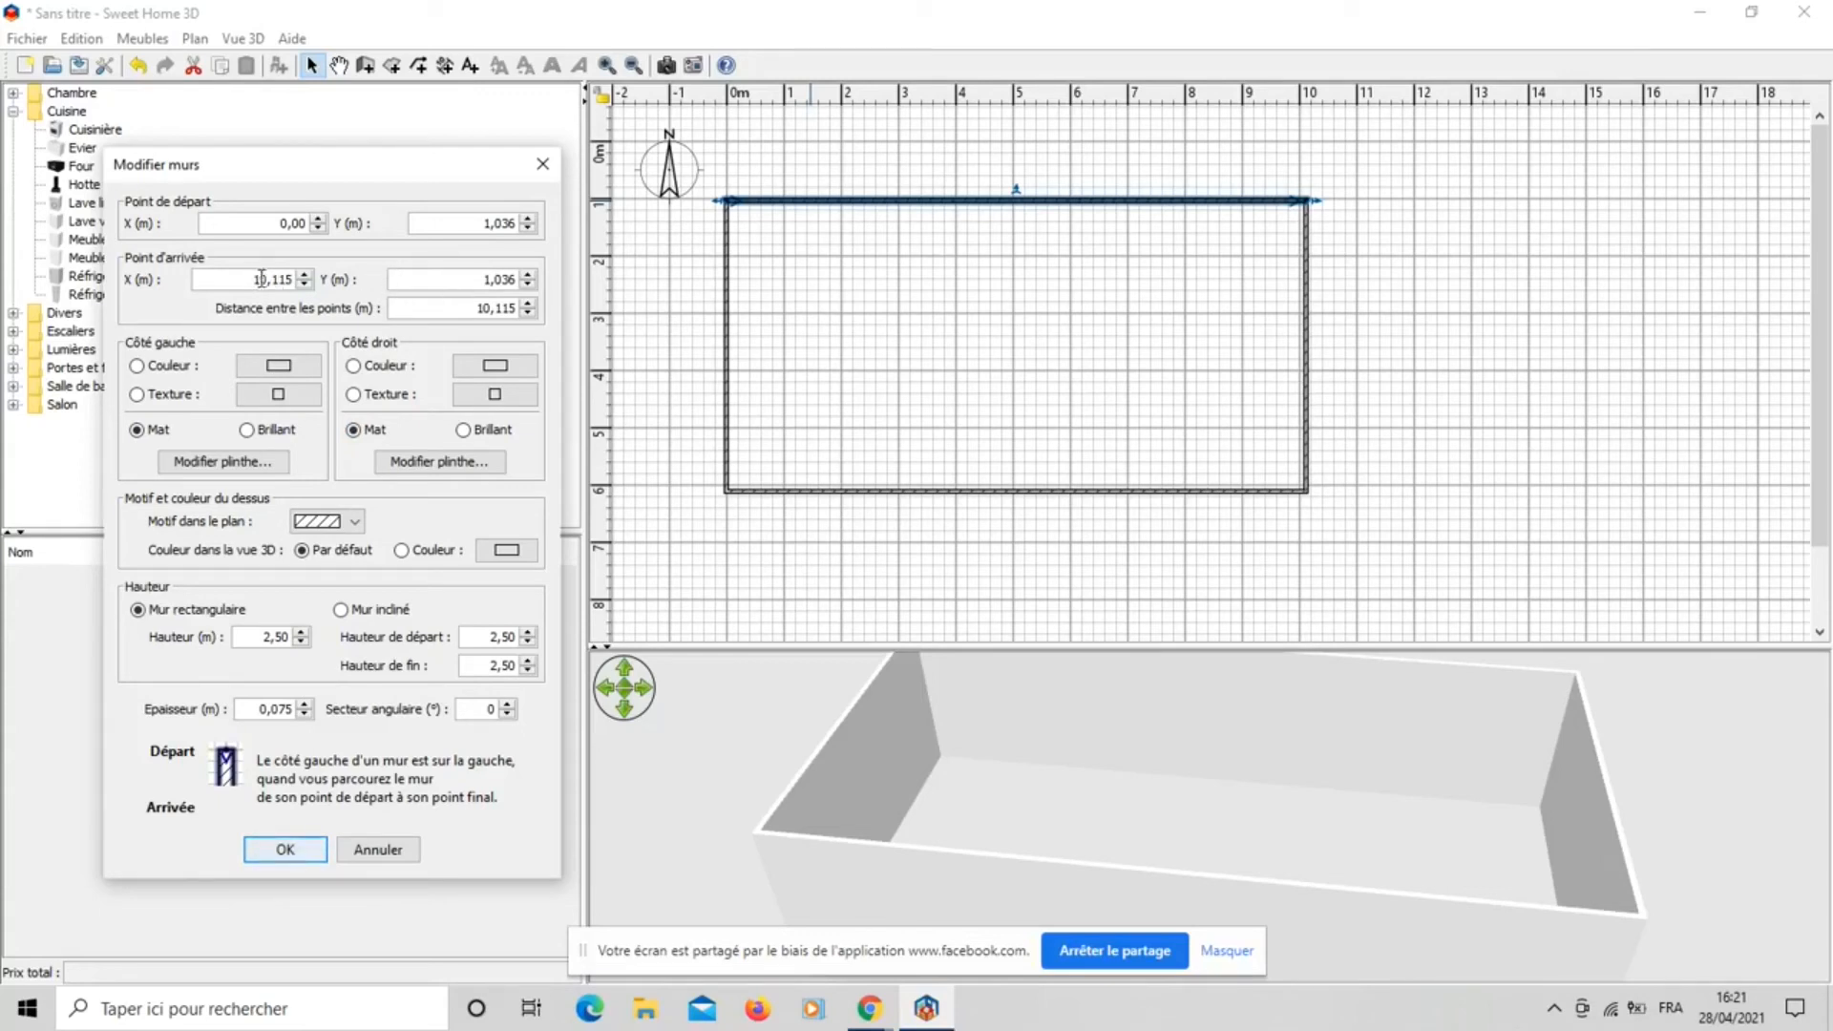
left_click_drag(260, 279, 296, 280)
type("10,00")
left_click(303, 850)
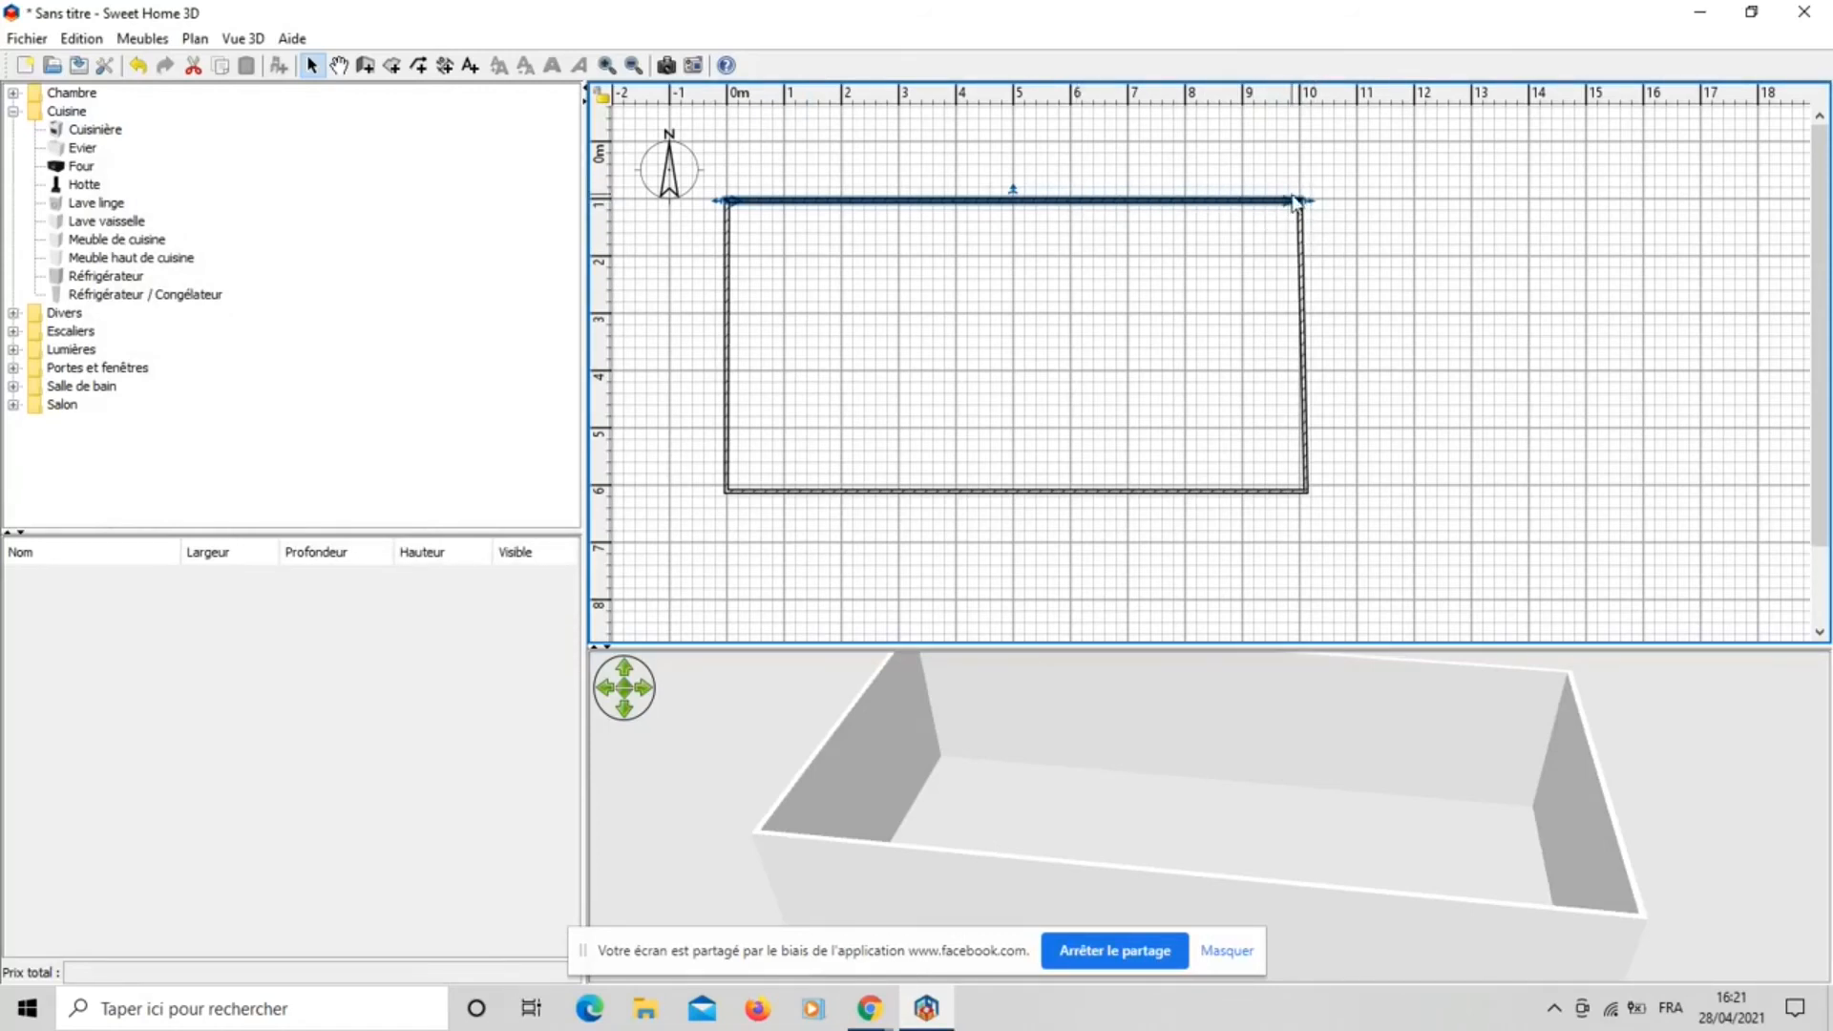
Check the upper wall's end points and the distance between them in its properties.
double_click(1134, 200)
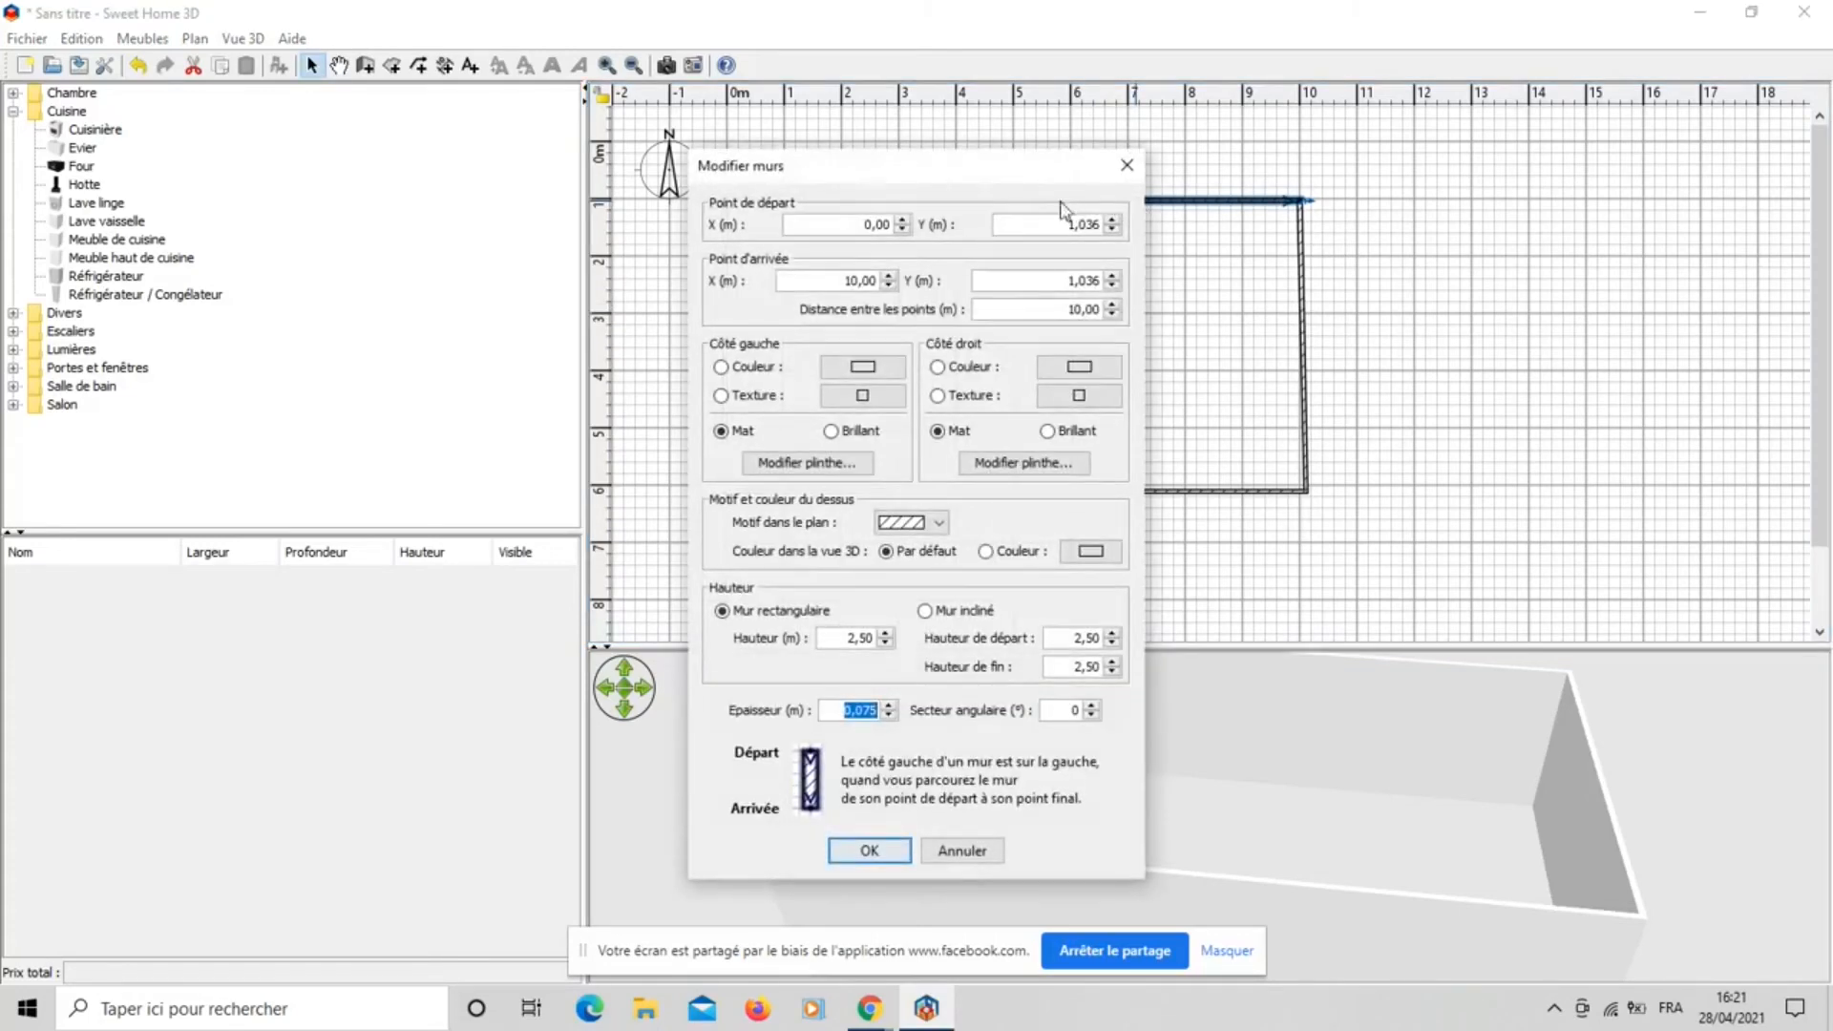
left_click_drag(1058, 175, 605, 176)
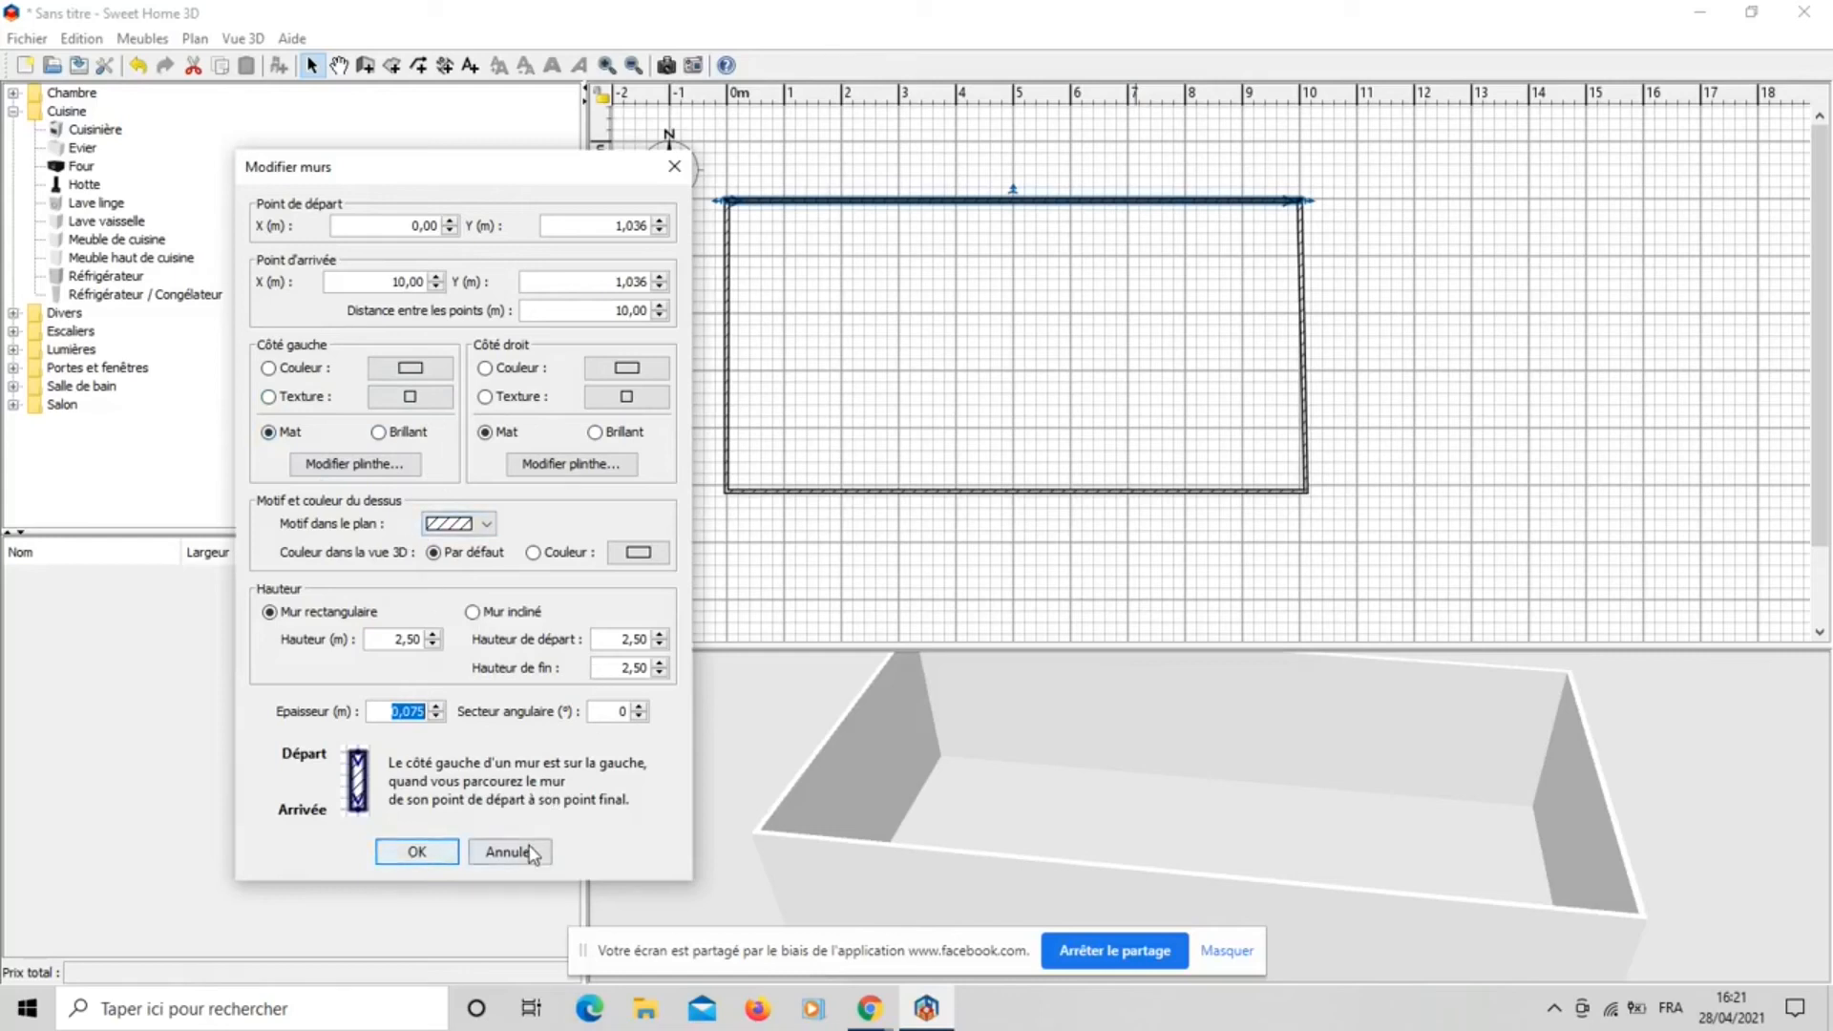
left_click(413, 853)
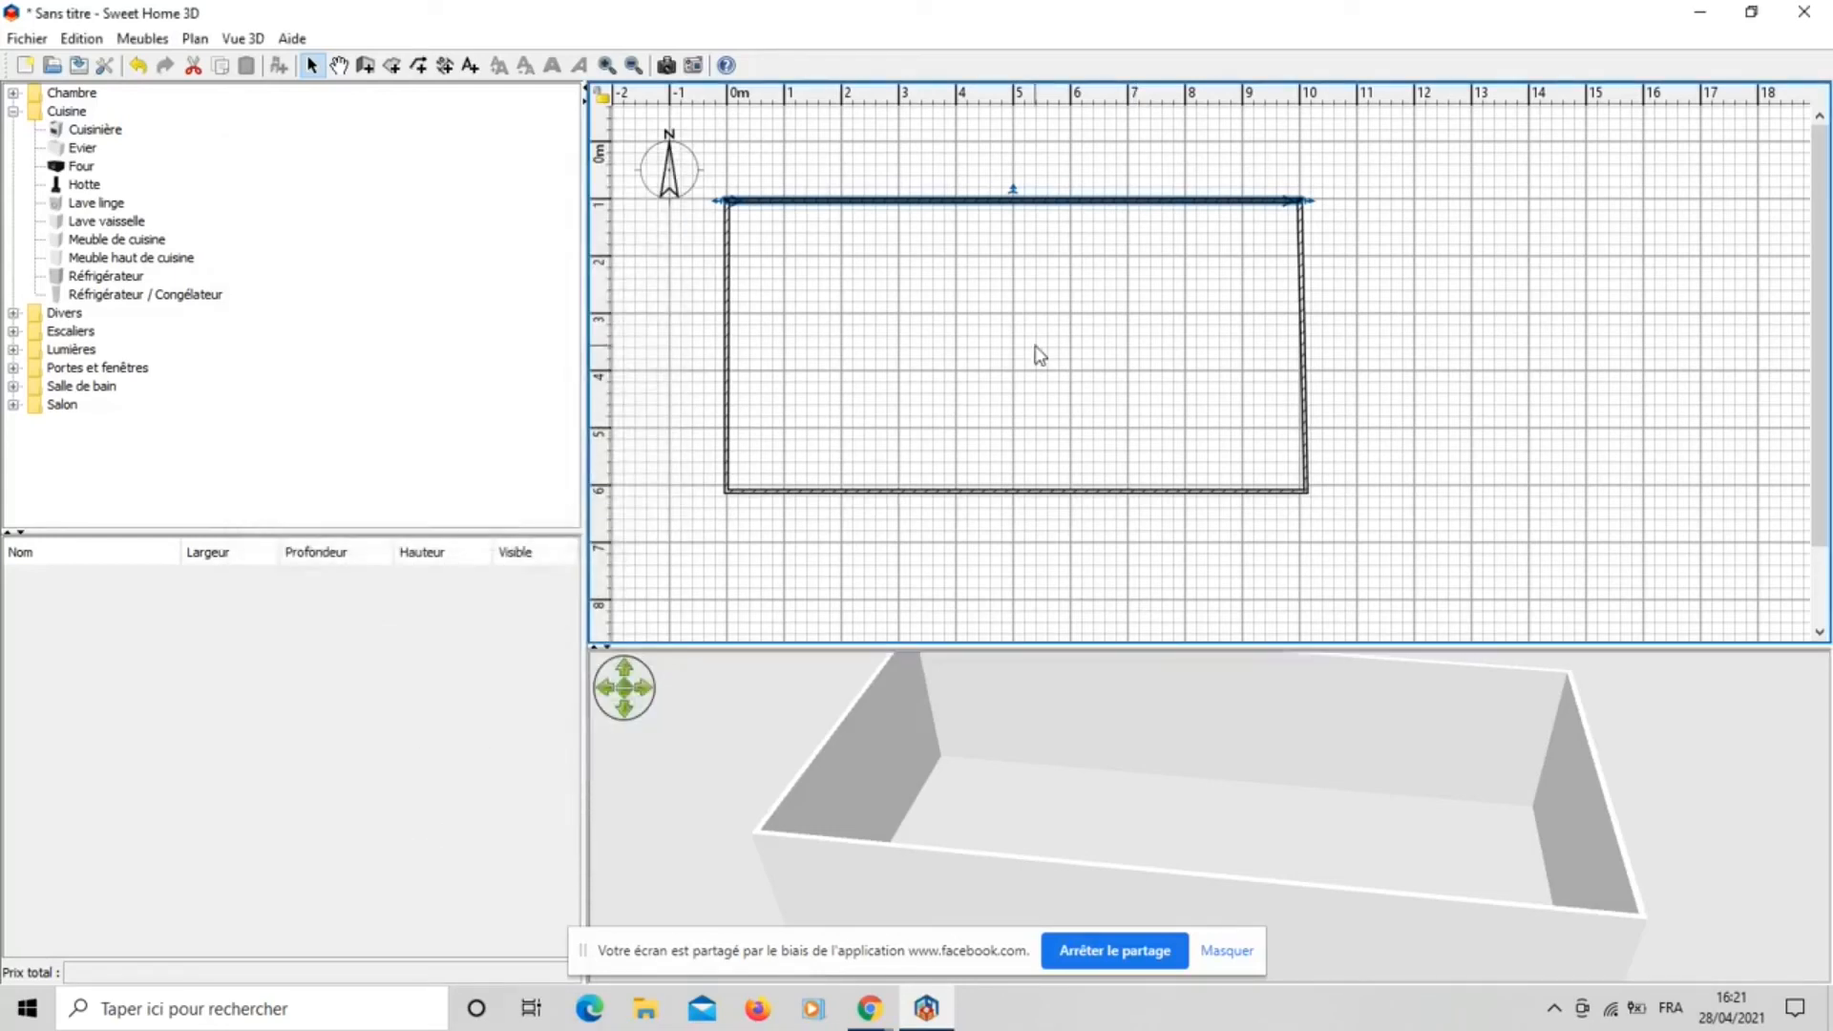
Set the lower wall's end point X to 0 m and its start point X to 10 m.
double_click(1192, 492)
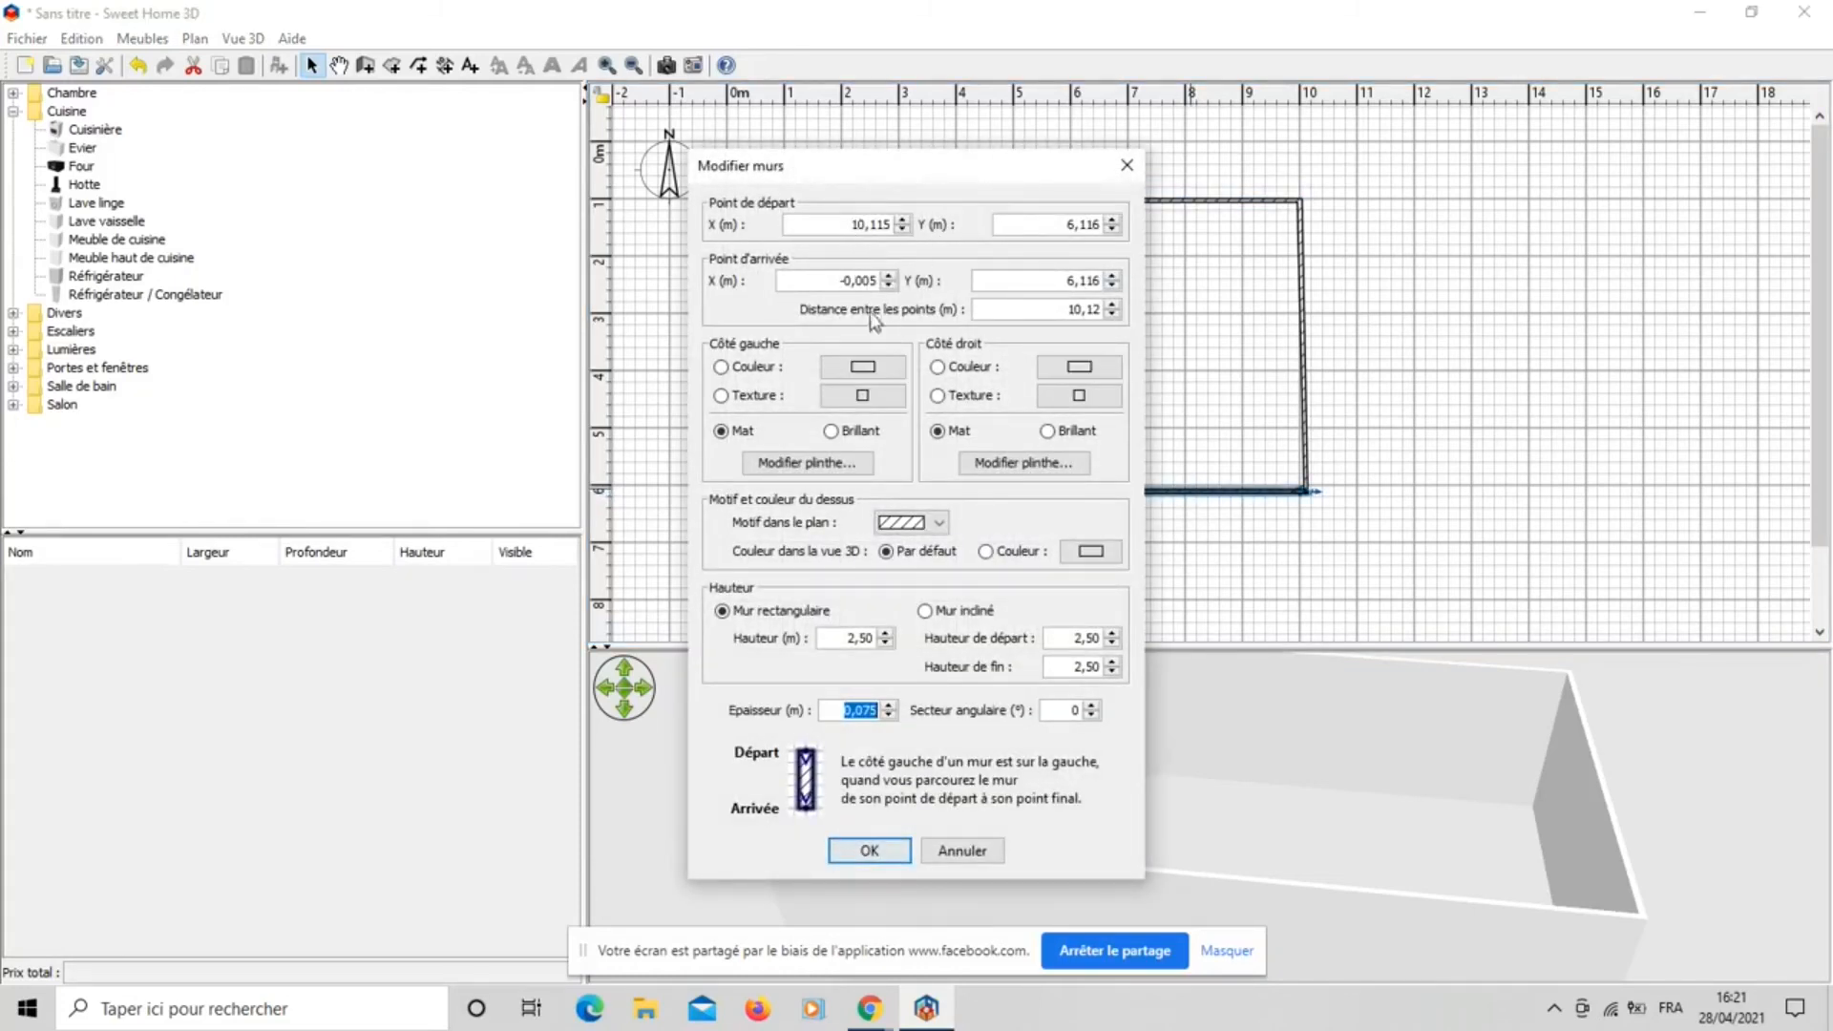
left_click(843, 283)
type("0")
left_click(869, 224)
type("10")
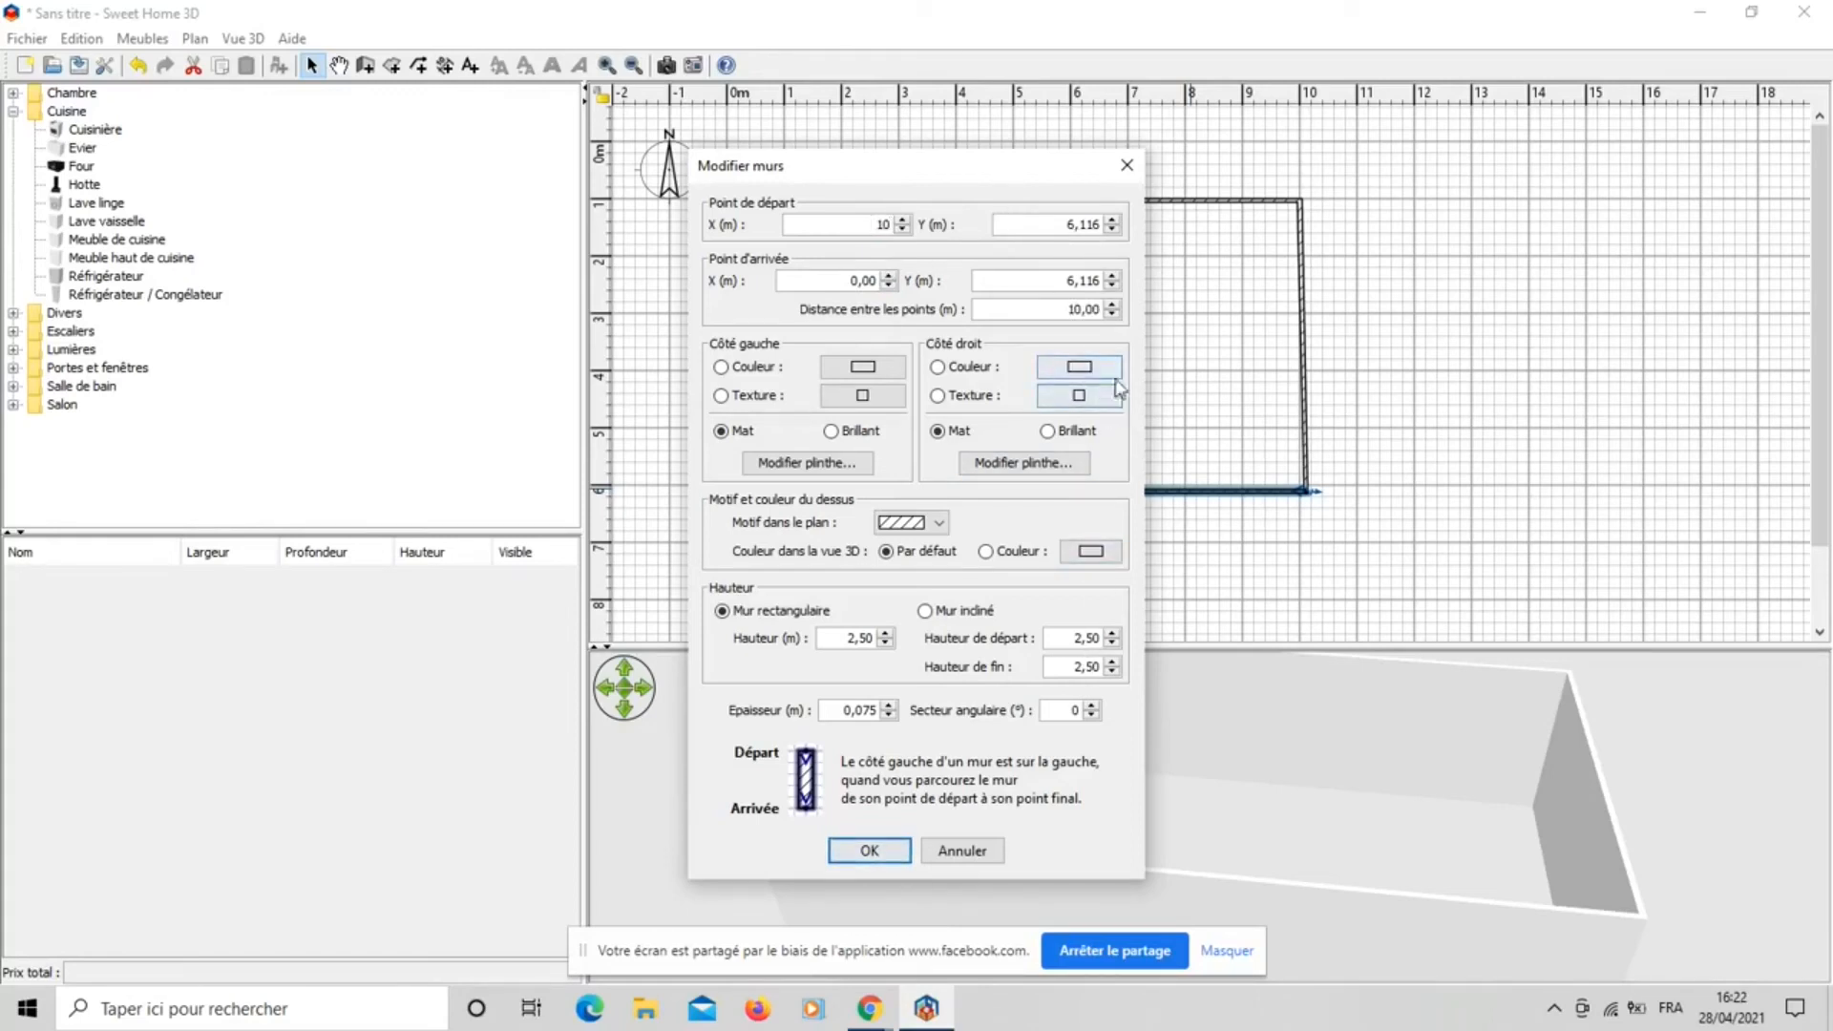
left_click(868, 849)
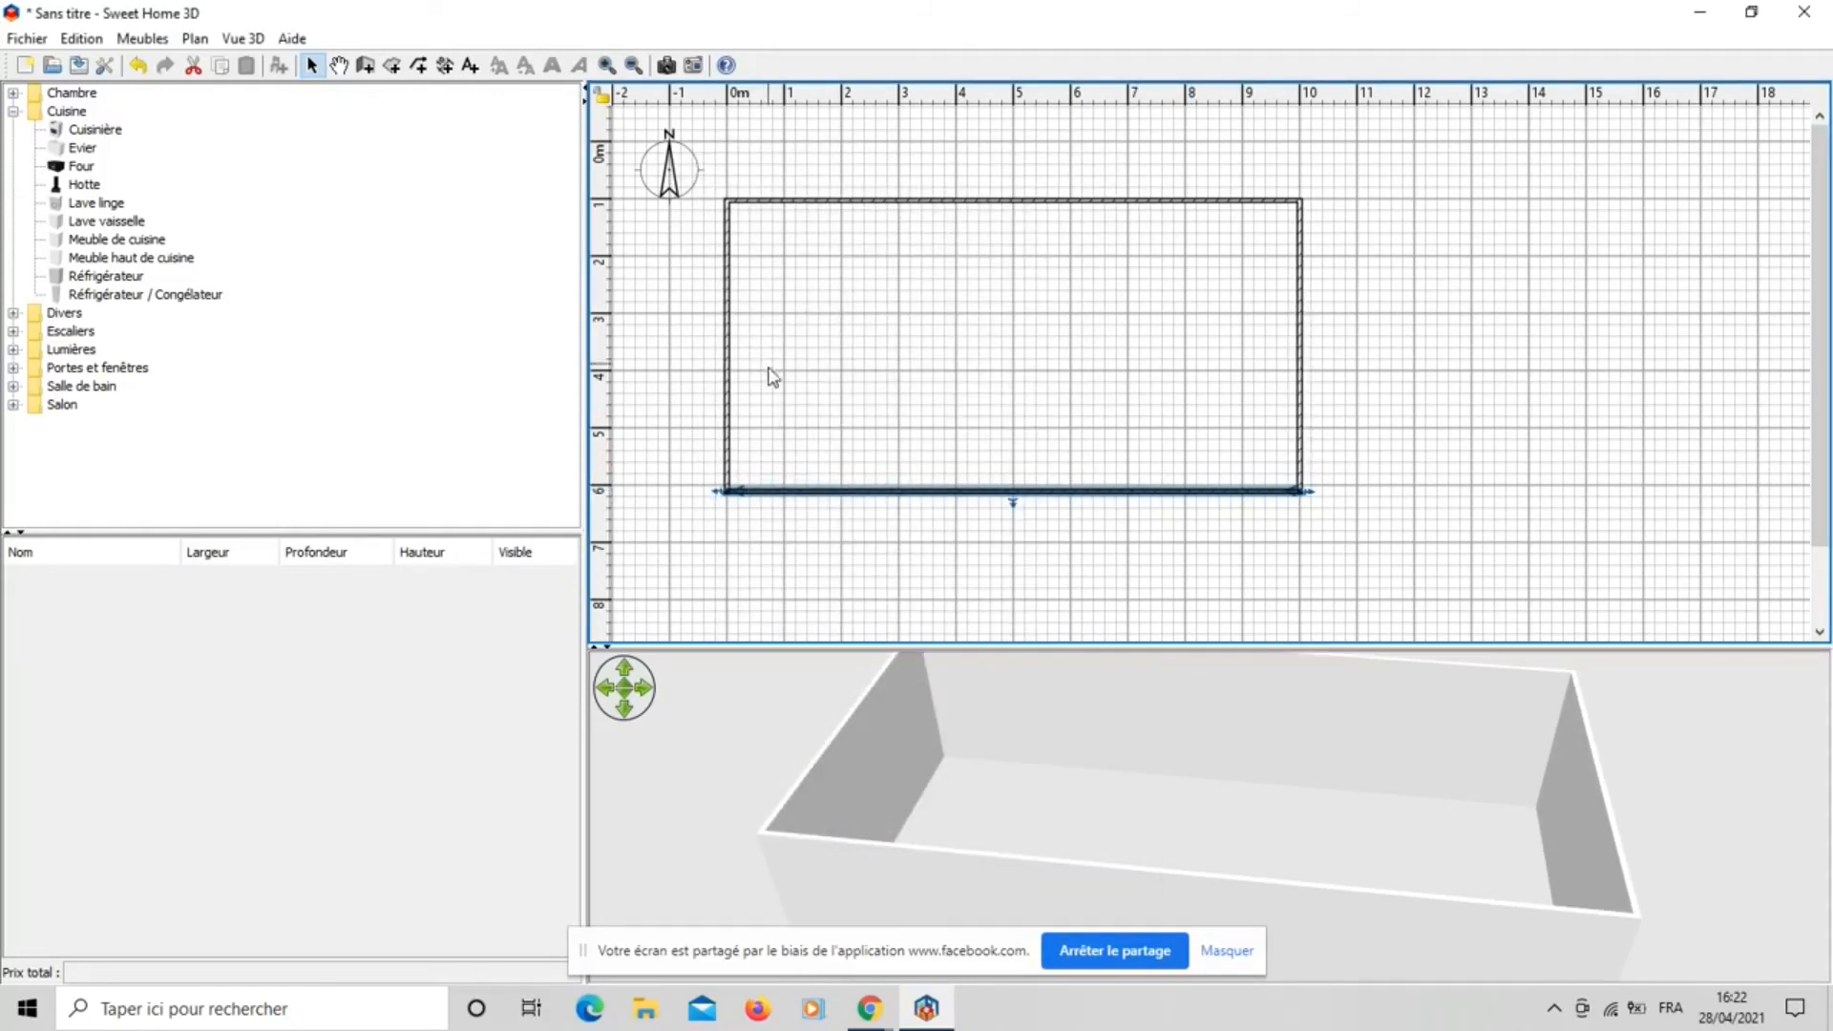
Set the distance between the left wall's end points to 5 m.
double_click(730, 284)
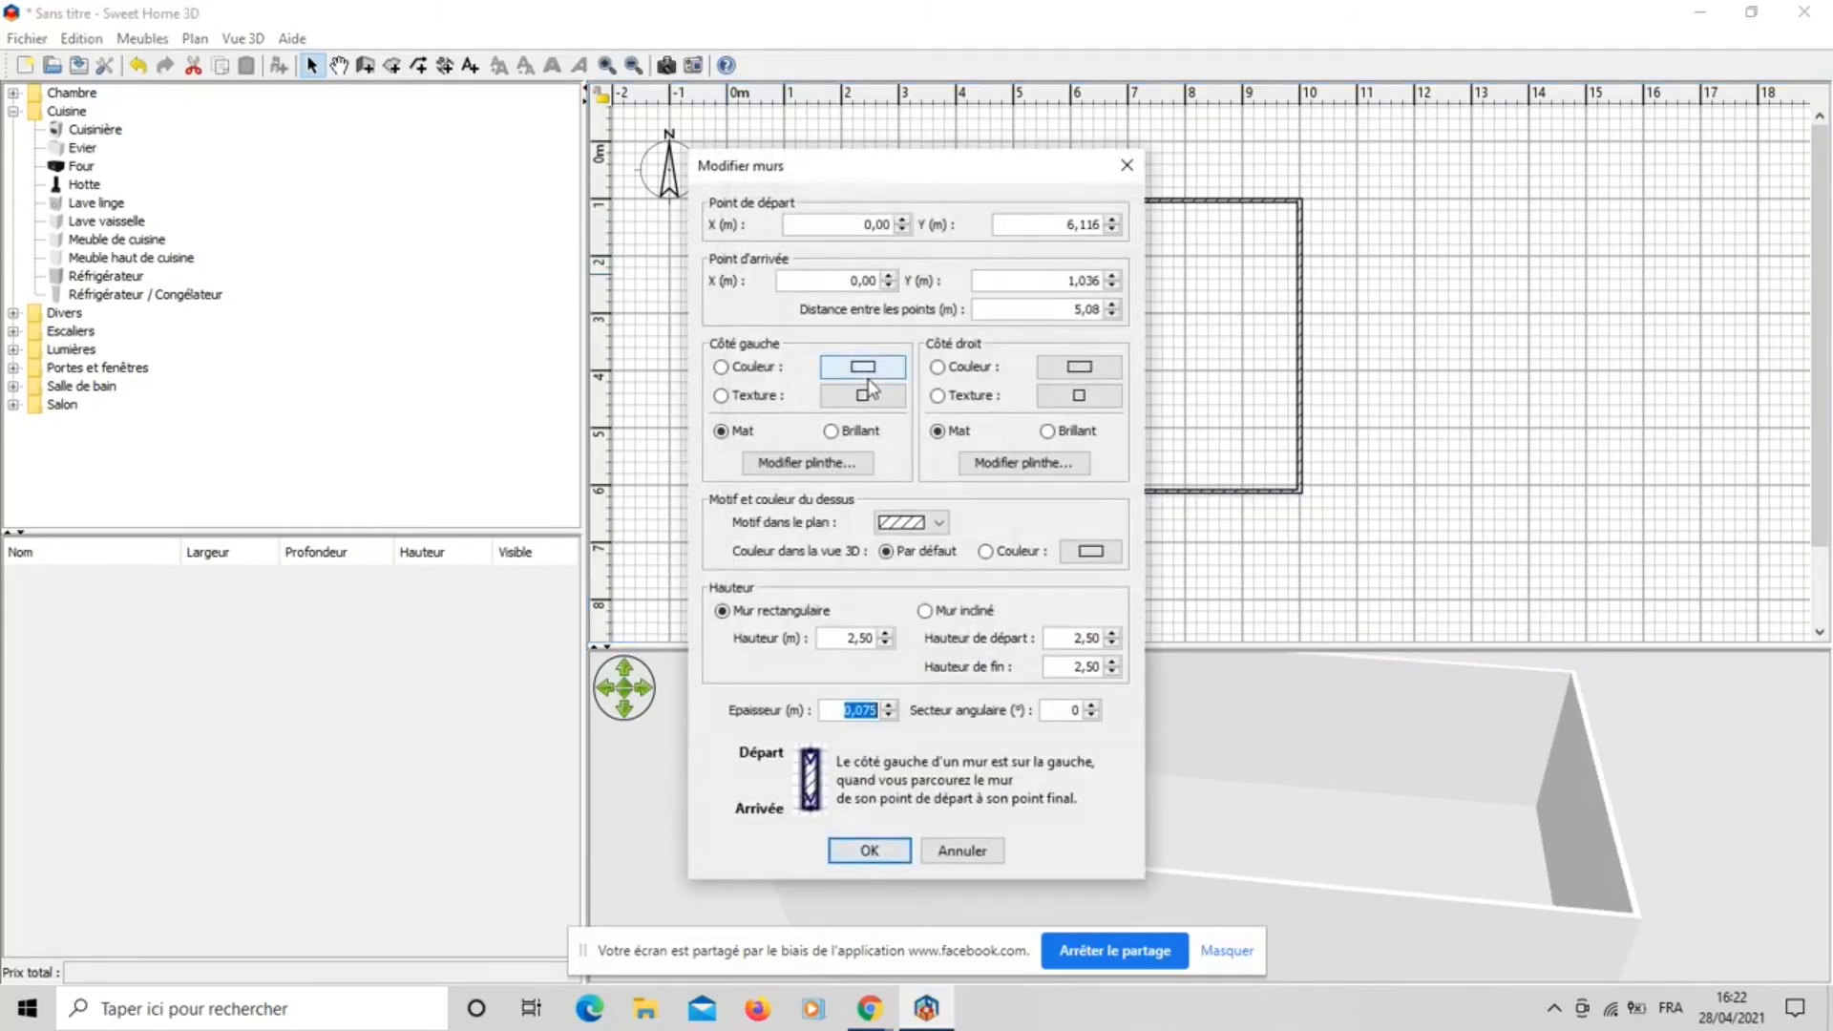
left_click_drag(922, 179, 1071, 168)
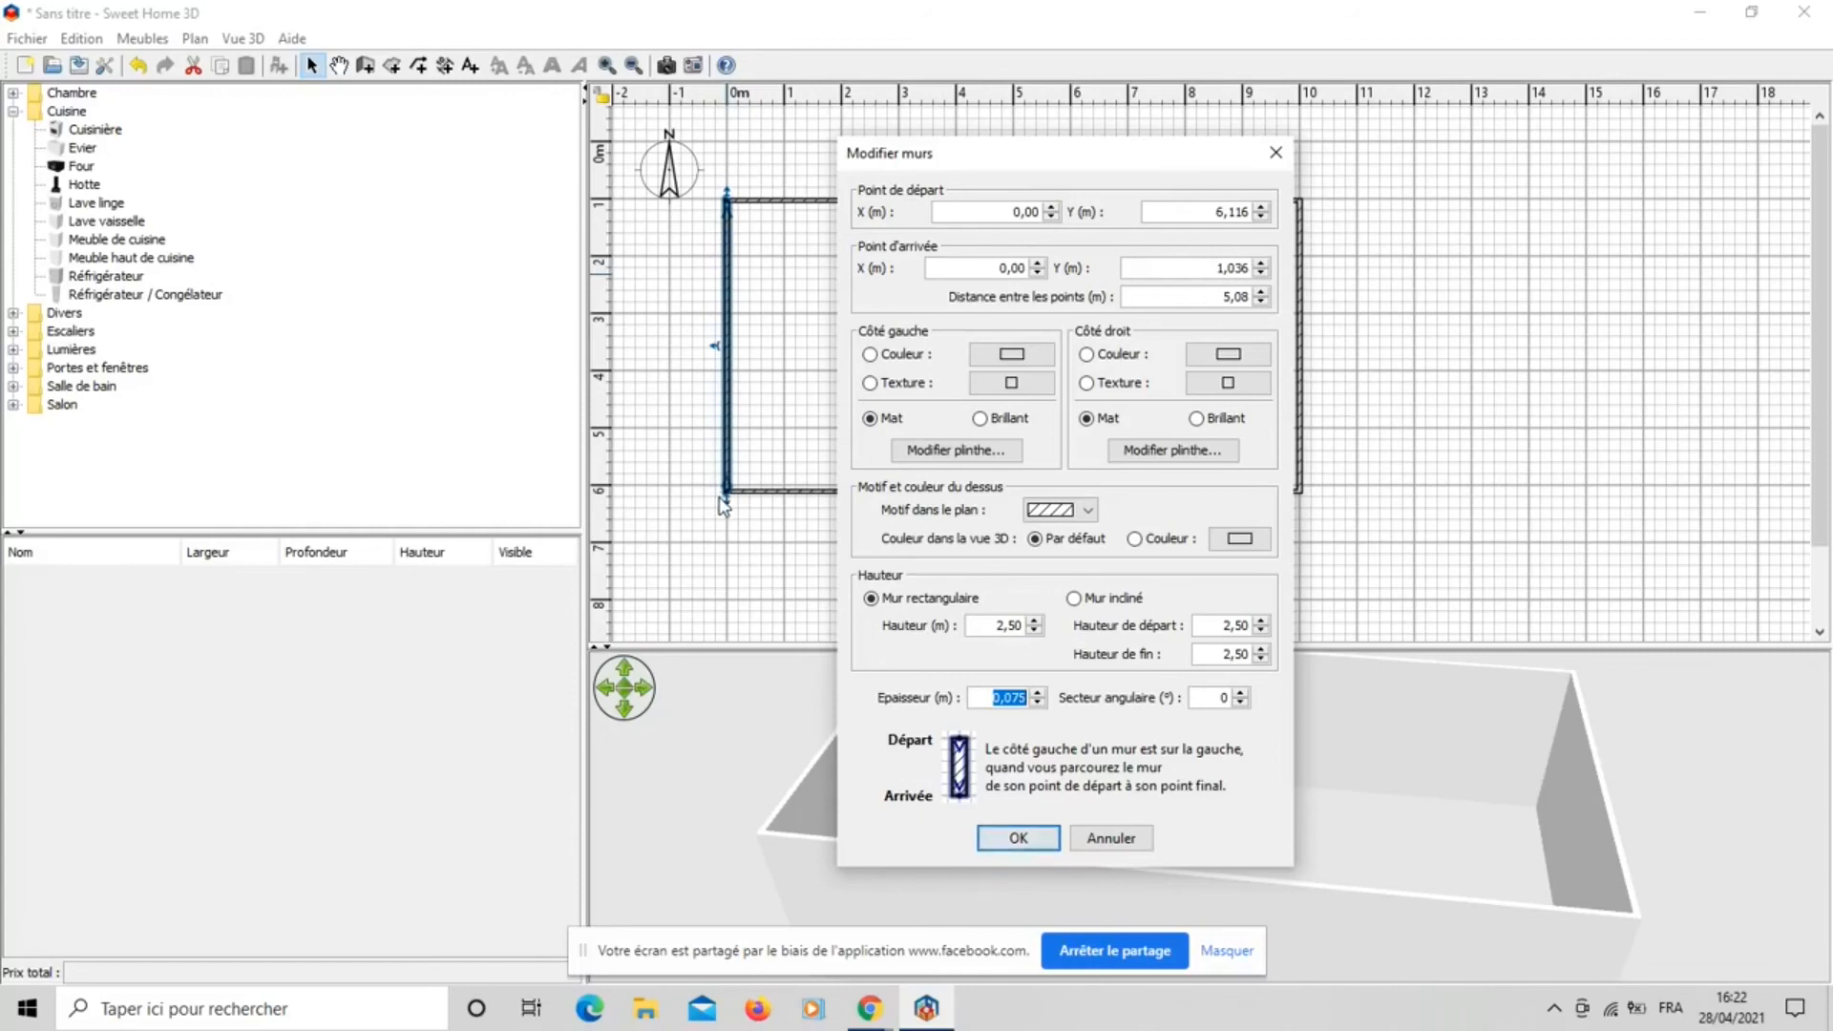
left_click(1234, 294)
type("5")
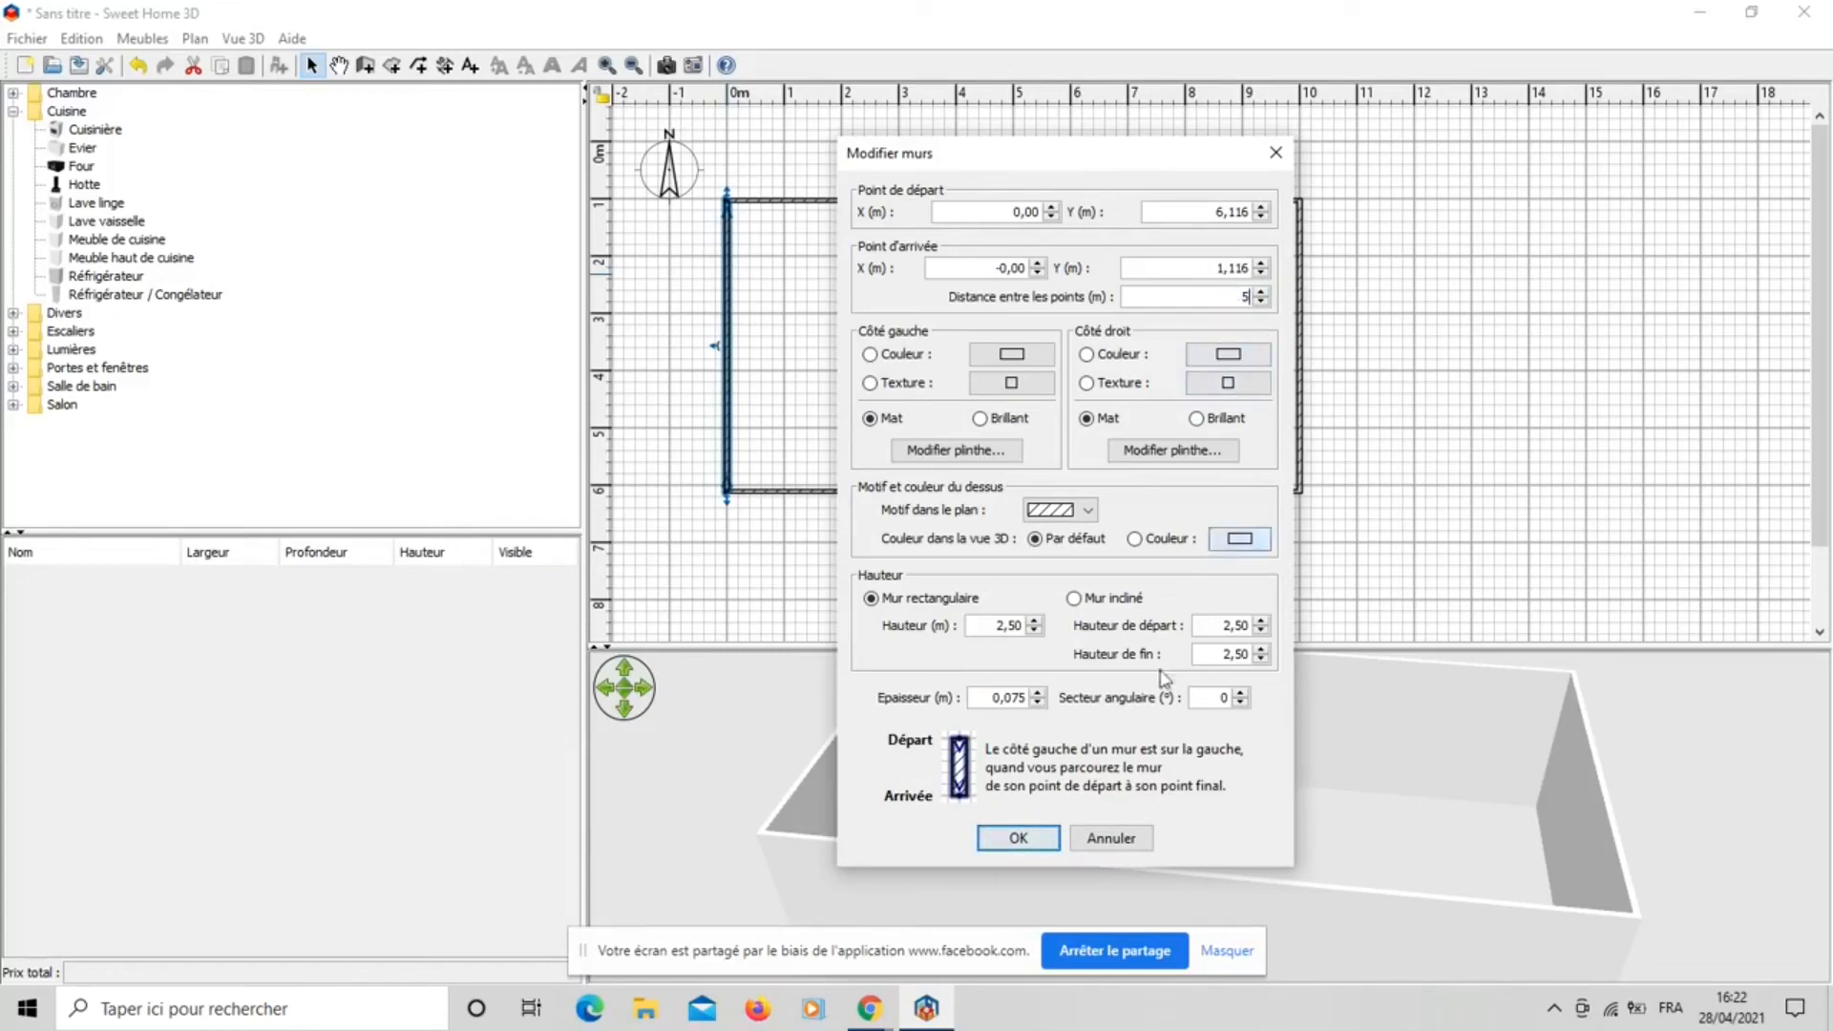
left_click(1020, 844)
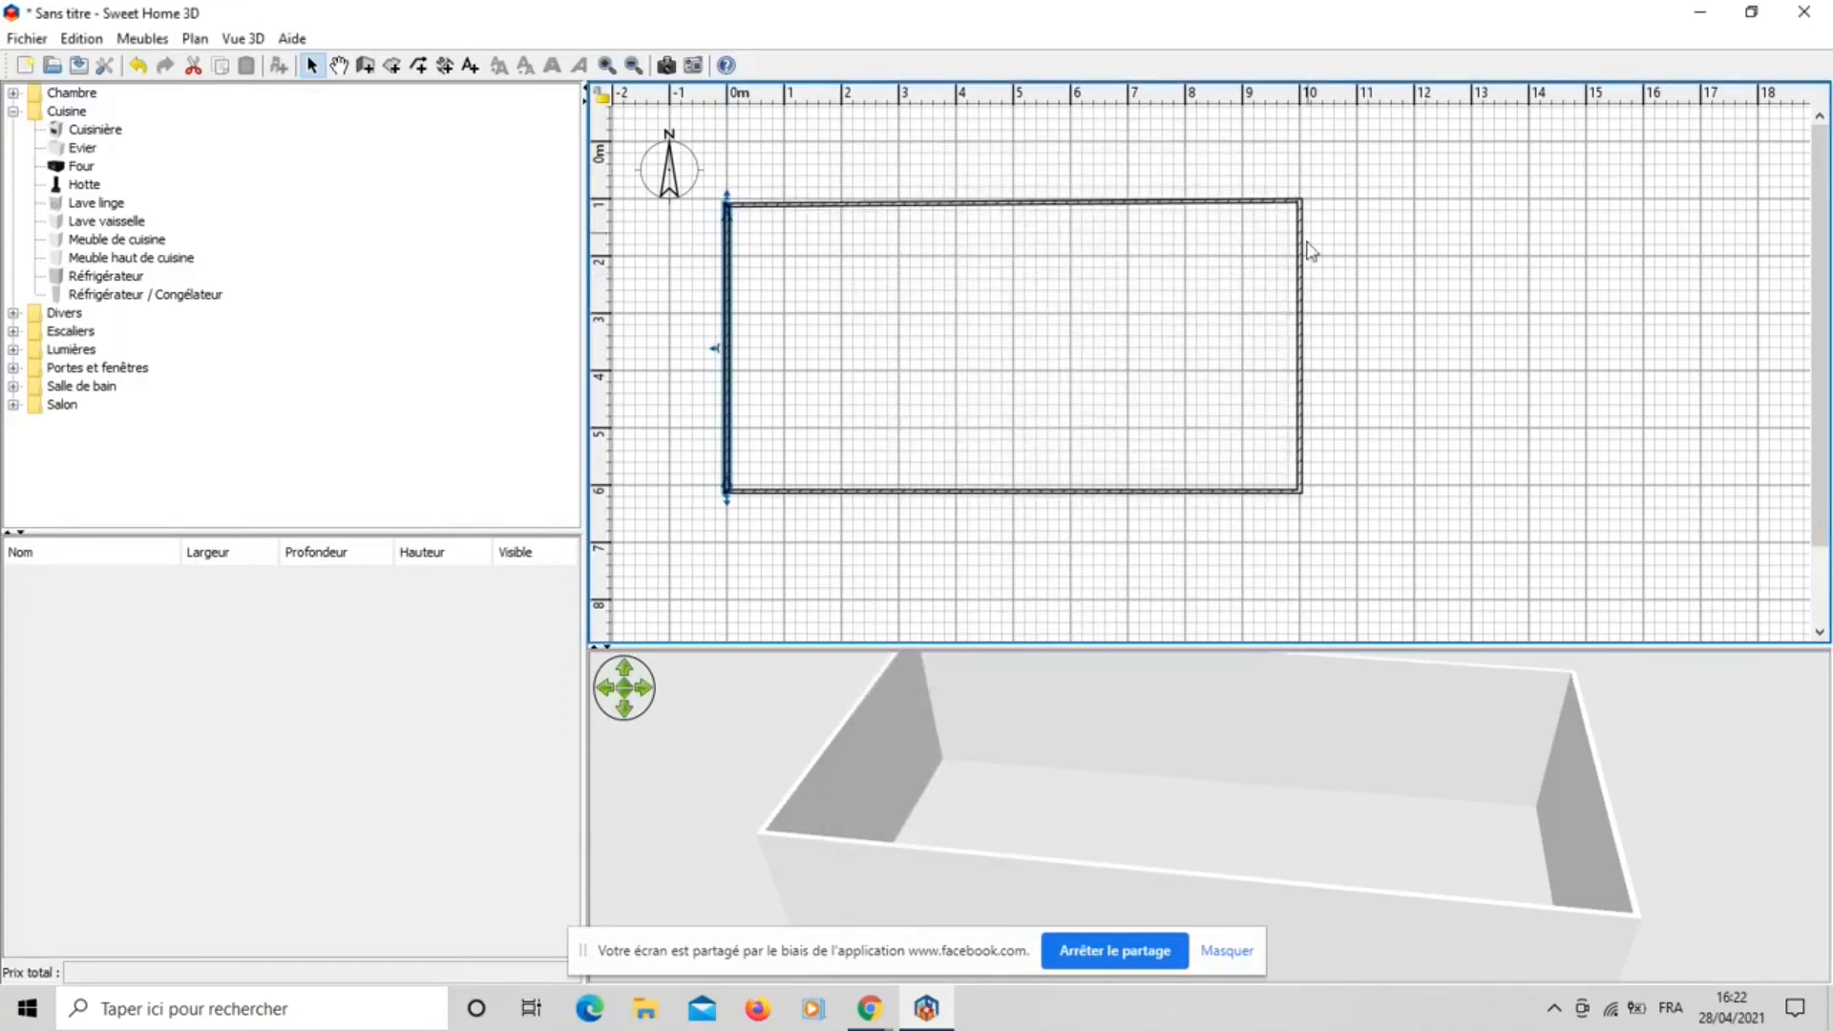
Set the right wall's distance between end points to 5 m.
double_click(1302, 337)
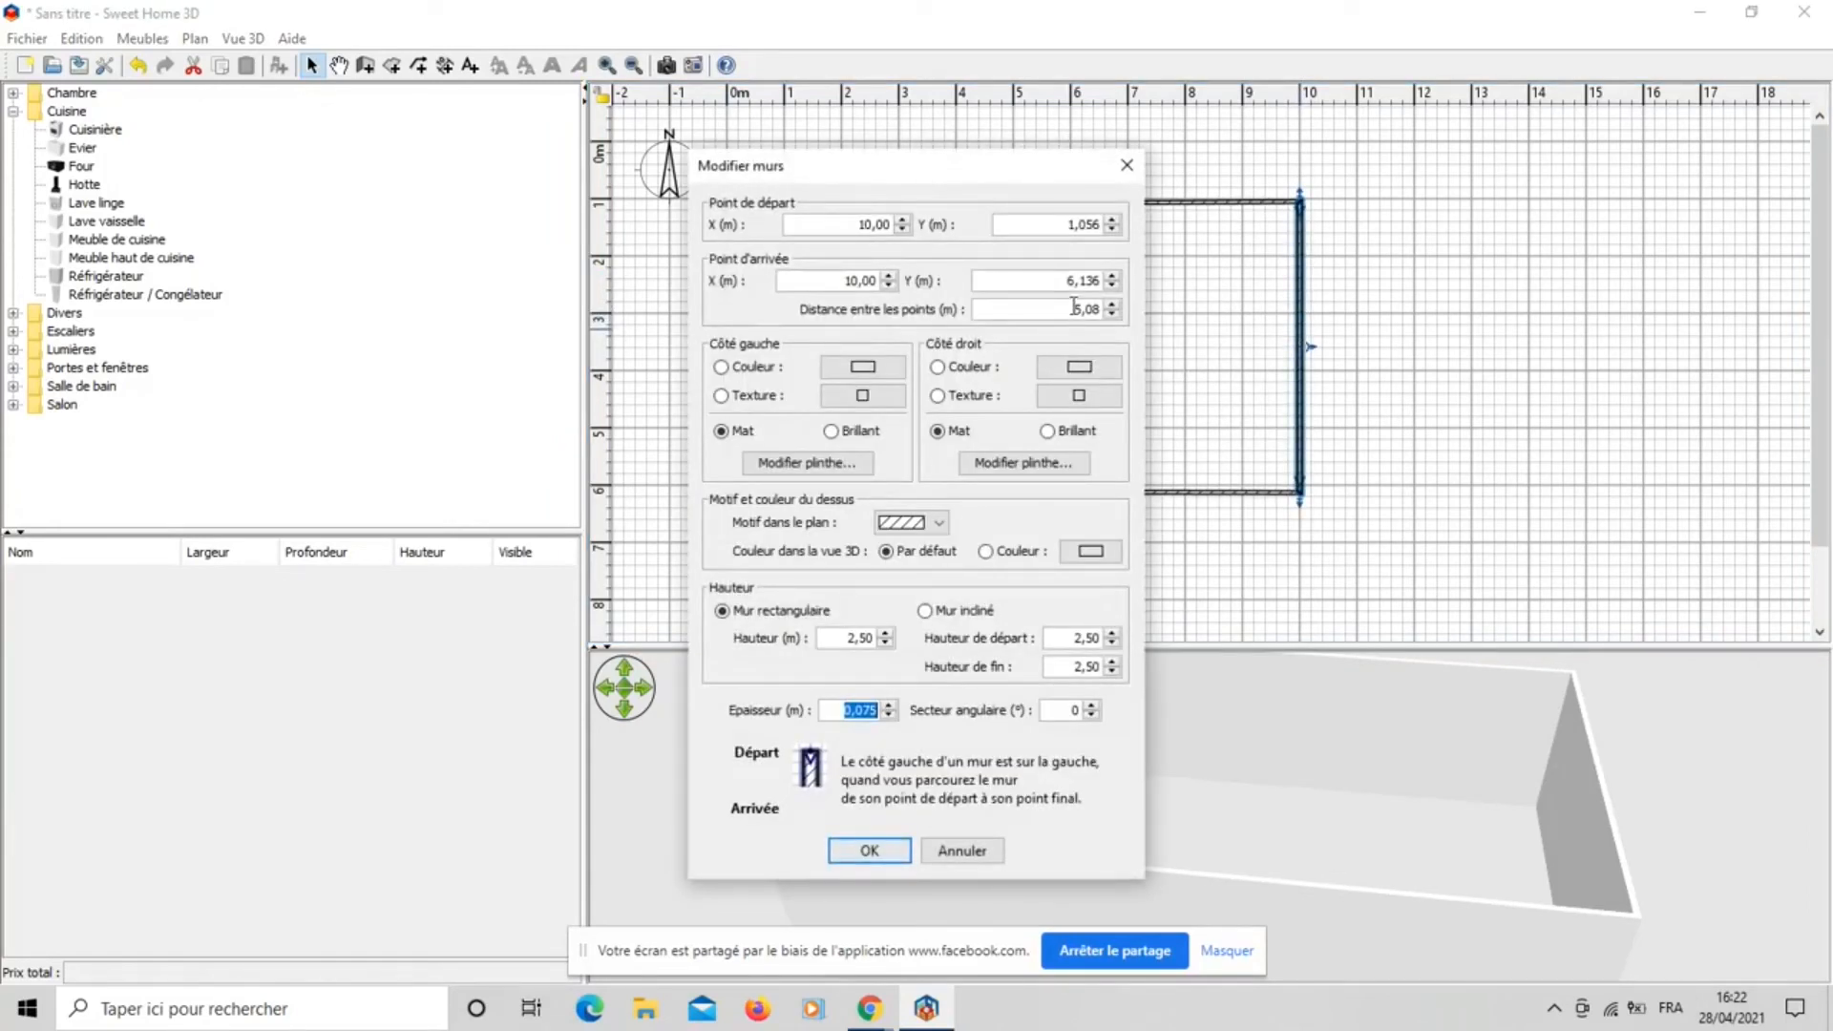
left_click(1088, 309)
type("5")
left_click(874, 862)
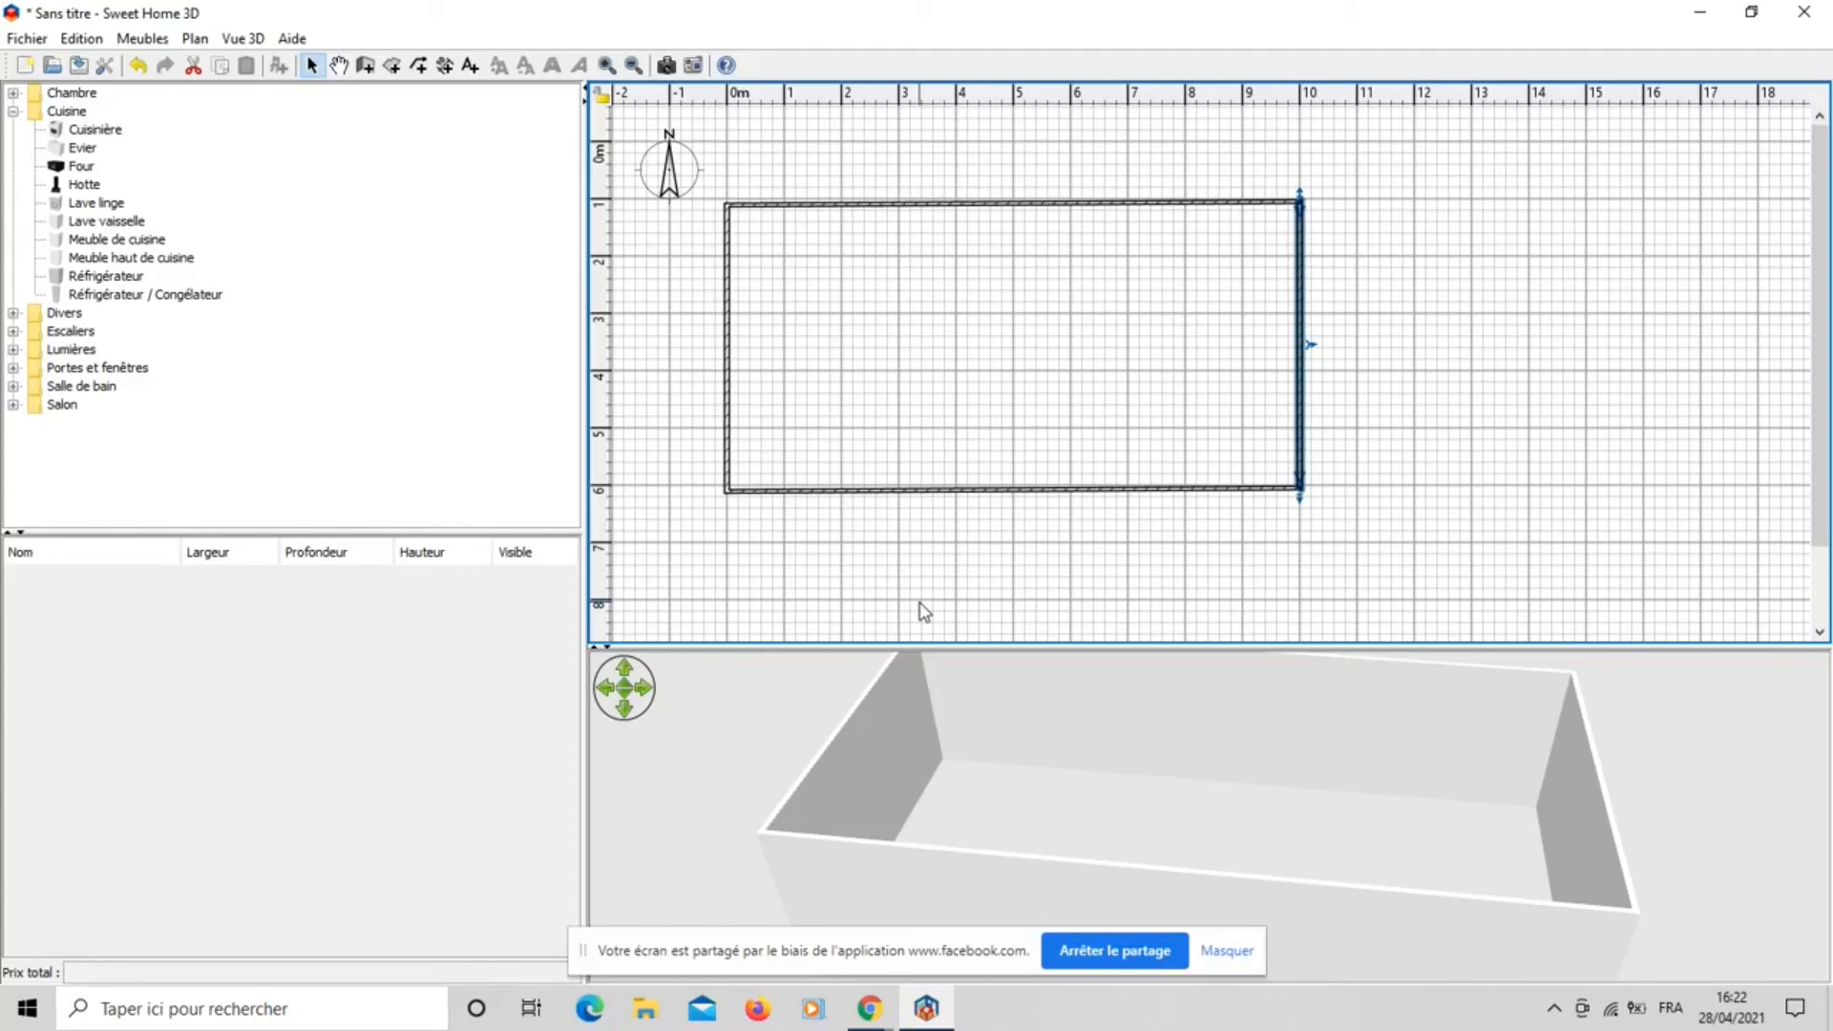
Apply the Mur - Crépi texture to the left side of the upper wall.
double_click(1024, 203)
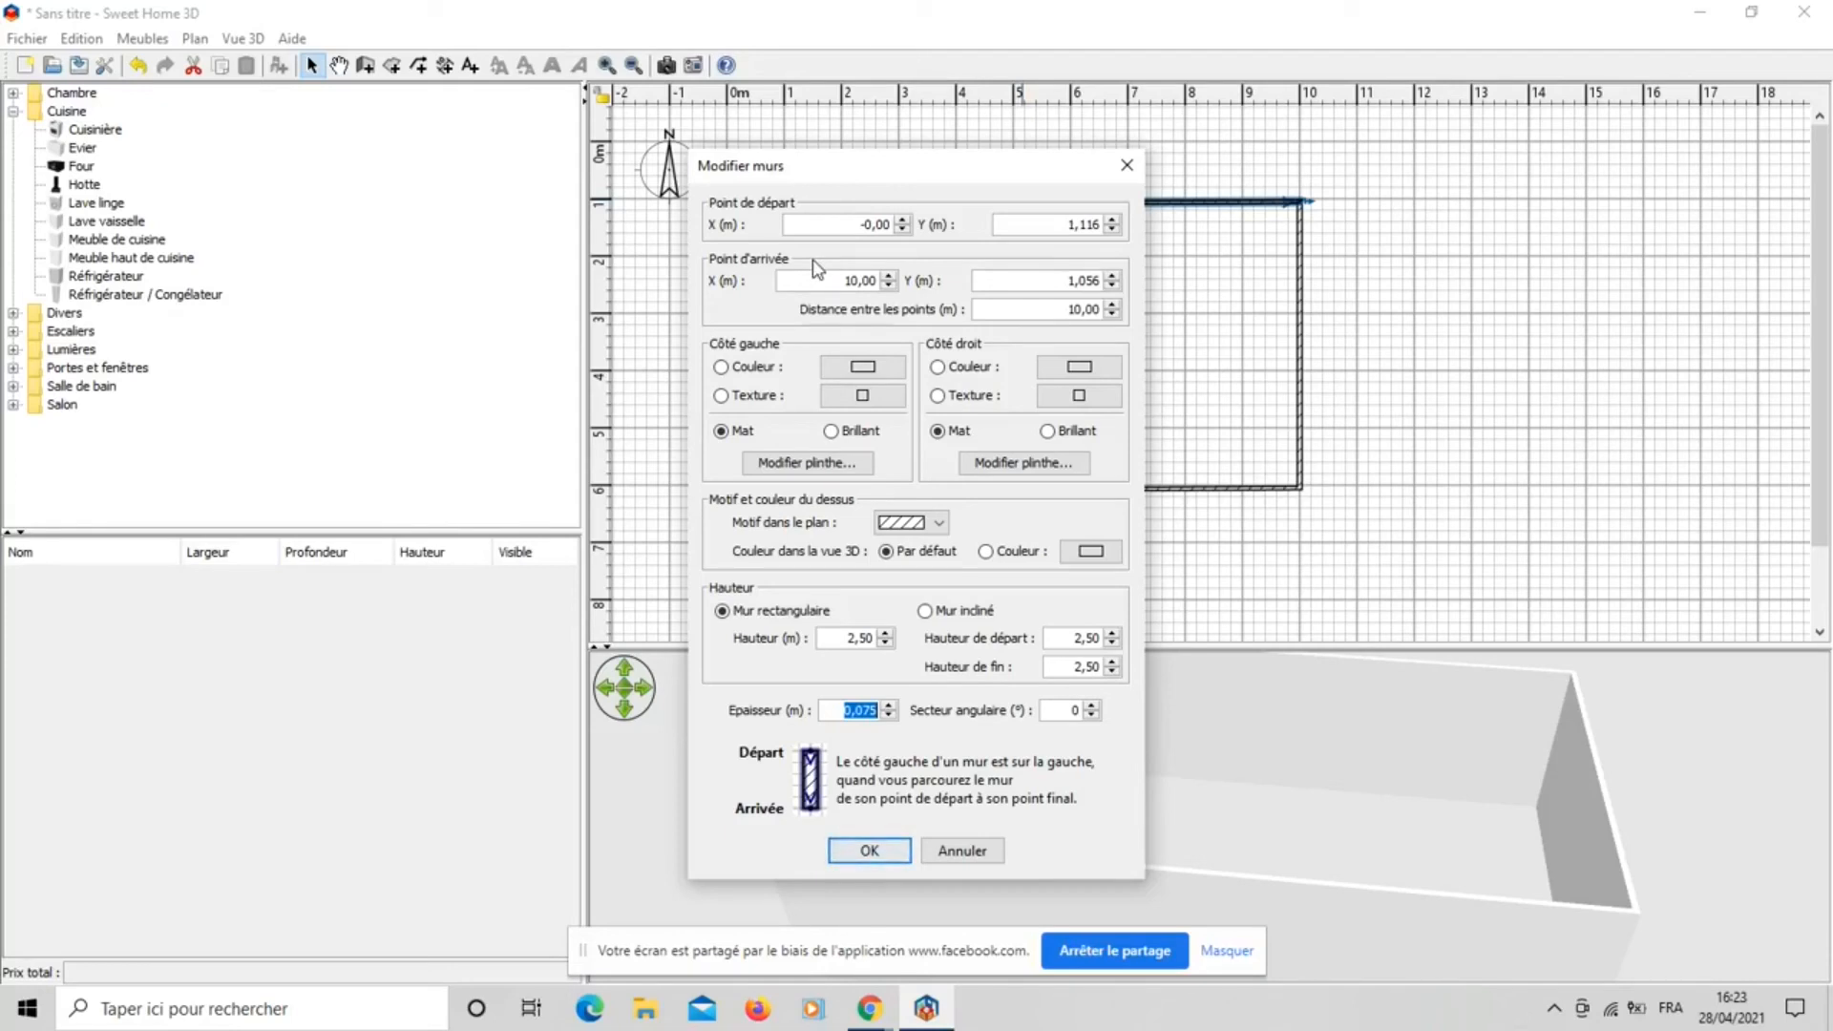
mouse_move(910, 169)
left_mouse_down()
mouse_move(1301, 252)
mouse_move(1505, 196)
mouse_move(1506, 220)
left_mouse_up()
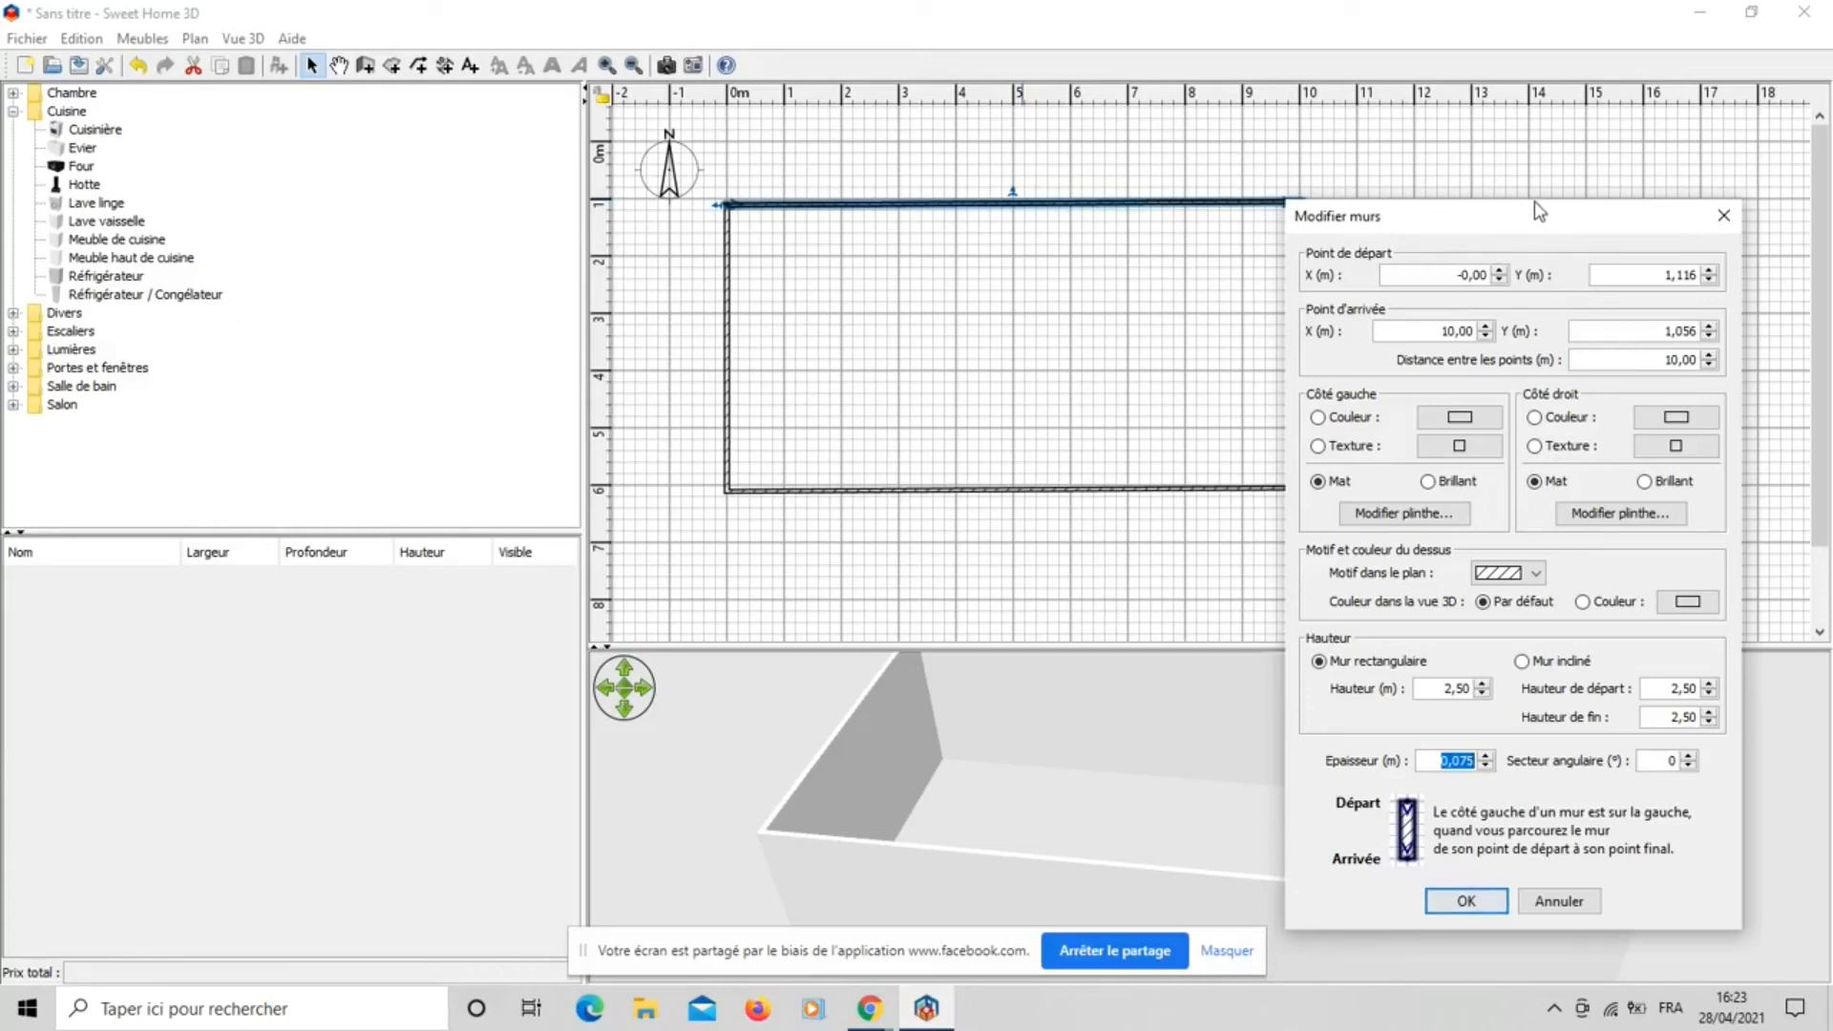
left_click_drag(1483, 224, 1447, 151)
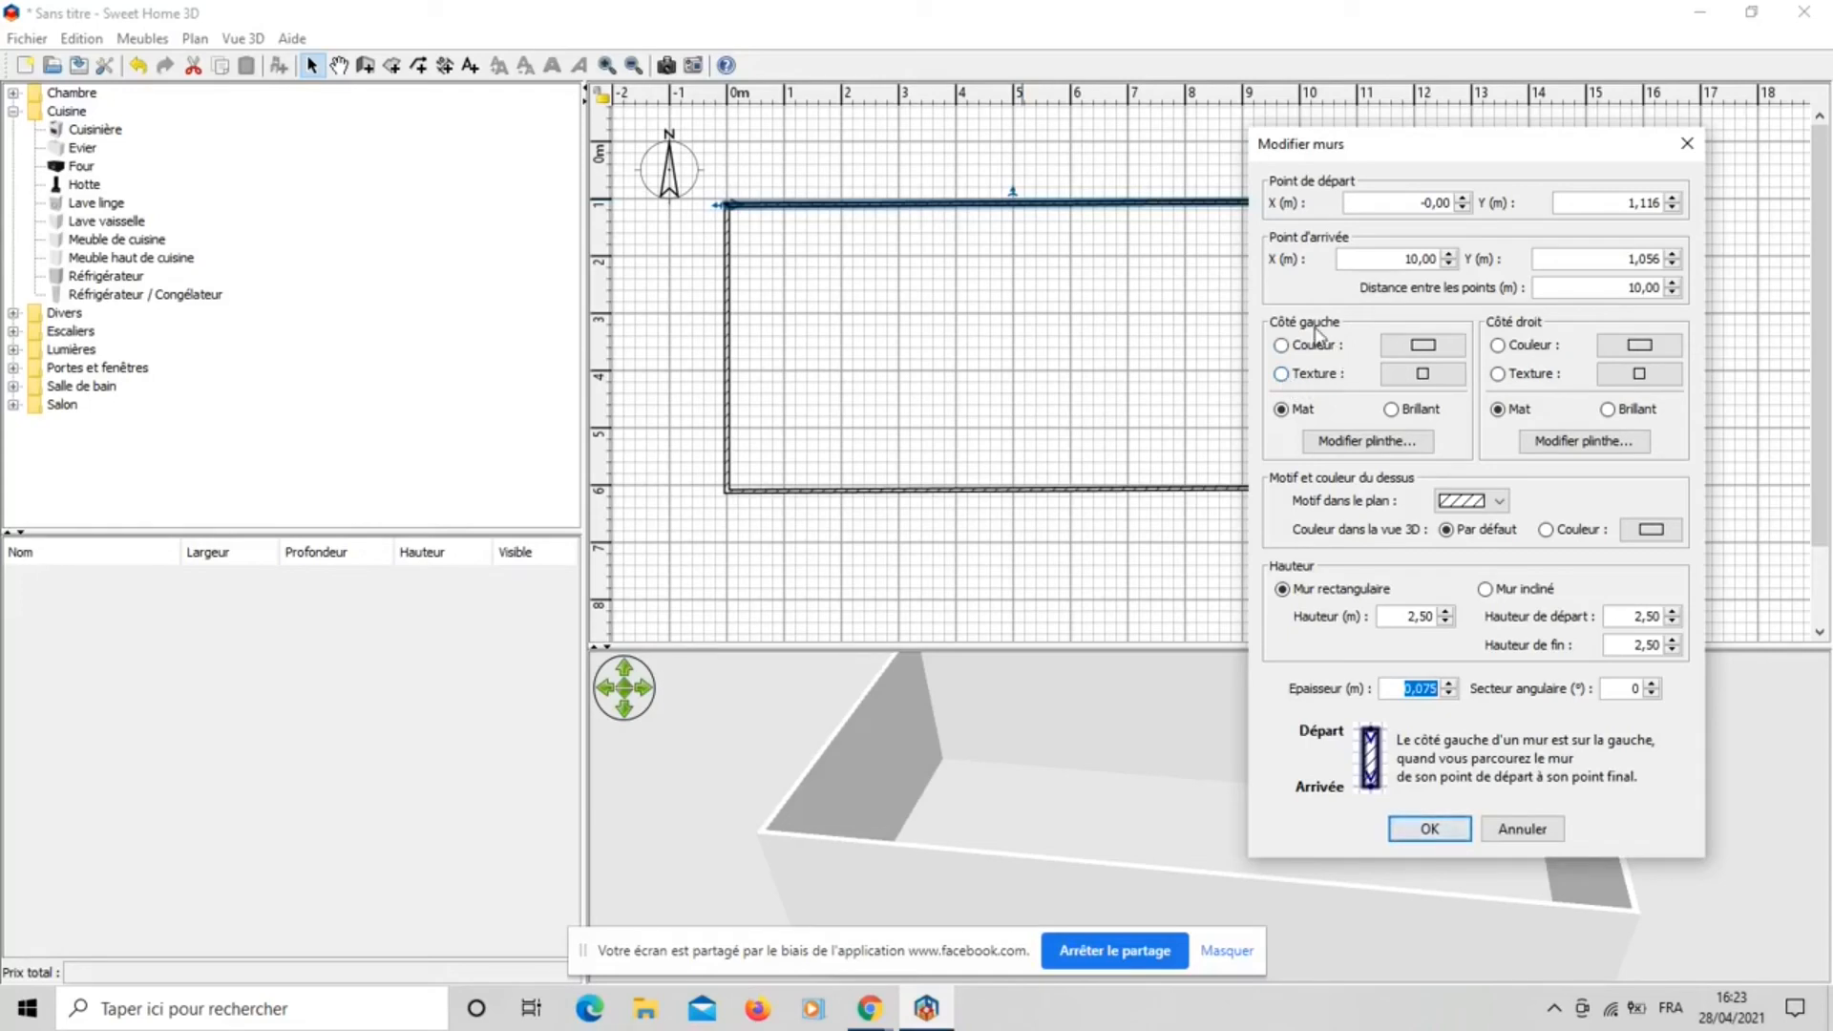
left_click(1432, 346)
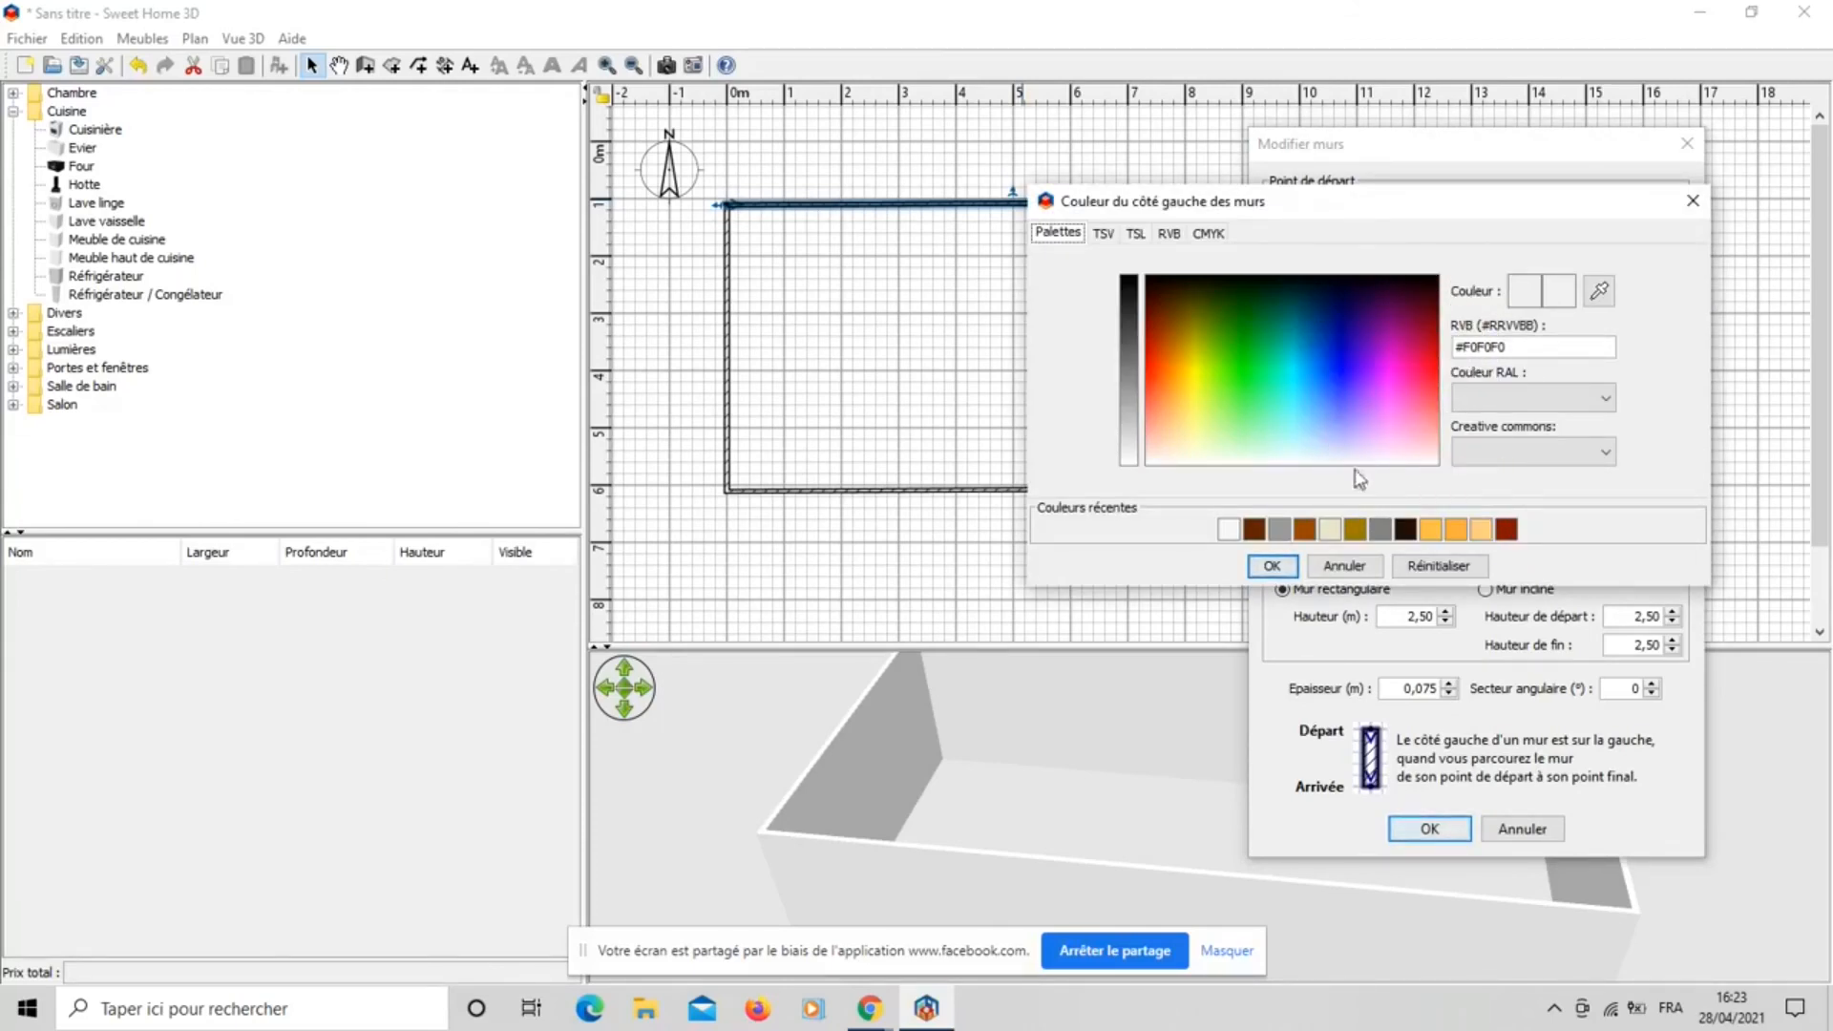
left_click(1344, 565)
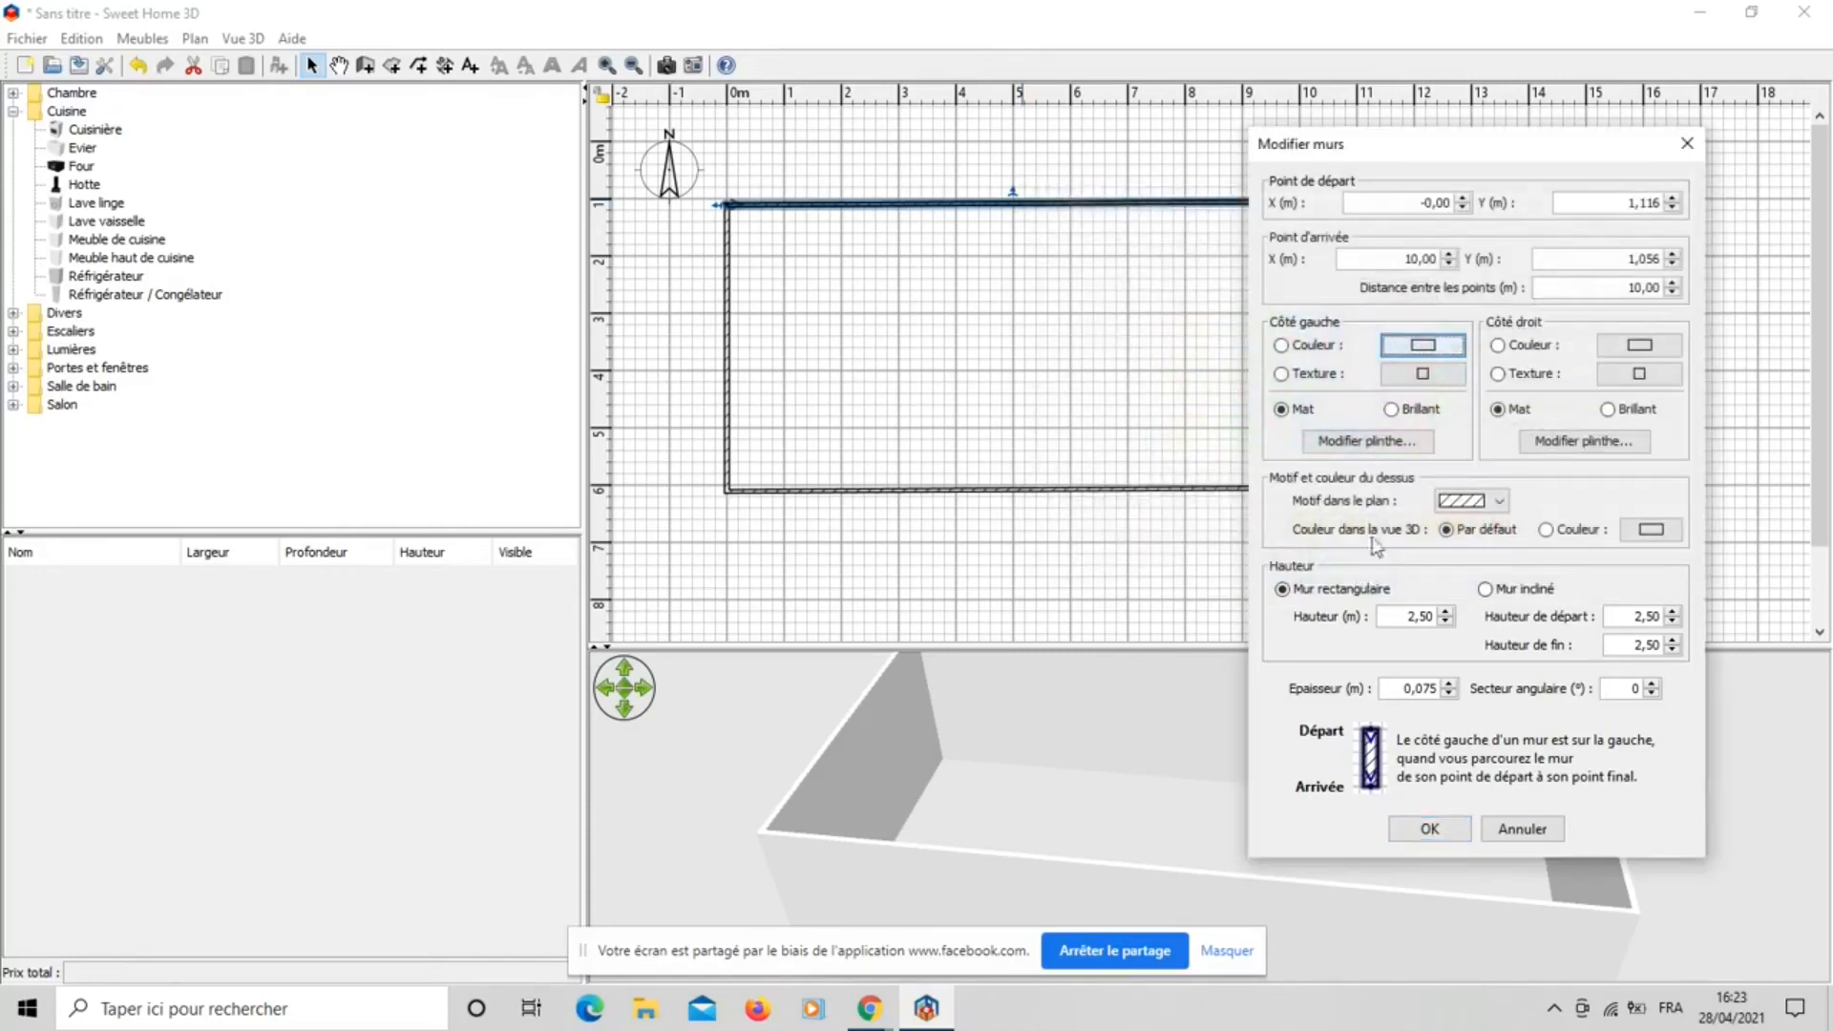
left_click(1281, 374)
left_click(1423, 373)
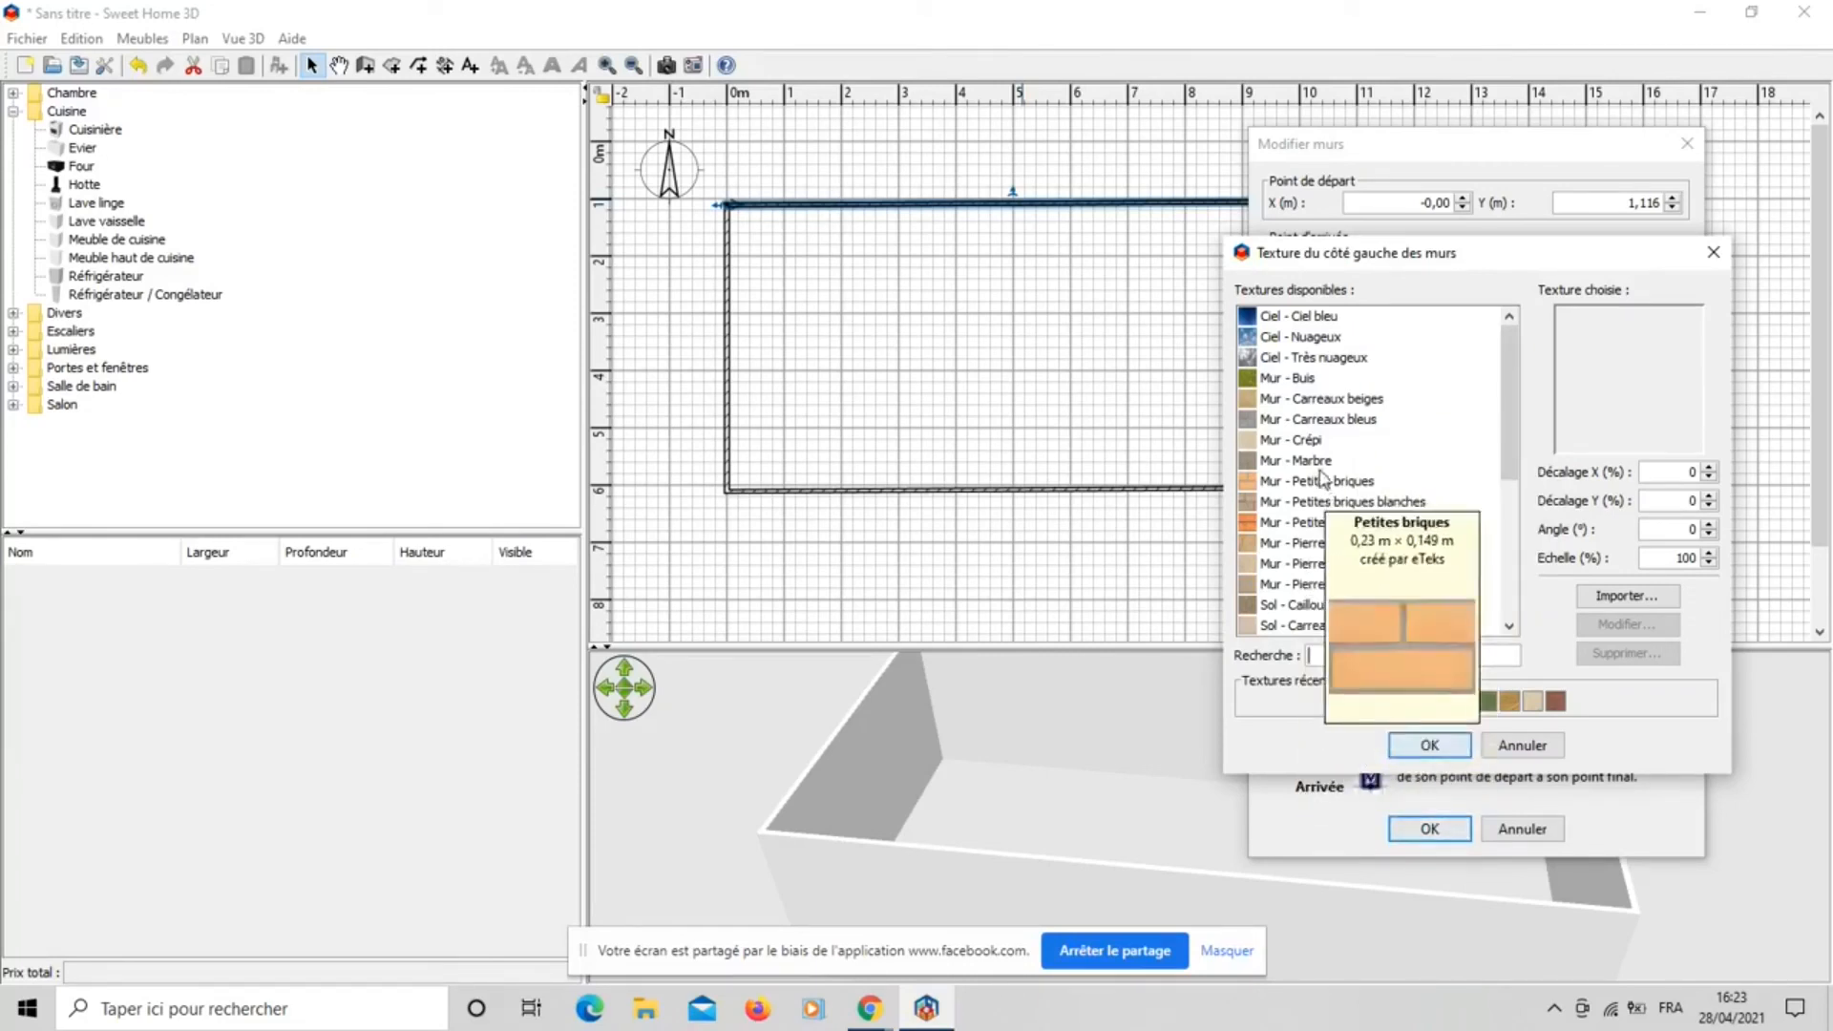
left_click(1310, 441)
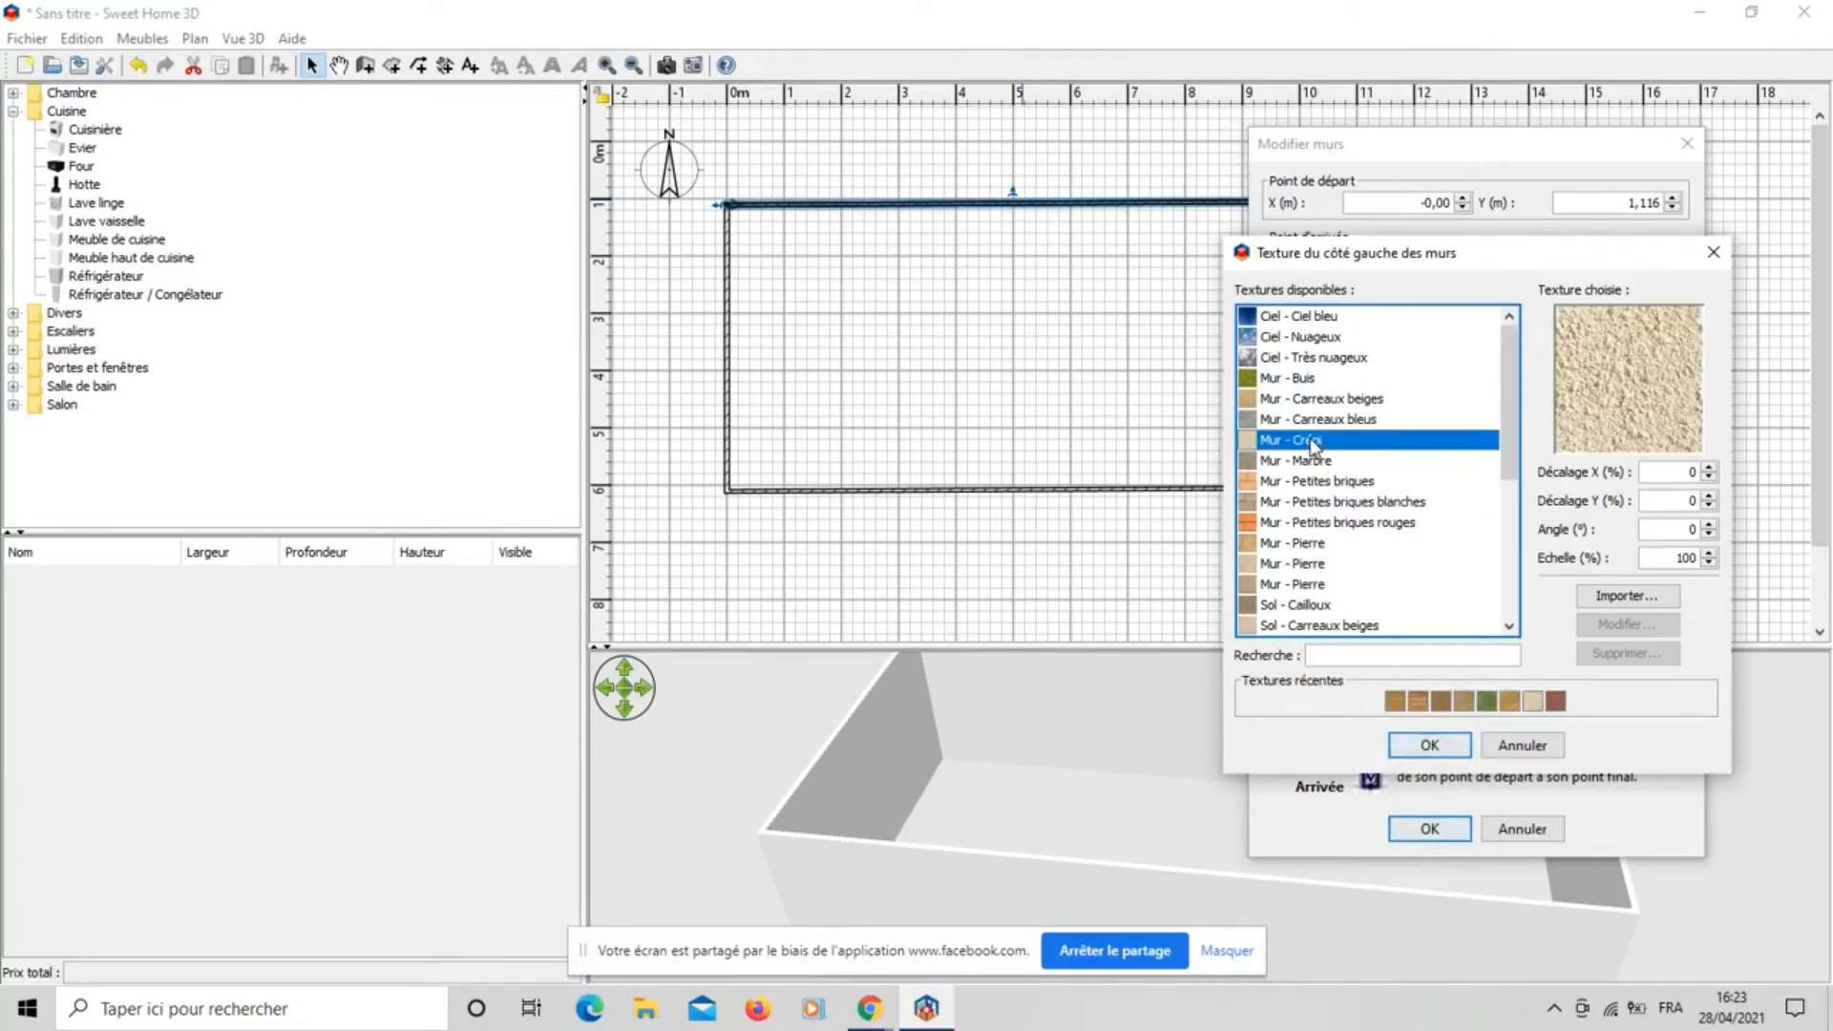
left_click(1429, 746)
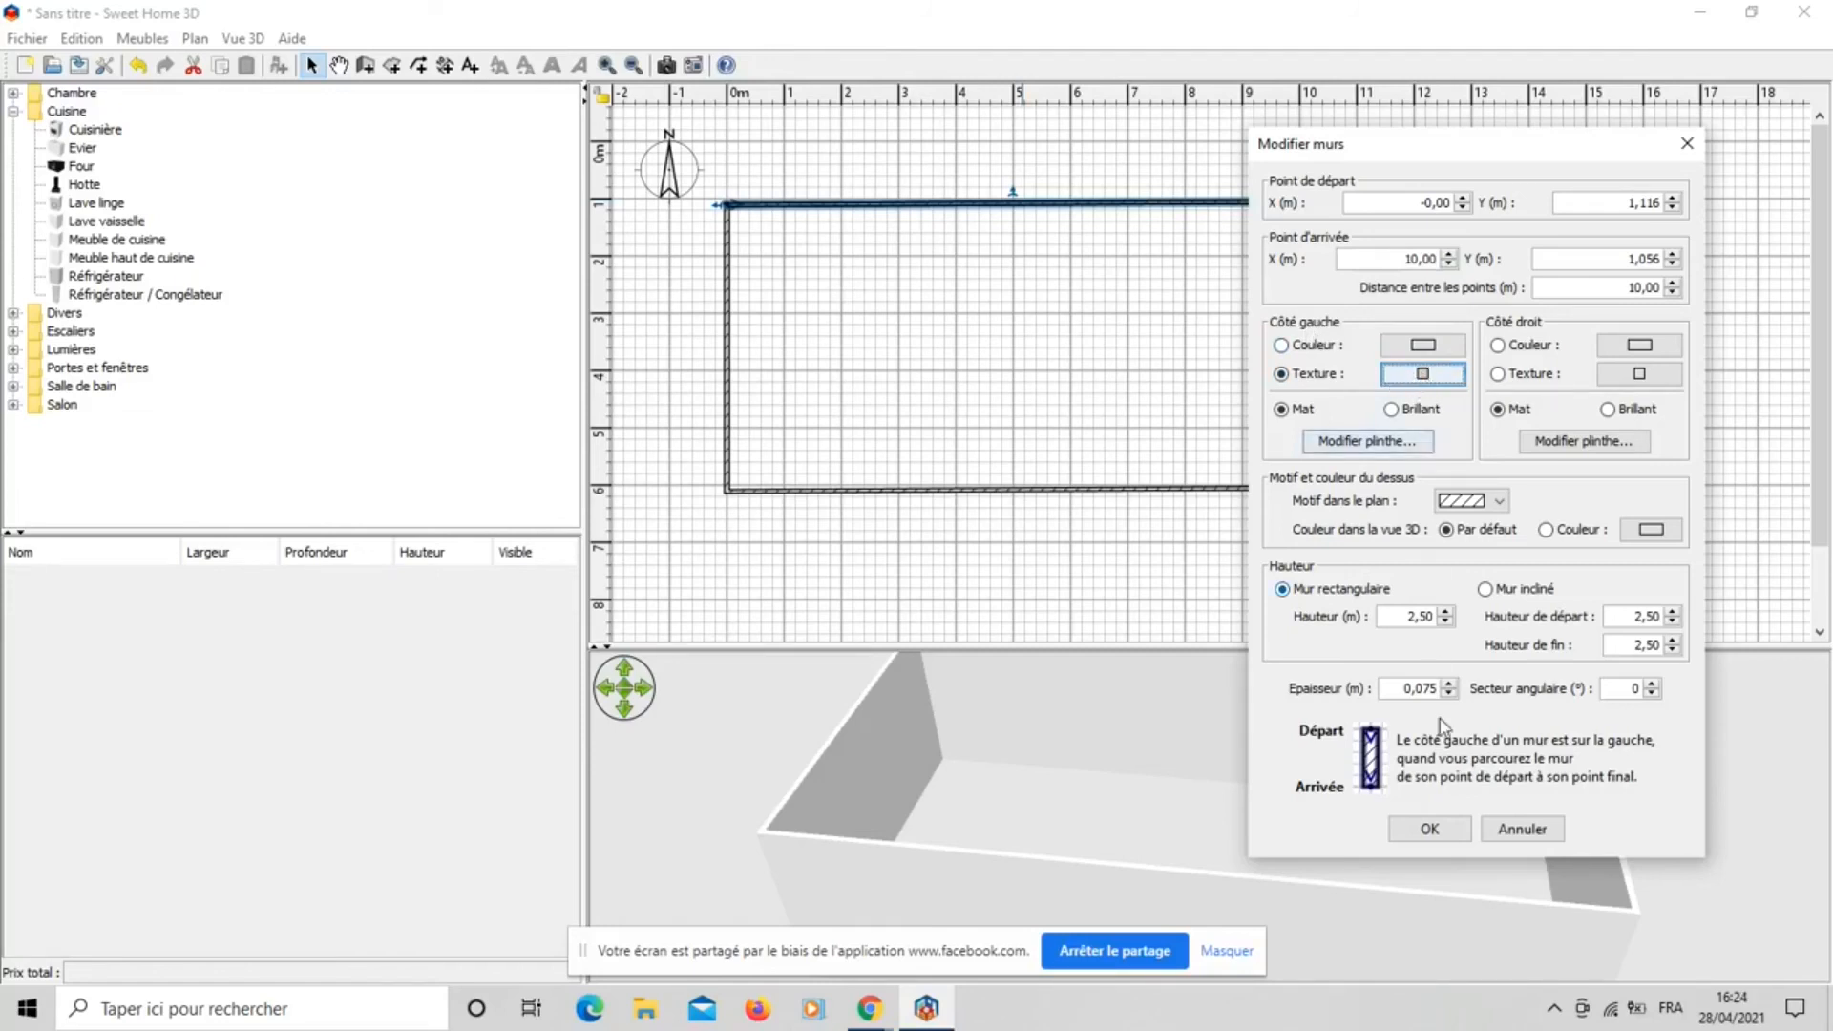
left_click(1436, 829)
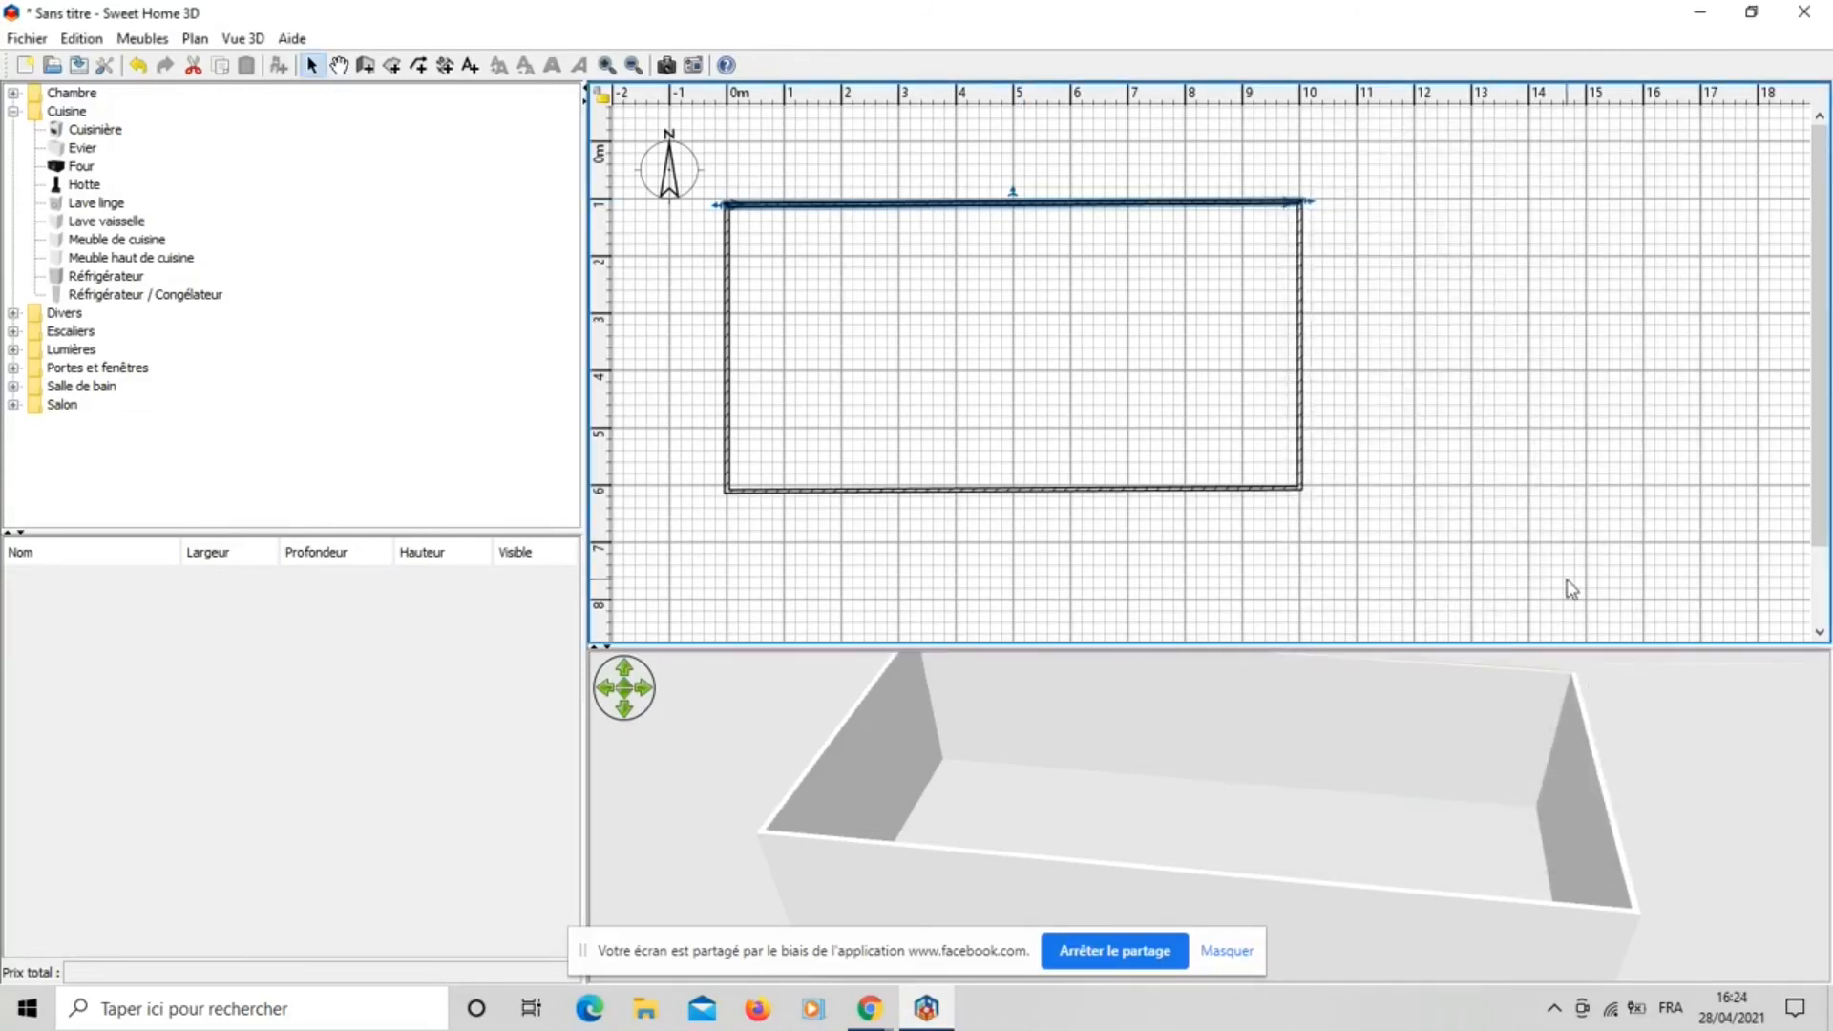
Inspect the textured wall in 3D, and give the upper wall's right side the colour #5E84FF.
left_click_drag(1652, 773, 1077, 613)
right_click_drag(1077, 613, 1077, 613)
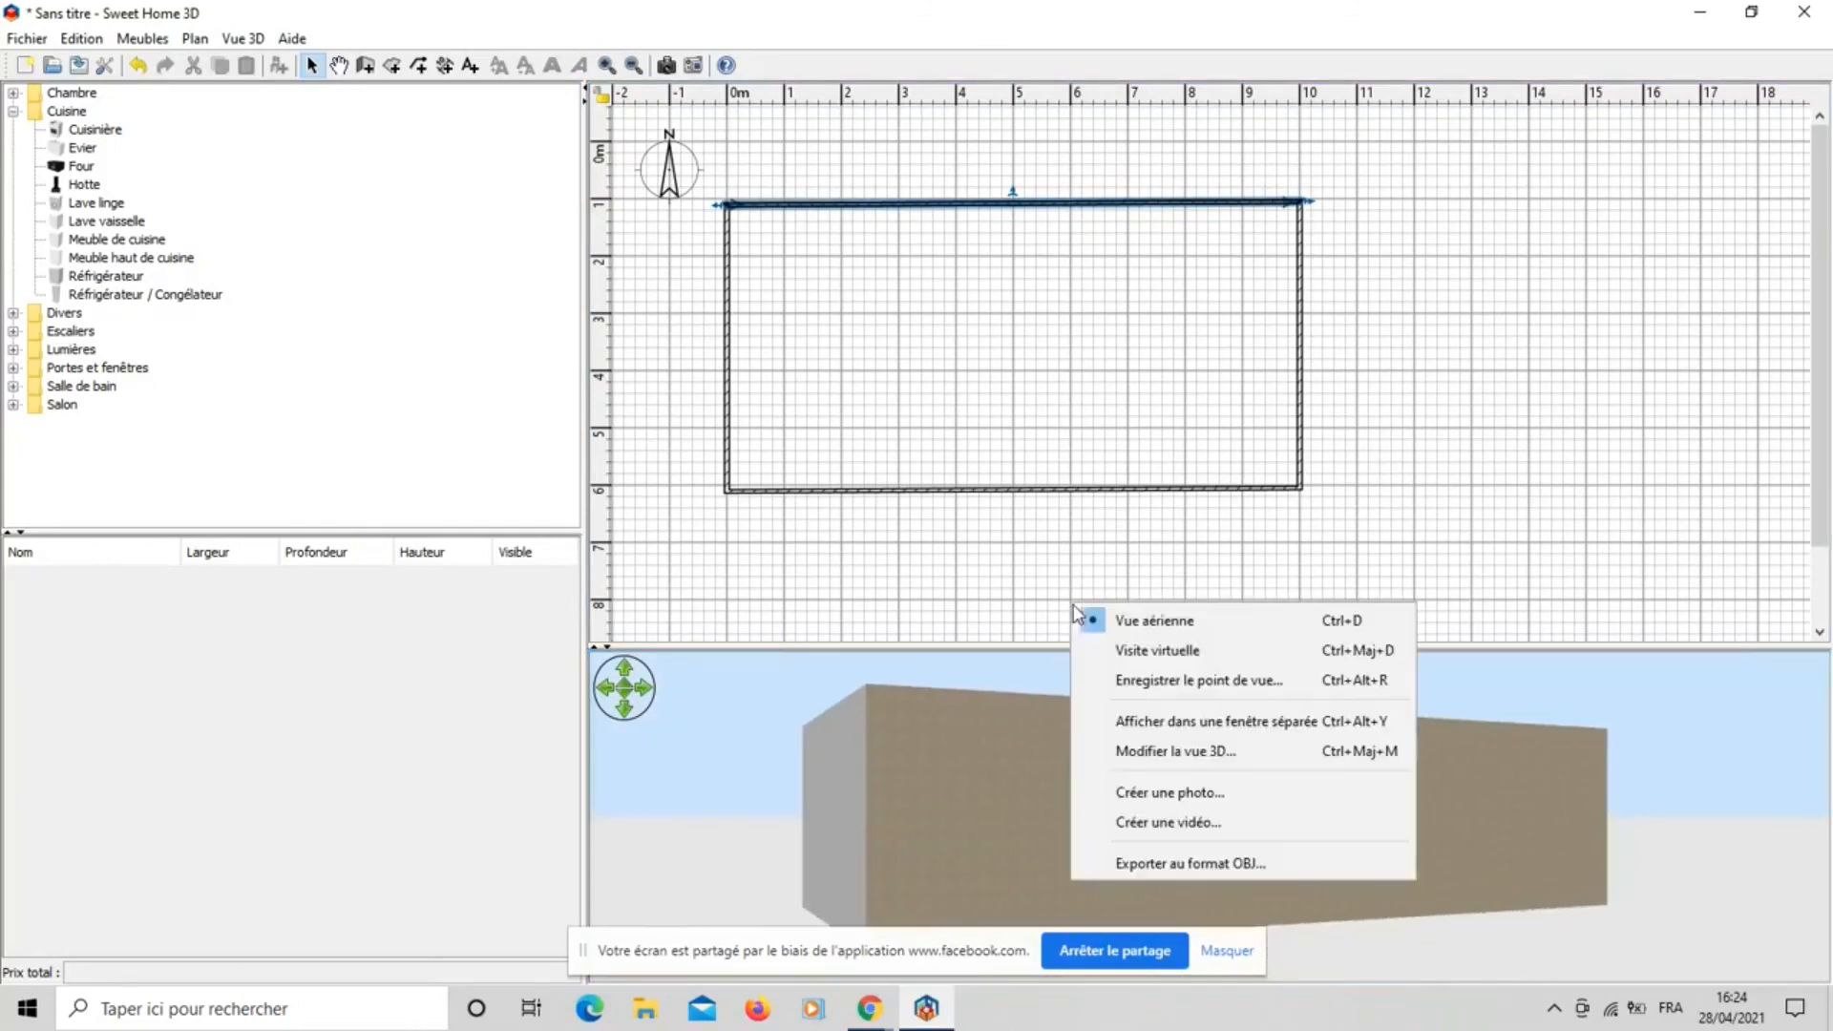
left_click_drag(1671, 787, 1063, 900)
right_click(1064, 901)
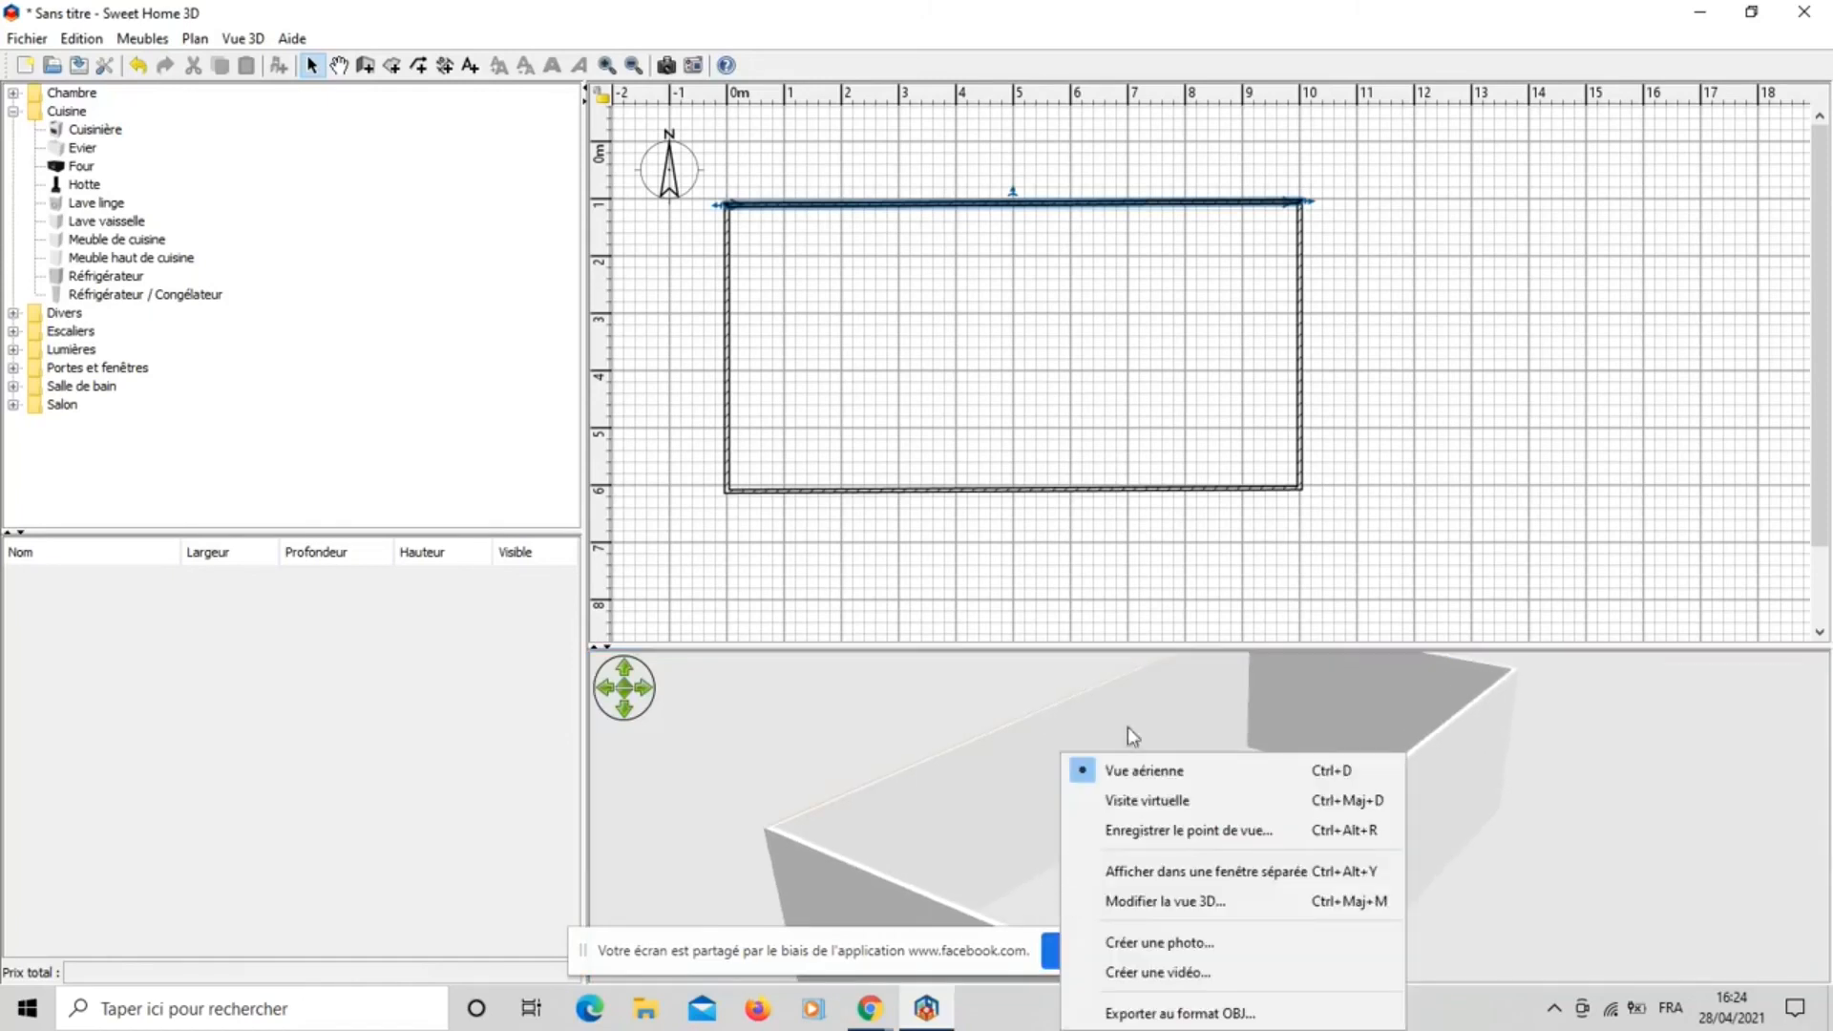
left_click(1159, 197)
double_click(1160, 201)
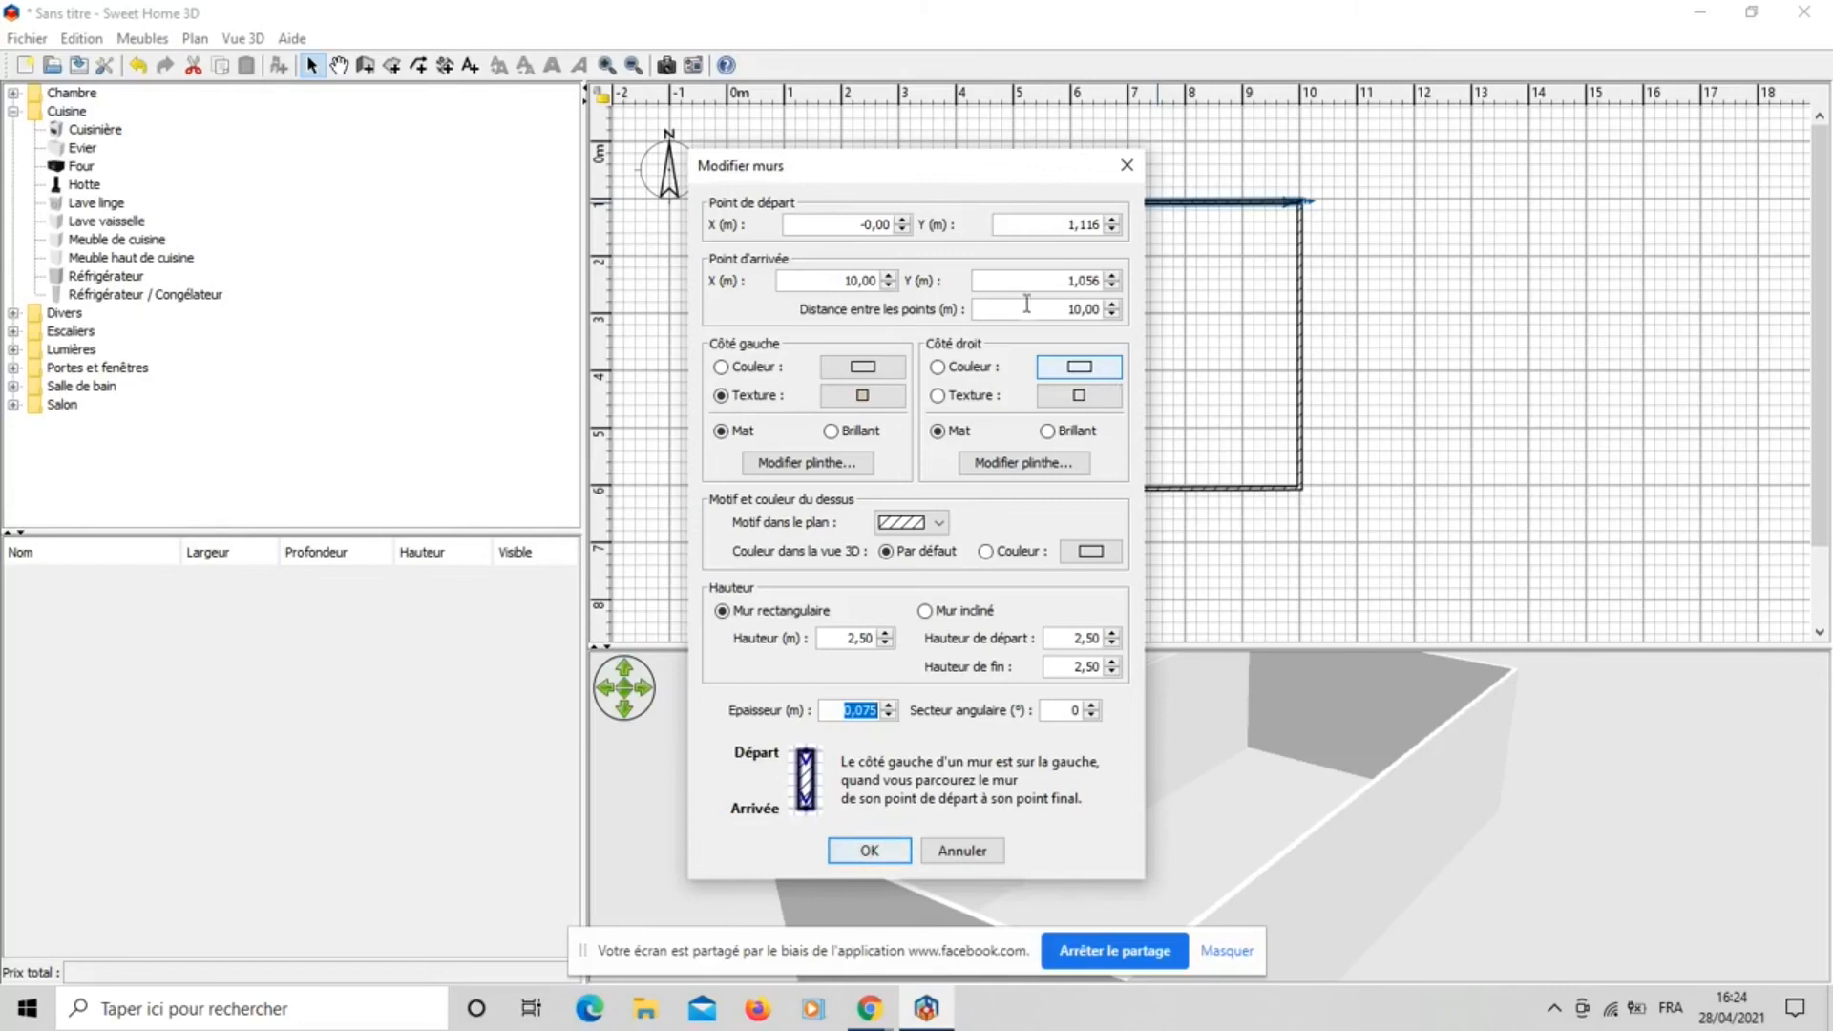
left_click(1094, 368)
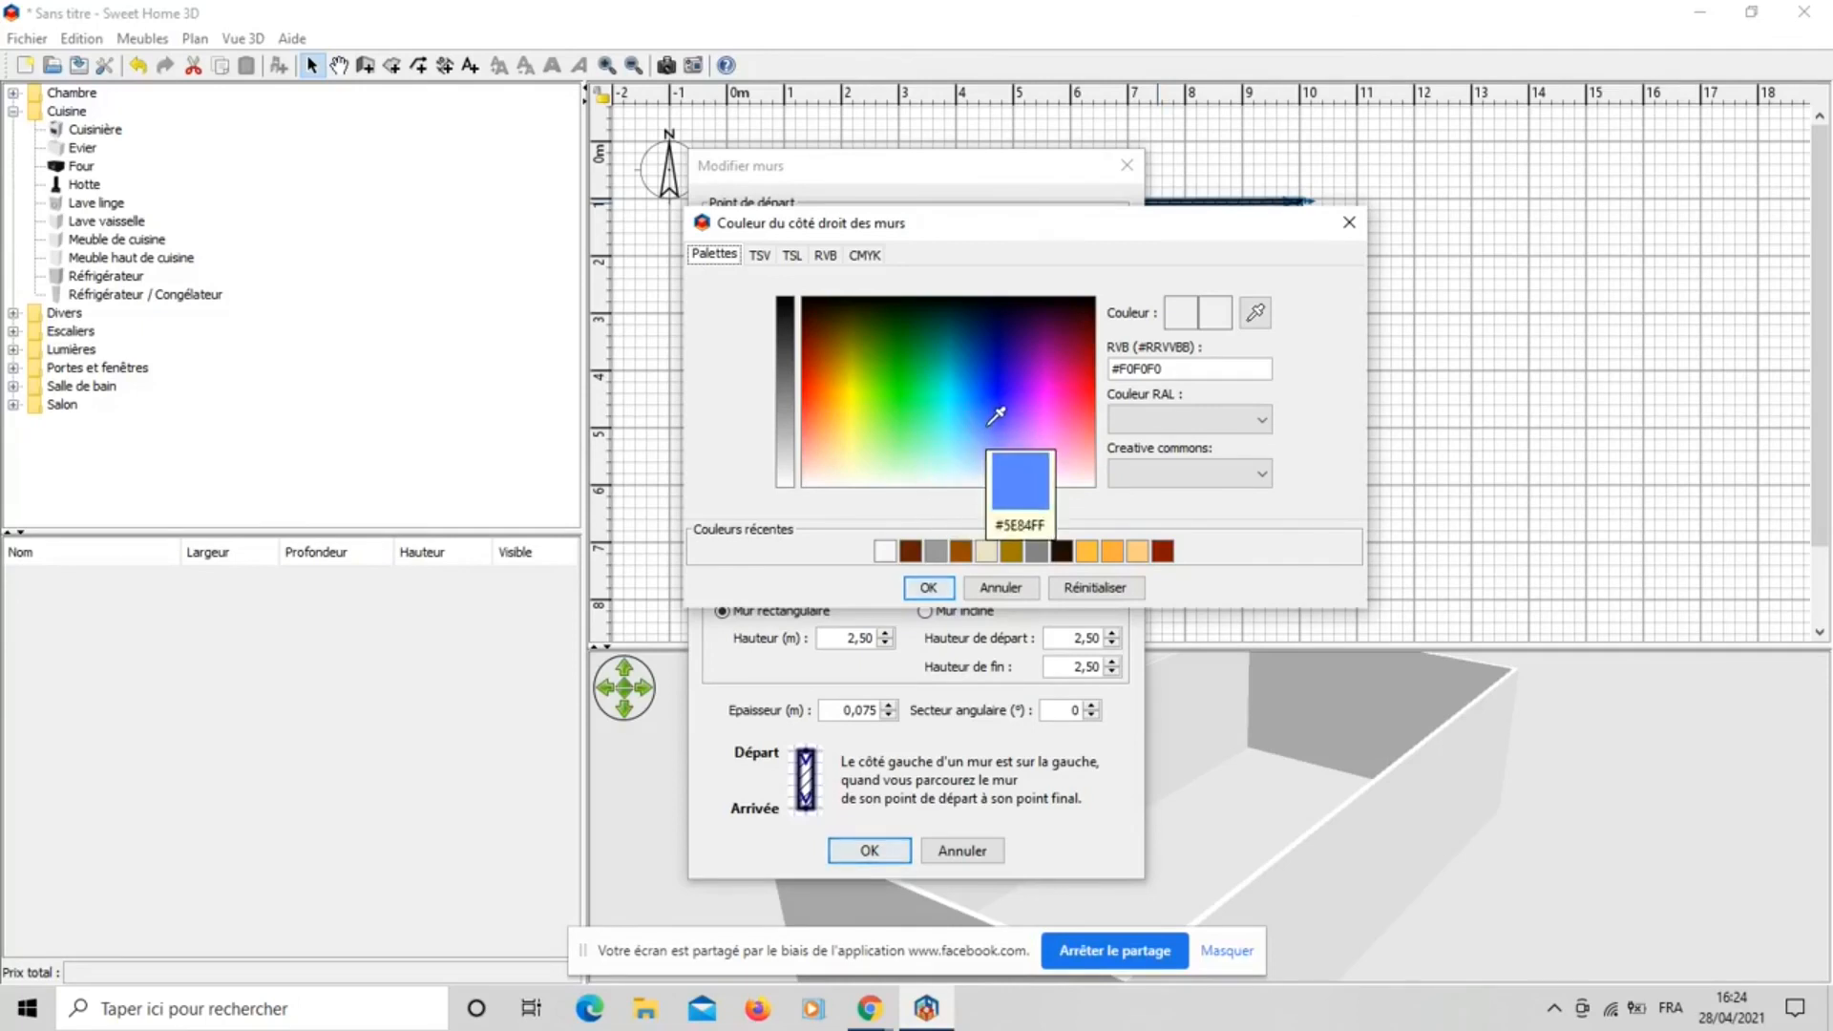
left_click(989, 423)
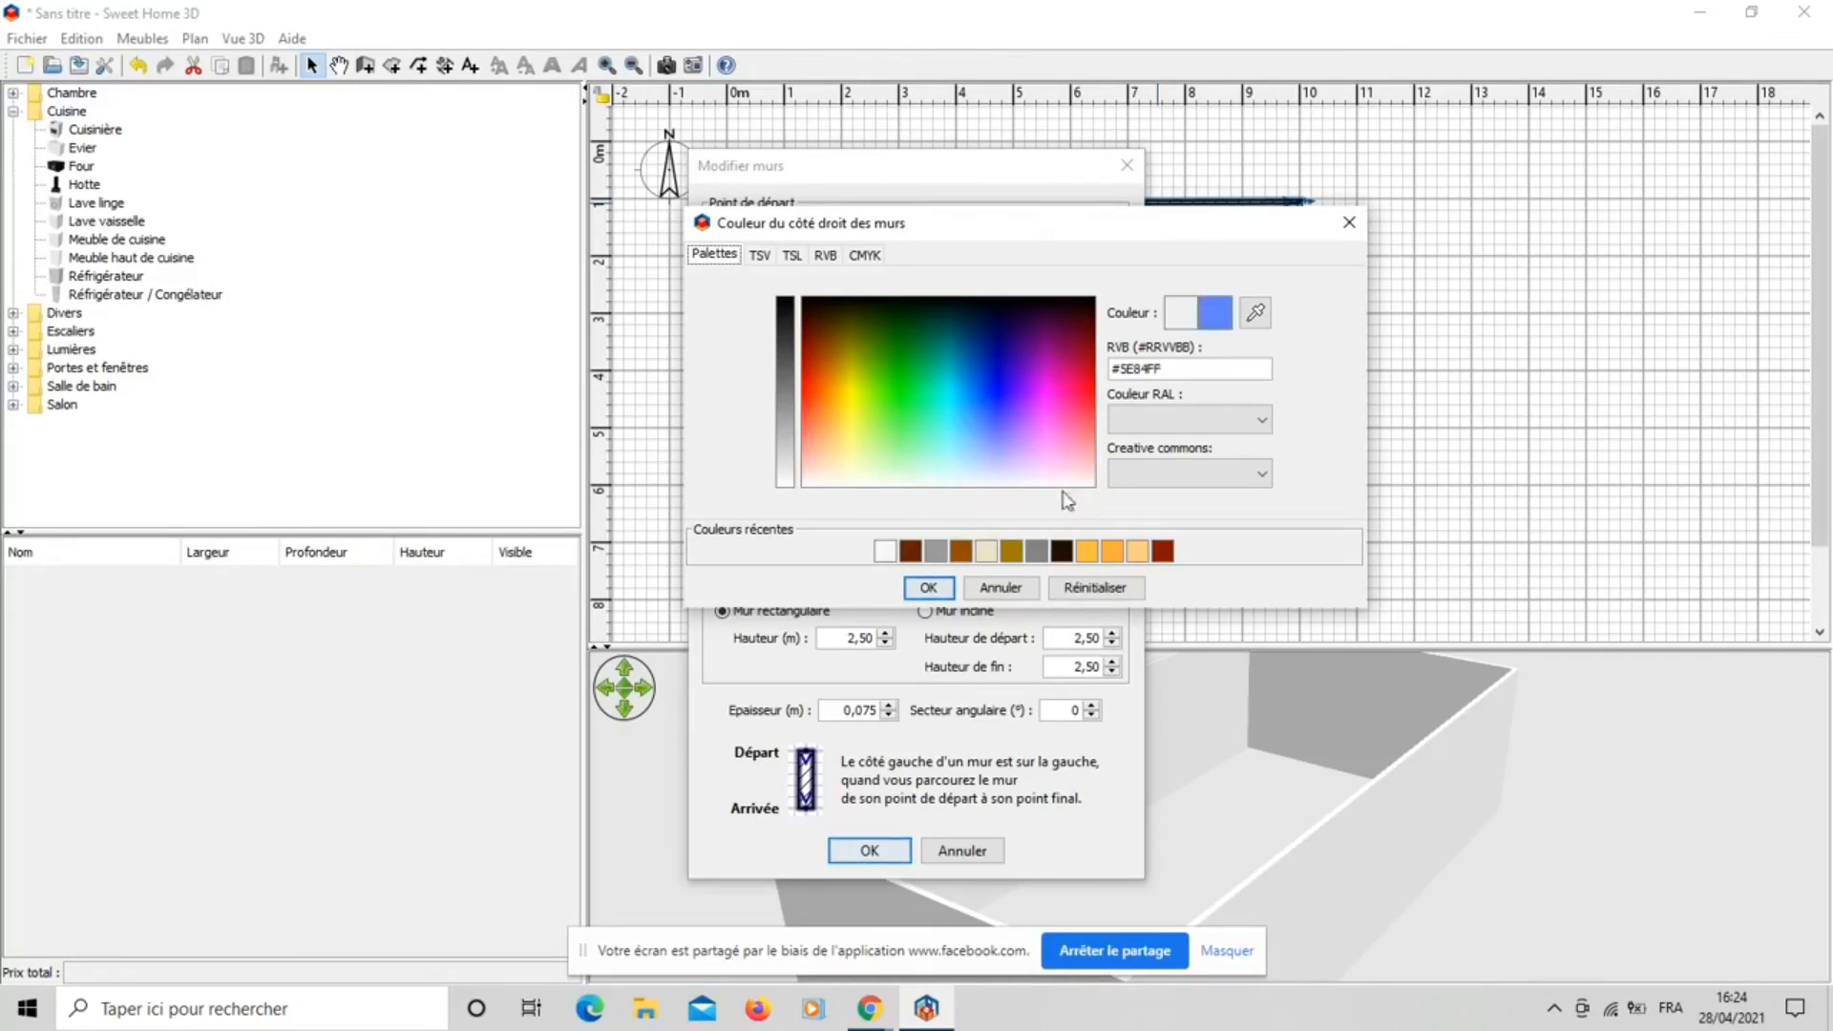
left_click(928, 587)
left_click(878, 852)
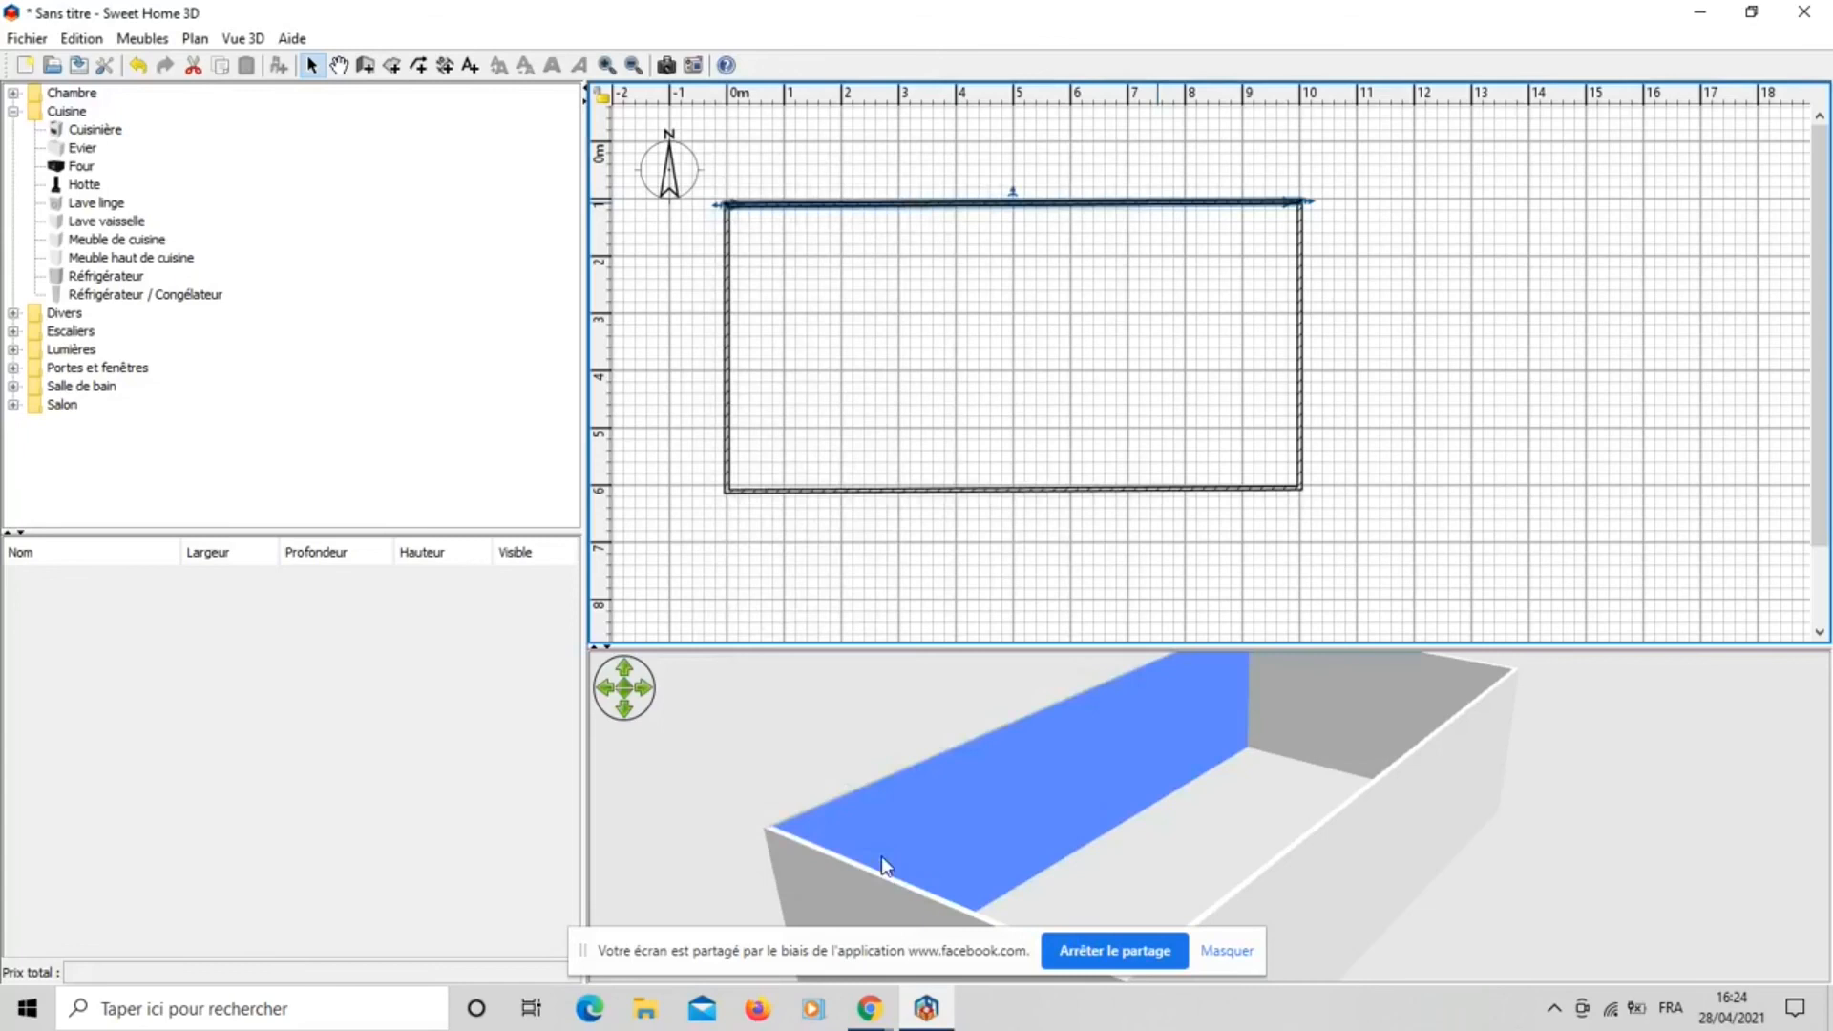
View the blue wall from the front in 3D and review the upper wall's height and thickness settings.
left_click_drag(1473, 786, 1259, 777)
right_click(1259, 777)
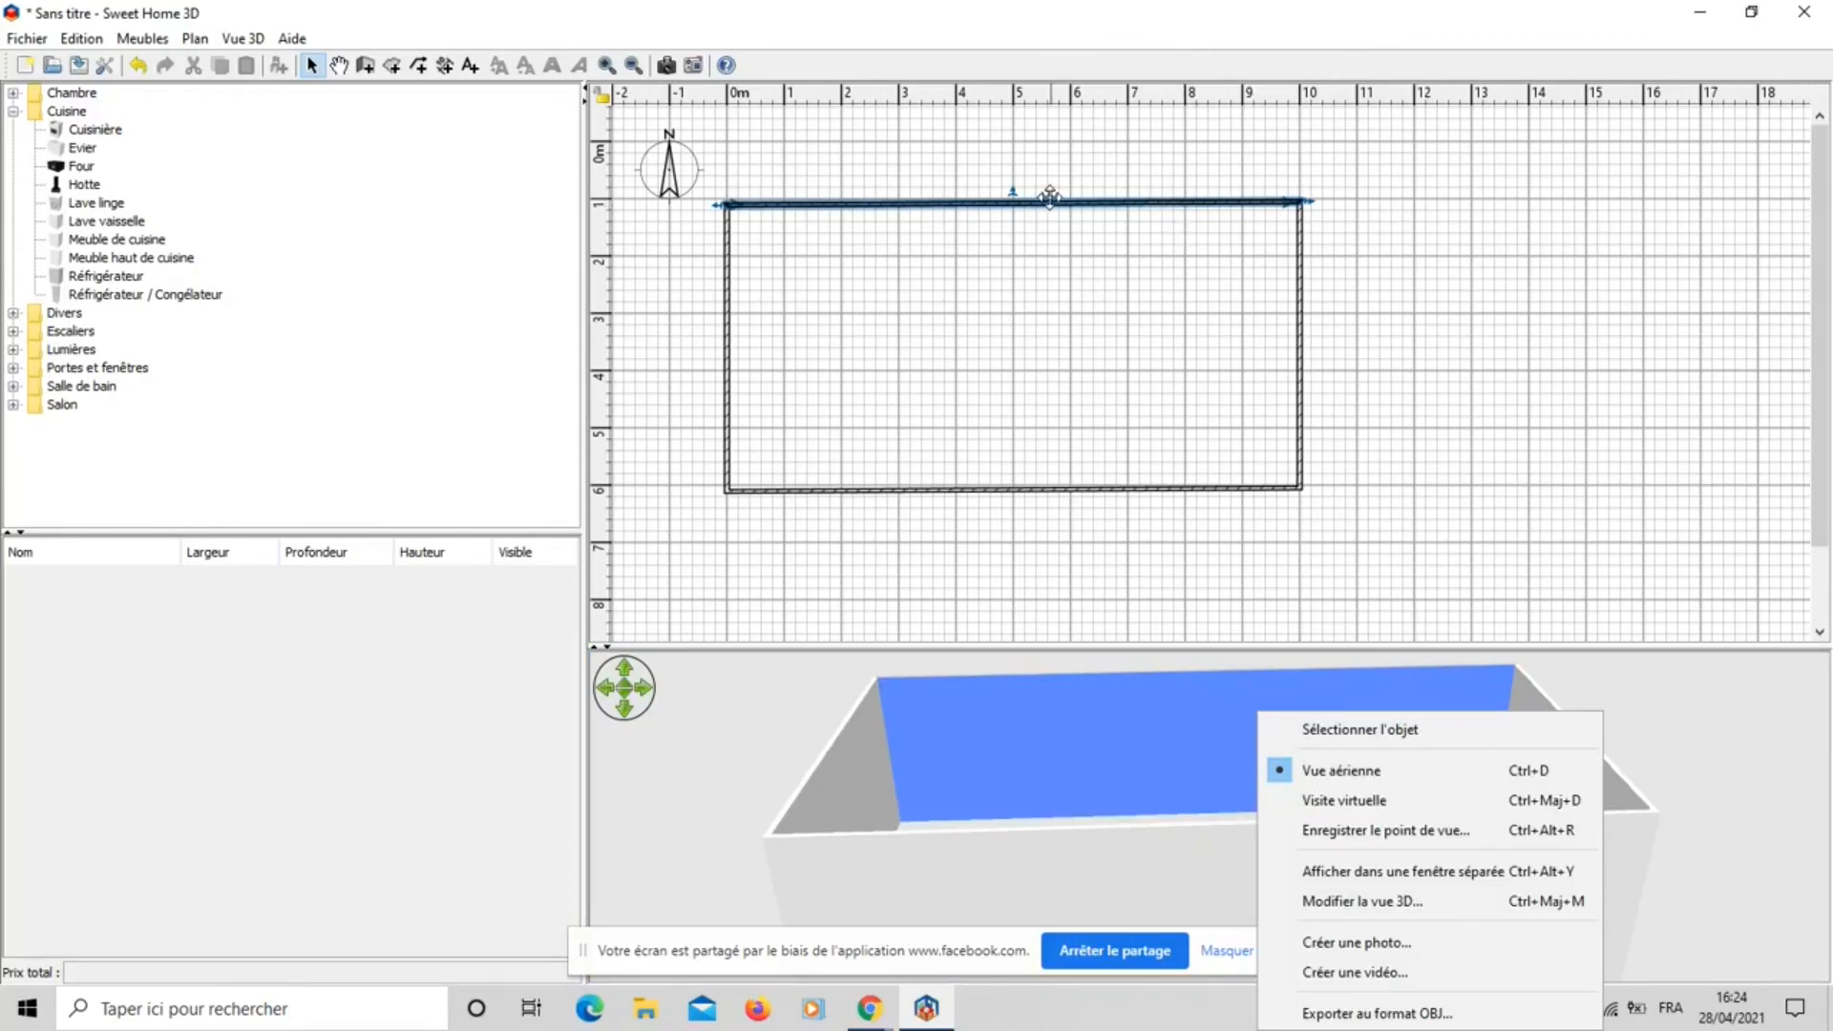
left_click(1053, 199)
double_click(1054, 199)
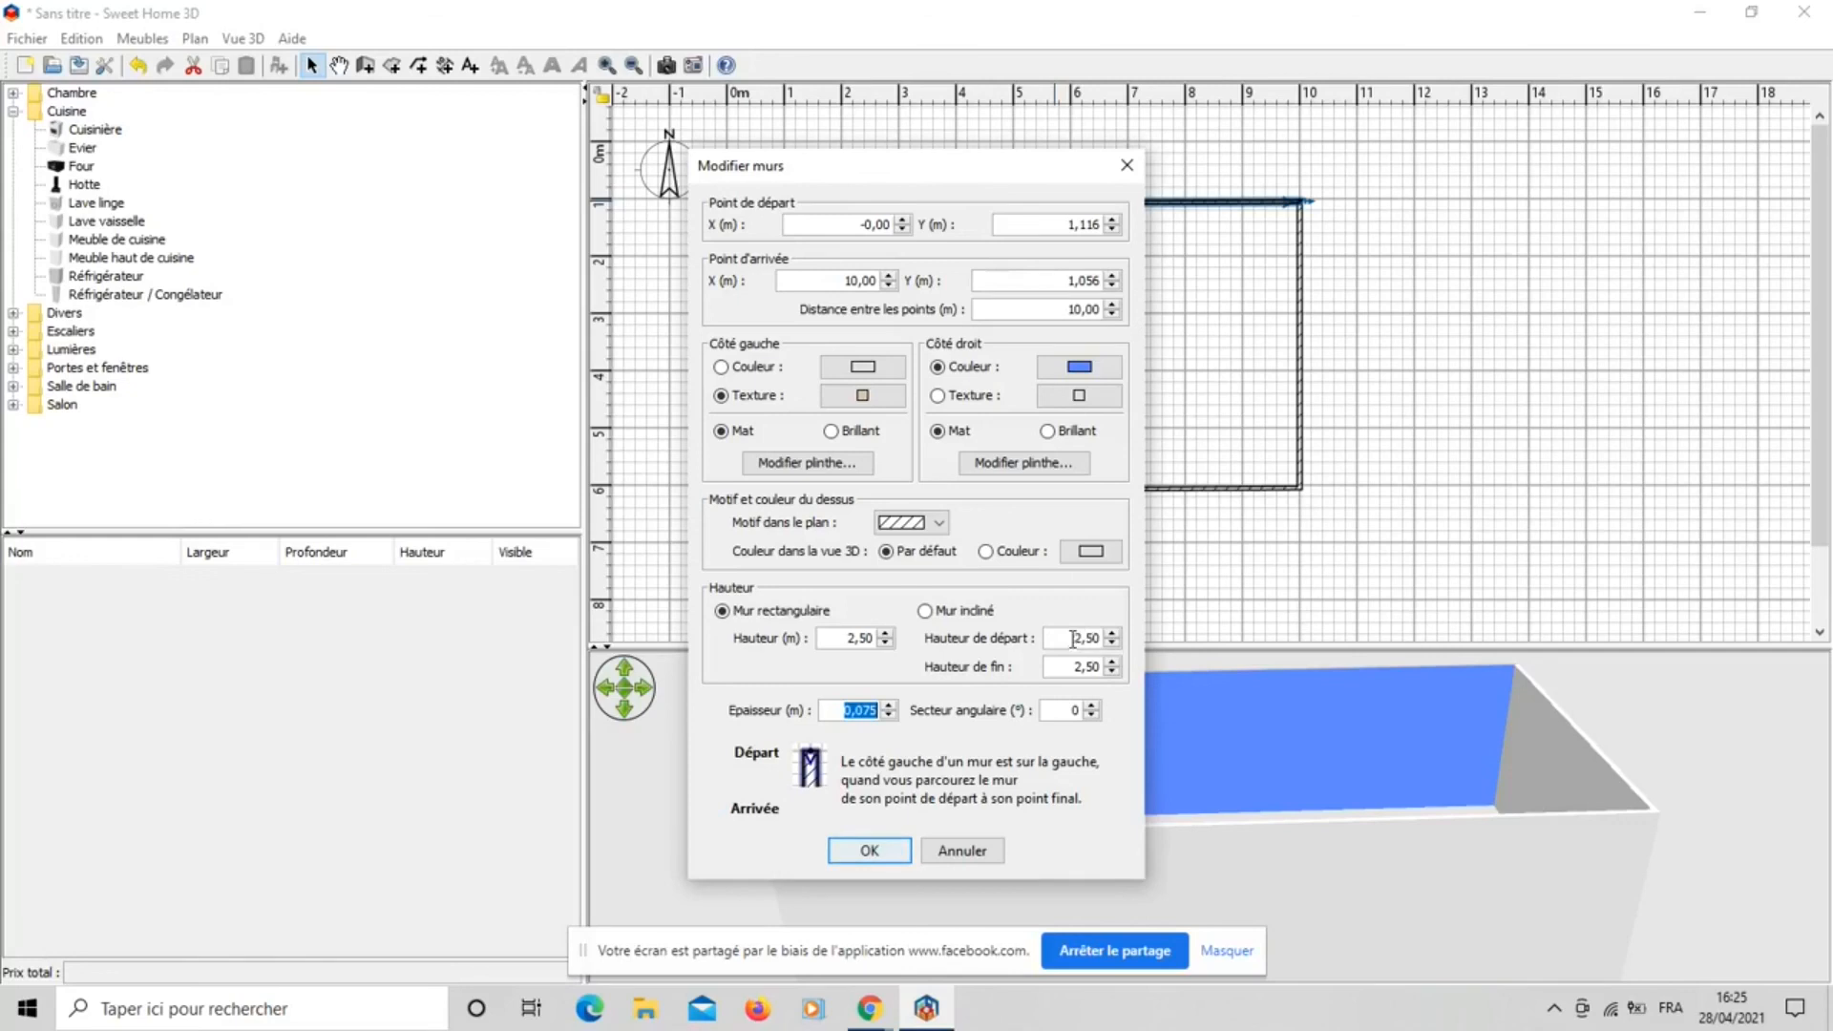
left_click(983, 849)
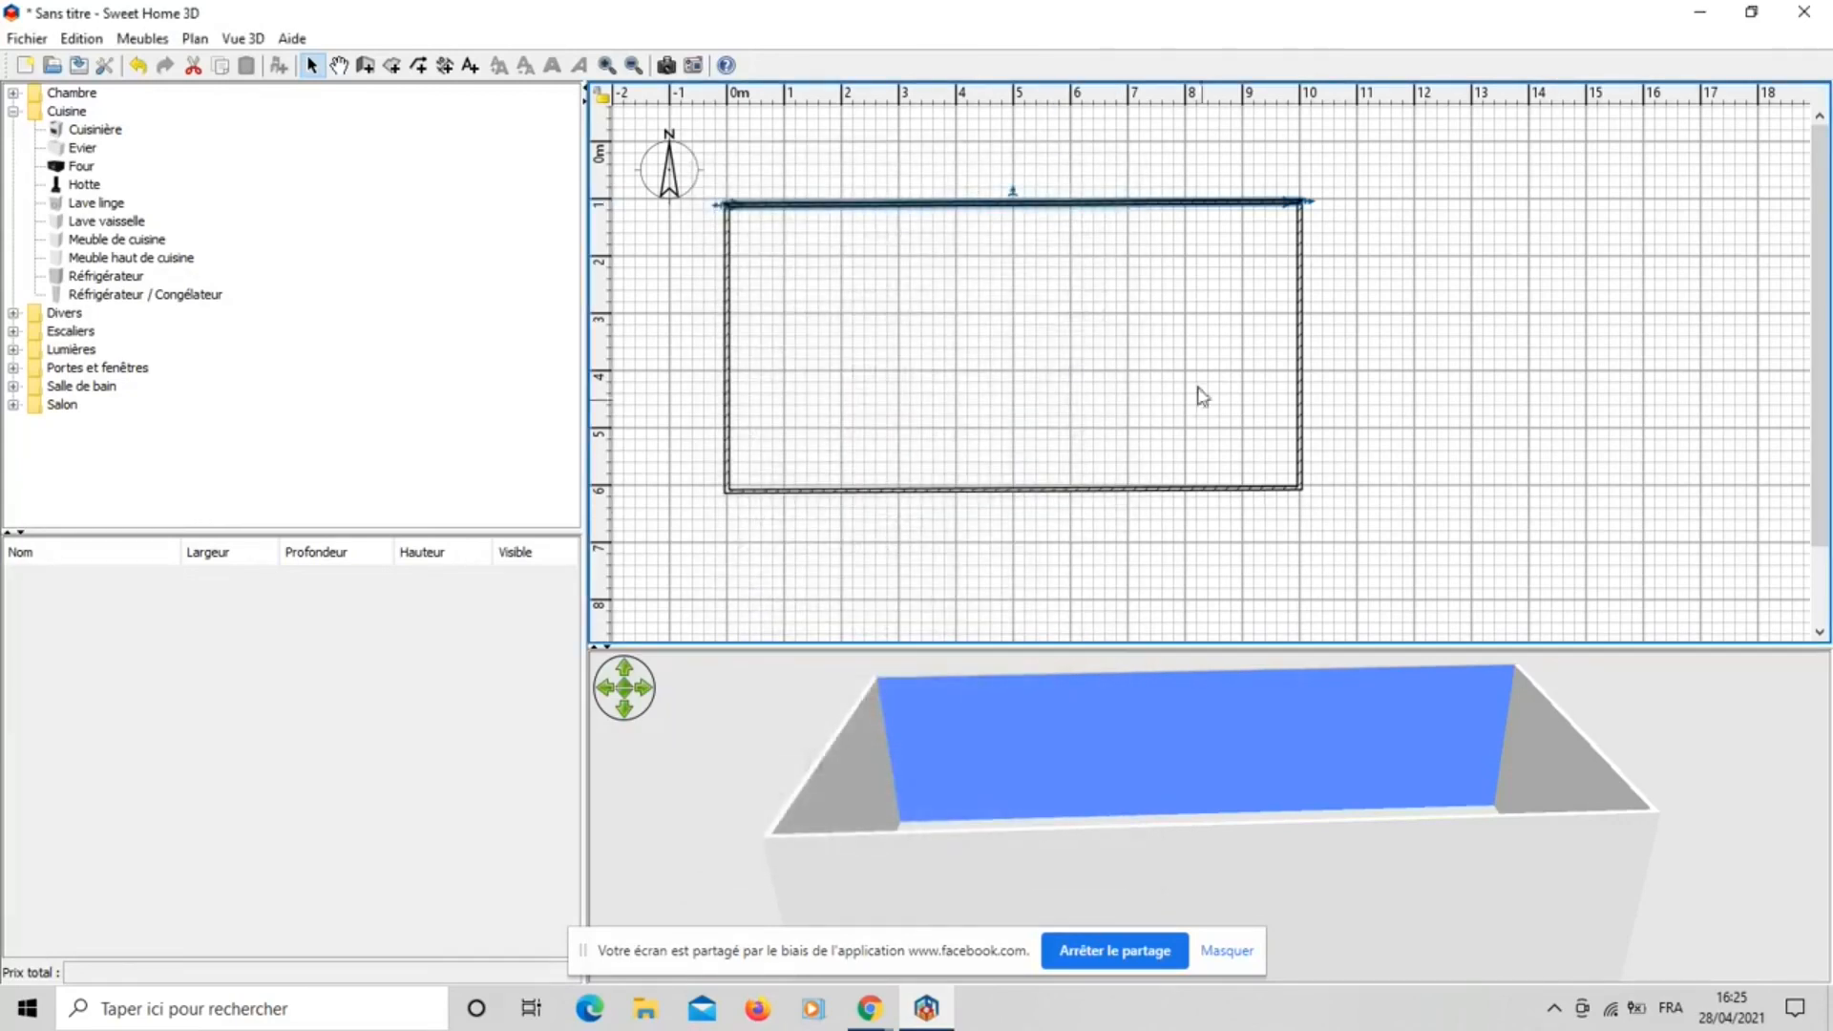
right_click(1333, 441)
left_click(1706, 778)
left_click_drag(1706, 778, 1534, 706)
left_click_drag(1647, 737, 1685, 752)
right_click(1685, 752)
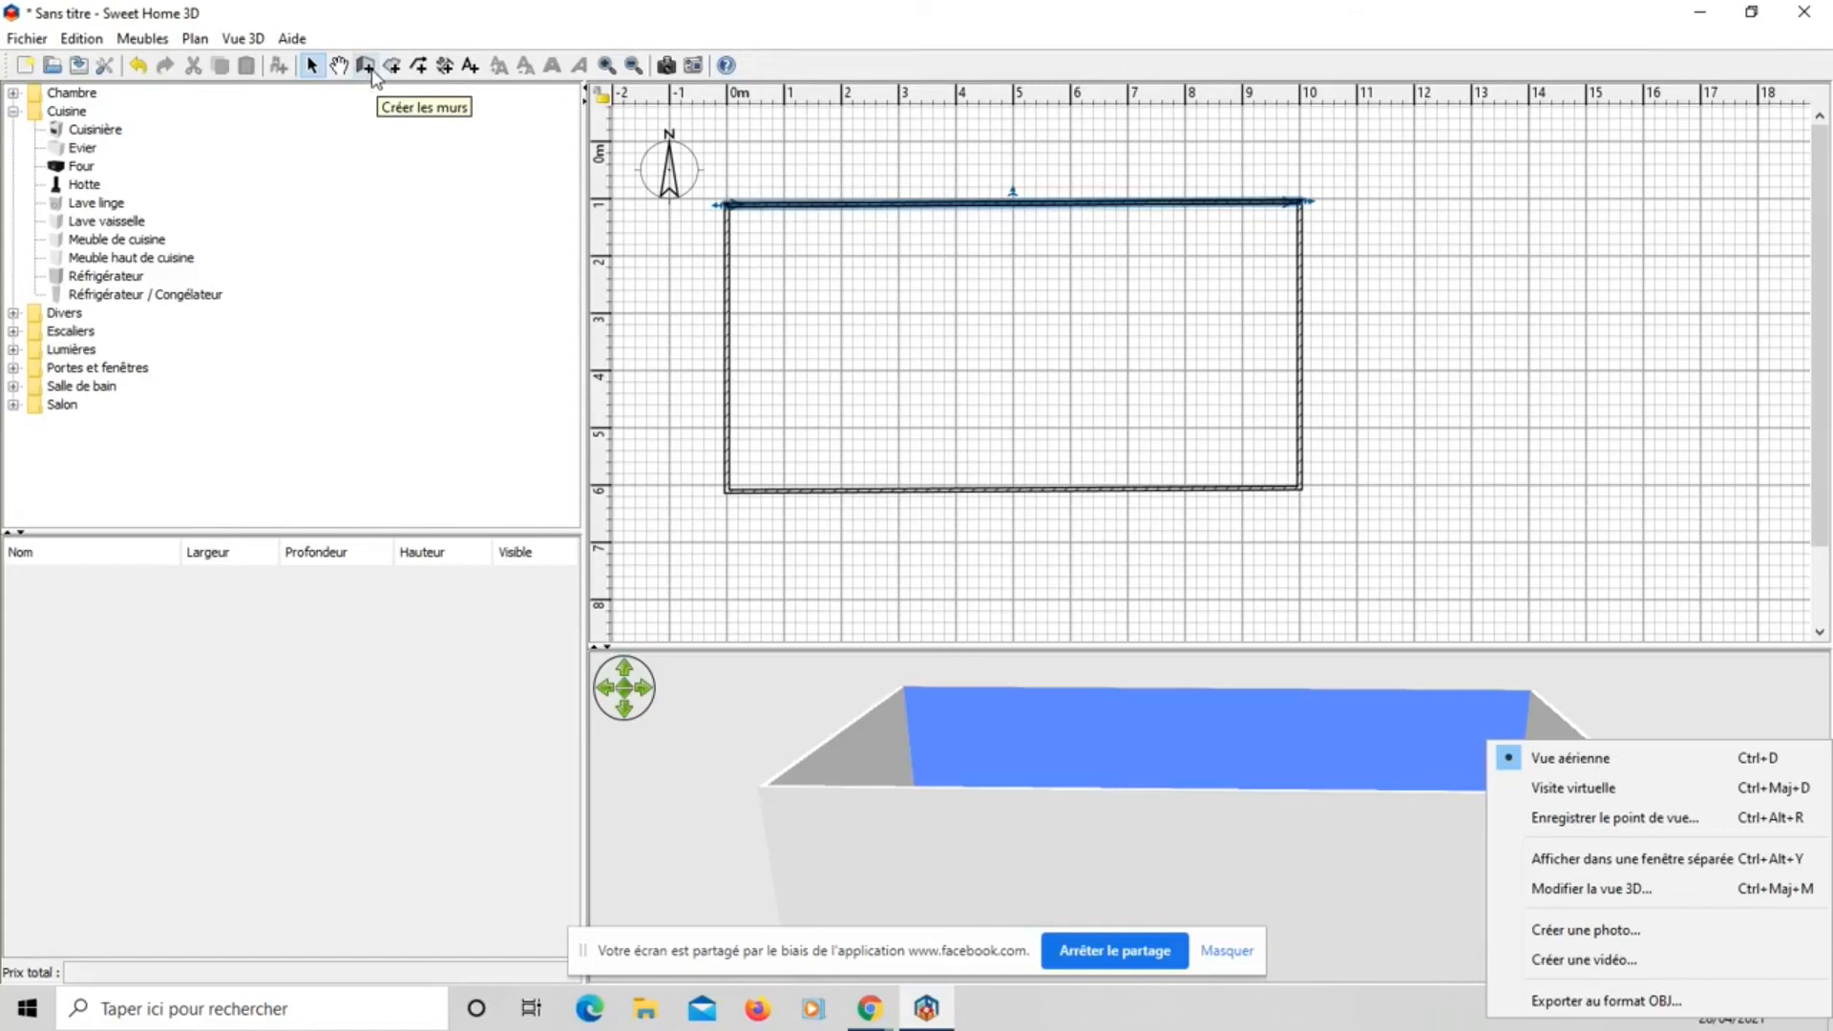
key("Escape")
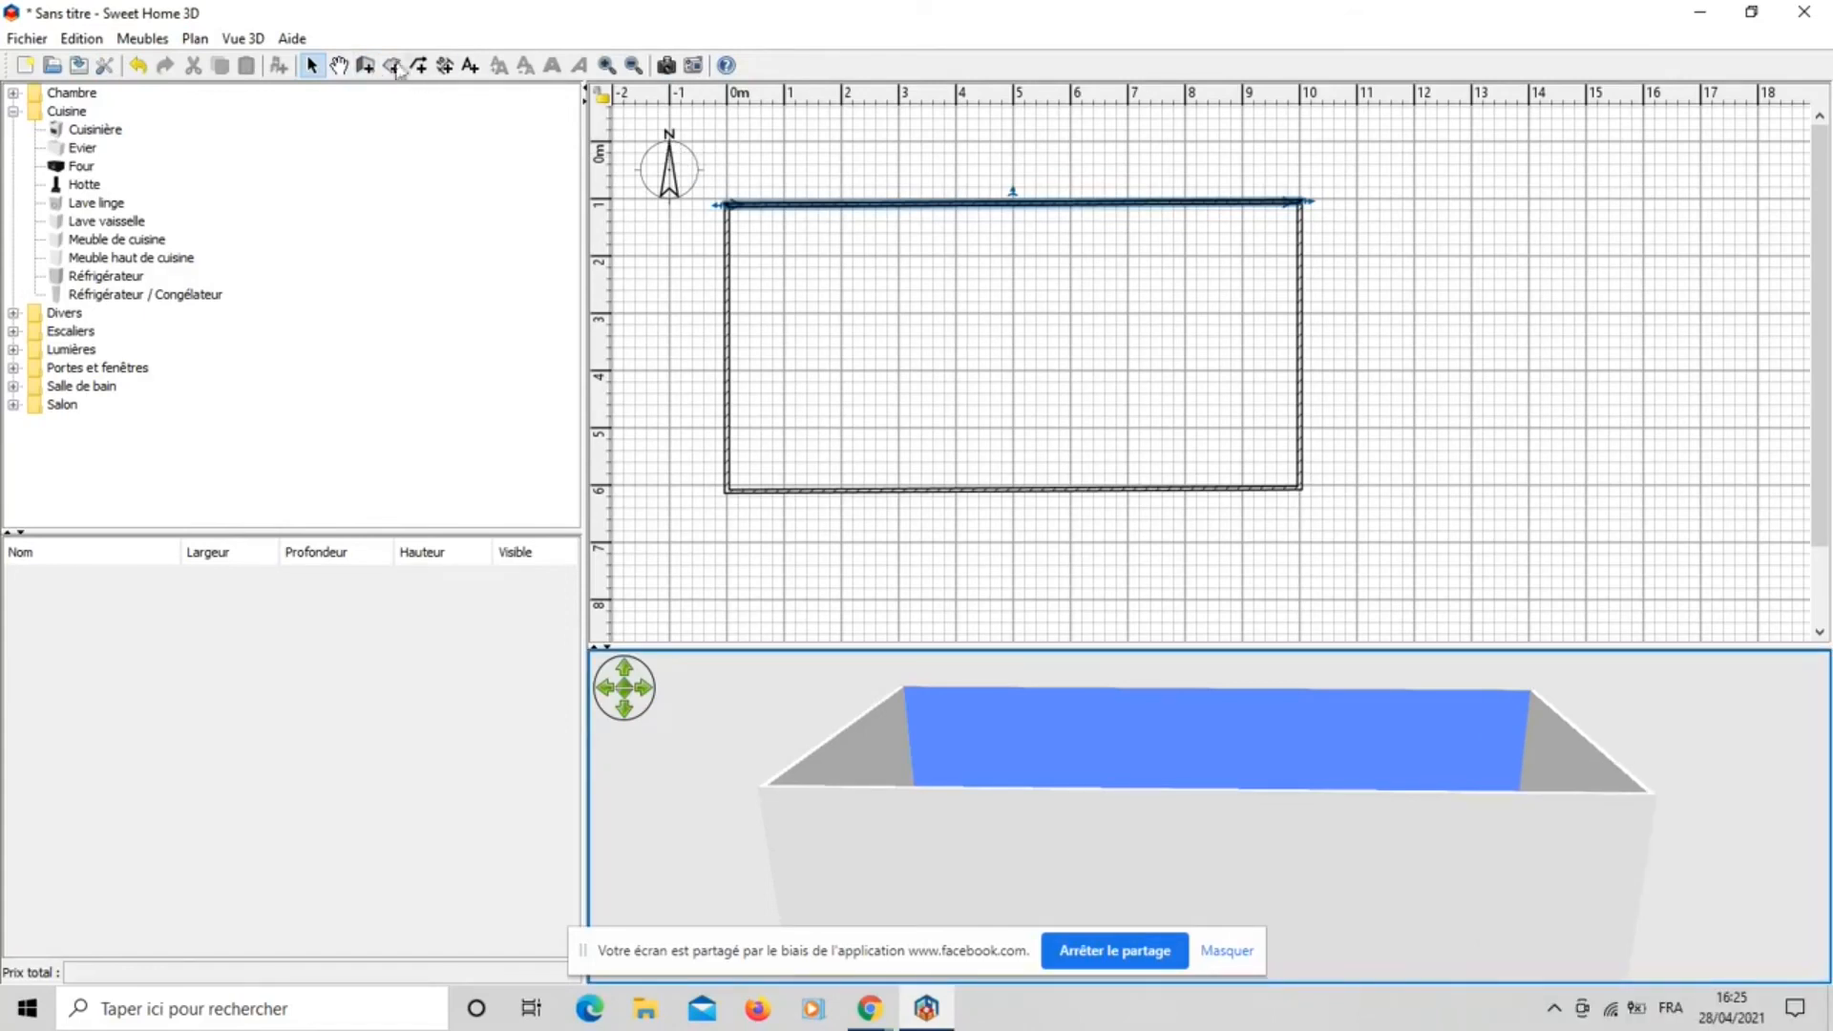
Draw a closed rectangle of walls around the house, about 11,98 m by 7,04 m.
left_click(366, 67)
left_click(669, 139)
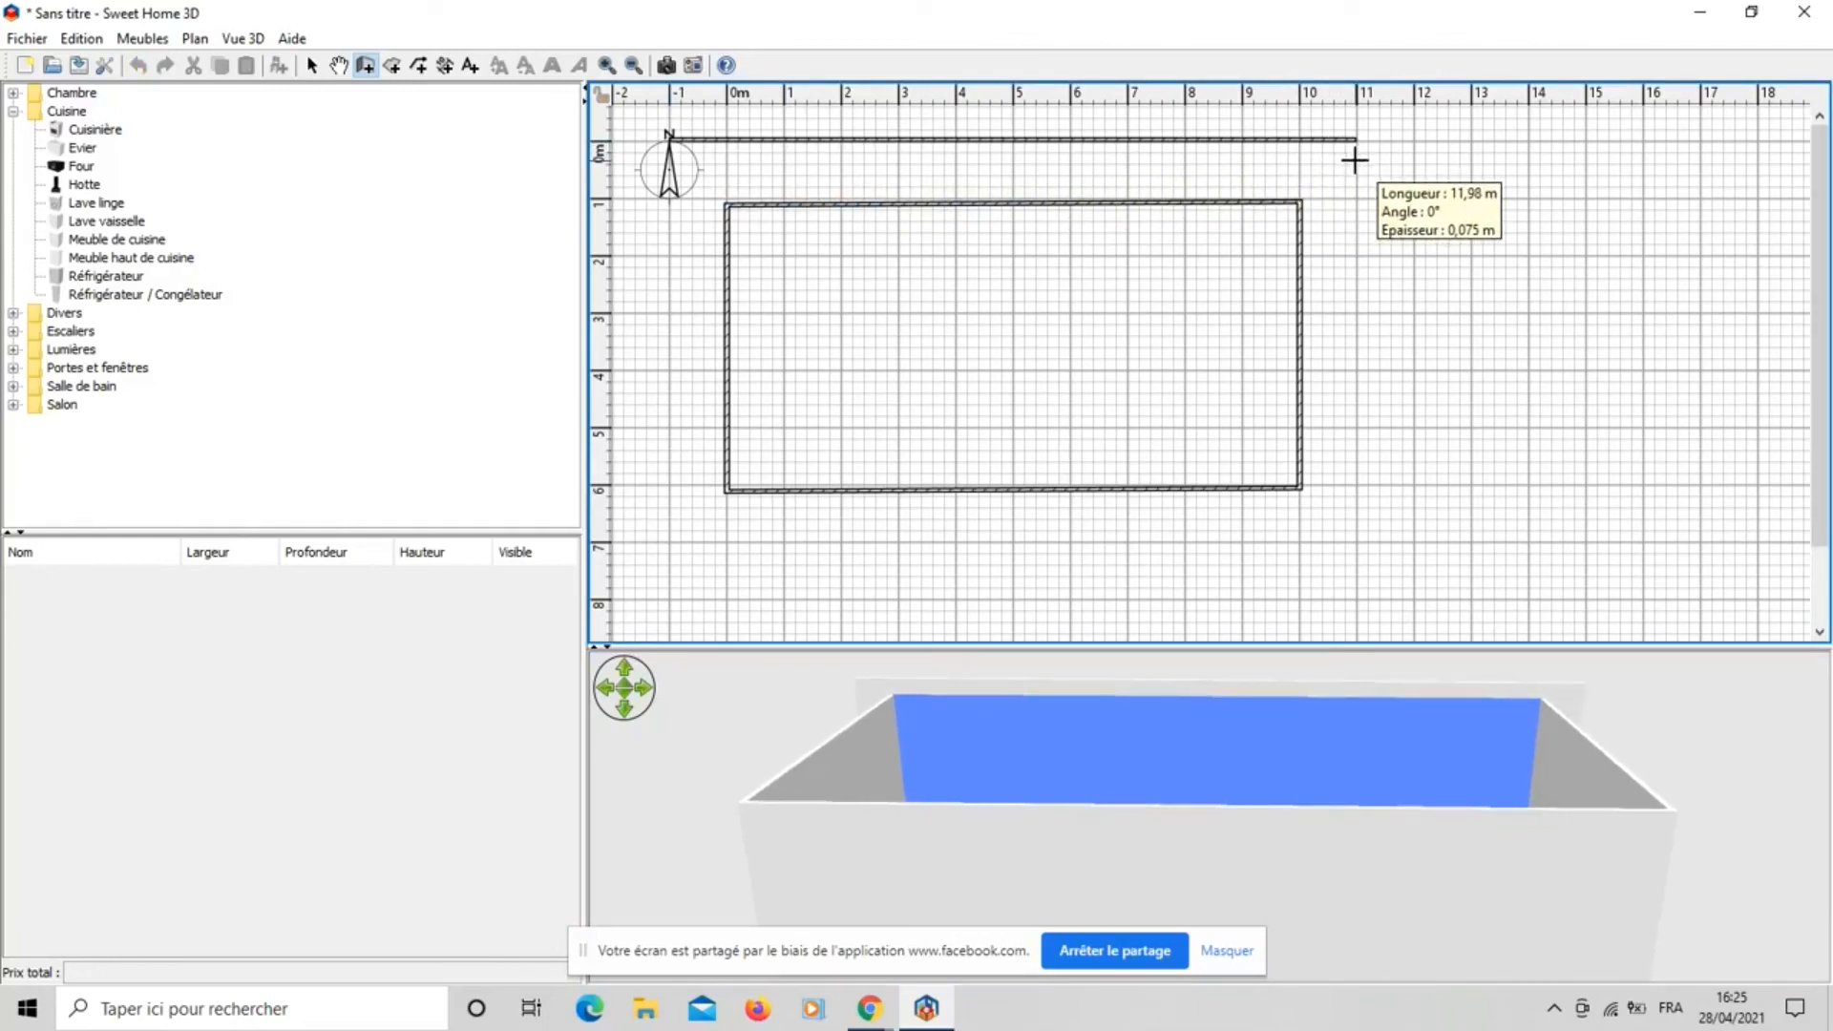
left_click(1355, 156)
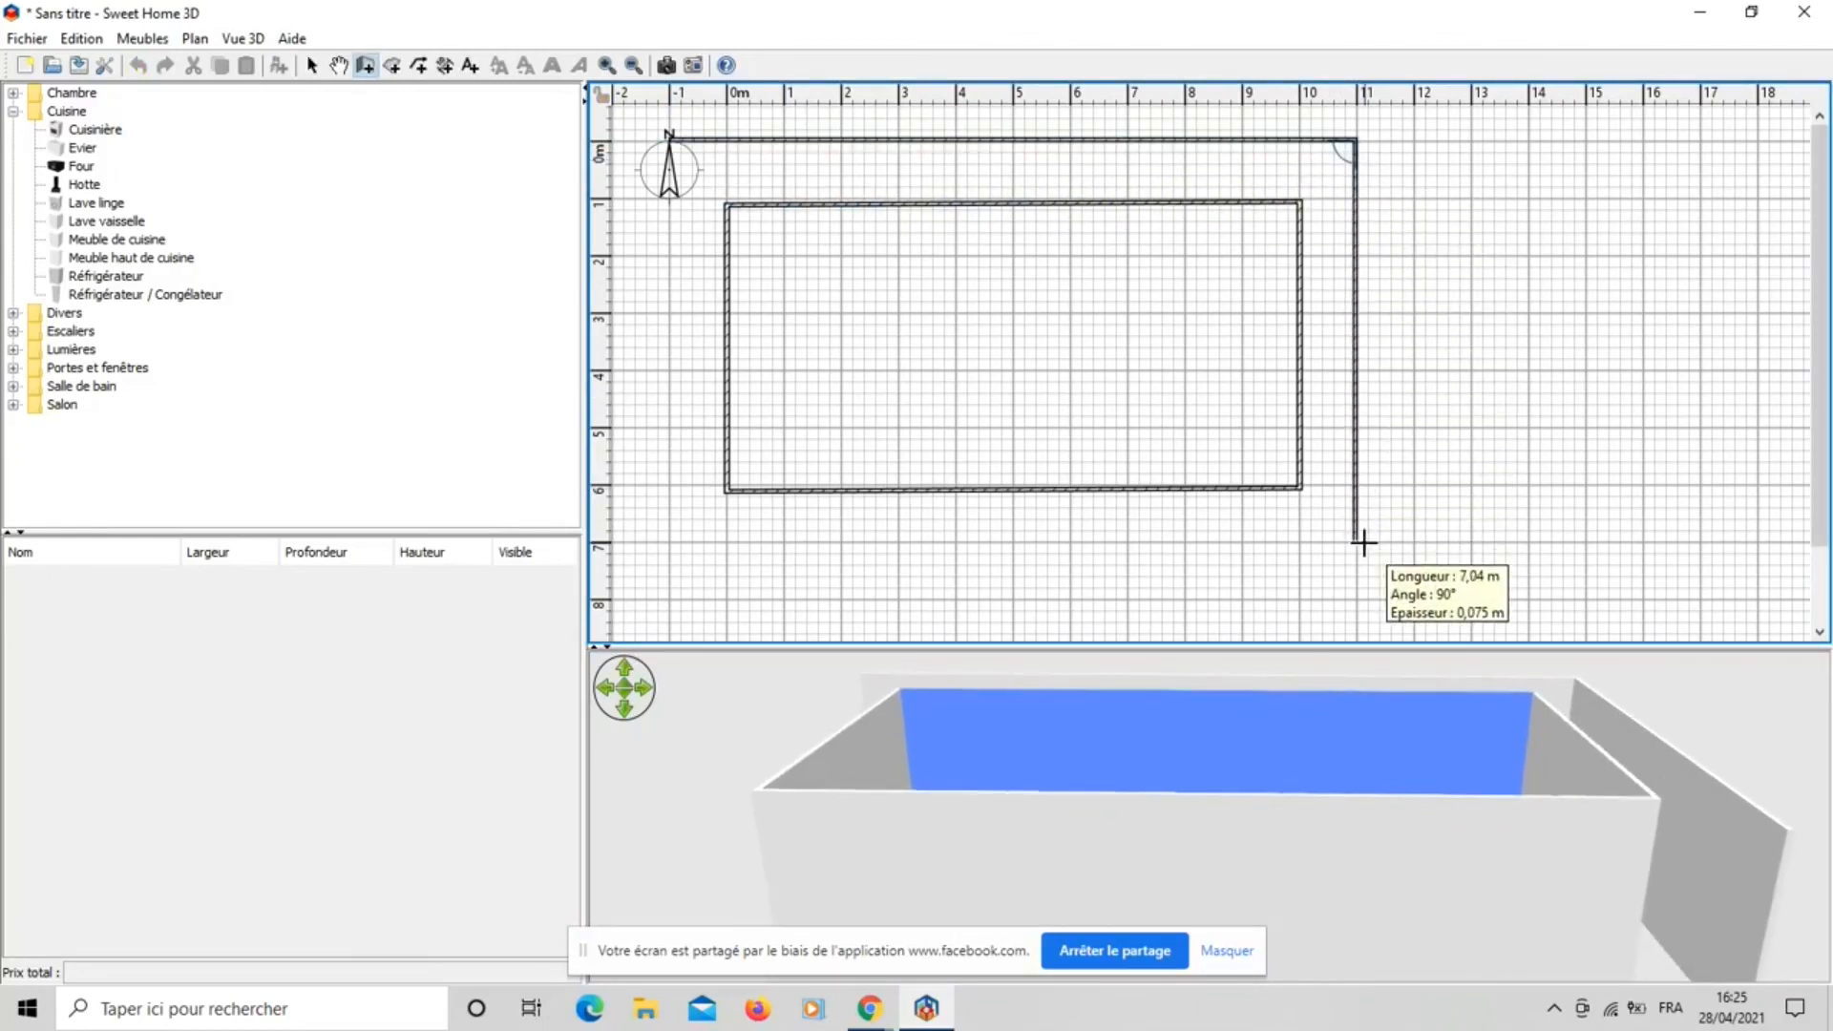
left_click(1357, 541)
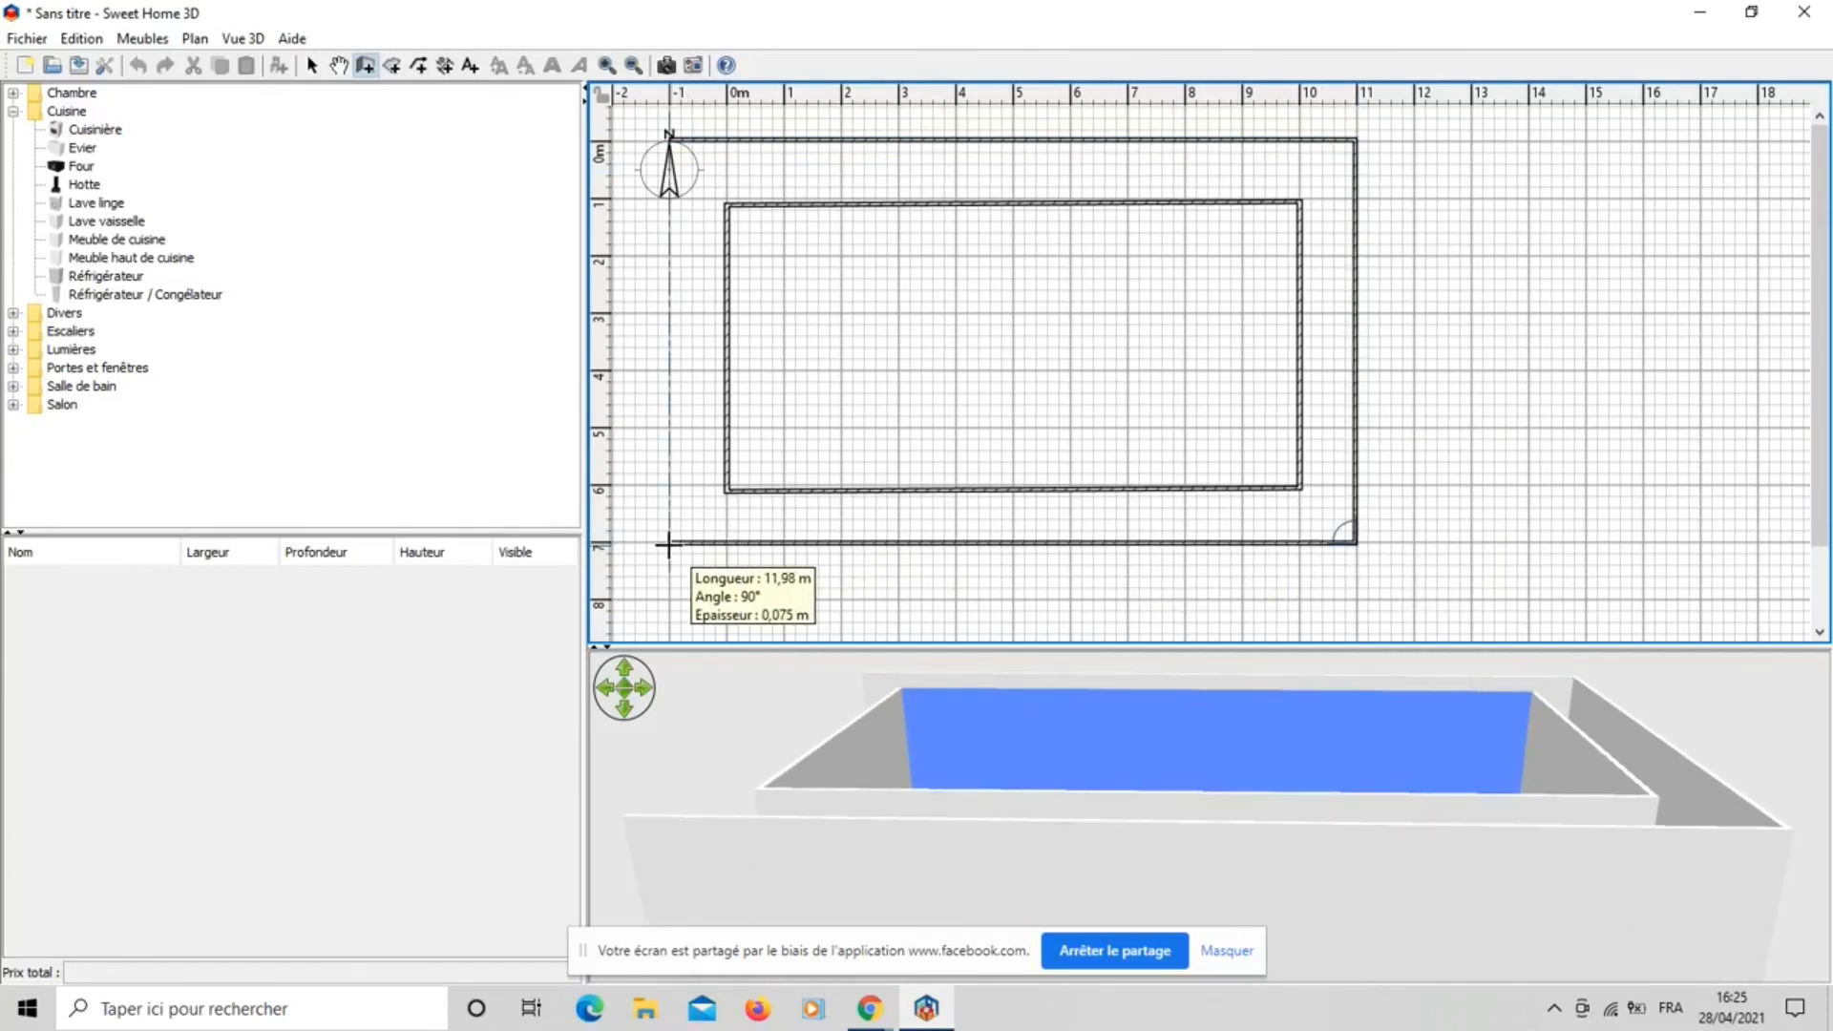
double_click(669, 543)
left_click(669, 543)
left_click(668, 140)
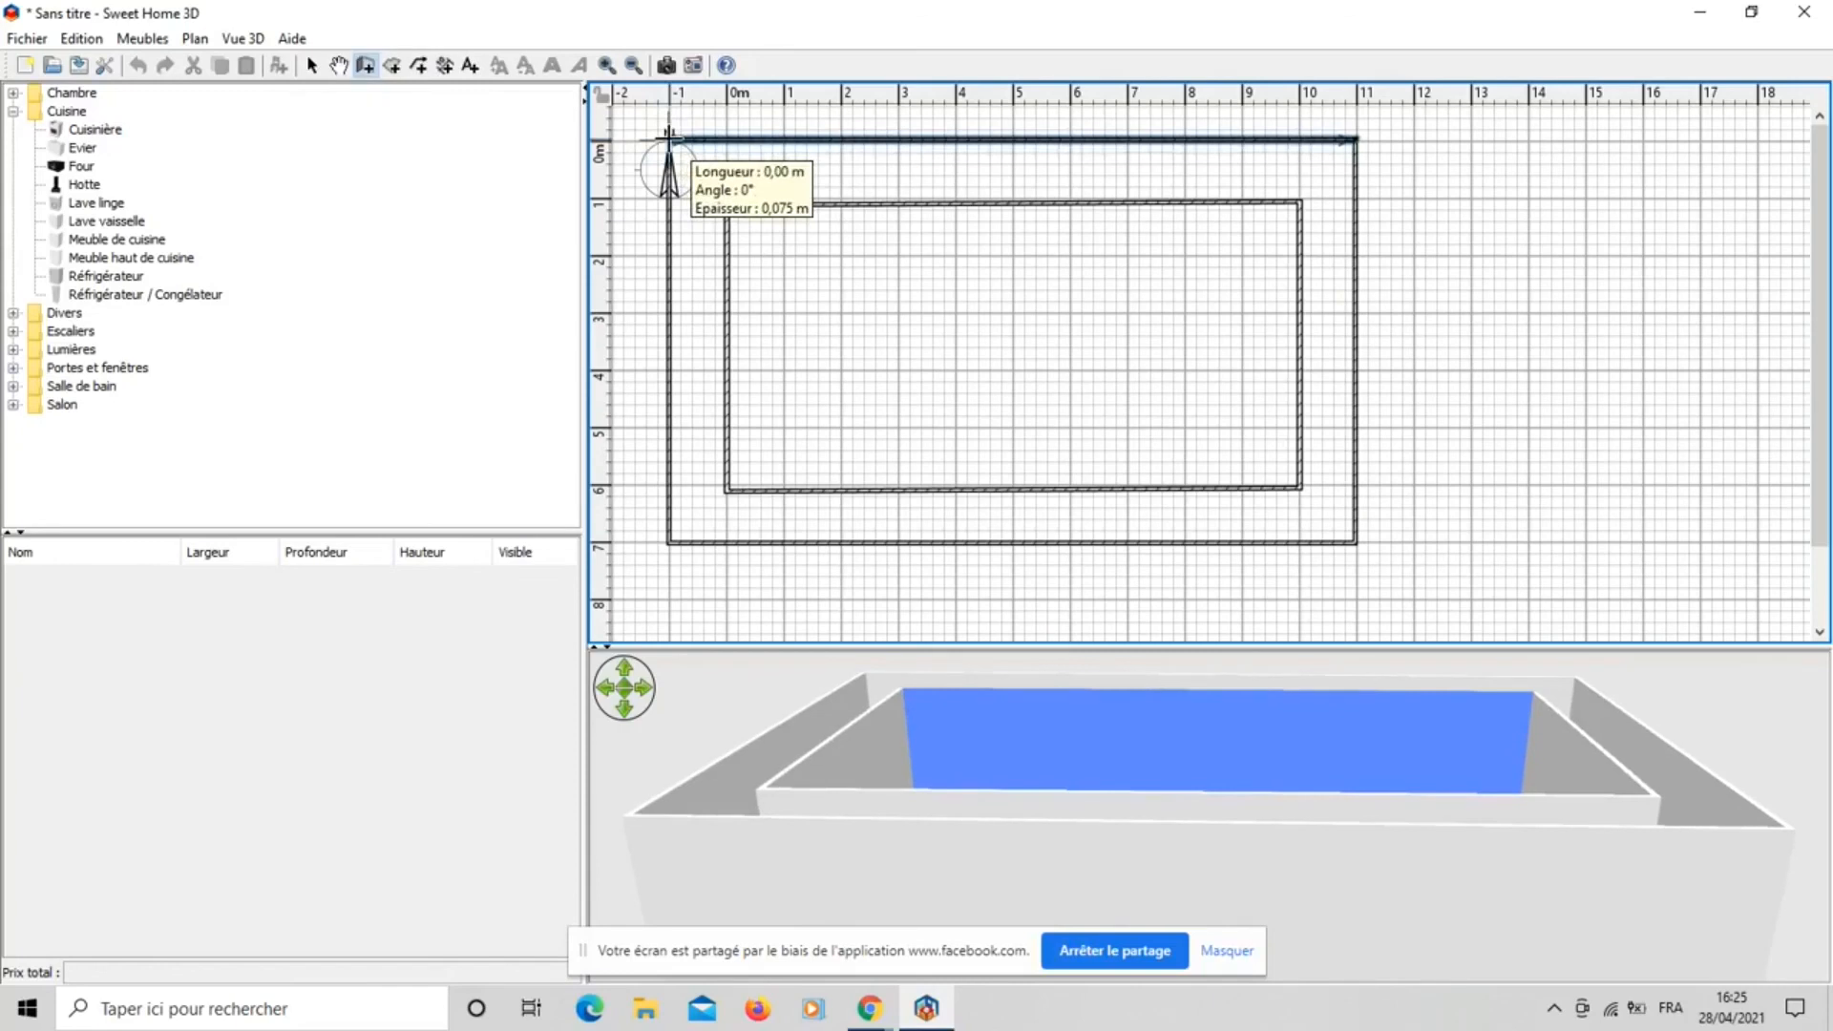
double_click(667, 140)
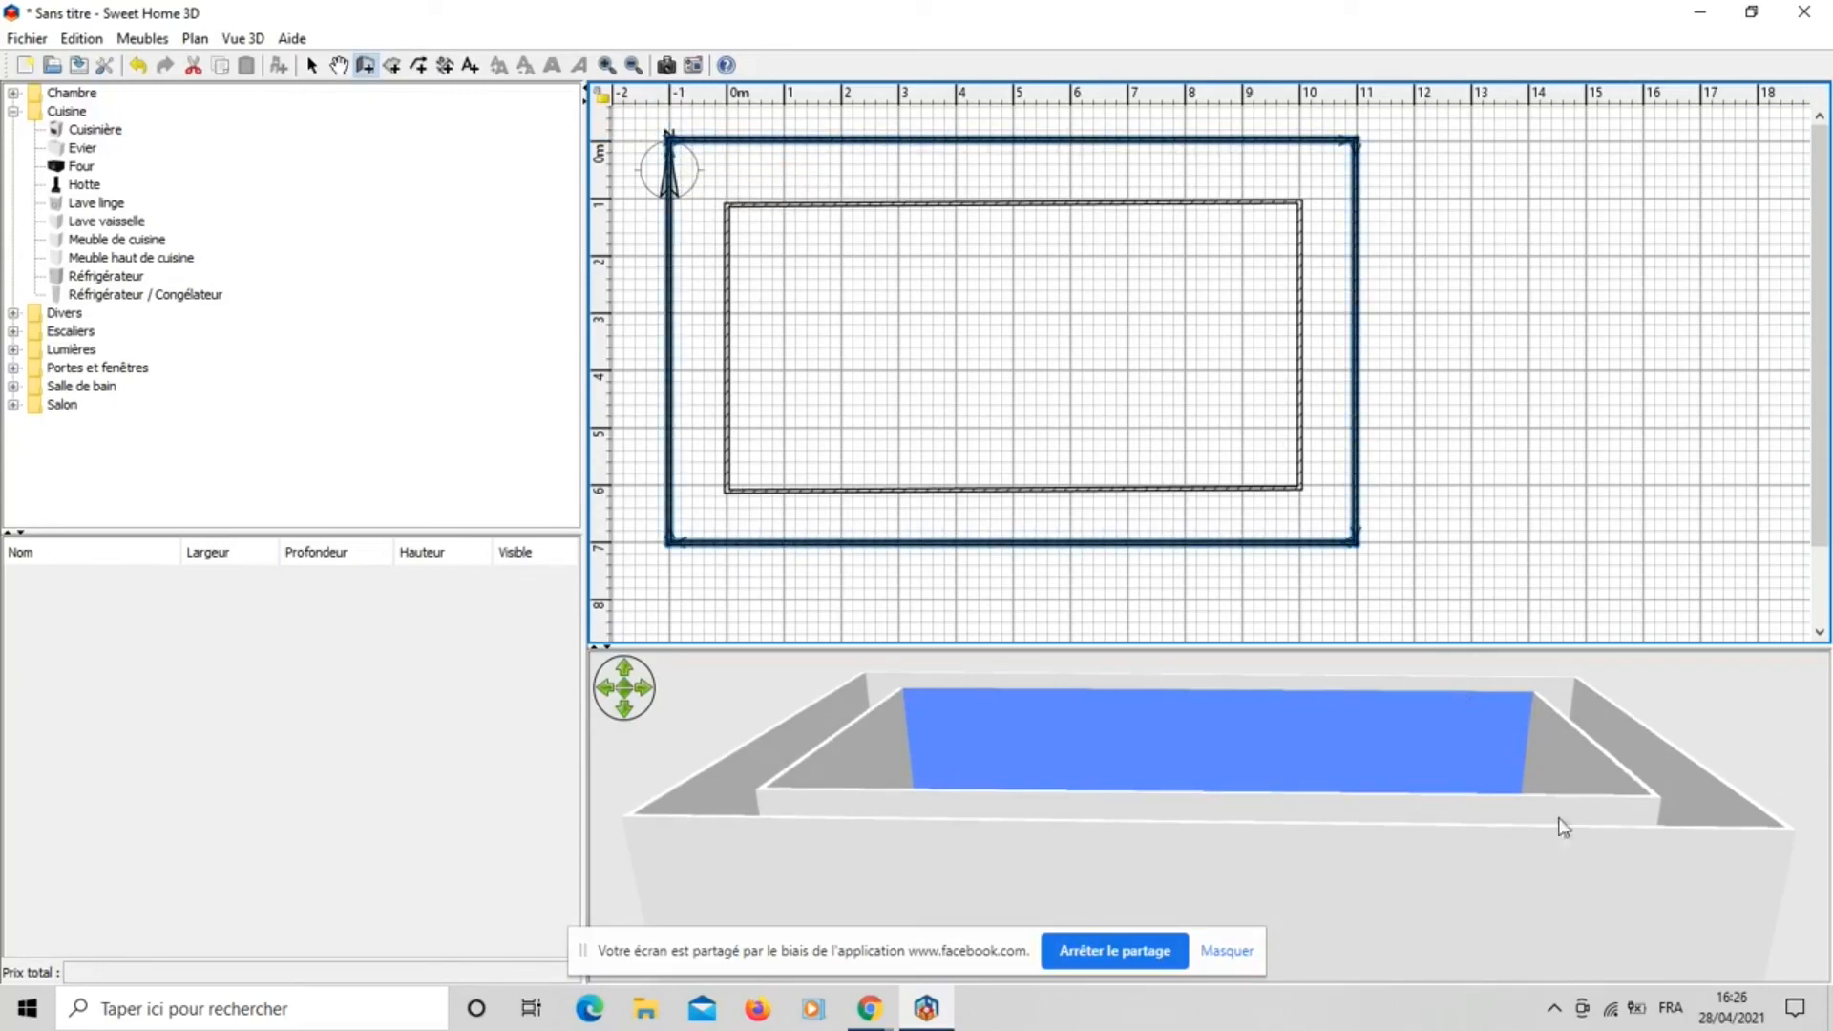
Switch to object selection and set the outer enclosure's upper wall height to 0,5 m.
left_click_drag(1690, 726, 1715, 684)
right_click(1714, 684)
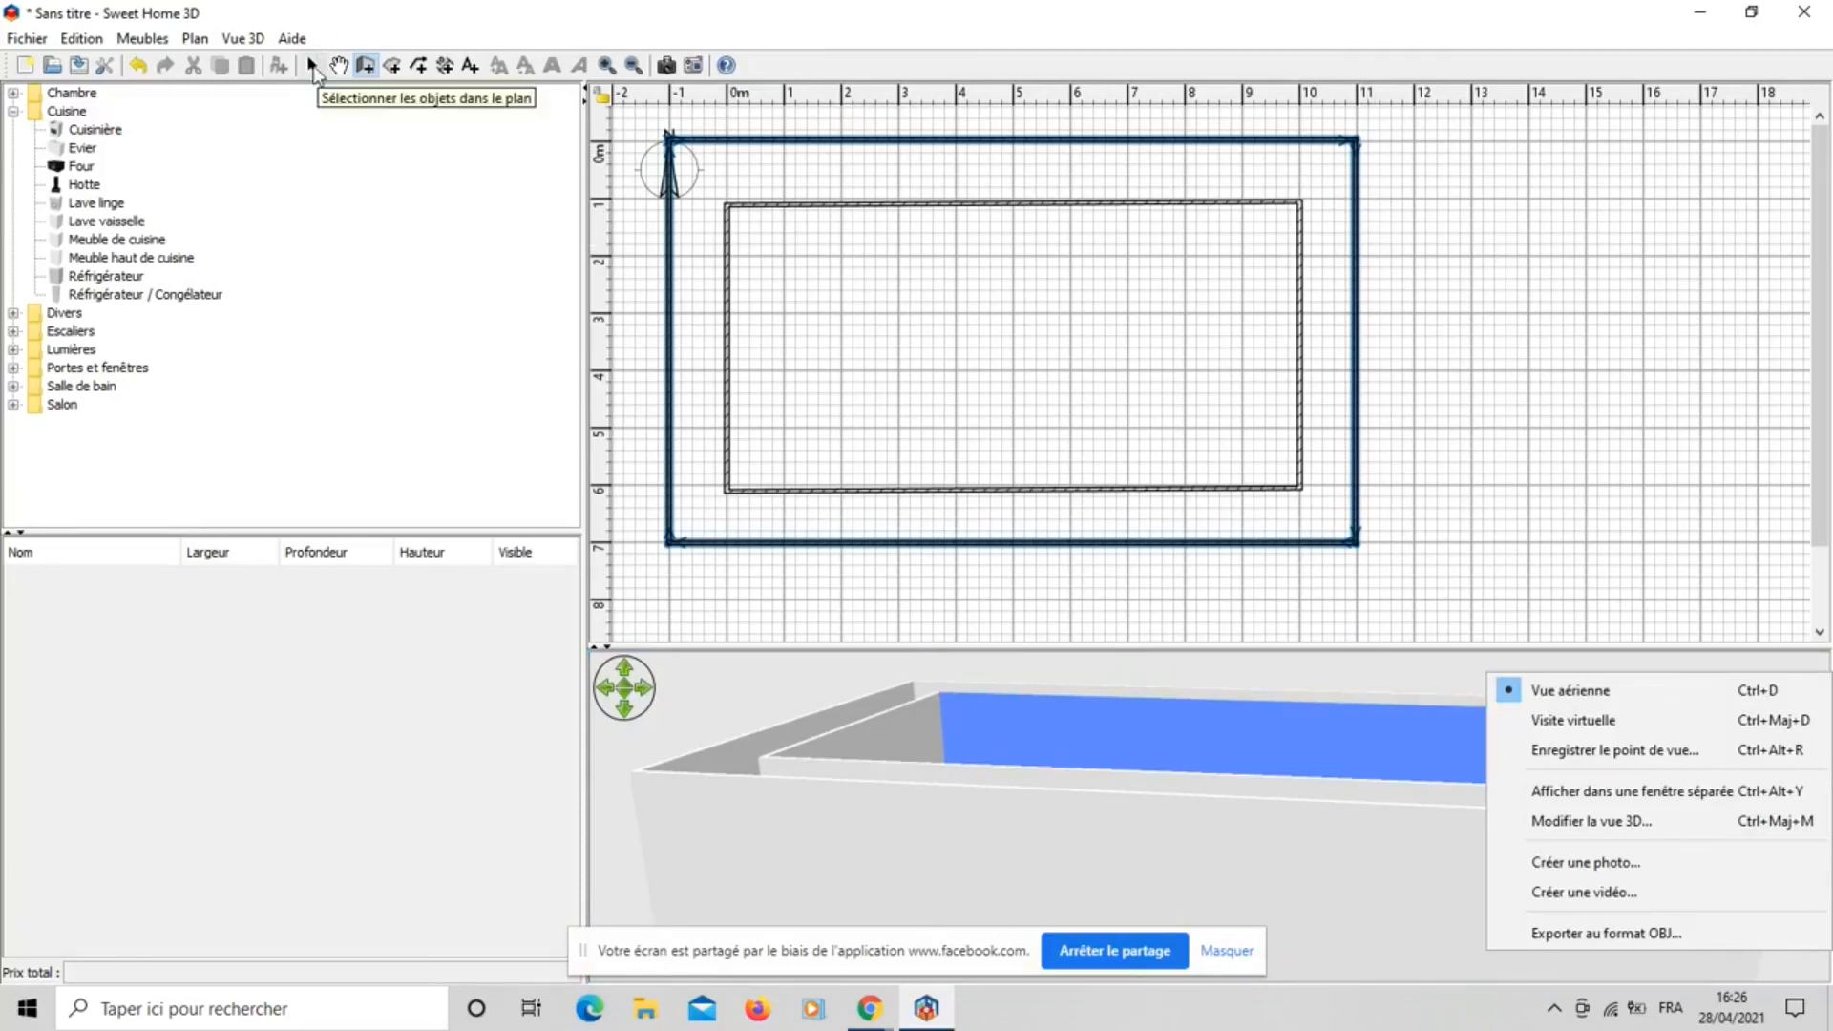
left_click(311, 67)
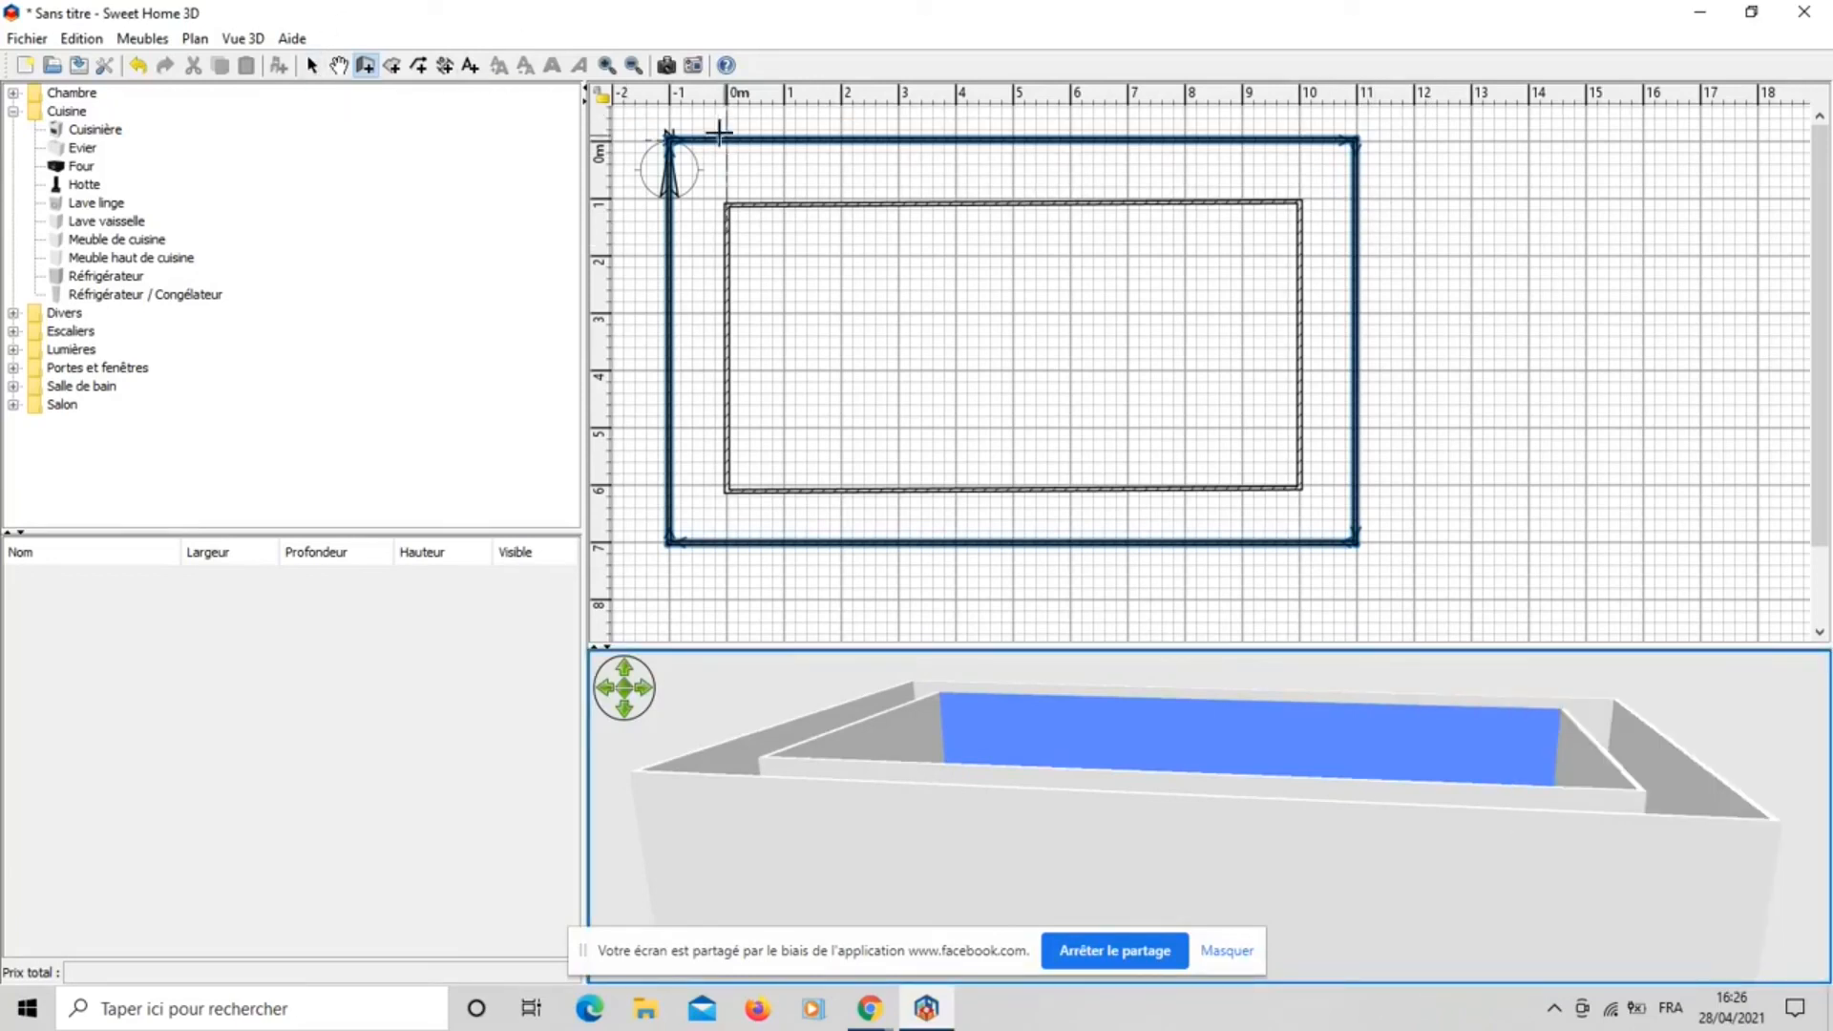
left_click(313, 66)
double_click(829, 136)
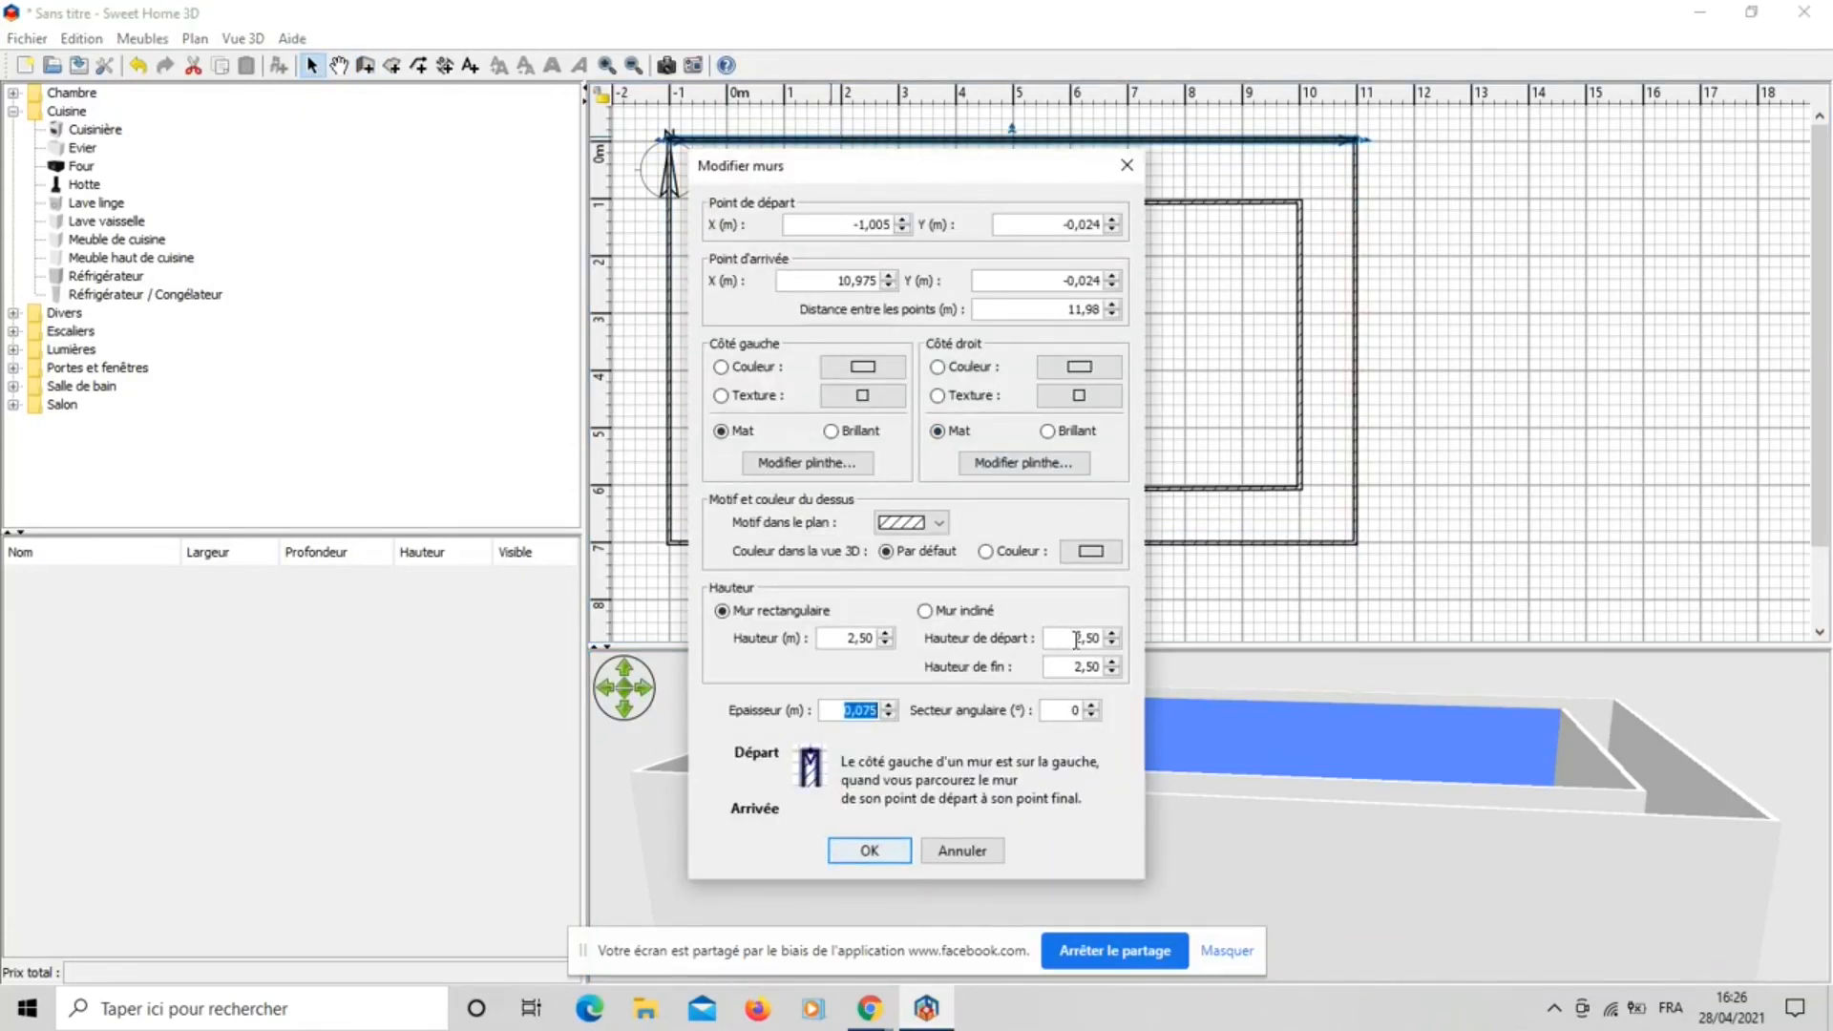
left_click(850, 637)
type("0.5")
type("5")
left_click(871, 850)
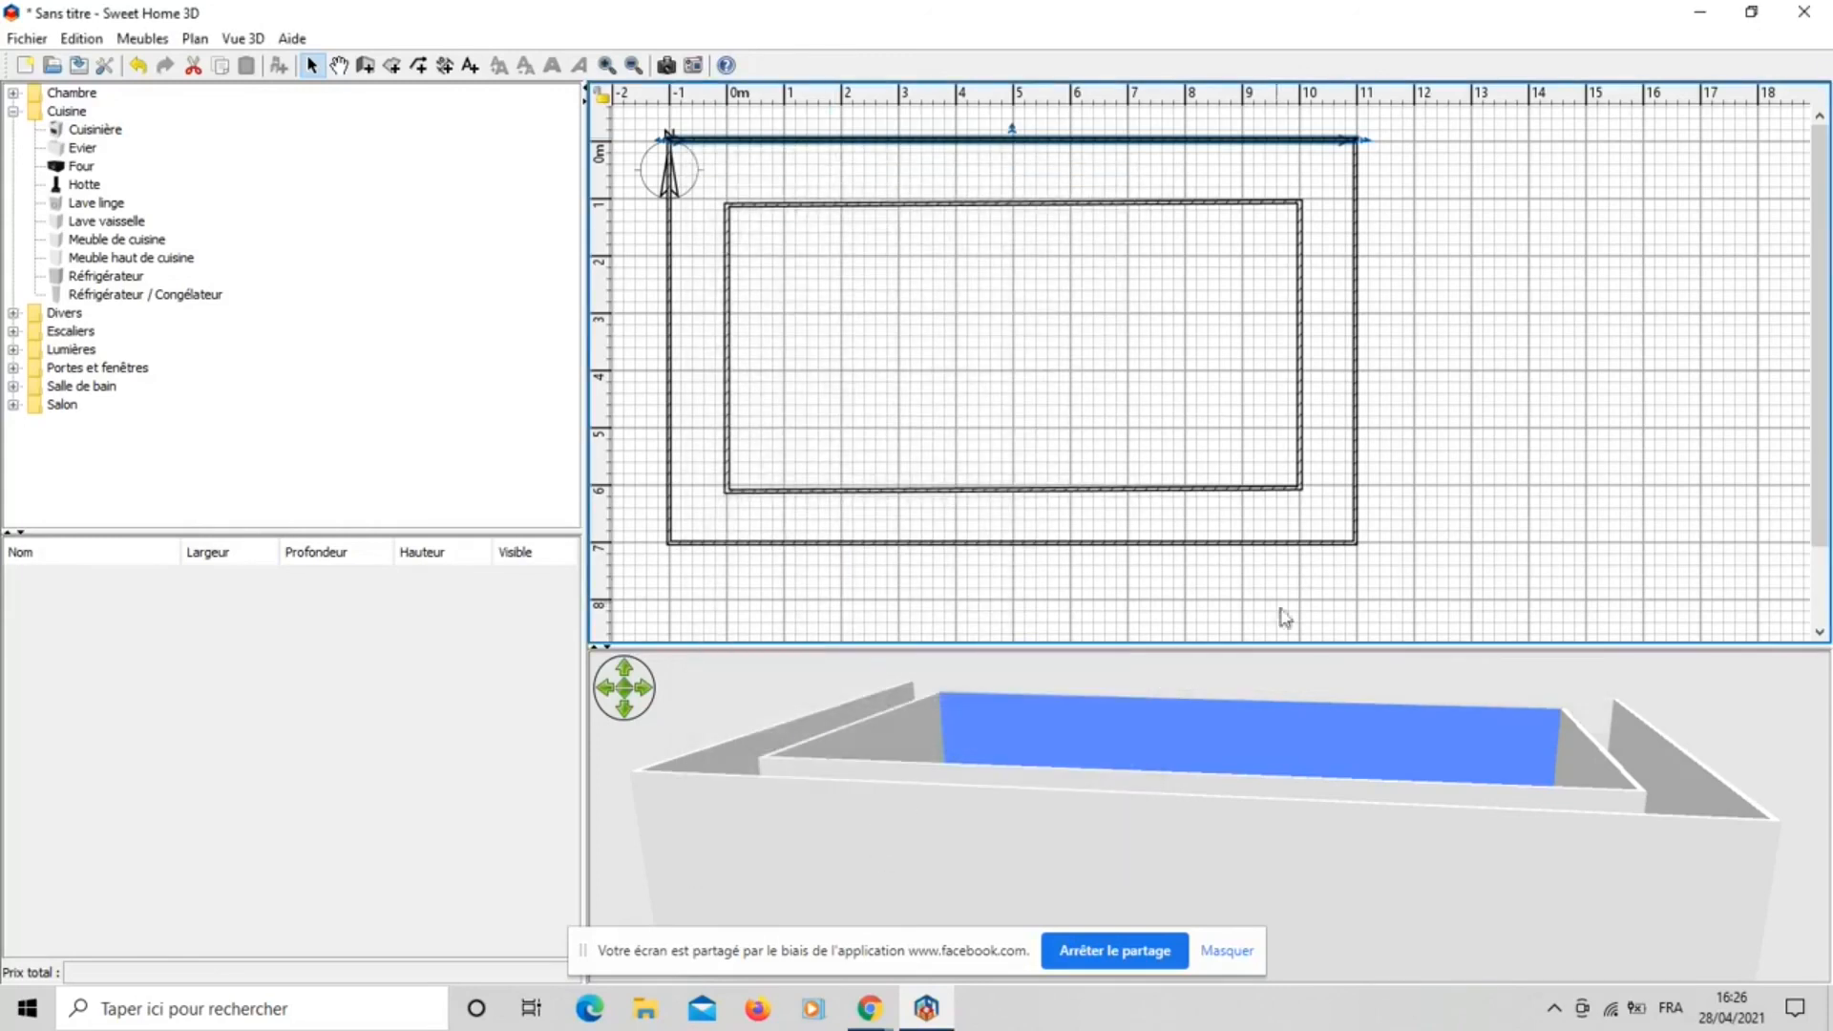
Set the height of the outer enclosure's left wall to 0,5 m.
left_click_drag(1651, 714, 1577, 740)
right_click(1578, 741)
left_click(675, 272)
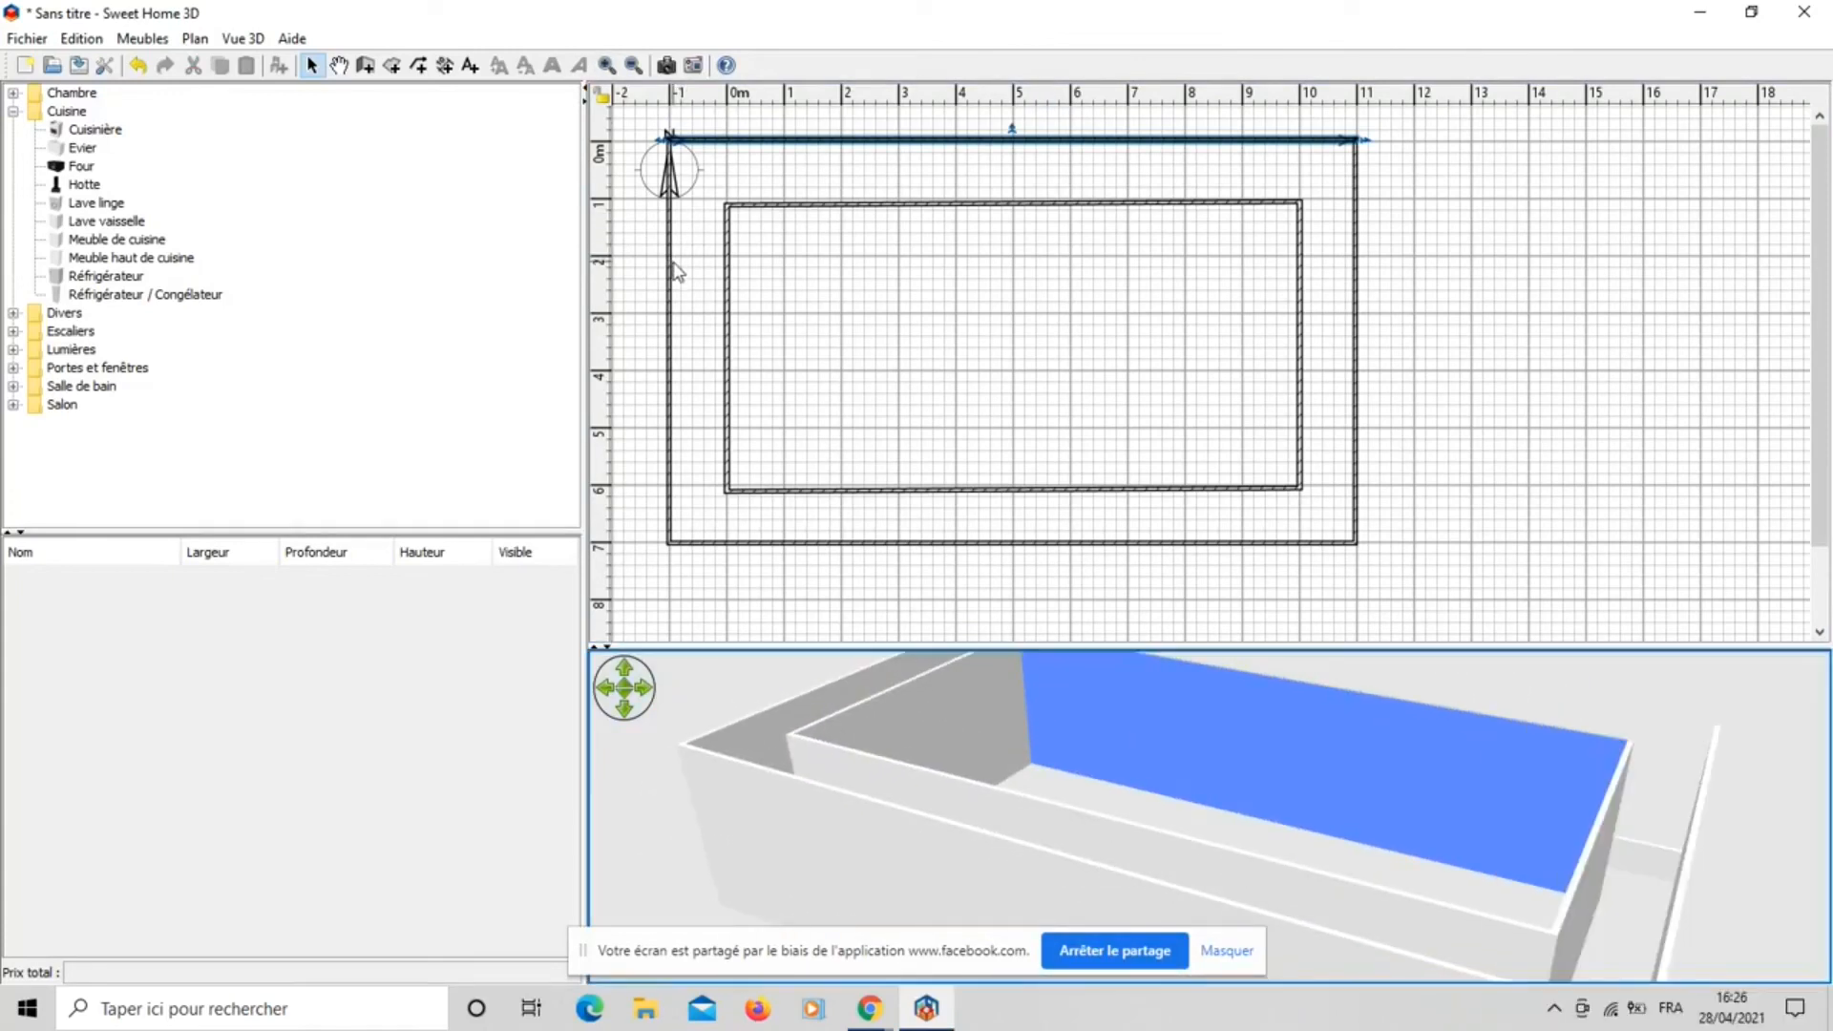
double_click(667, 272)
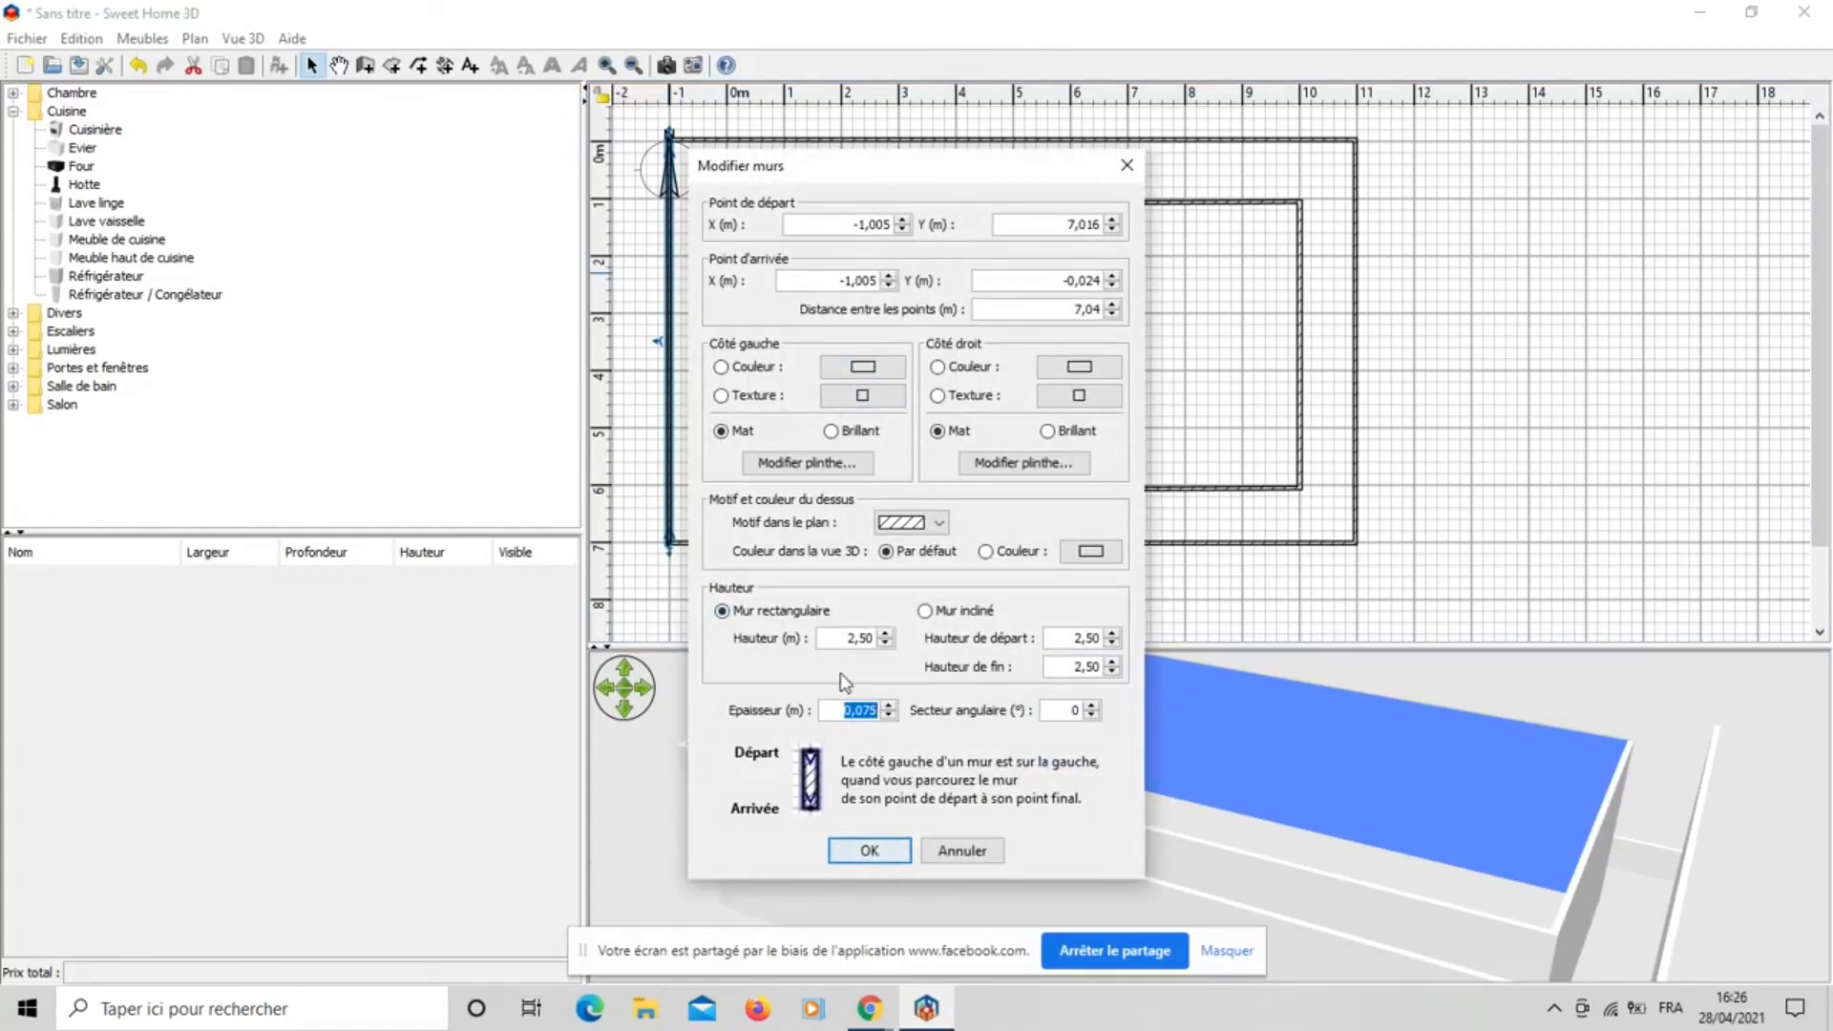
left_click(847, 639)
type("0")
left_click(869, 850)
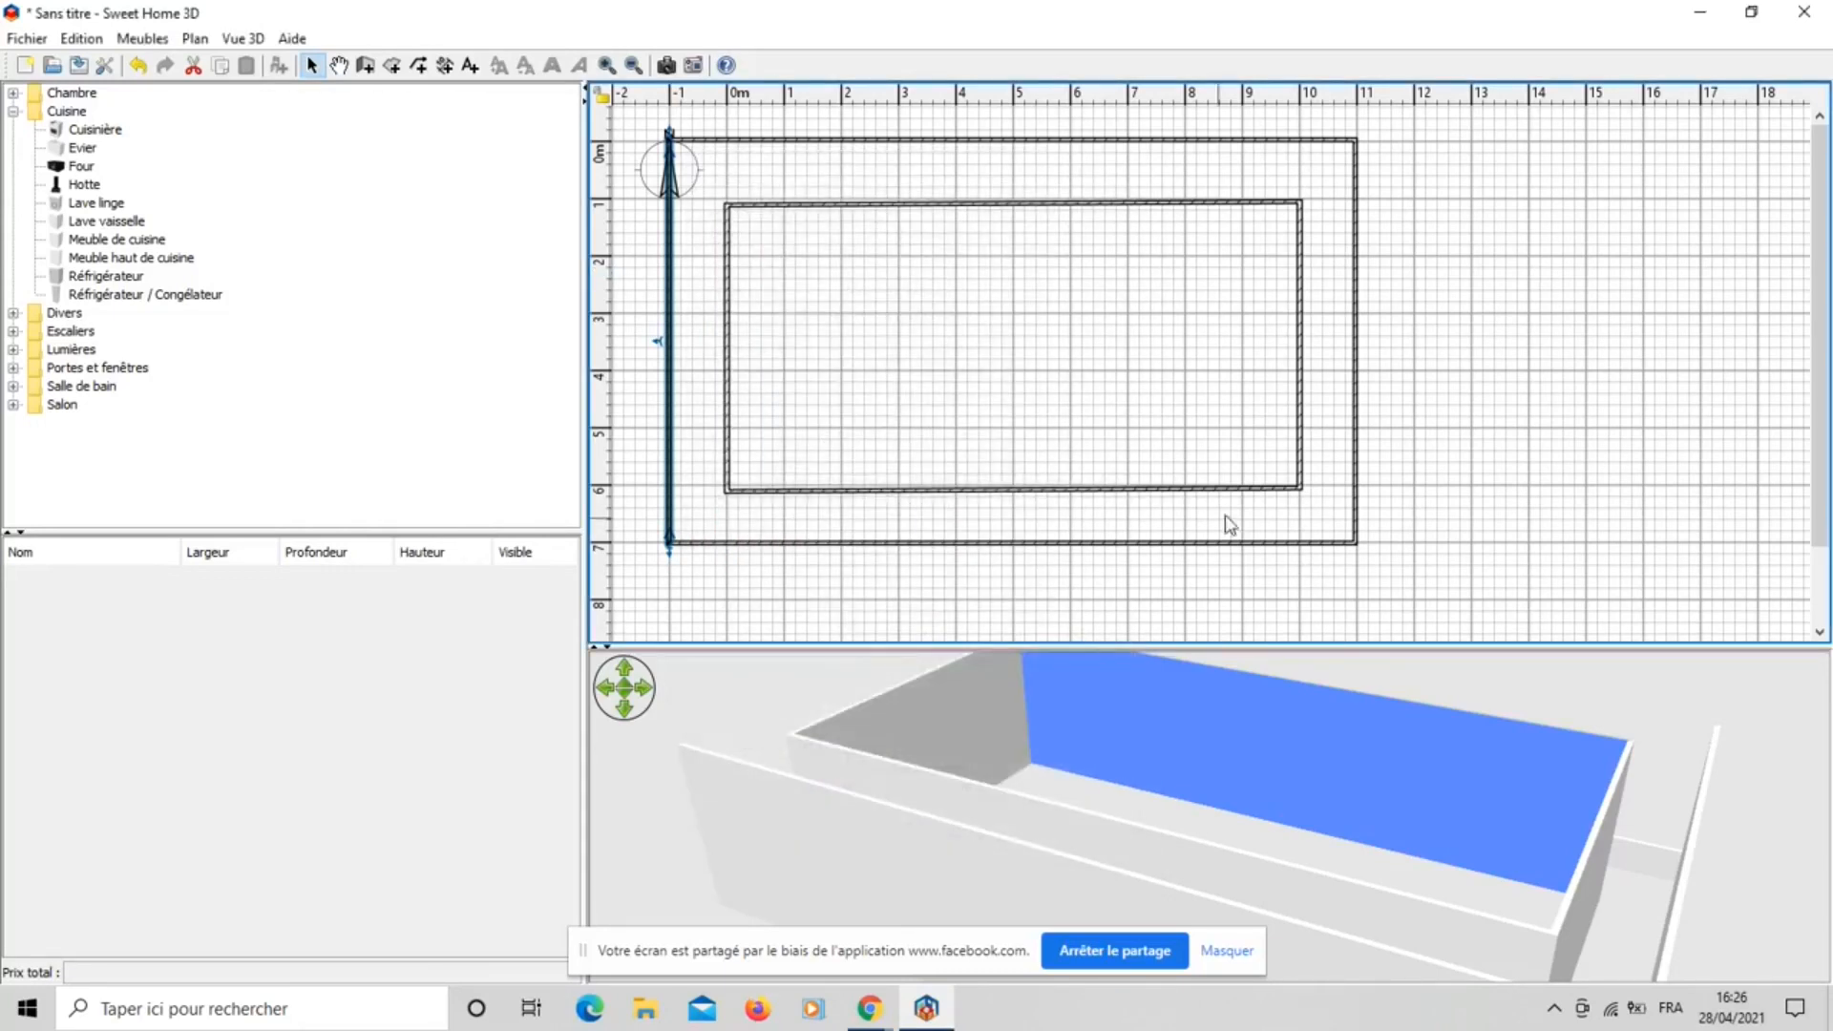
Set the height of the outer enclosure's lower wall in the plan to 0,5 m.
mouse_move(1560, 725)
left_mouse_down()
mouse_move(1447, 800)
mouse_move(1166, 749)
mouse_move(1121, 720)
mouse_move(1005, 725)
mouse_move(1006, 674)
mouse_move(1351, 674)
mouse_move(1442, 731)
mouse_move(1535, 716)
left_mouse_up()
right_click(1535, 716)
left_click(1677, 681)
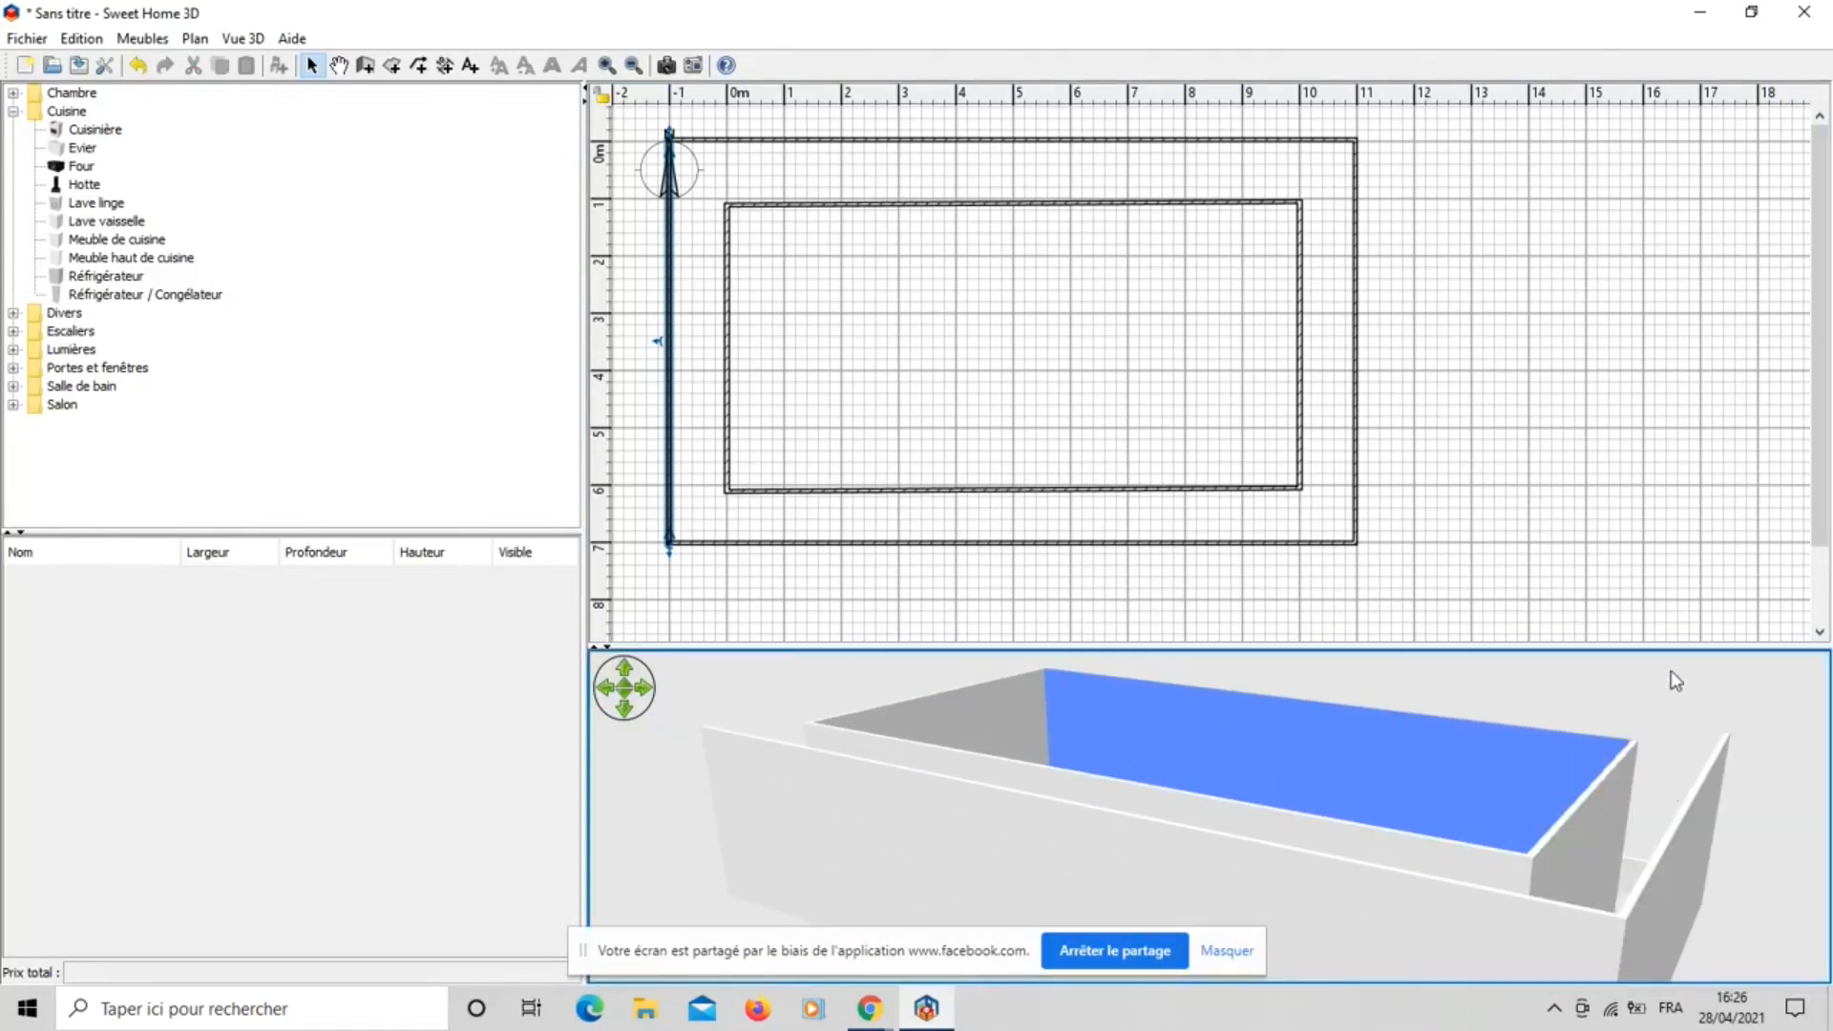
double_click(997, 545)
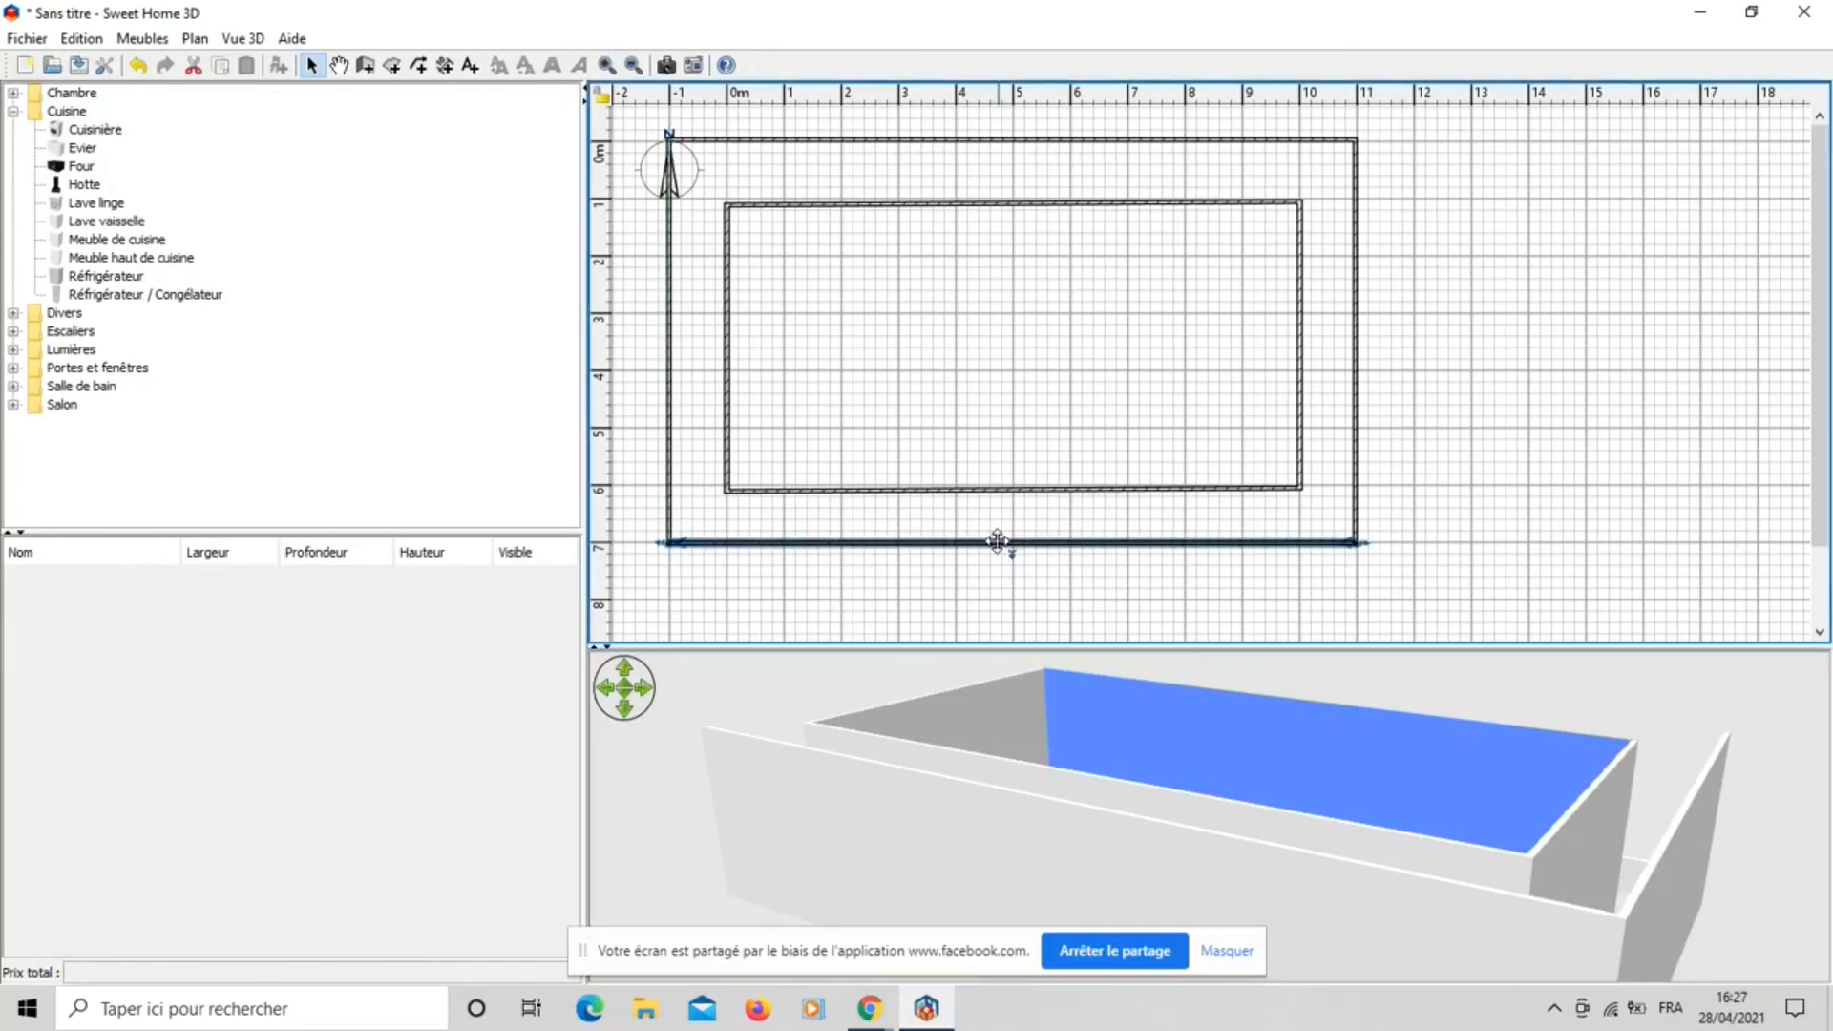
left_click_drag(848, 637, 871, 639)
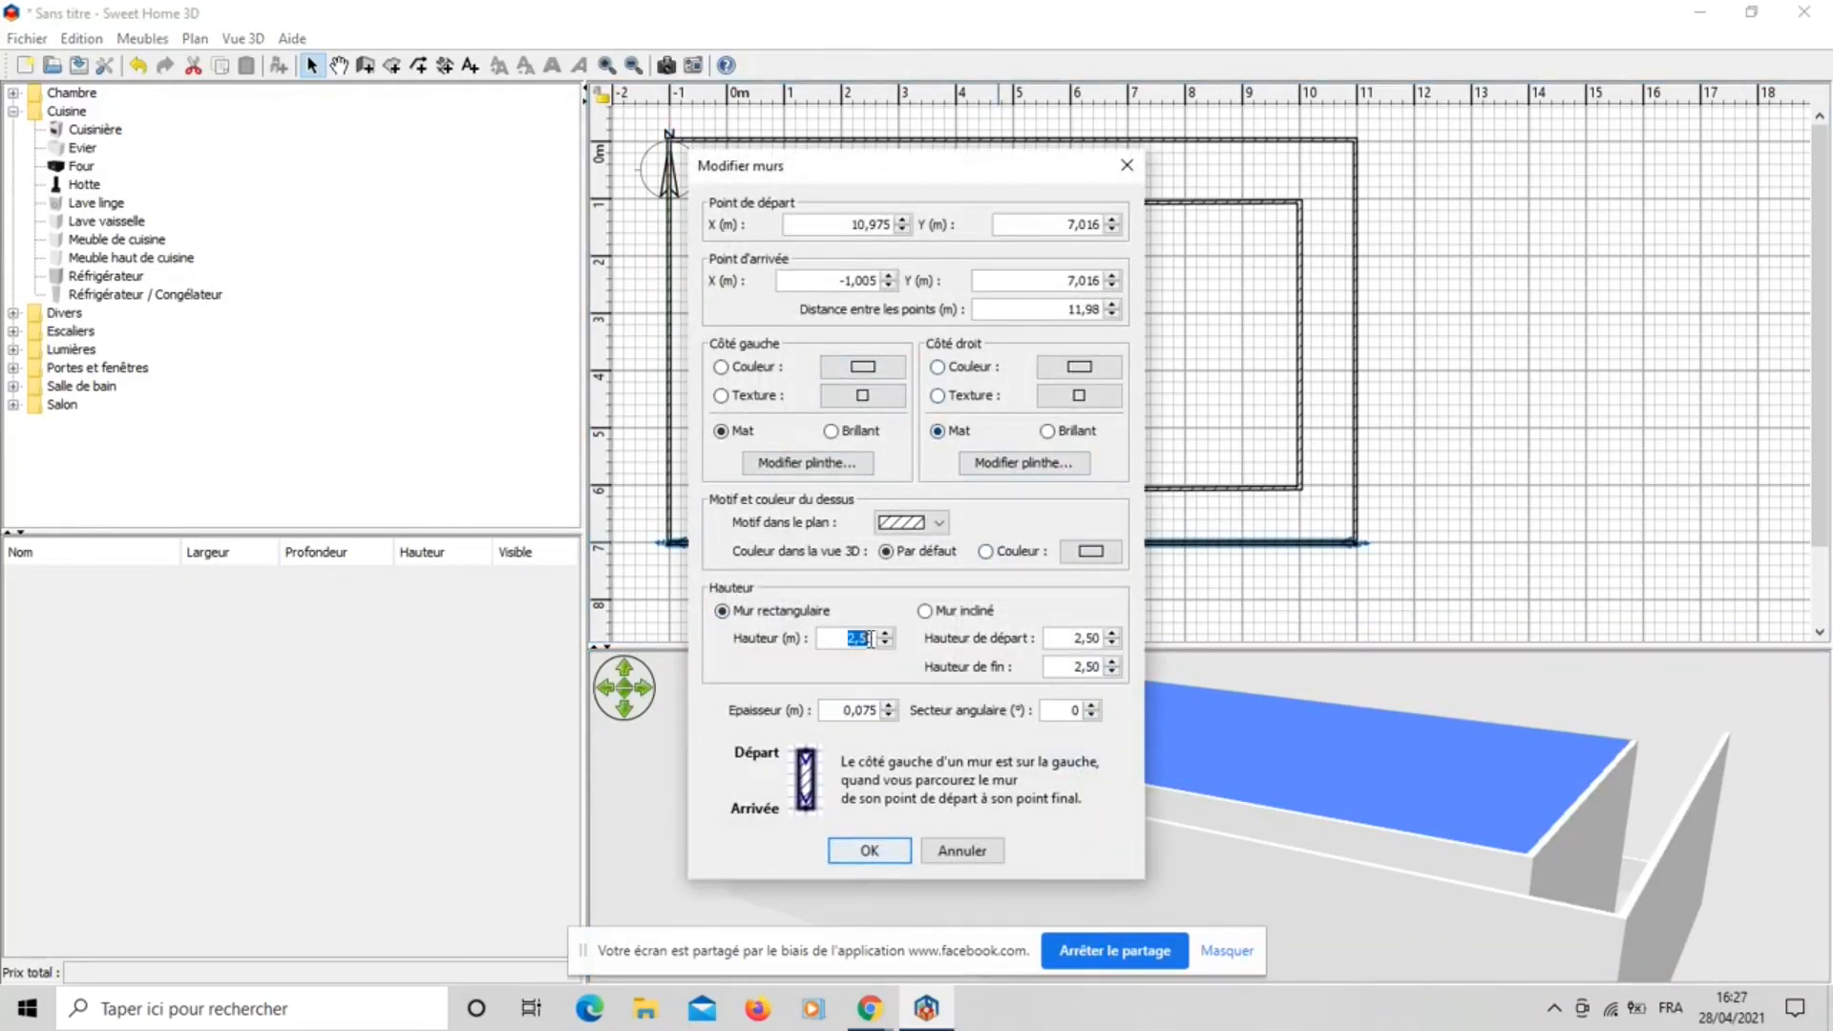
type("0.5")
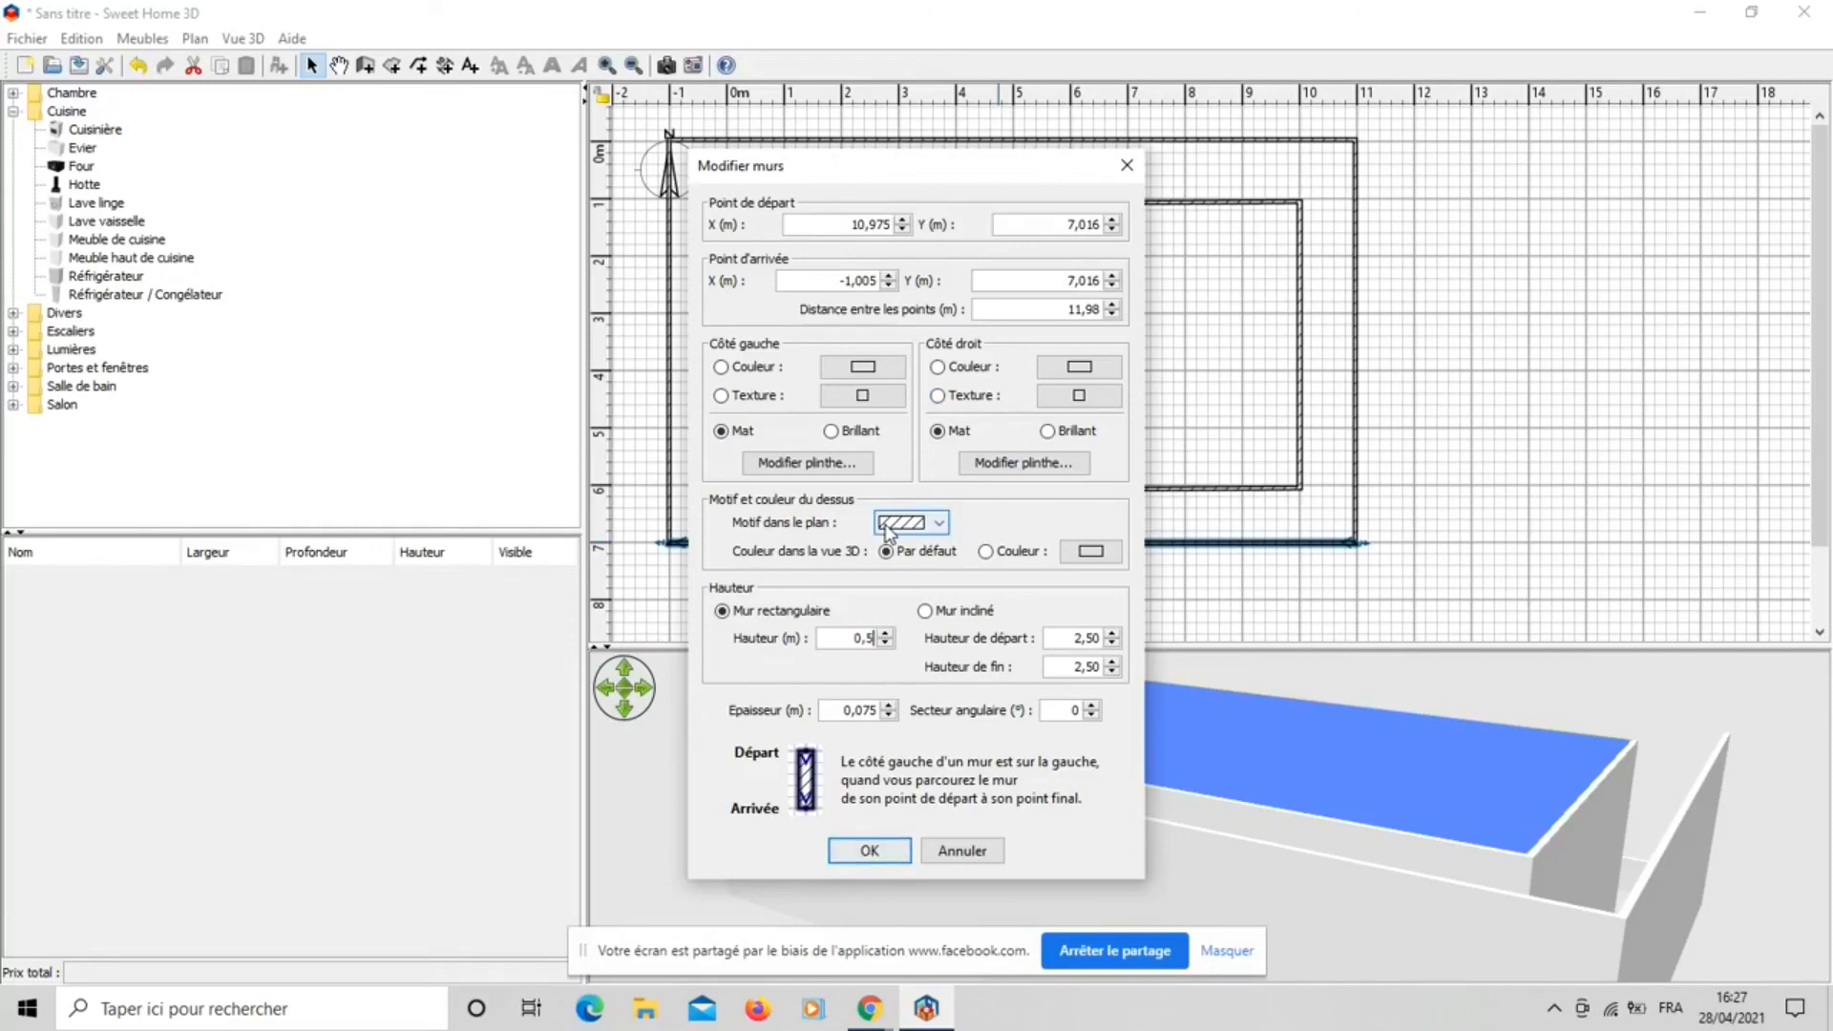
left_click(870, 850)
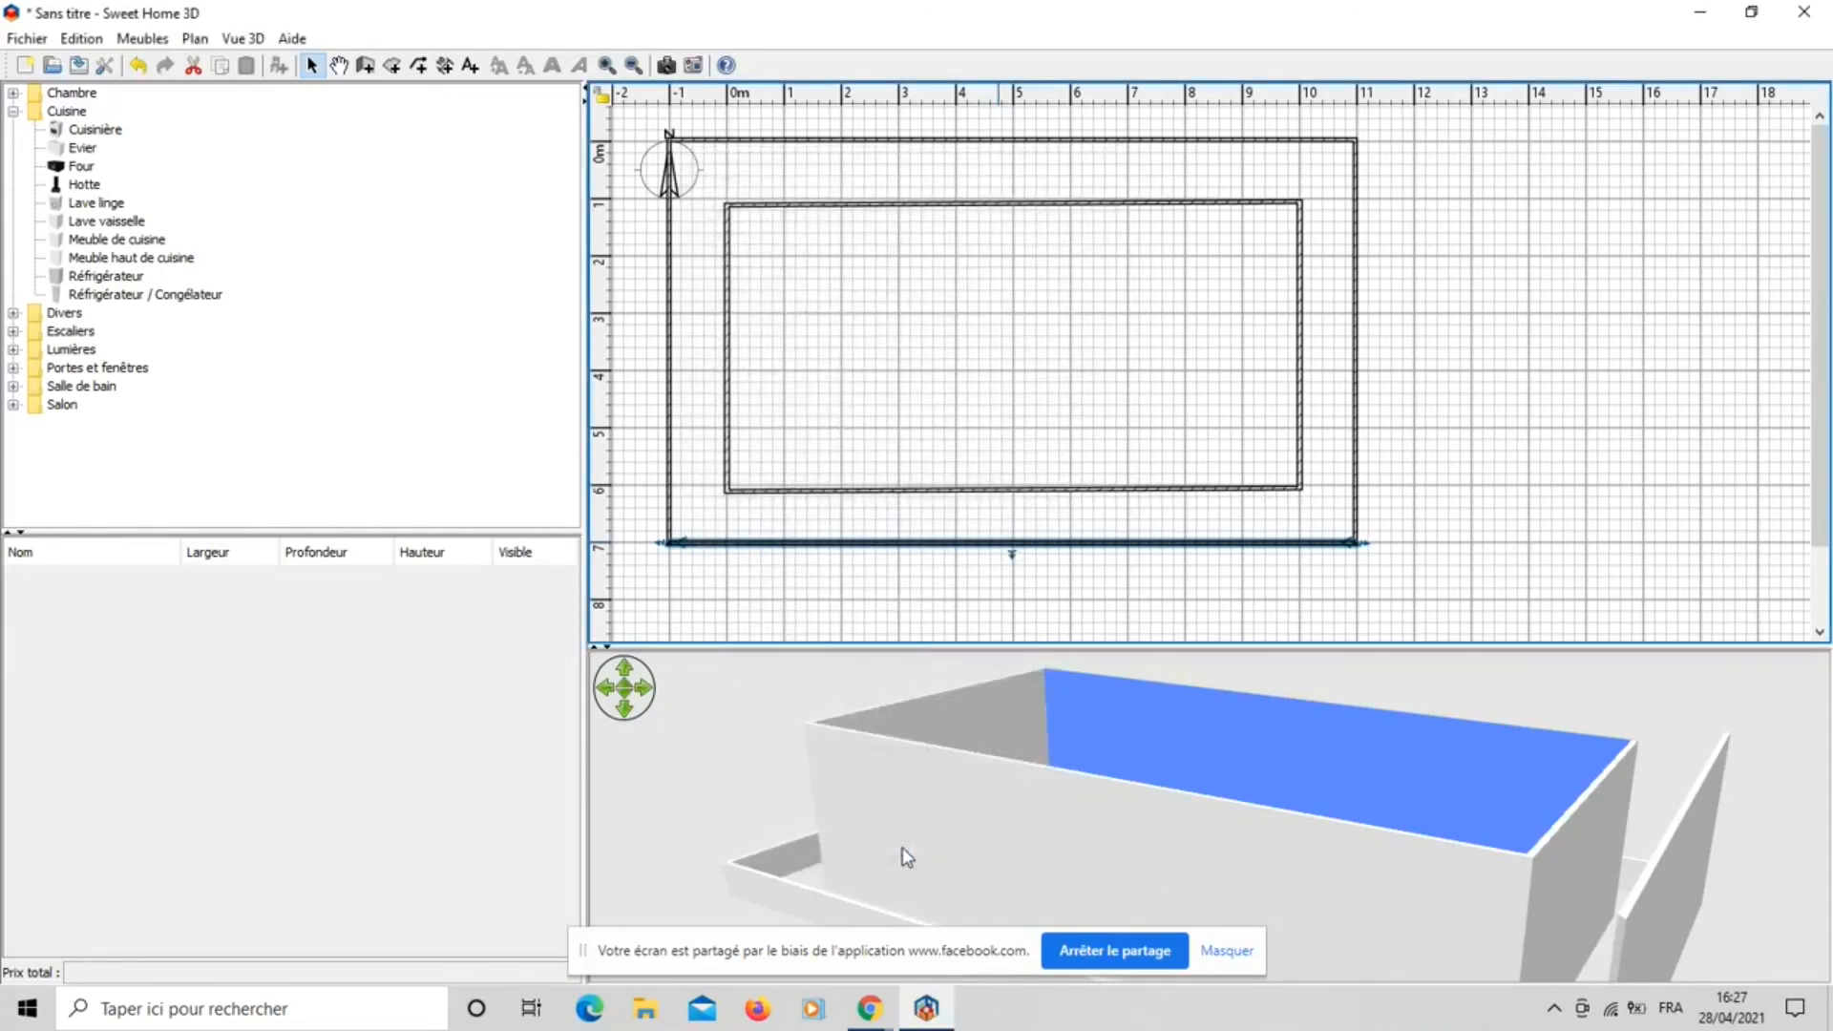
Set the height of the outer enclosure's right wall to 0,5 m.
double_click(1355, 406)
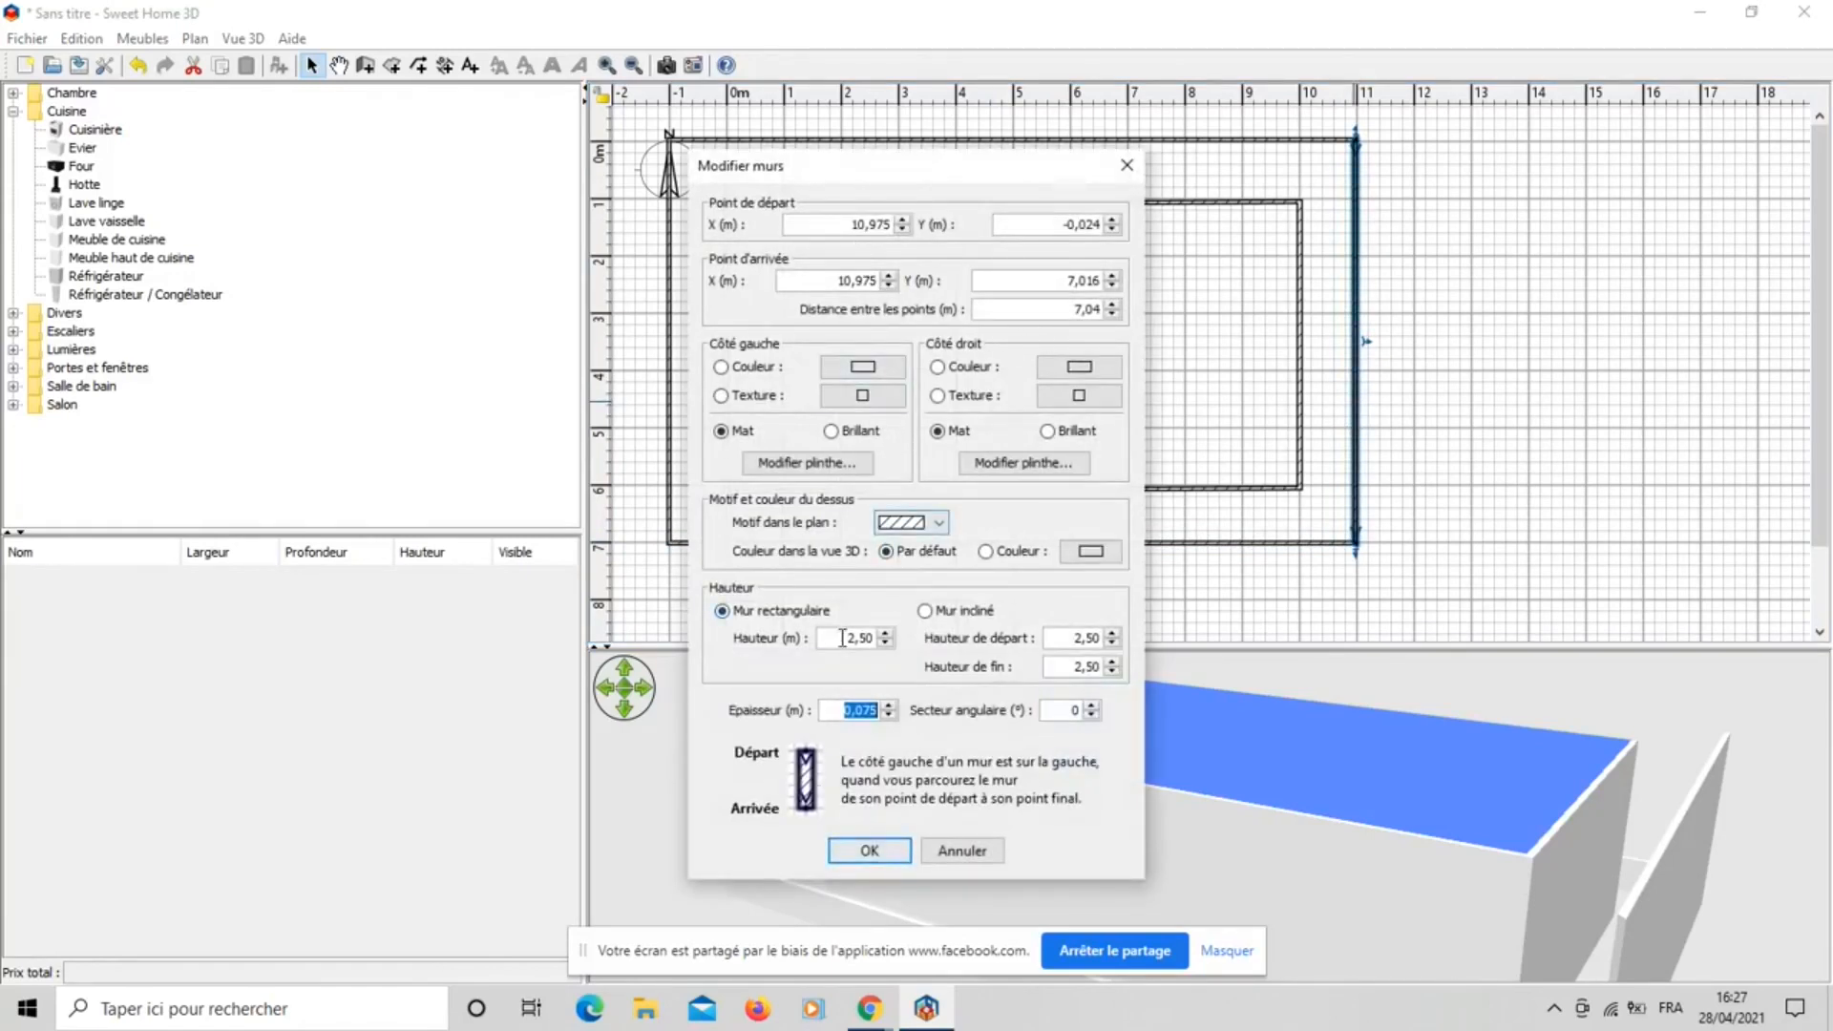
left_click(848, 638)
type("0,5")
left_click(869, 849)
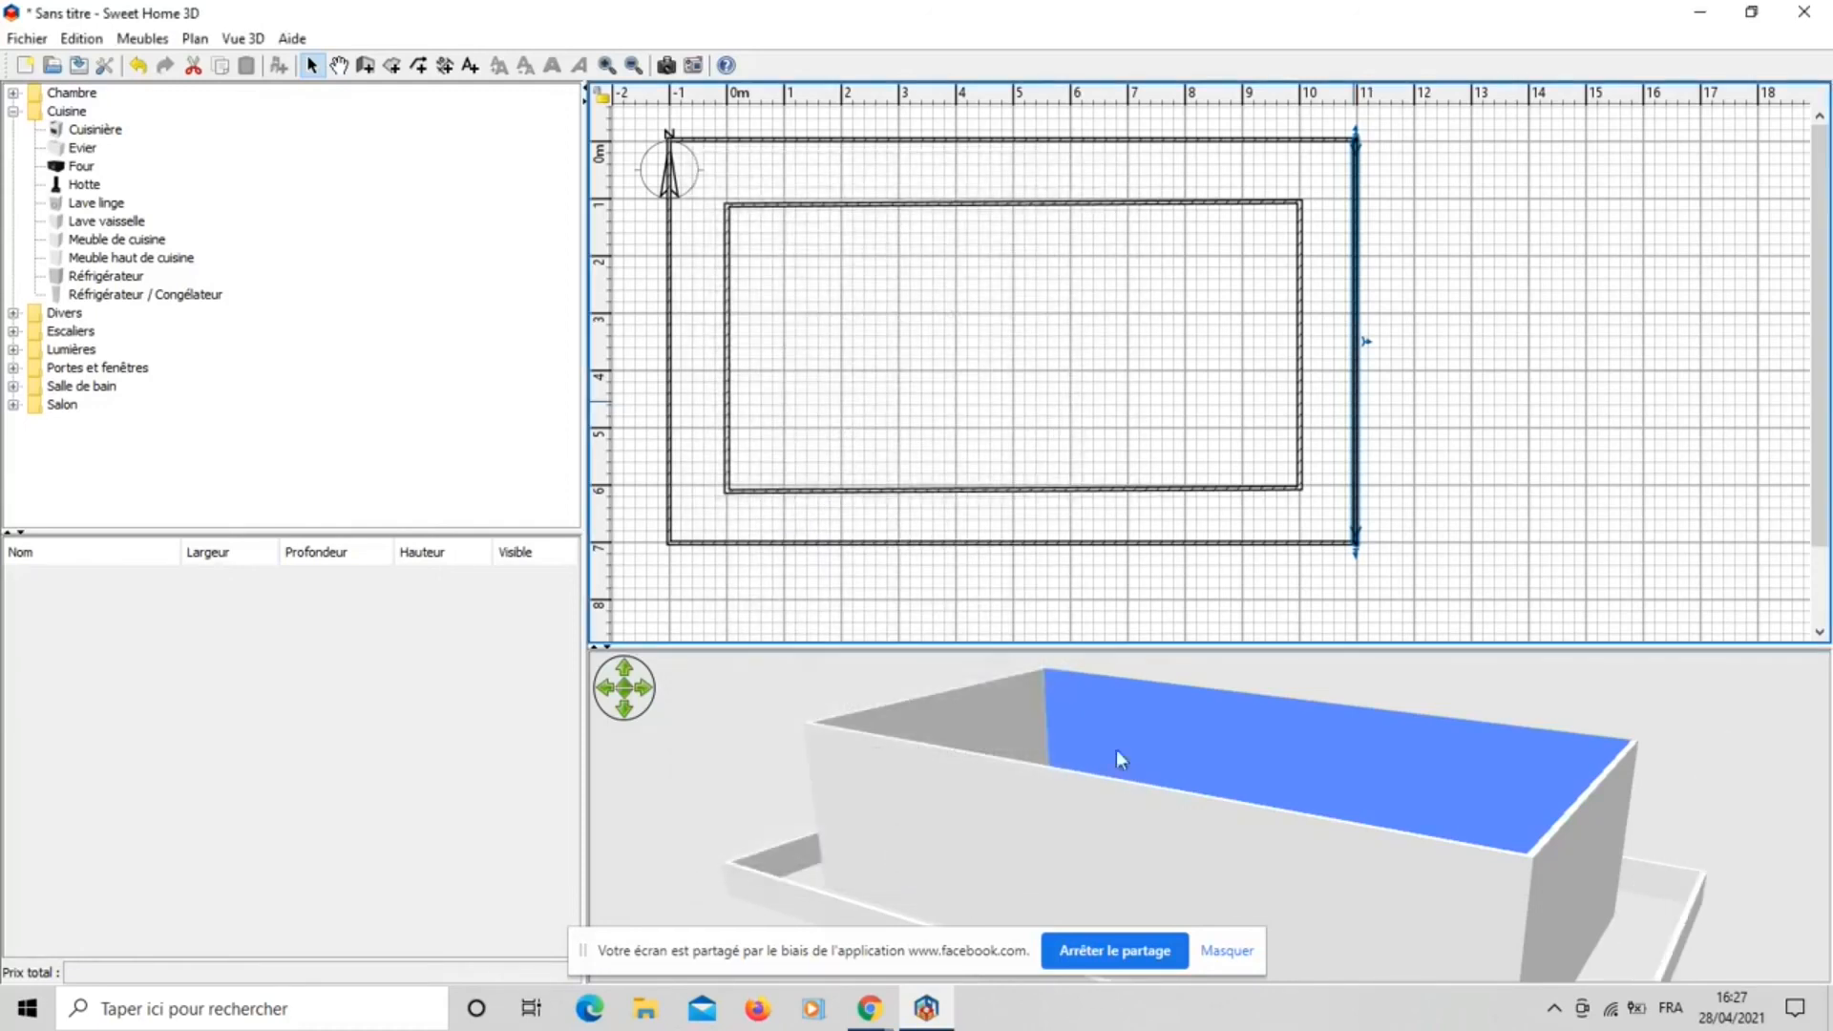
Set the thickness of the outer enclosure's right wall to 0,10 m.
left_click_drag(1094, 725, 989, 649)
right_click_drag(988, 649, 844, 620)
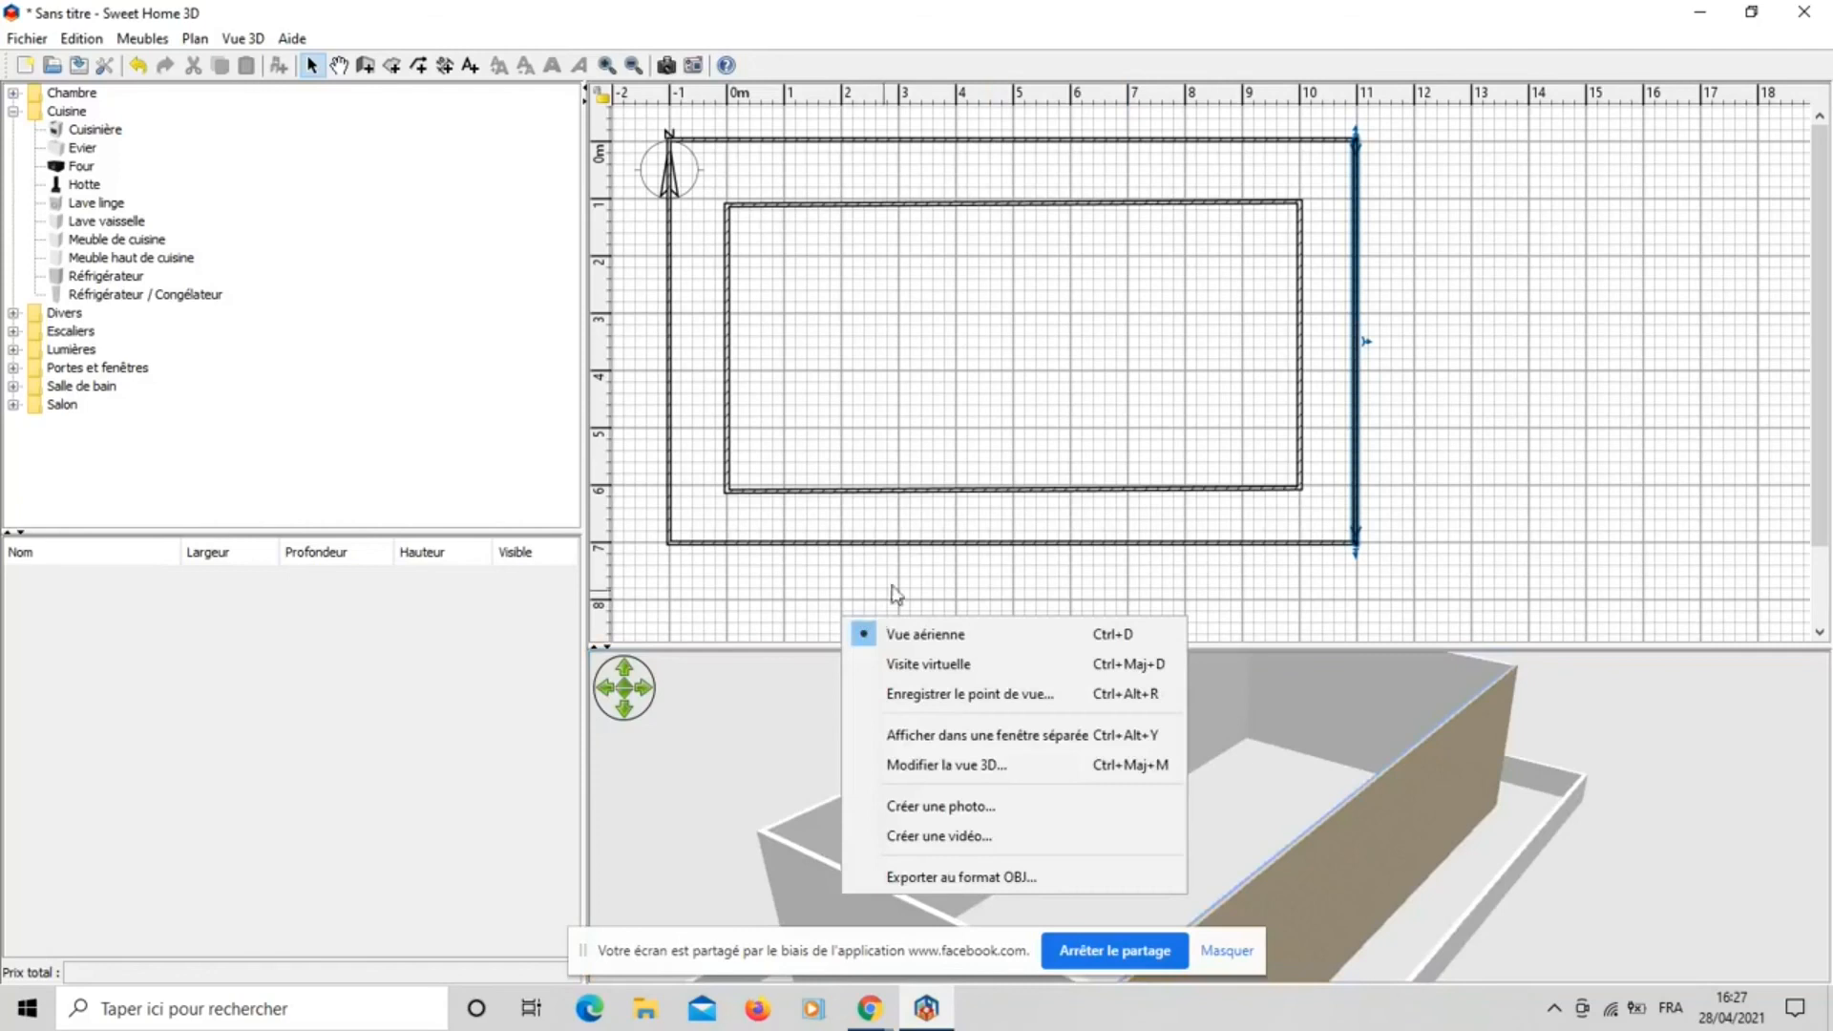
double_click(1092, 143)
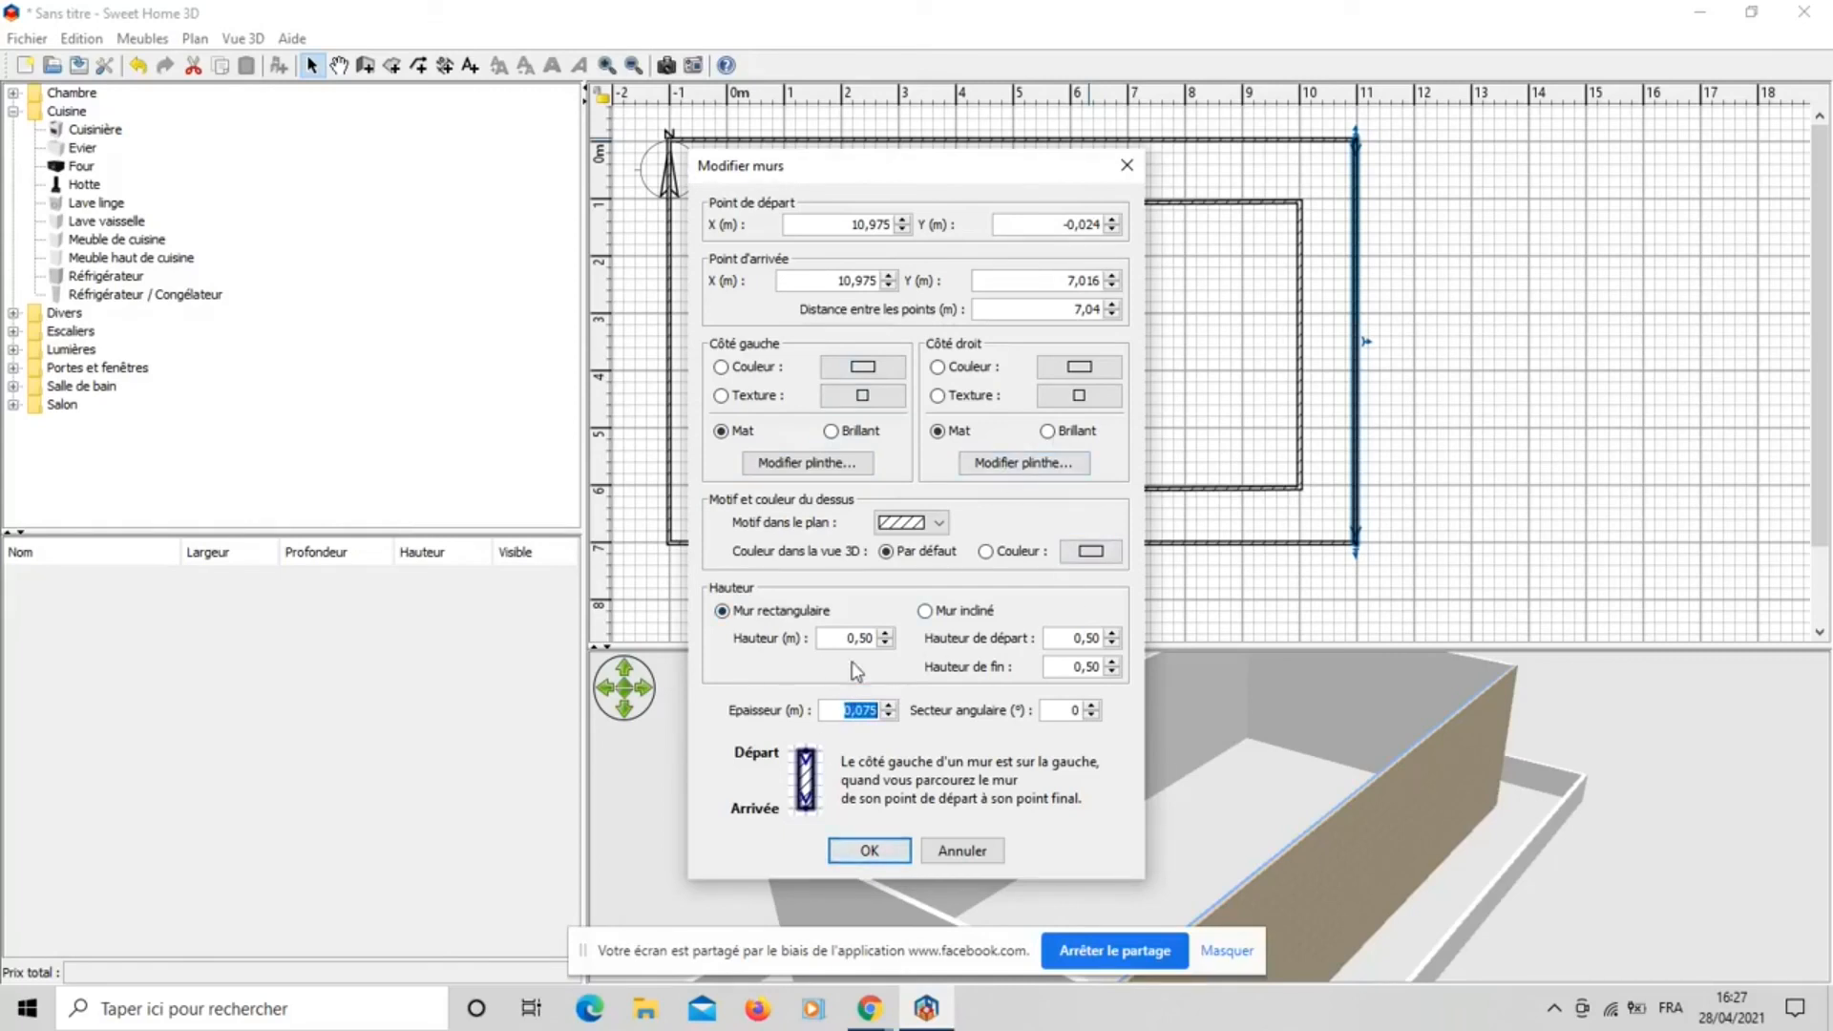
left_click(866, 713)
left_click_drag(858, 714, 880, 712)
type("100")
left_click(895, 851)
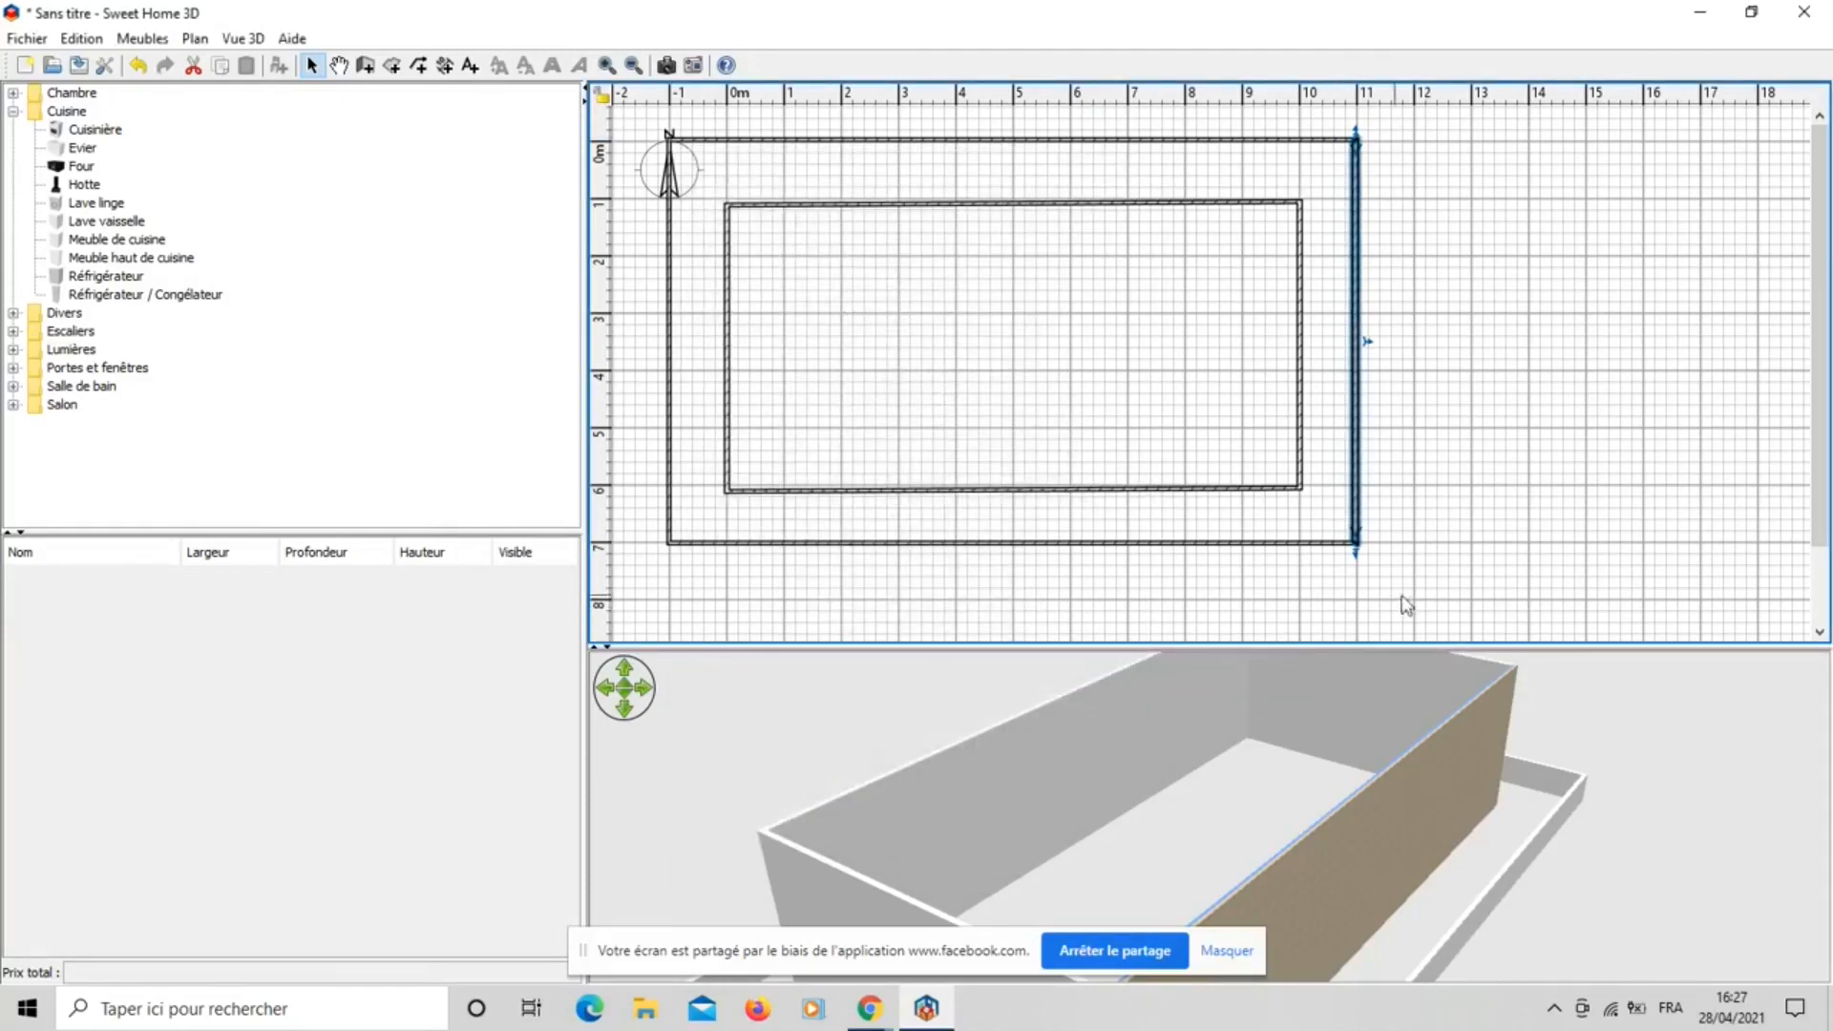
Check the enclosure's right wall in 3D and increase its thickness to 1,00 m.
left_click_drag(1432, 860, 1285, 777)
right_click(1282, 775)
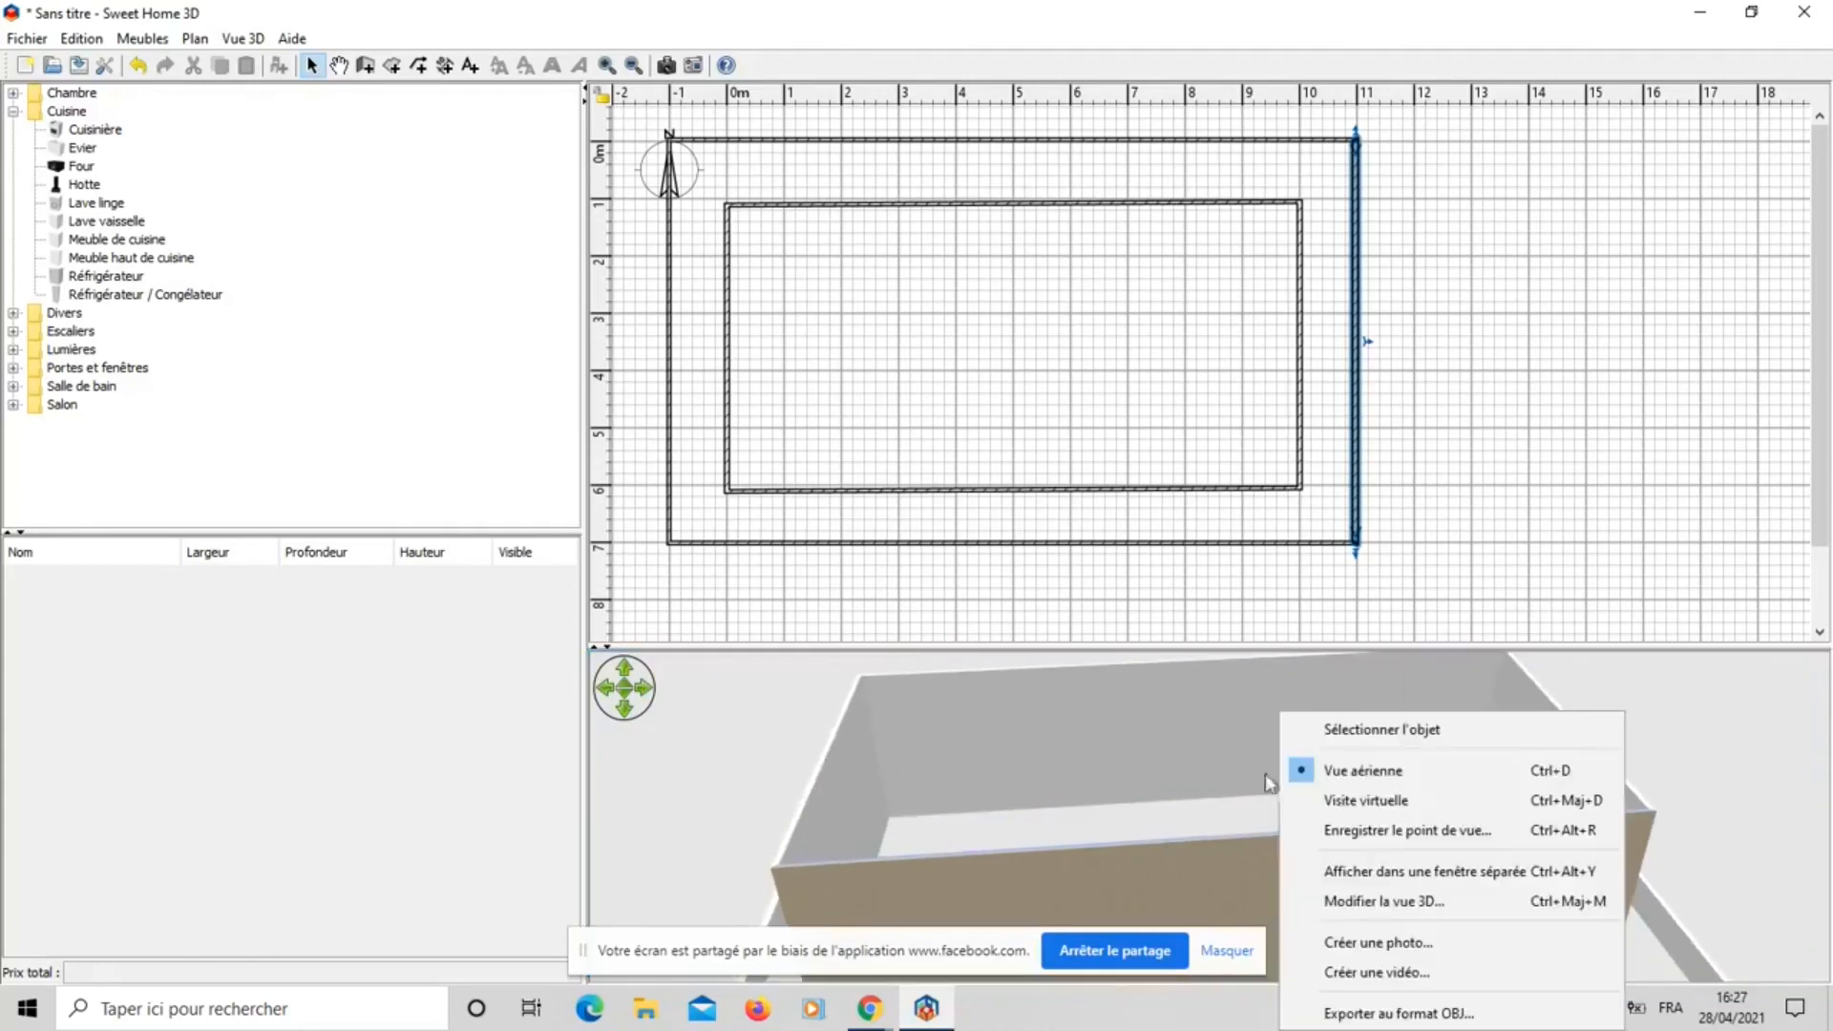
left_click(1354, 275)
double_click(1358, 279)
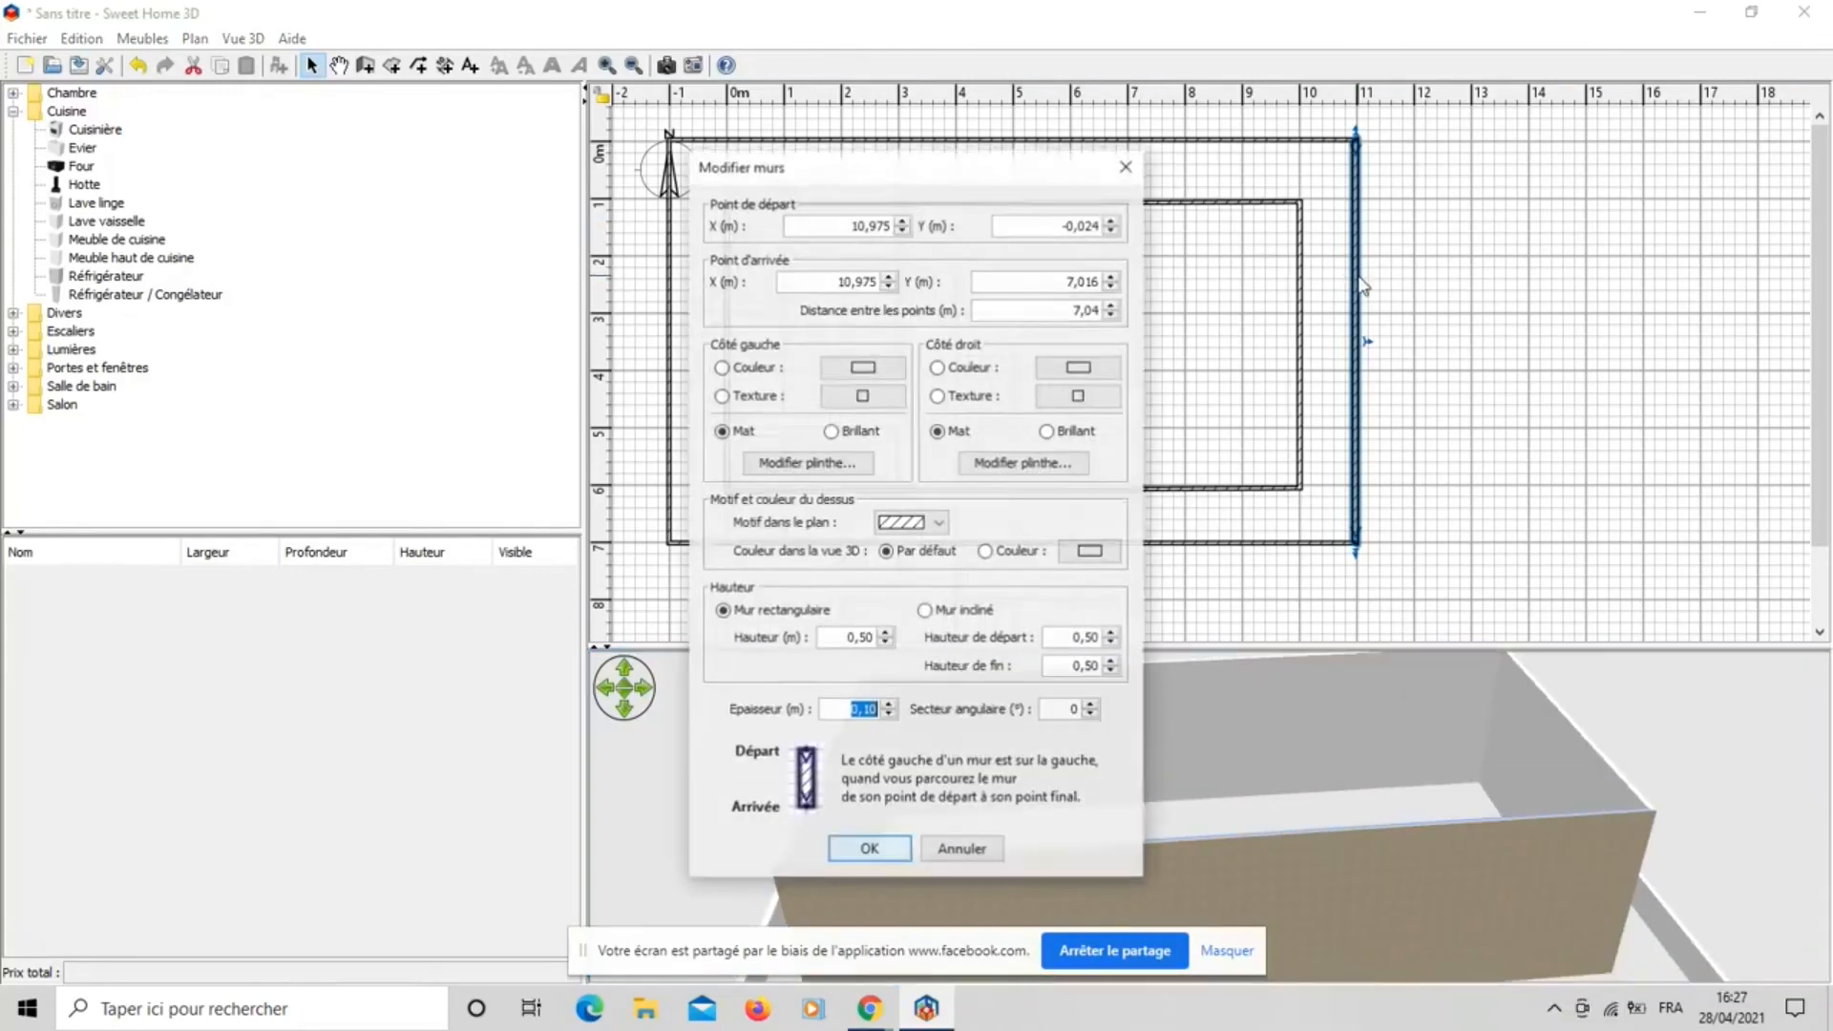
left_click(864, 708)
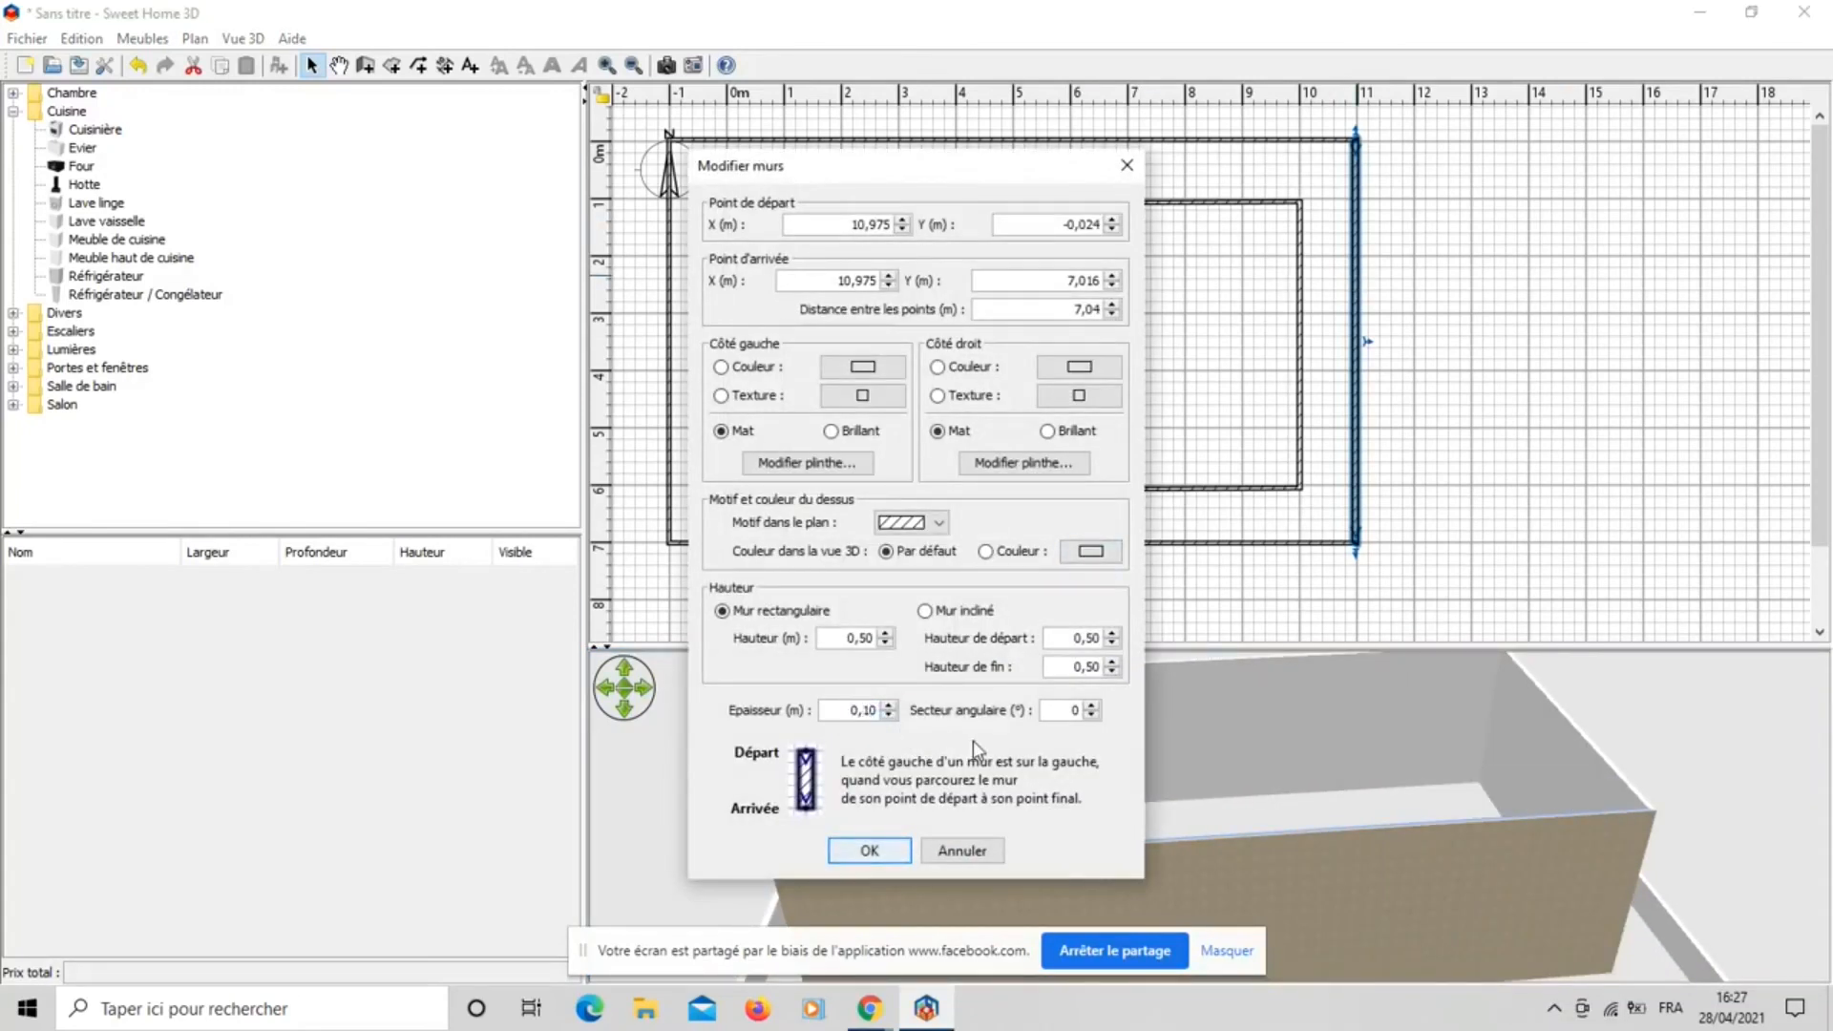
key("BackSpace")
key("BackSpace")
key("BackSpace")
type("10")
key("BackSpace")
left_click(871, 849)
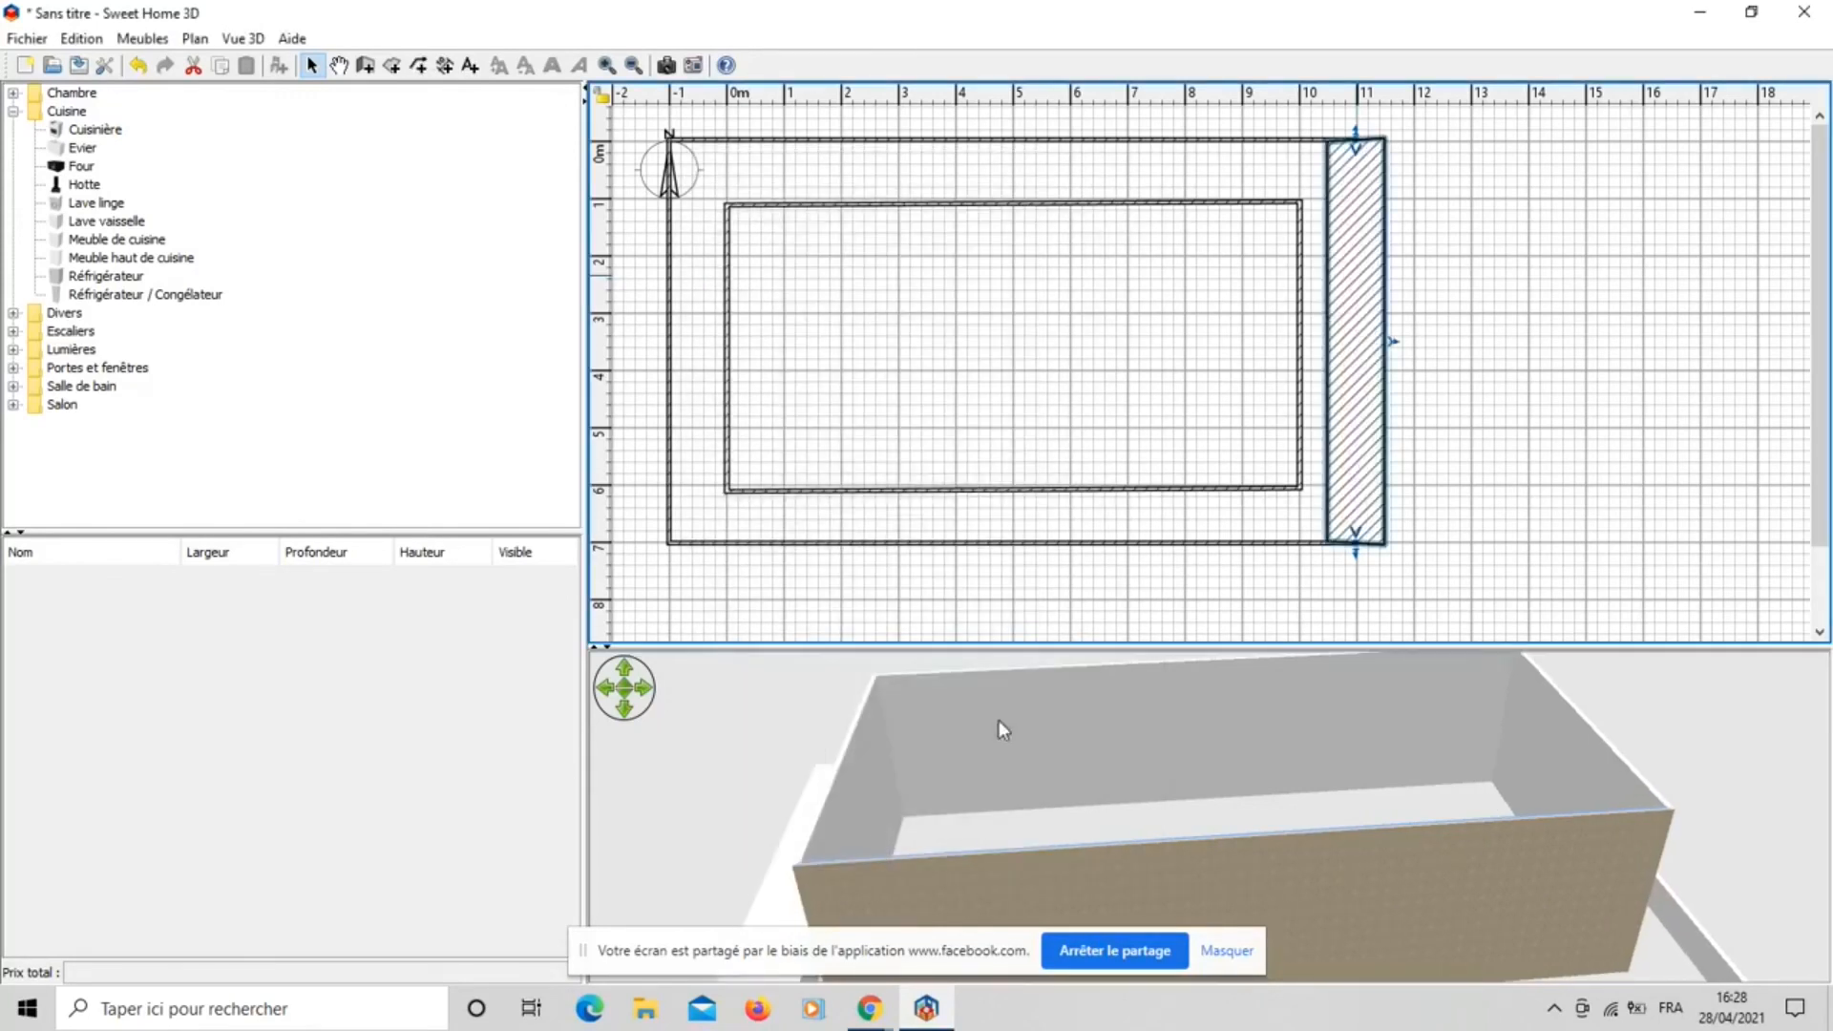
Inspect the very thick enclosure wall in 3D and reduce its thickness to 0,25 m.
left_click_drag(989, 791, 1006, 663)
right_click(1007, 662)
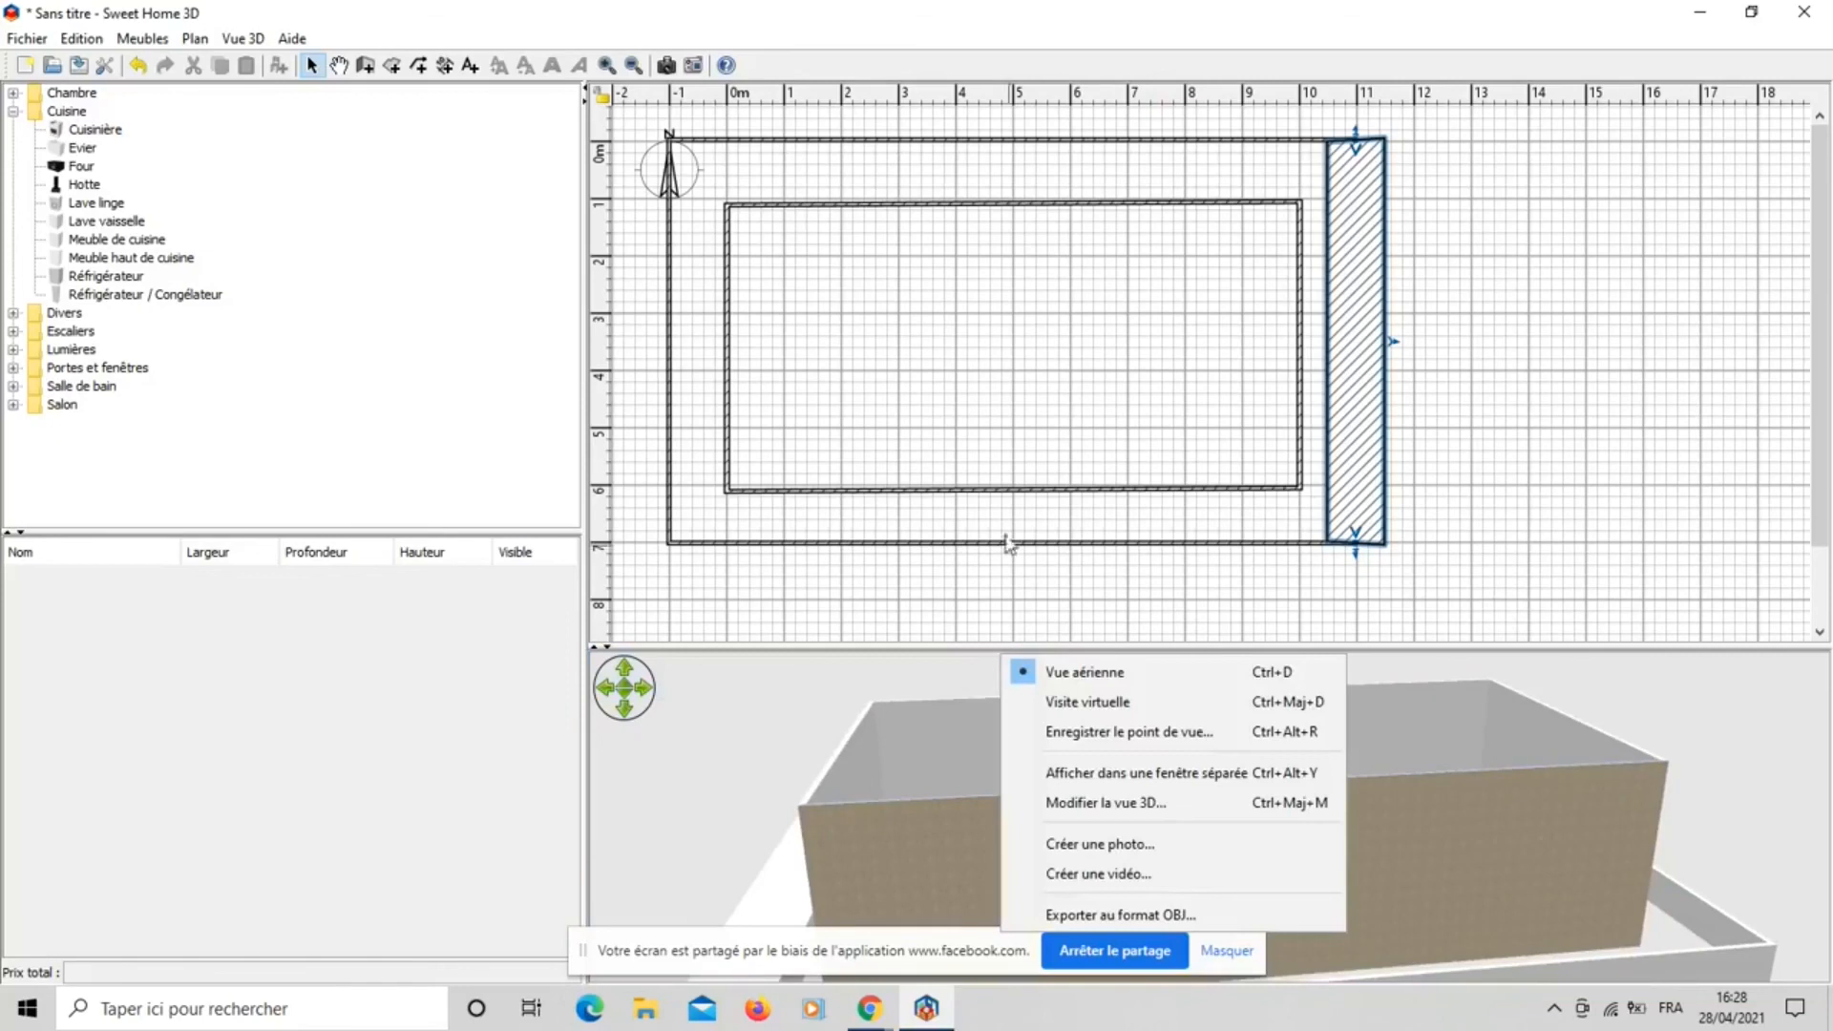
left_click(1375, 381)
double_click(1374, 380)
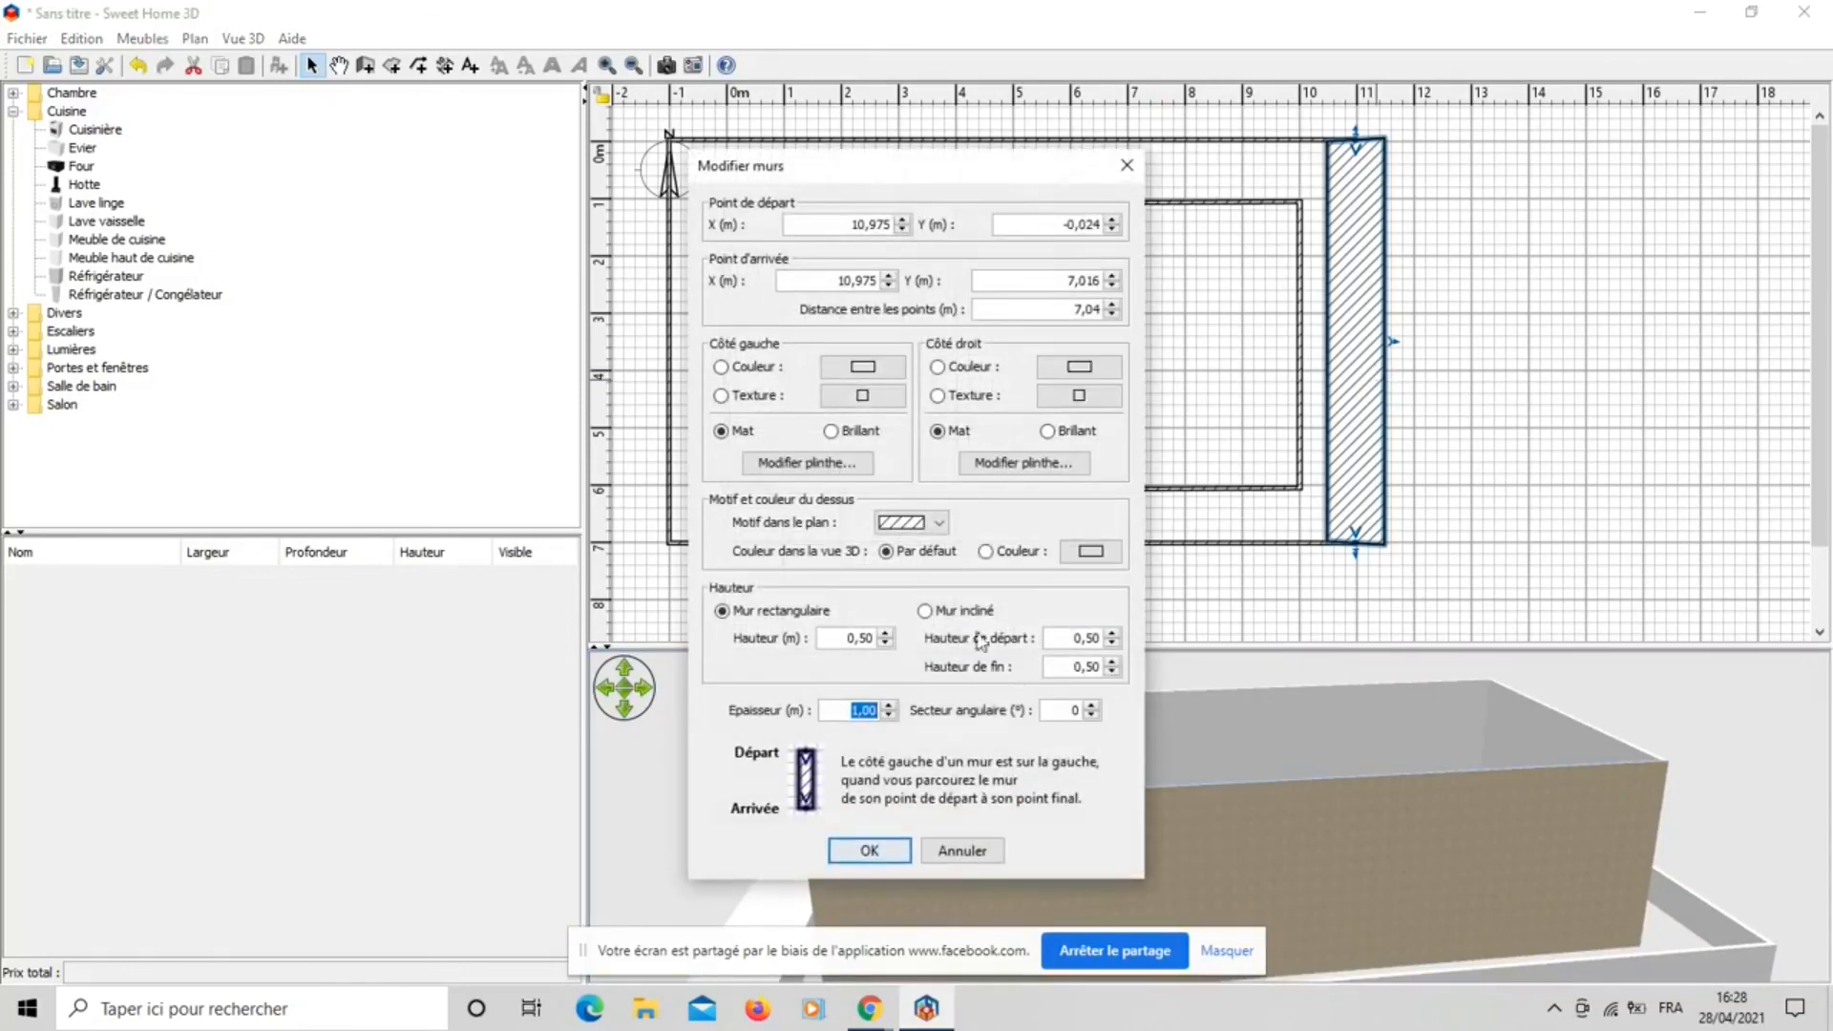
left_click(862, 711)
type("0")
key("BackSpace")
key("BackSpace")
key("BackSpace")
type(",25")
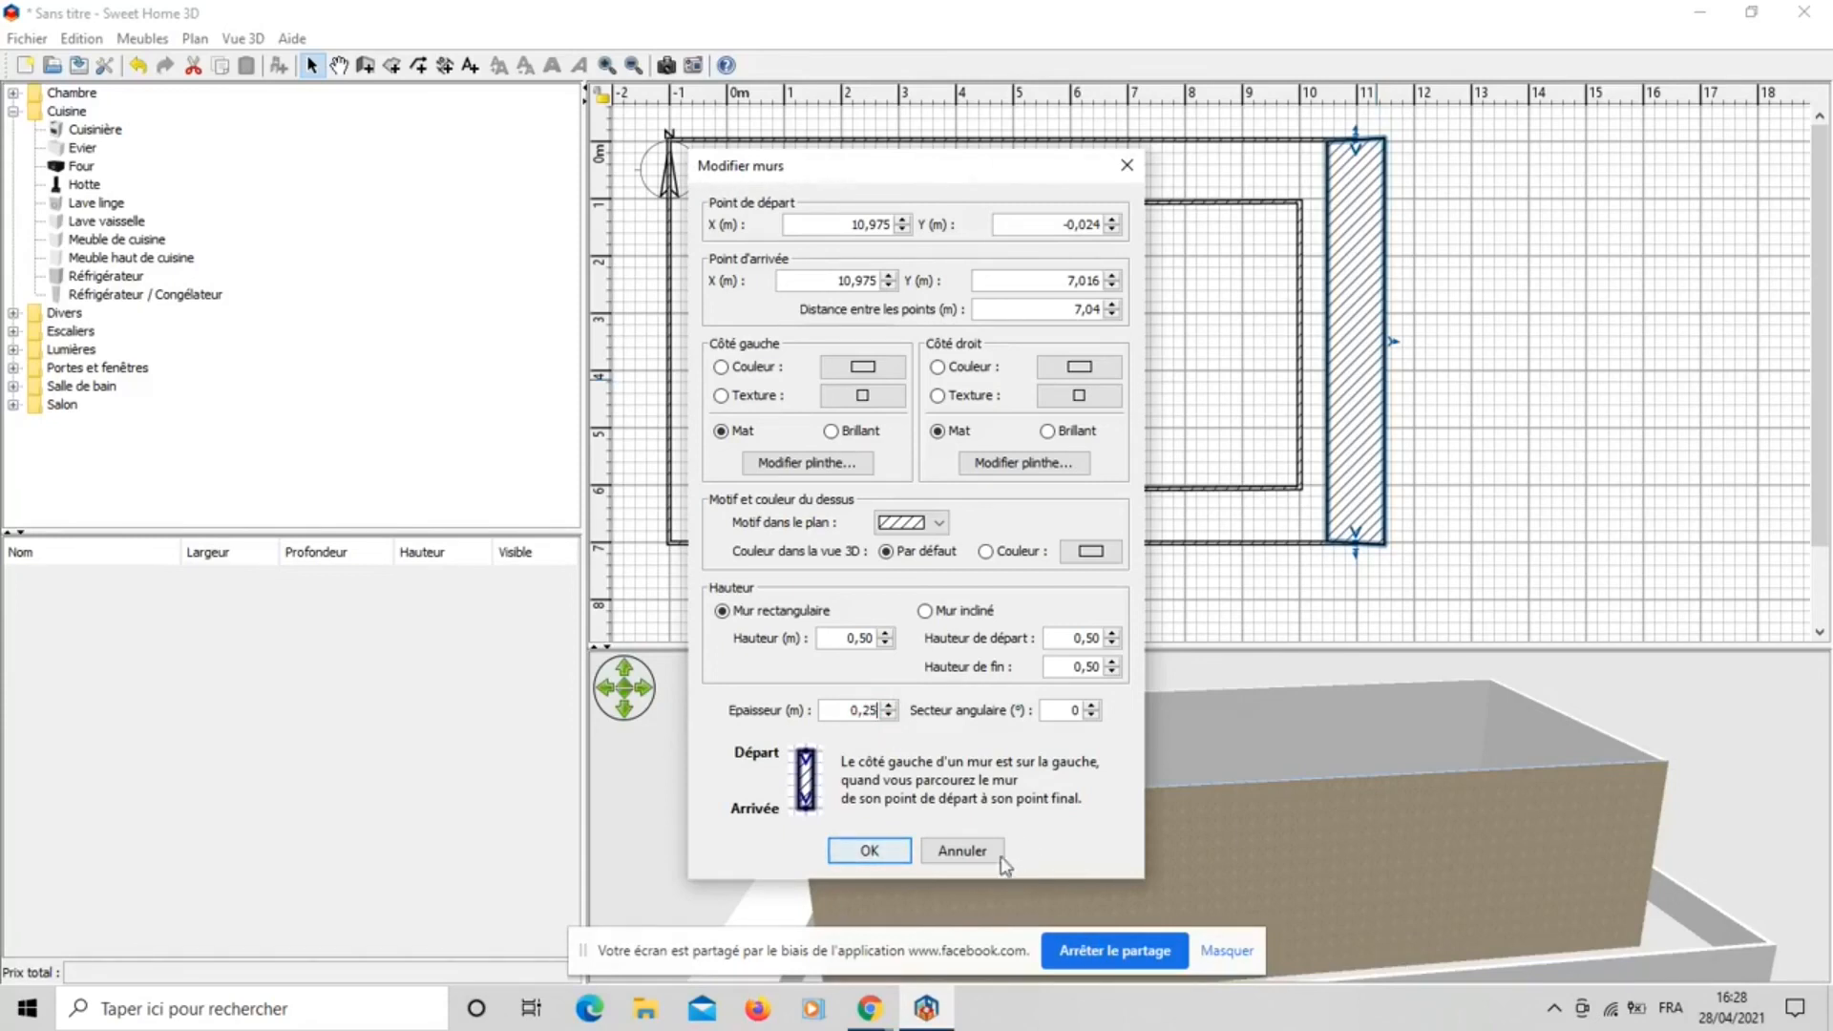
left_click(906, 851)
View the resized enclosure wall in 3D and select the house's lower wall in the plan.
mouse_move(989, 797)
left_mouse_down()
mouse_move(1105, 724)
mouse_move(985, 851)
mouse_move(736, 806)
mouse_move(1052, 798)
mouse_move(1074, 742)
mouse_move(981, 758)
mouse_move(951, 861)
mouse_move(967, 806)
left_mouse_up()
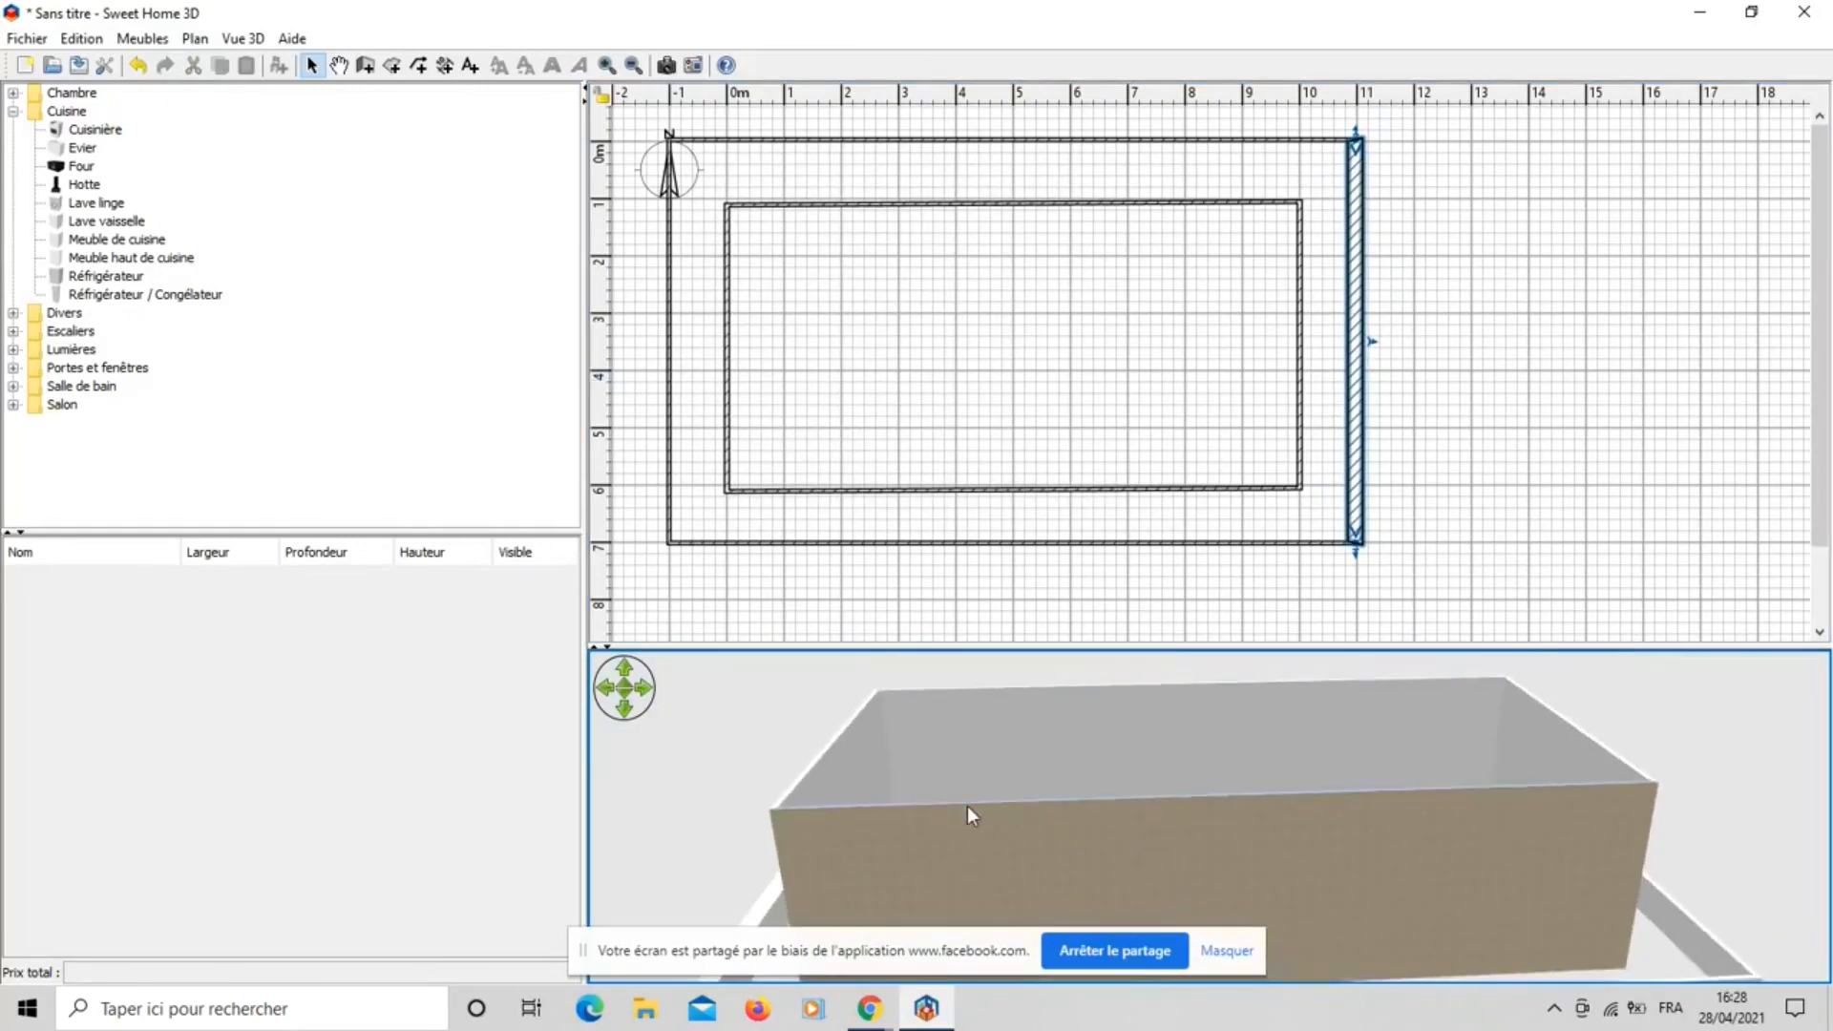
right_click(966, 806)
left_click(1040, 494)
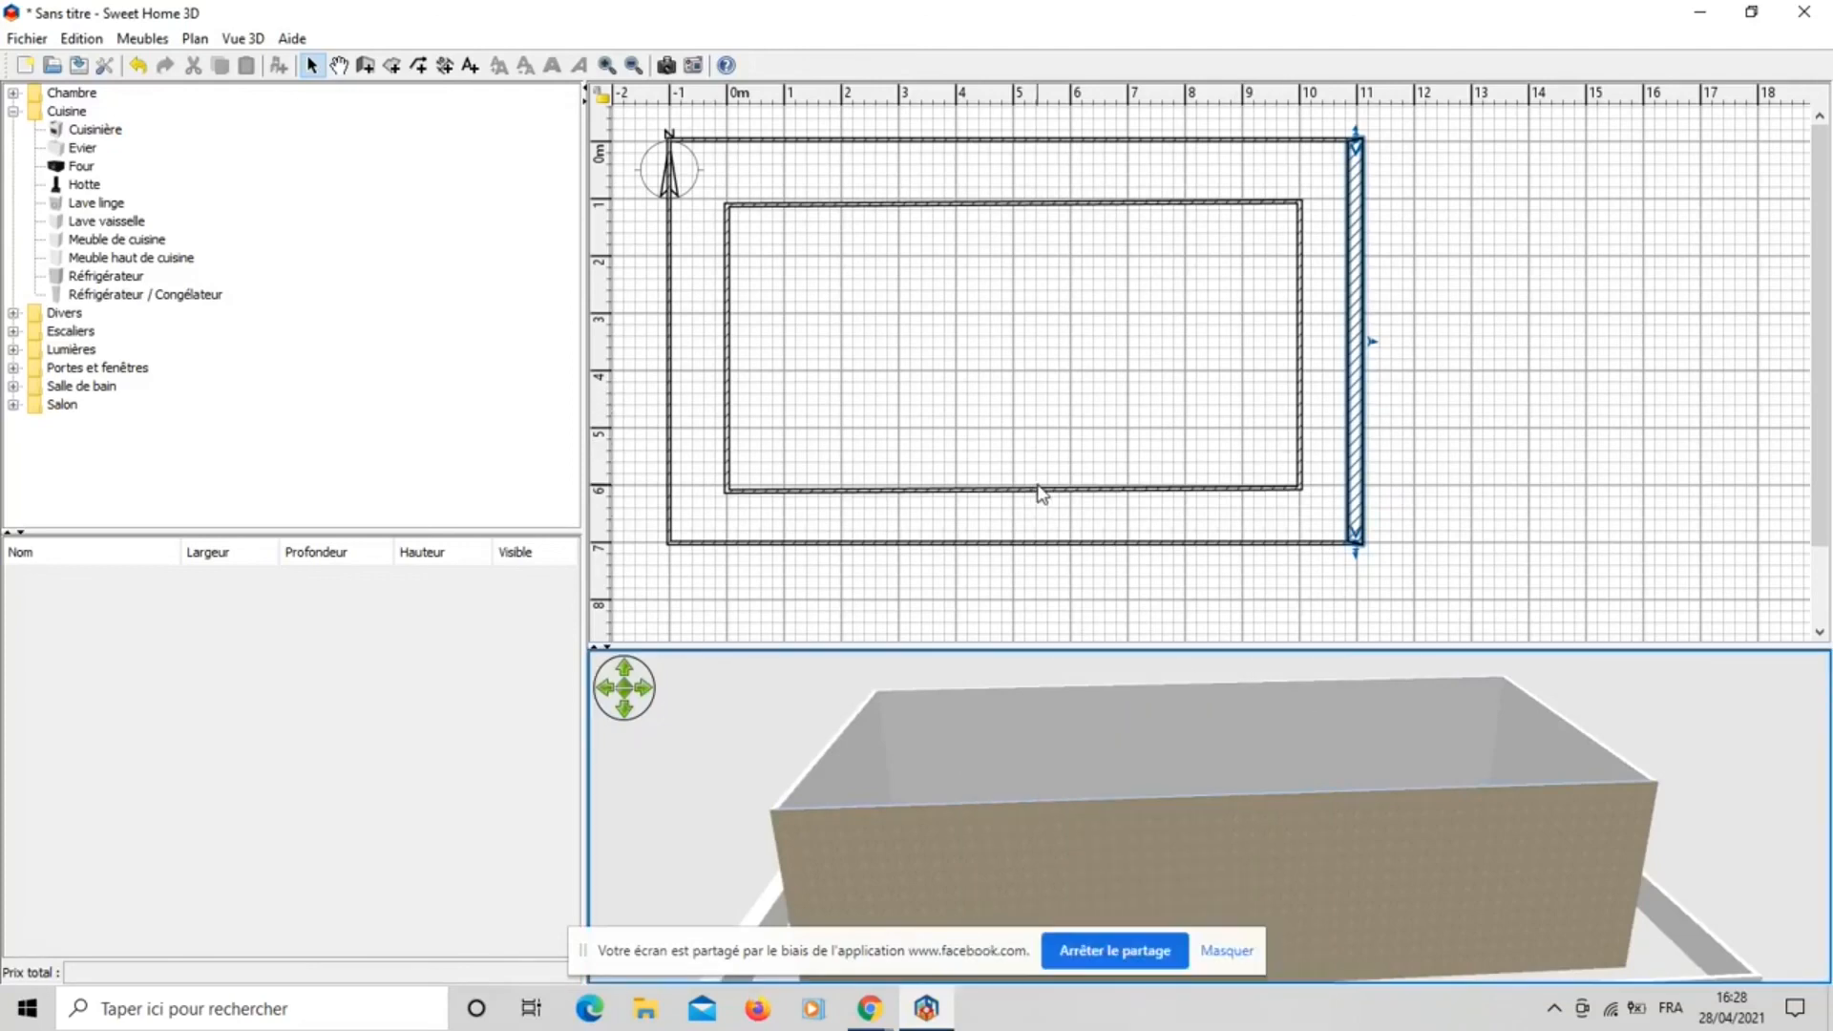
left_click(1041, 494)
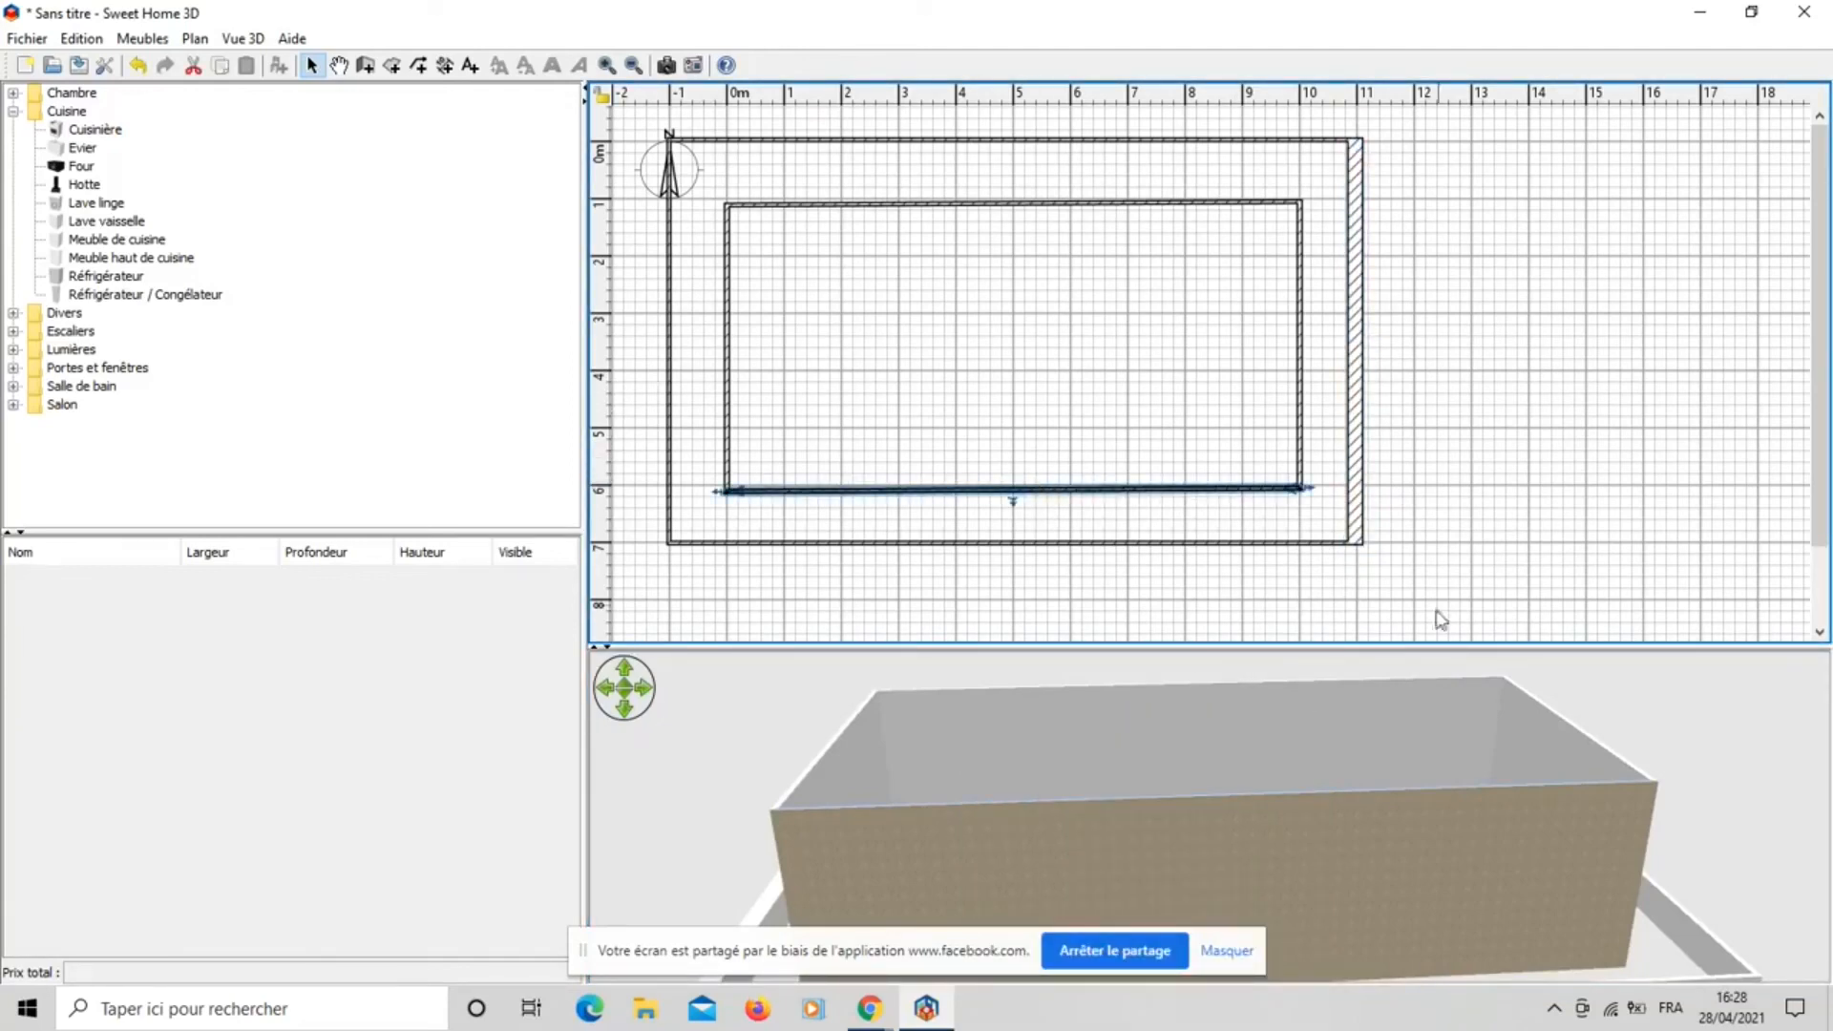